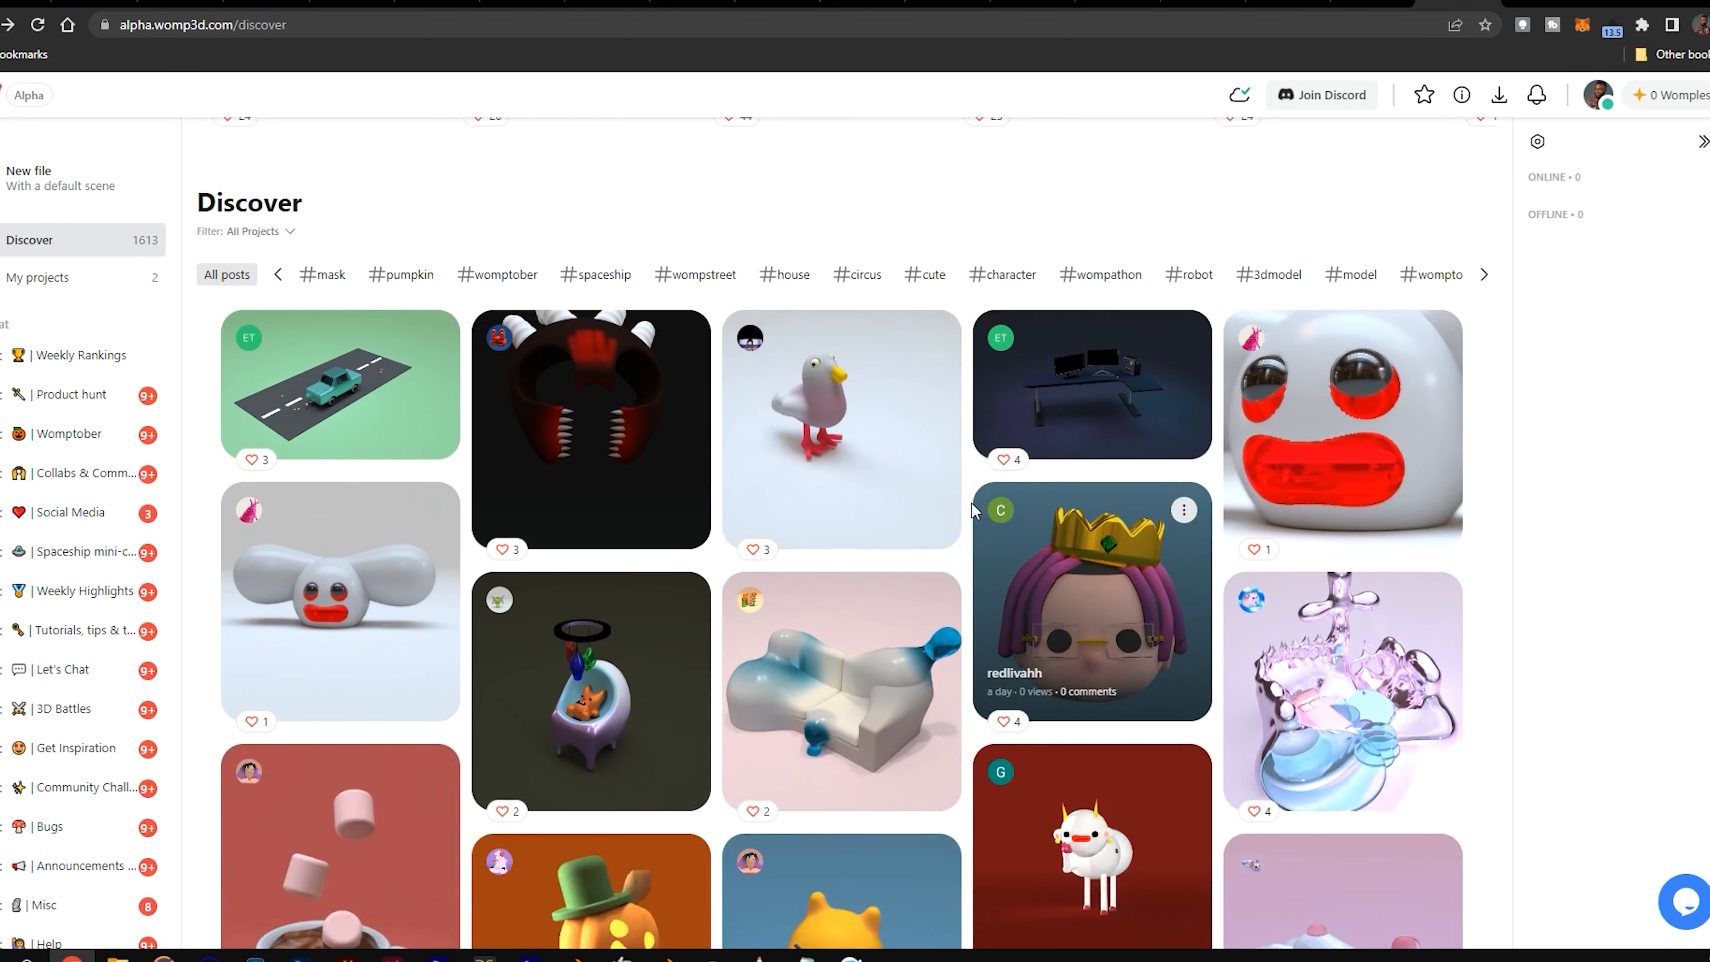
Step: Browse the shared projects in the Discover gallery and open the Chatspace project
{"action": "scroll", "coordinate": [830, 535], "scroll_direction": "down", "scroll_amount": 1}
{"action": "scroll", "coordinate": [650, 502], "scroll_direction": "down", "scroll_amount": 3}
{"action": "scroll", "coordinate": [616, 517], "scroll_direction": "down", "scroll_amount": 7}
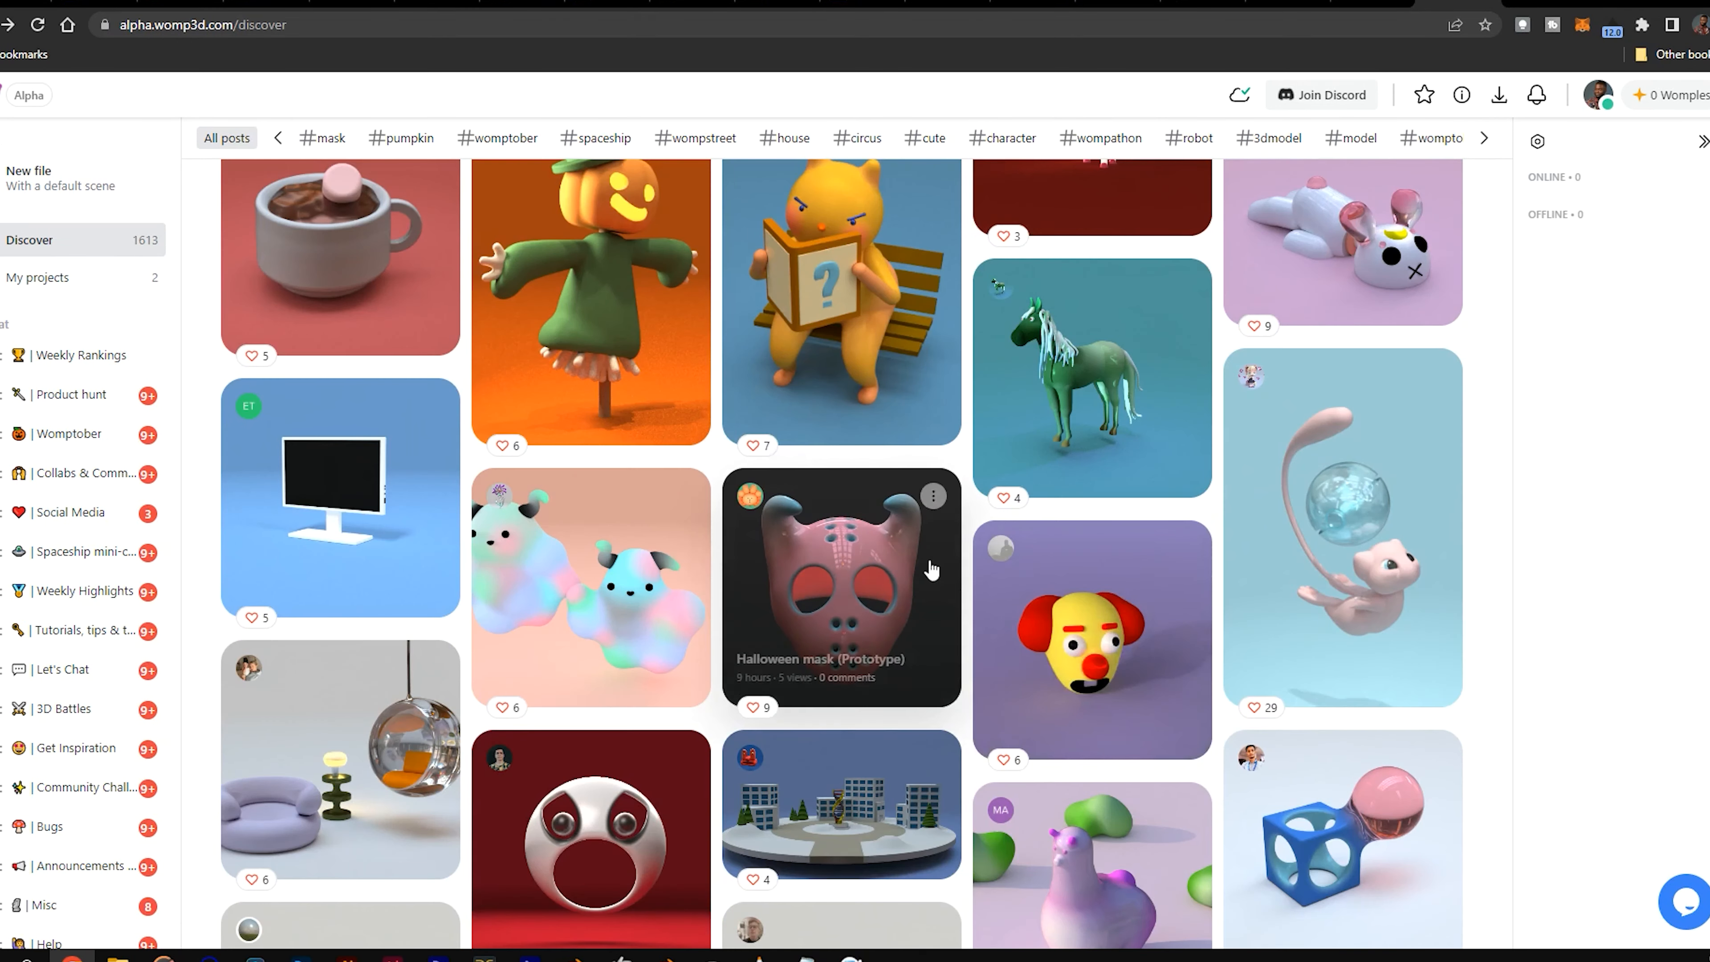
{"action": "scroll", "coordinate": [820, 539], "scroll_direction": "down", "scroll_amount": 1}
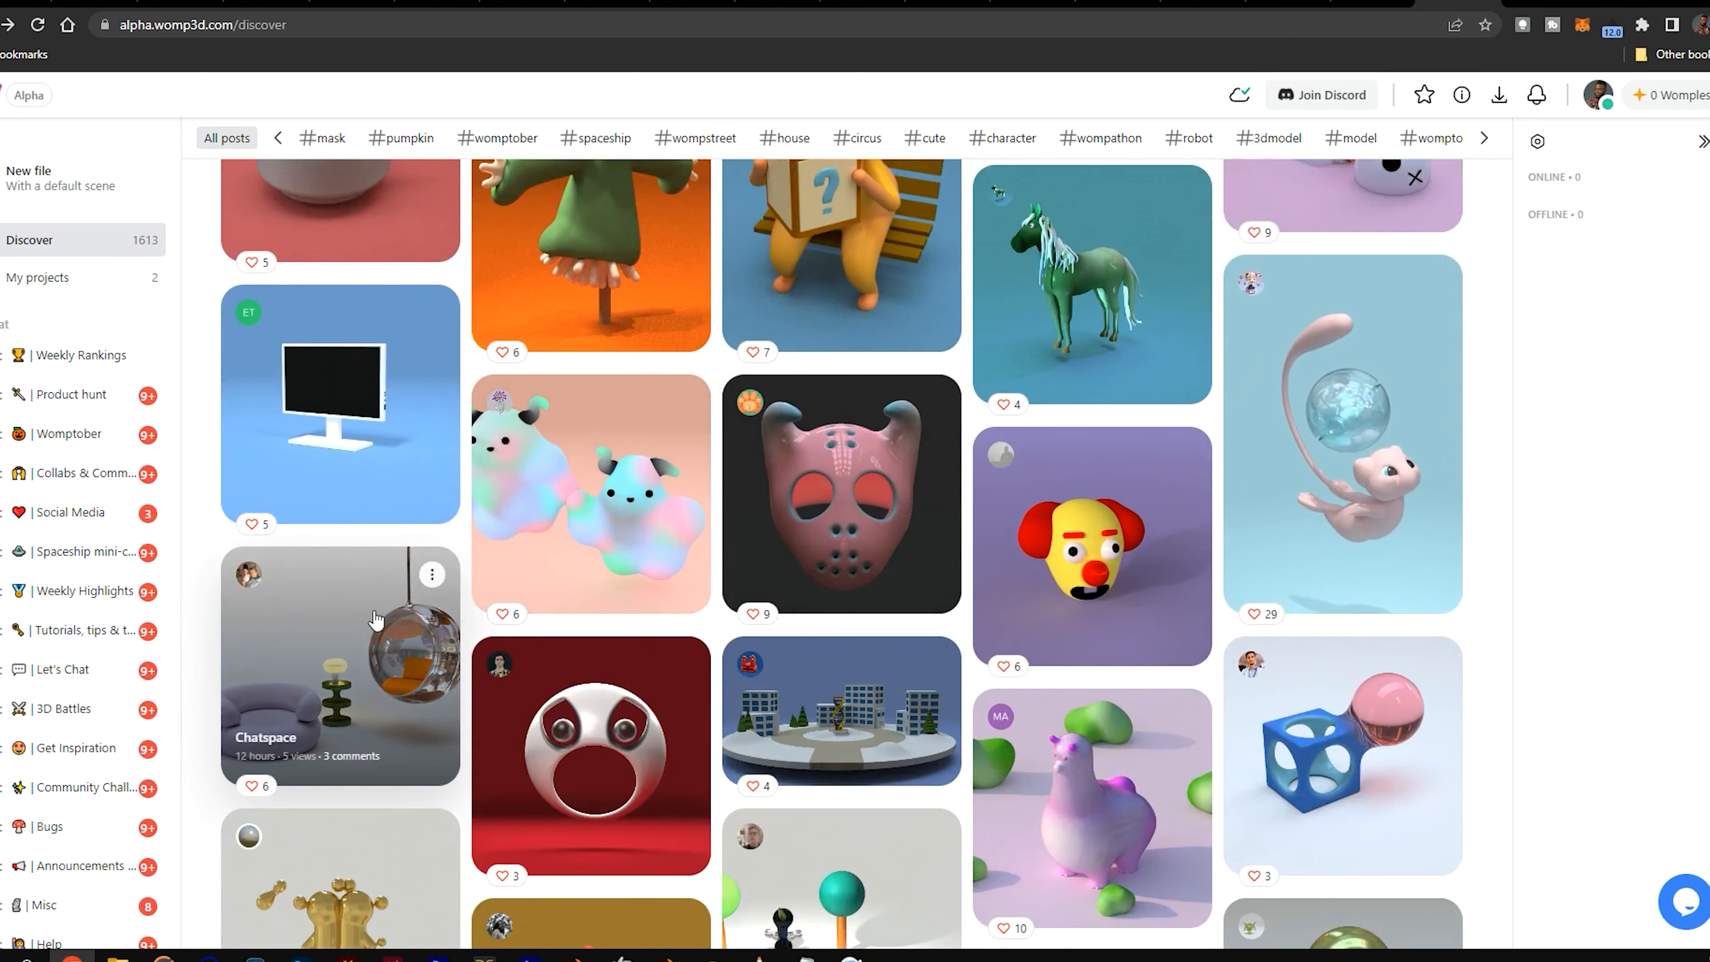
{"action": "left_click", "coordinate": [339, 619]}
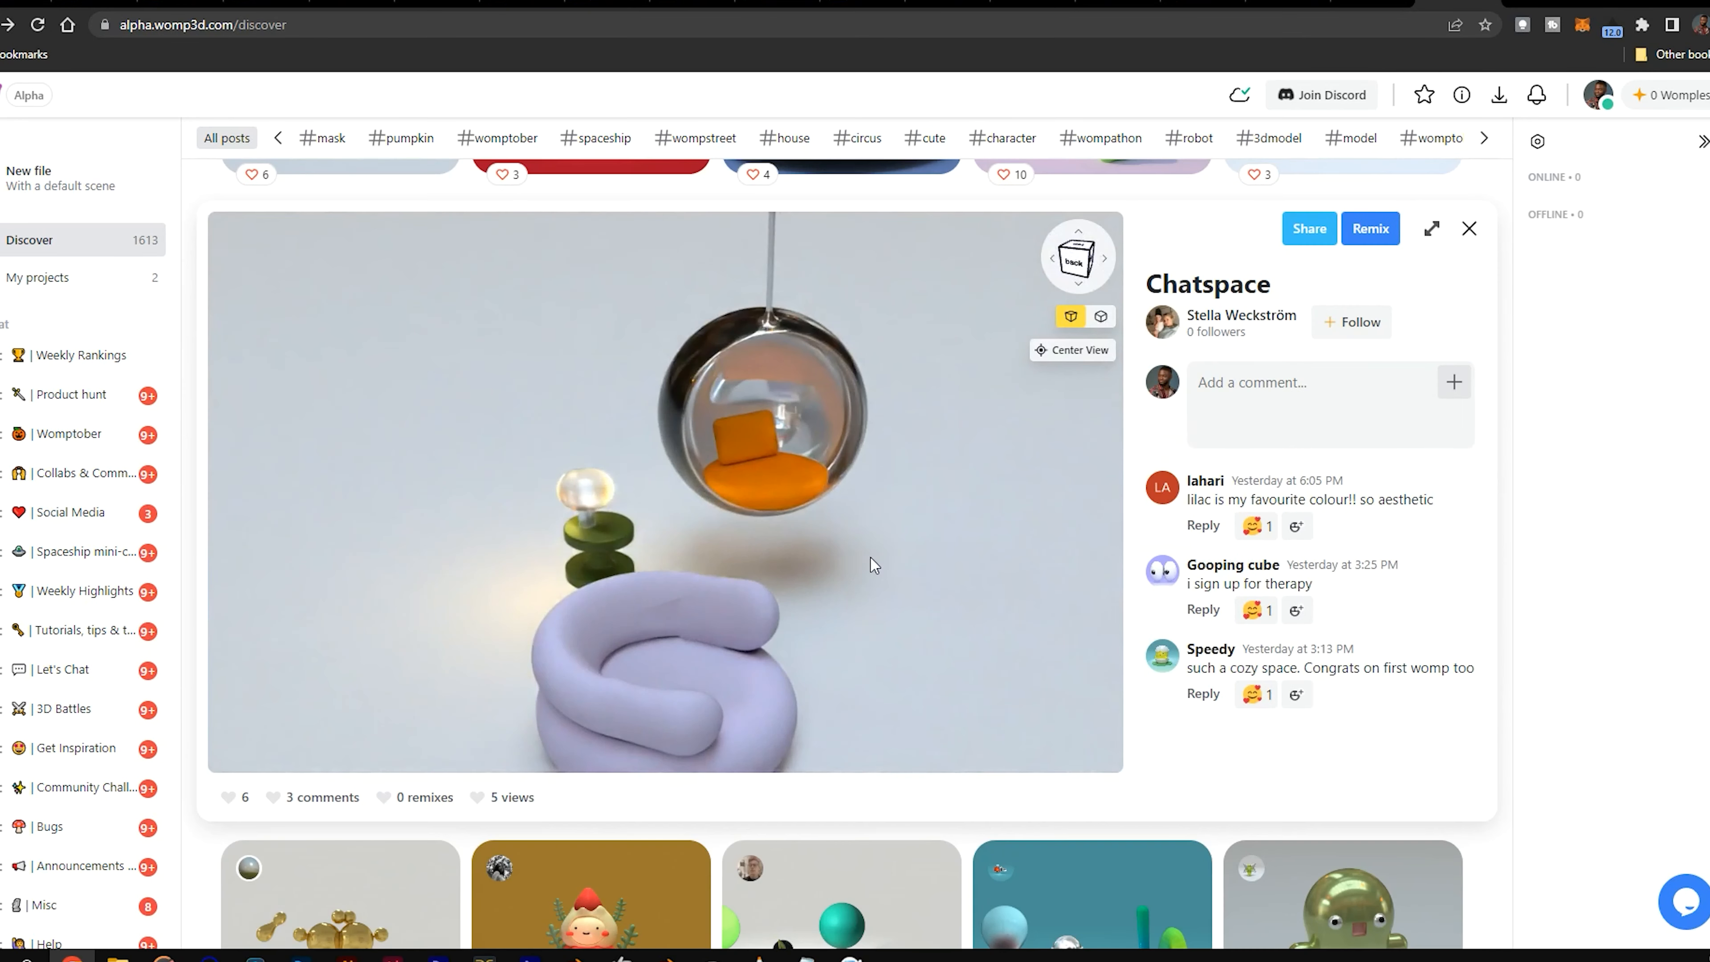
Step: Inspect the Chatspace scene from several angles and up close
{"action": "left_click_drag", "start_coordinate": [871, 558], "coordinate": [464, 543]}
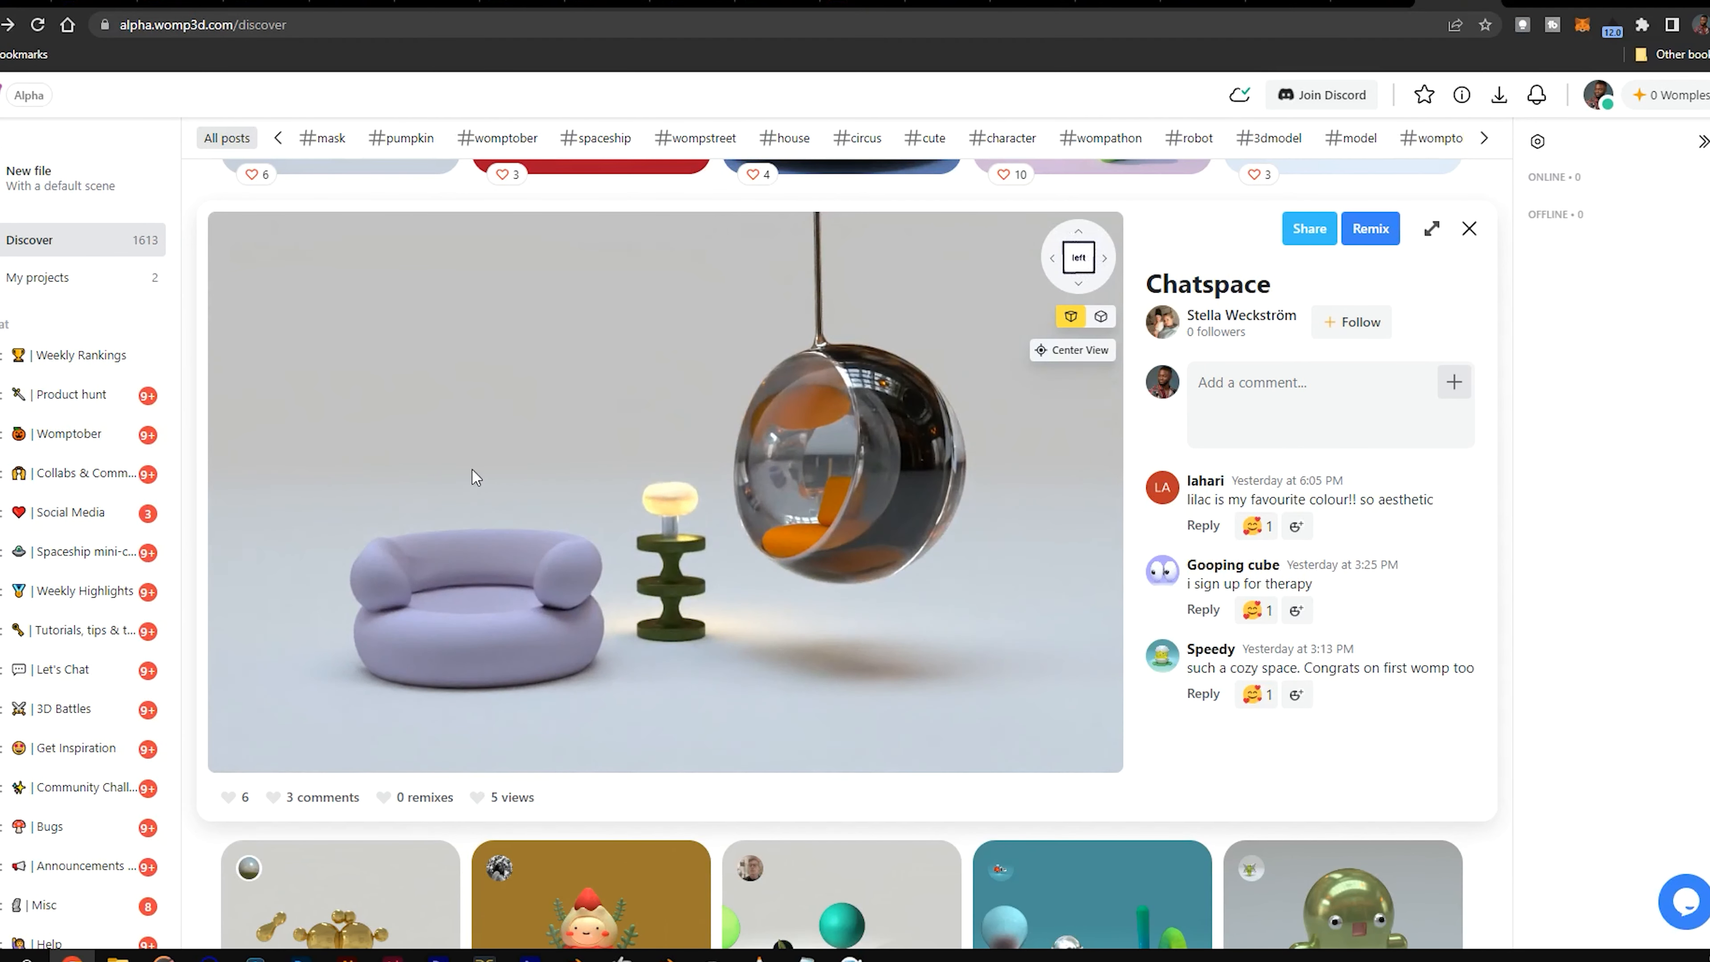
{"action": "left_click_drag", "start_coordinate": [470, 465], "coordinate": [696, 566]}
{"action": "scroll", "coordinate": [604, 475], "scroll_direction": "up", "scroll_amount": 3}
{"action": "scroll", "coordinate": [740, 462], "scroll_direction": "up", "scroll_amount": 2}
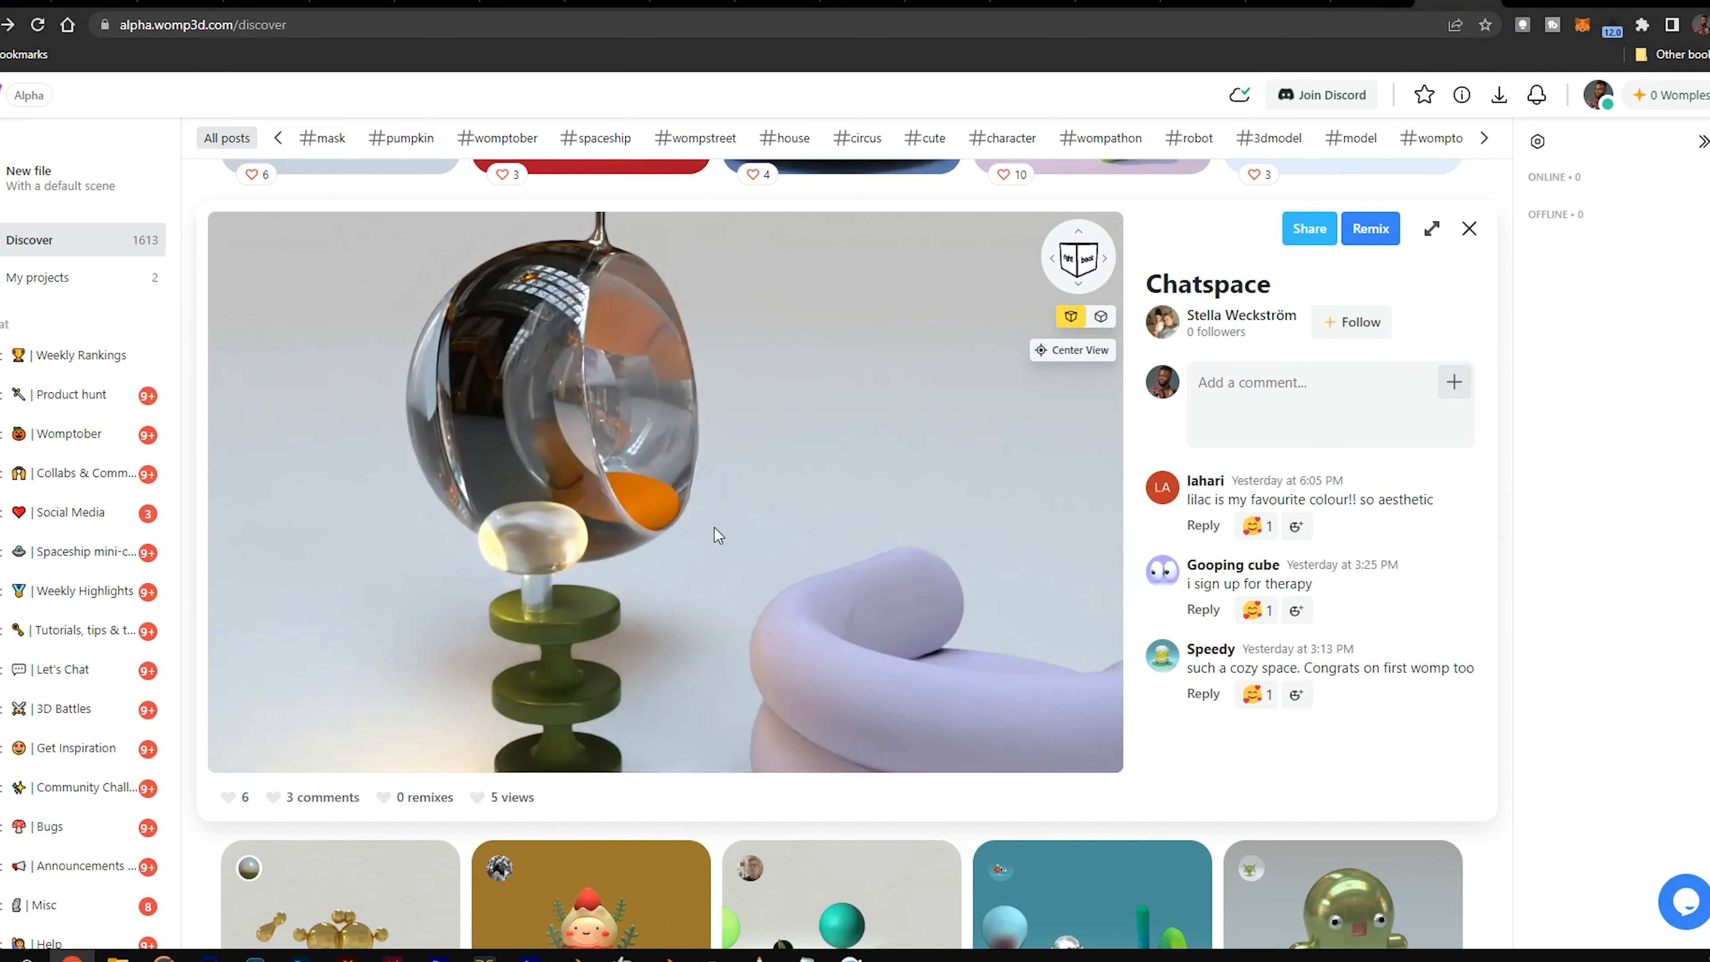
{"action": "left_click_drag", "start_coordinate": [839, 483], "coordinate": [444, 472]}
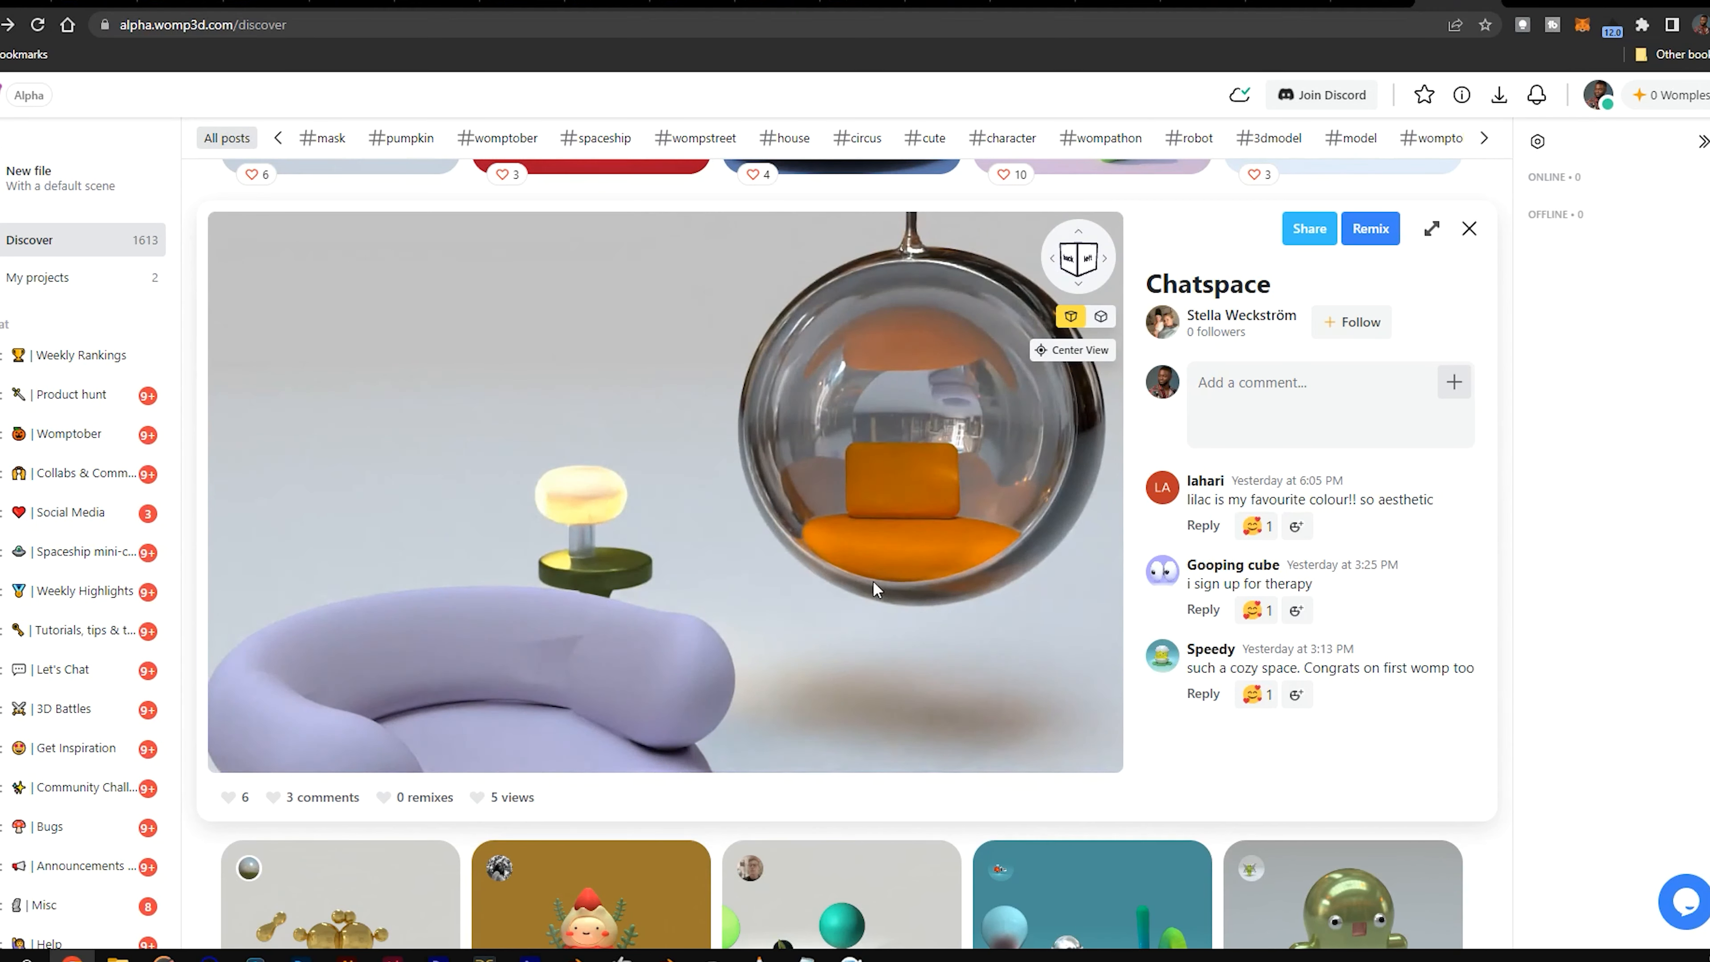
{"action": "scroll", "coordinate": [868, 586], "scroll_direction": "down", "scroll_amount": 3}
{"action": "left_click_drag", "start_coordinate": [869, 586], "coordinate": [821, 621]}
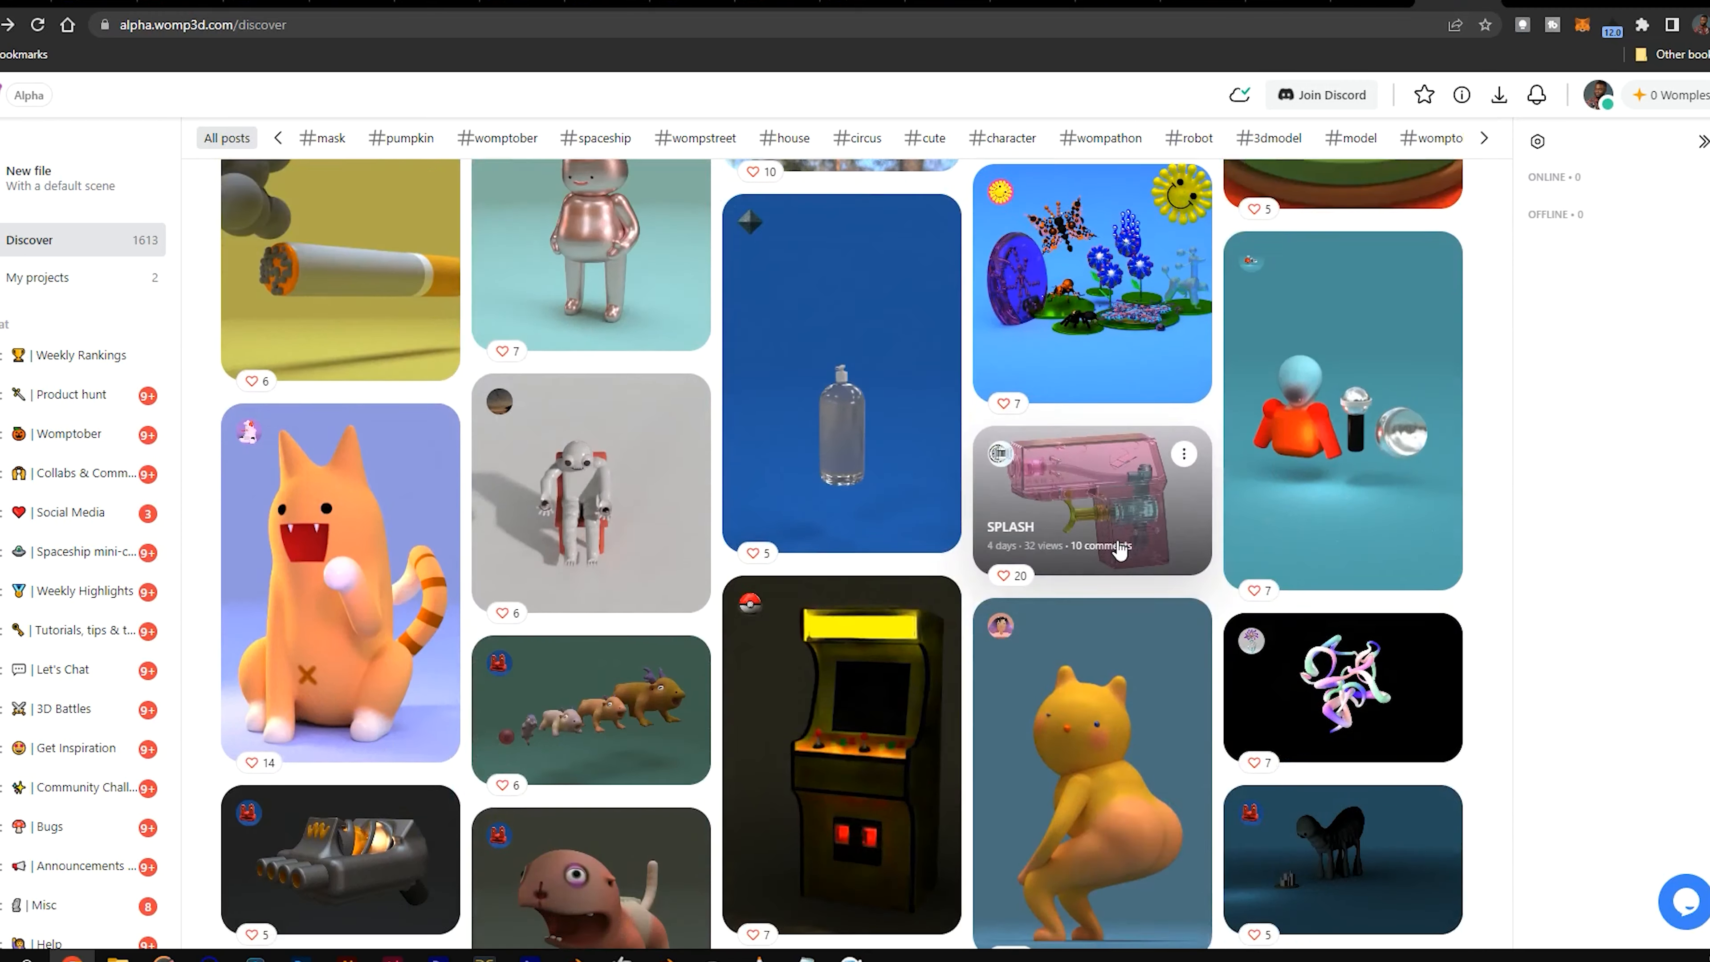
Step: Browse further down the Discover gallery and open the blue motorcycle project, Harley Davidson FLH 1200
{"action": "scroll", "coordinate": [1117, 545], "scroll_direction": "down", "scroll_amount": 4}
{"action": "scroll", "coordinate": [1119, 551], "scroll_direction": "down", "scroll_amount": 5}
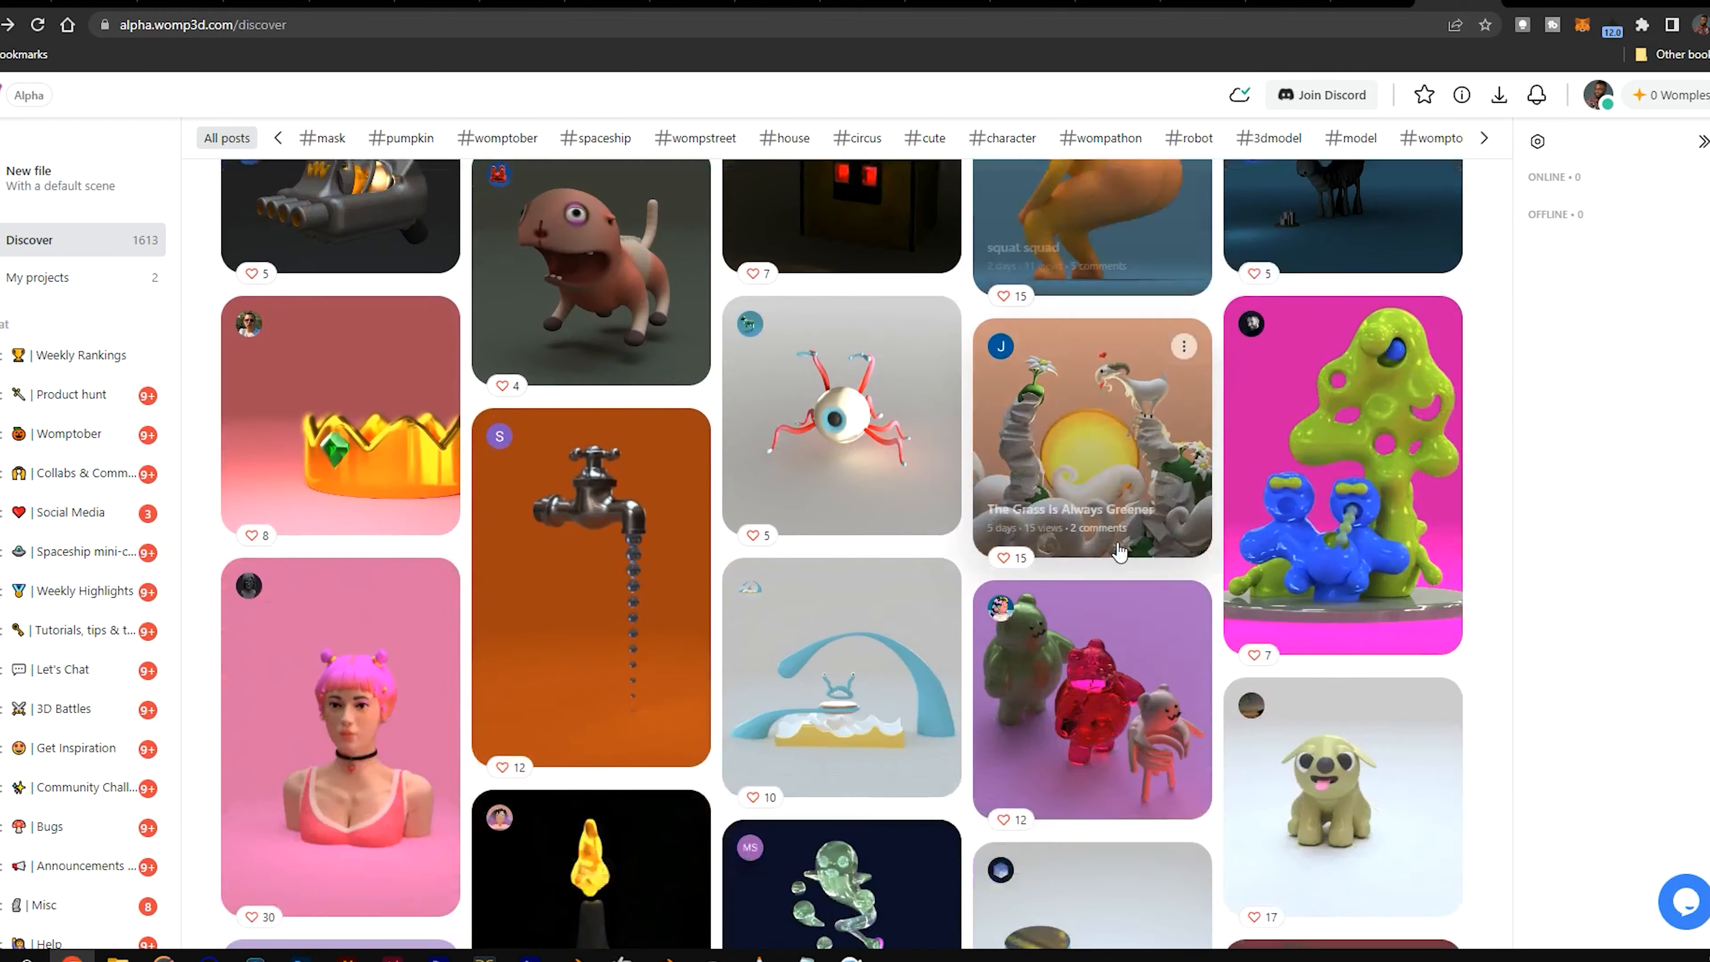
{"action": "scroll", "coordinate": [597, 426], "scroll_direction": "down", "scroll_amount": 4}
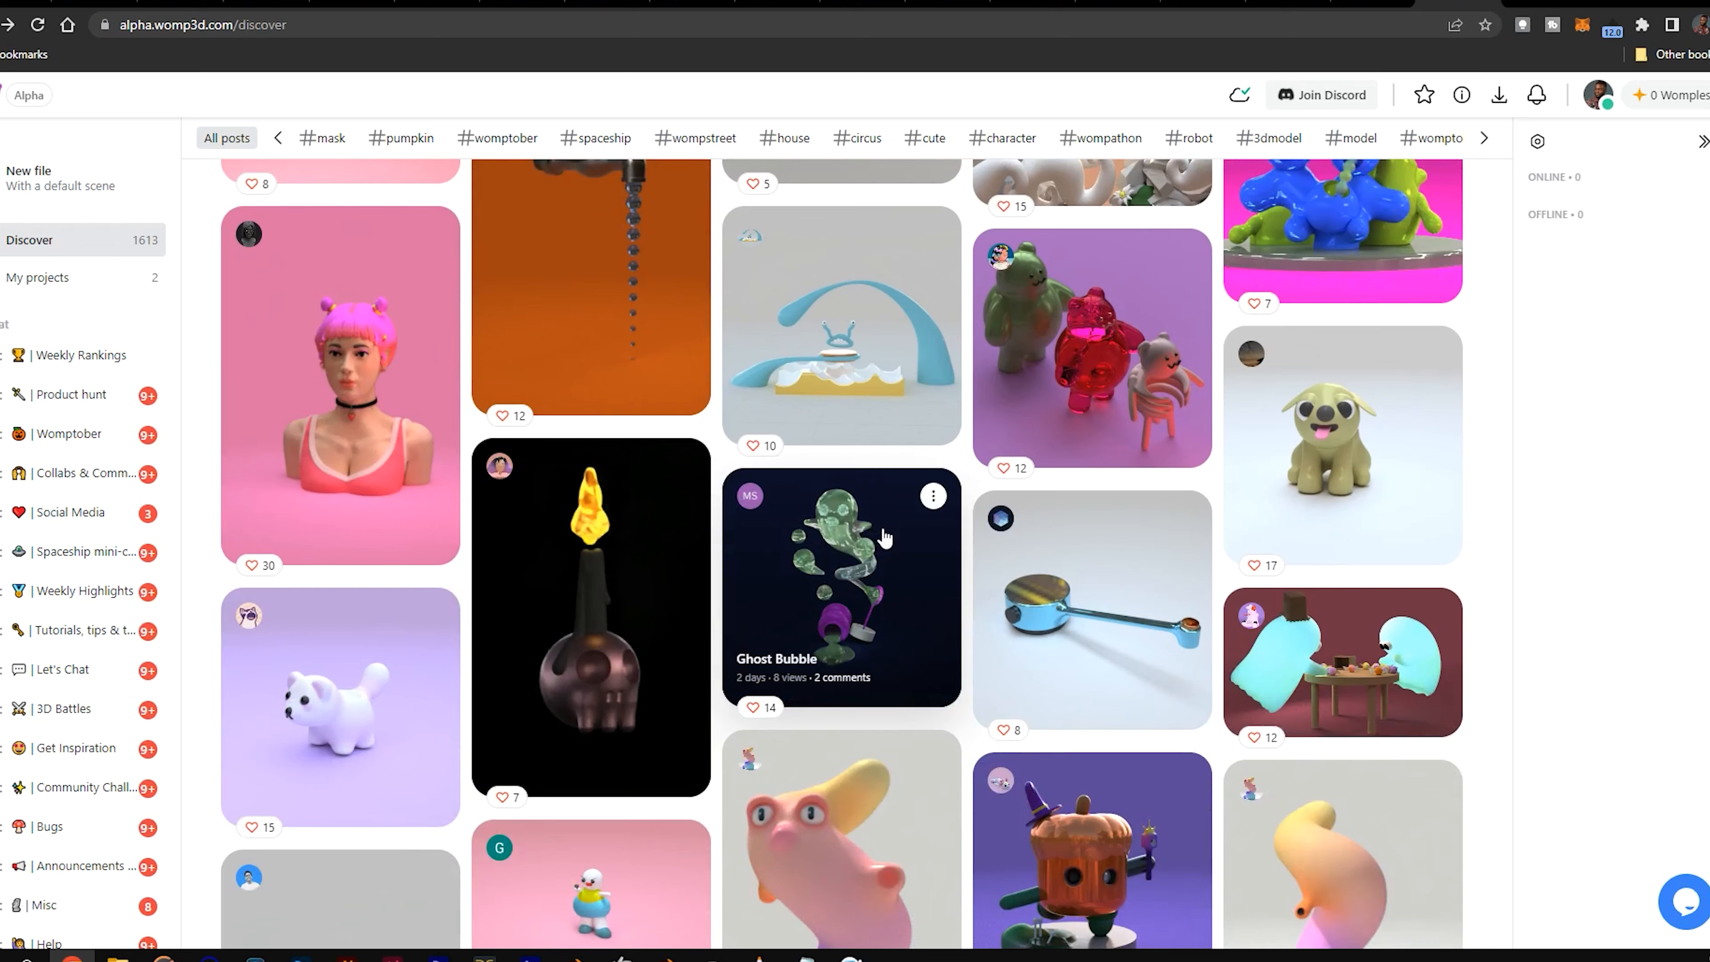
{"action": "scroll", "coordinate": [884, 537], "scroll_direction": "down", "scroll_amount": 14}
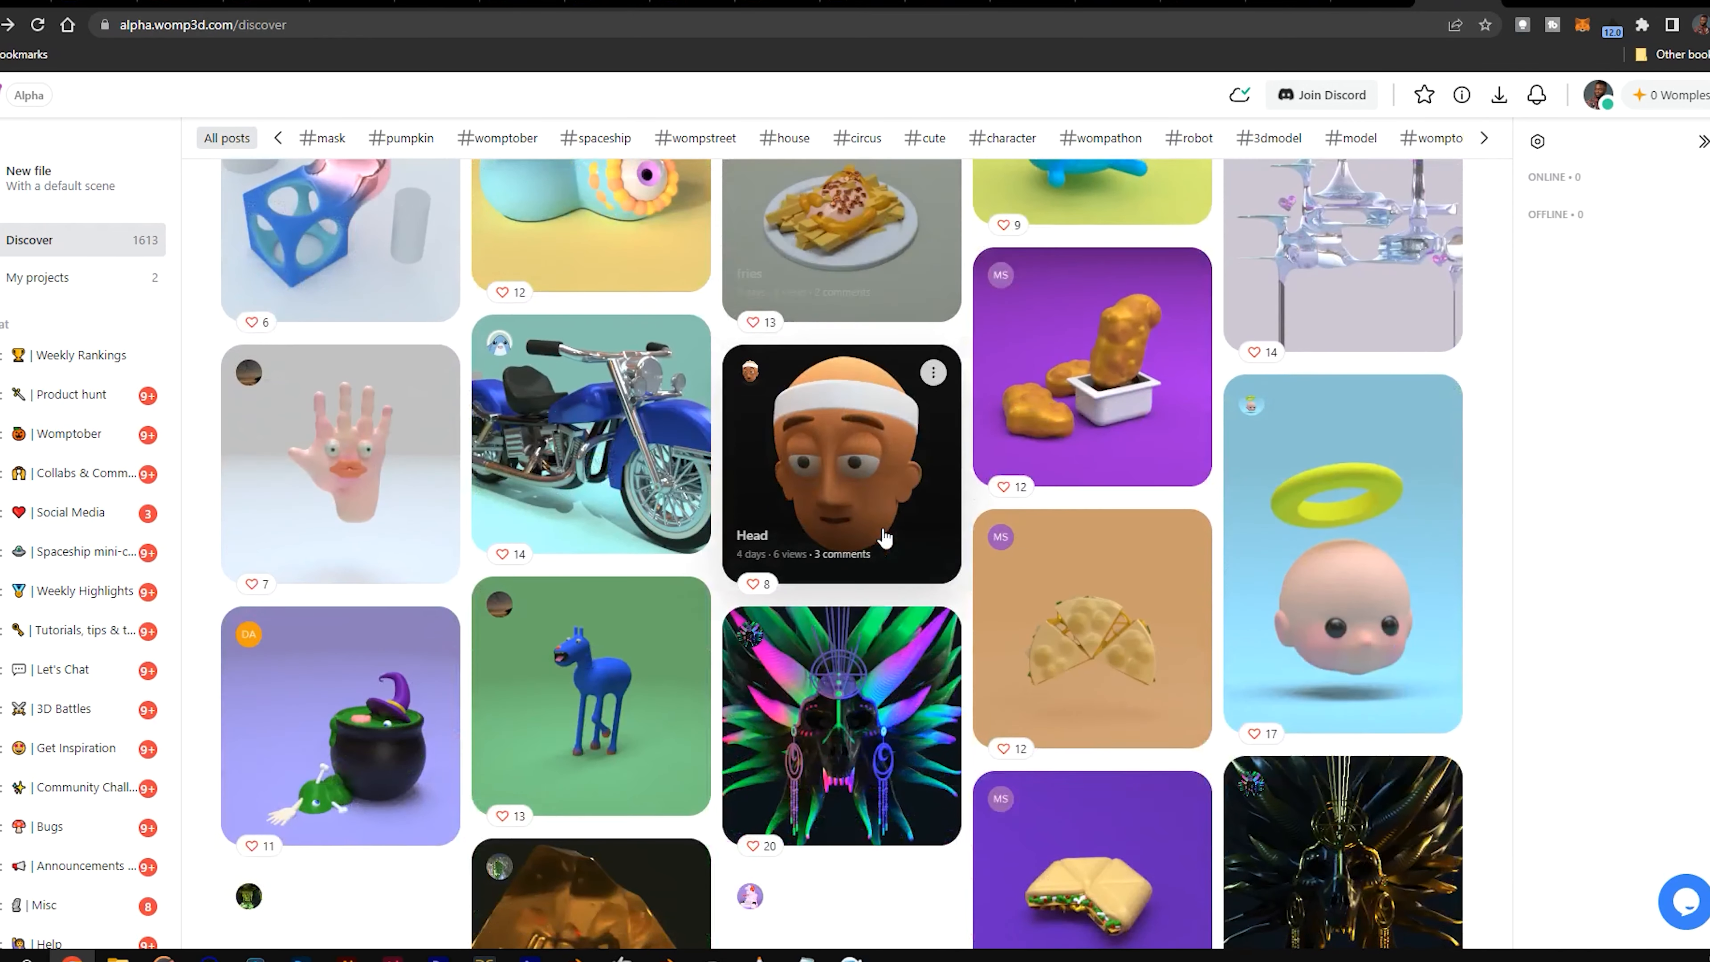
{"action": "left_click", "coordinate": [615, 423]}
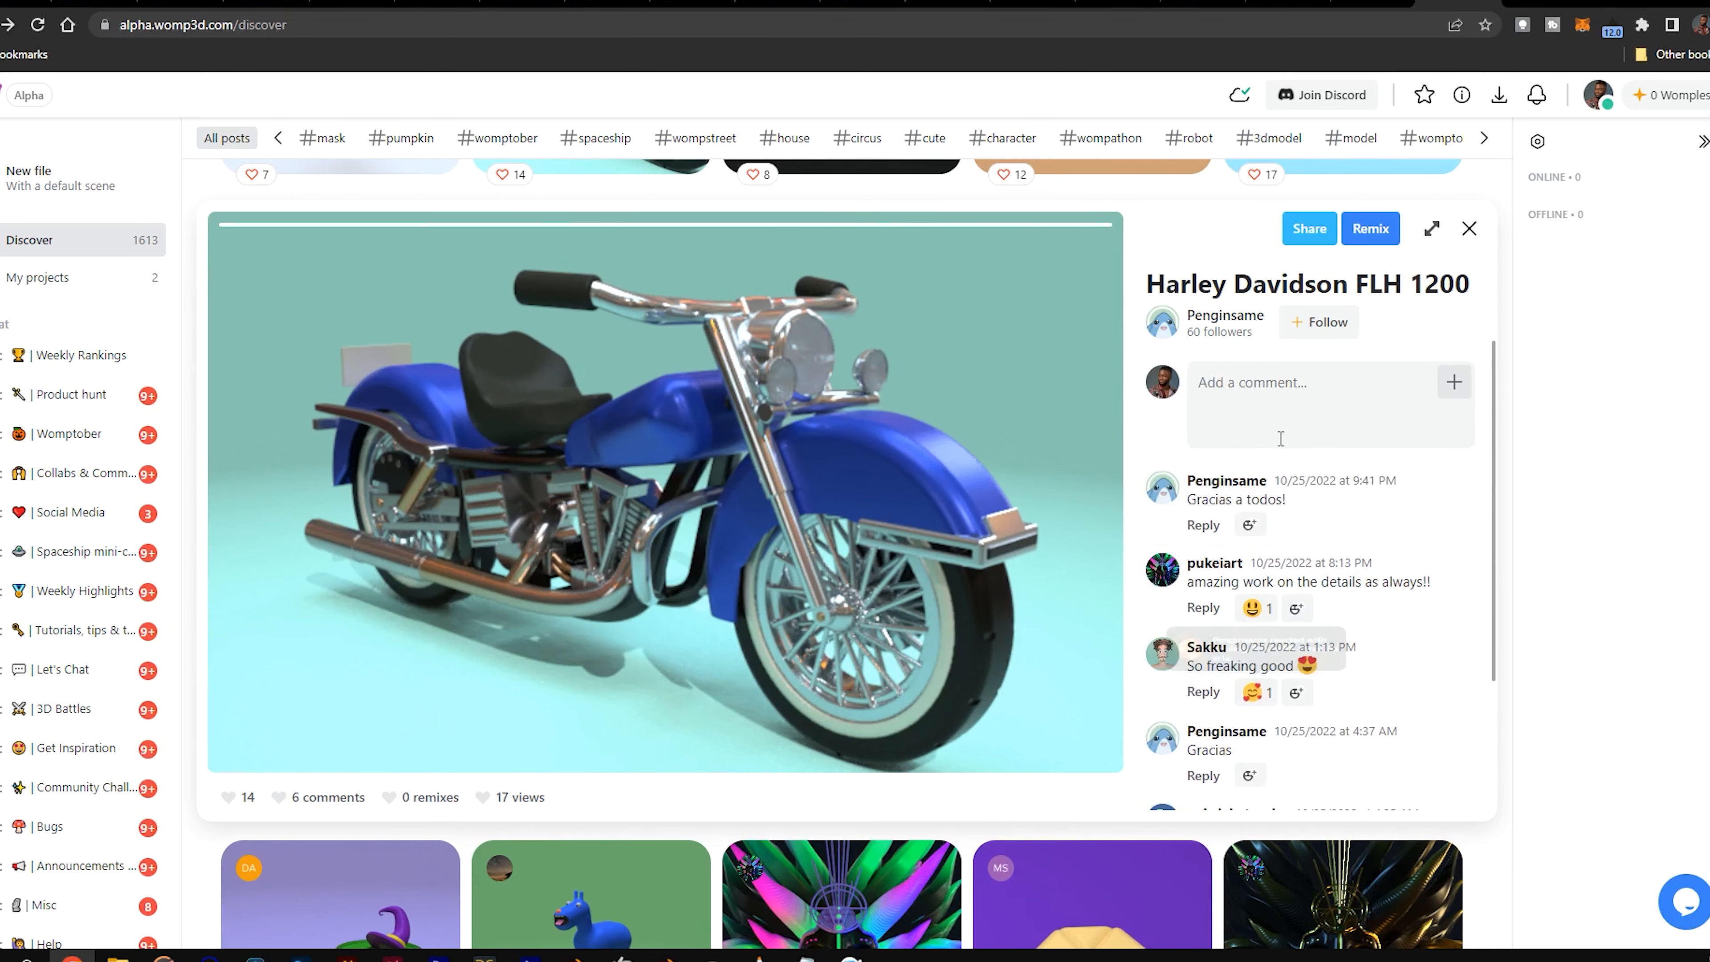
Step: Read the comments on the motorcycle project, examine the model from another side, and close the preview
{"action": "scroll", "coordinate": [1301, 578], "scroll_direction": "down", "scroll_amount": 3}
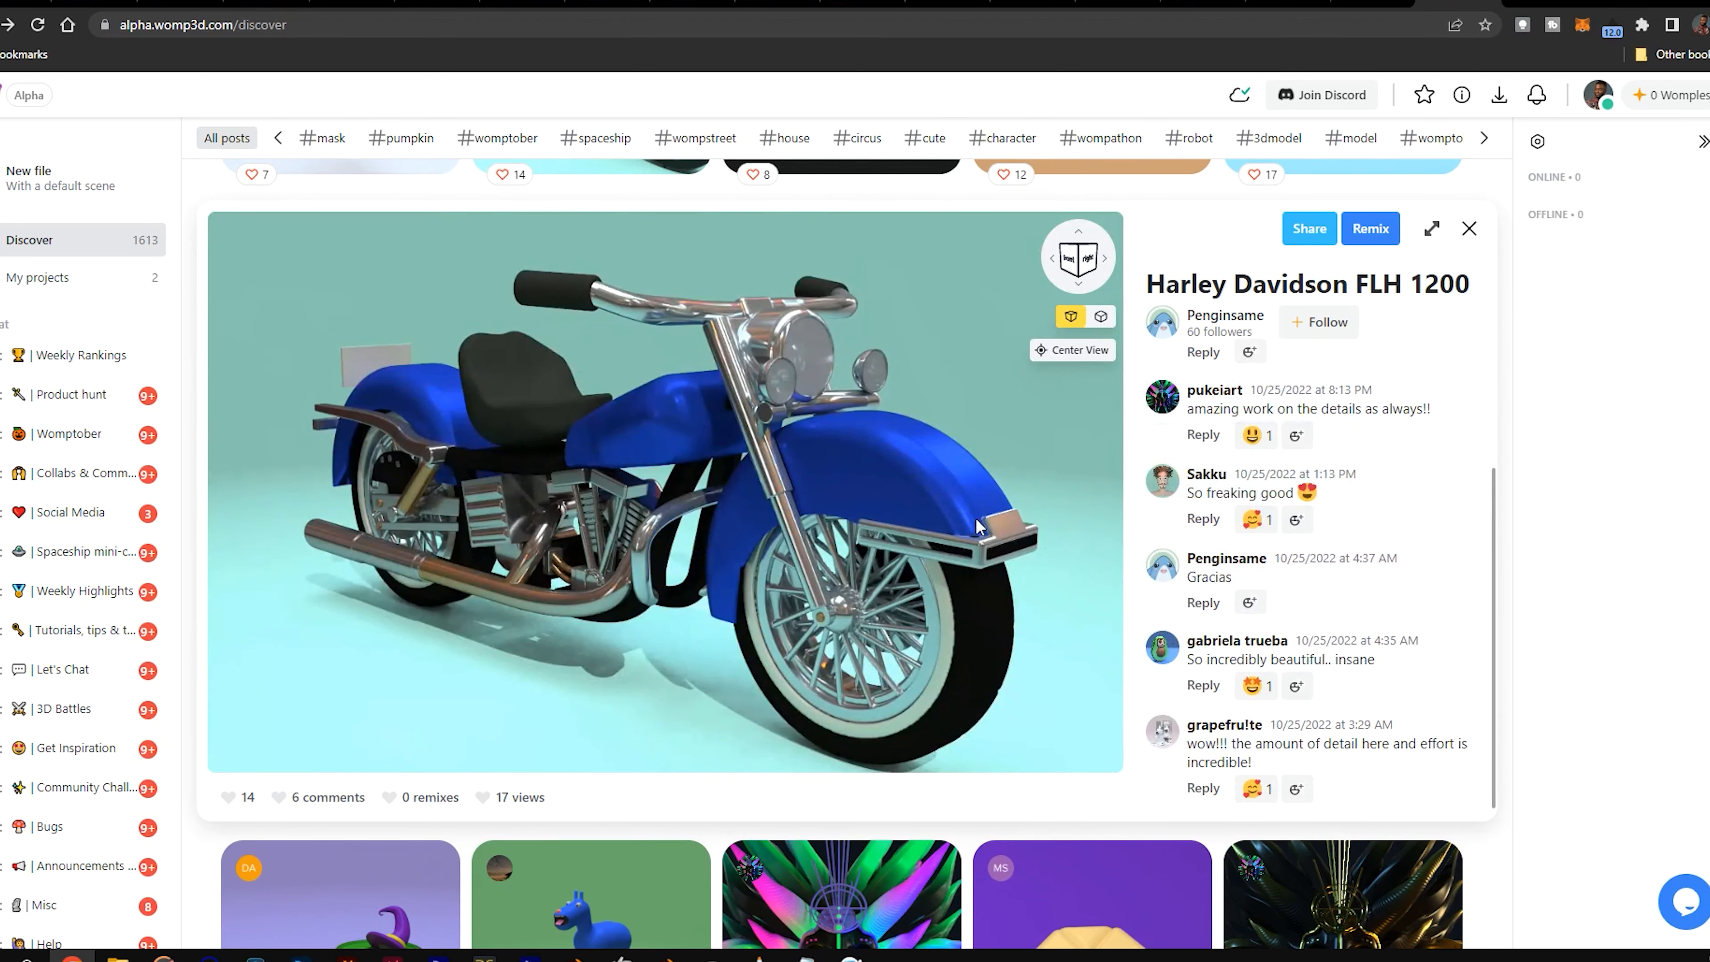
{"action": "left_click_drag", "start_coordinate": [966, 451], "coordinate": [1337, 475]}
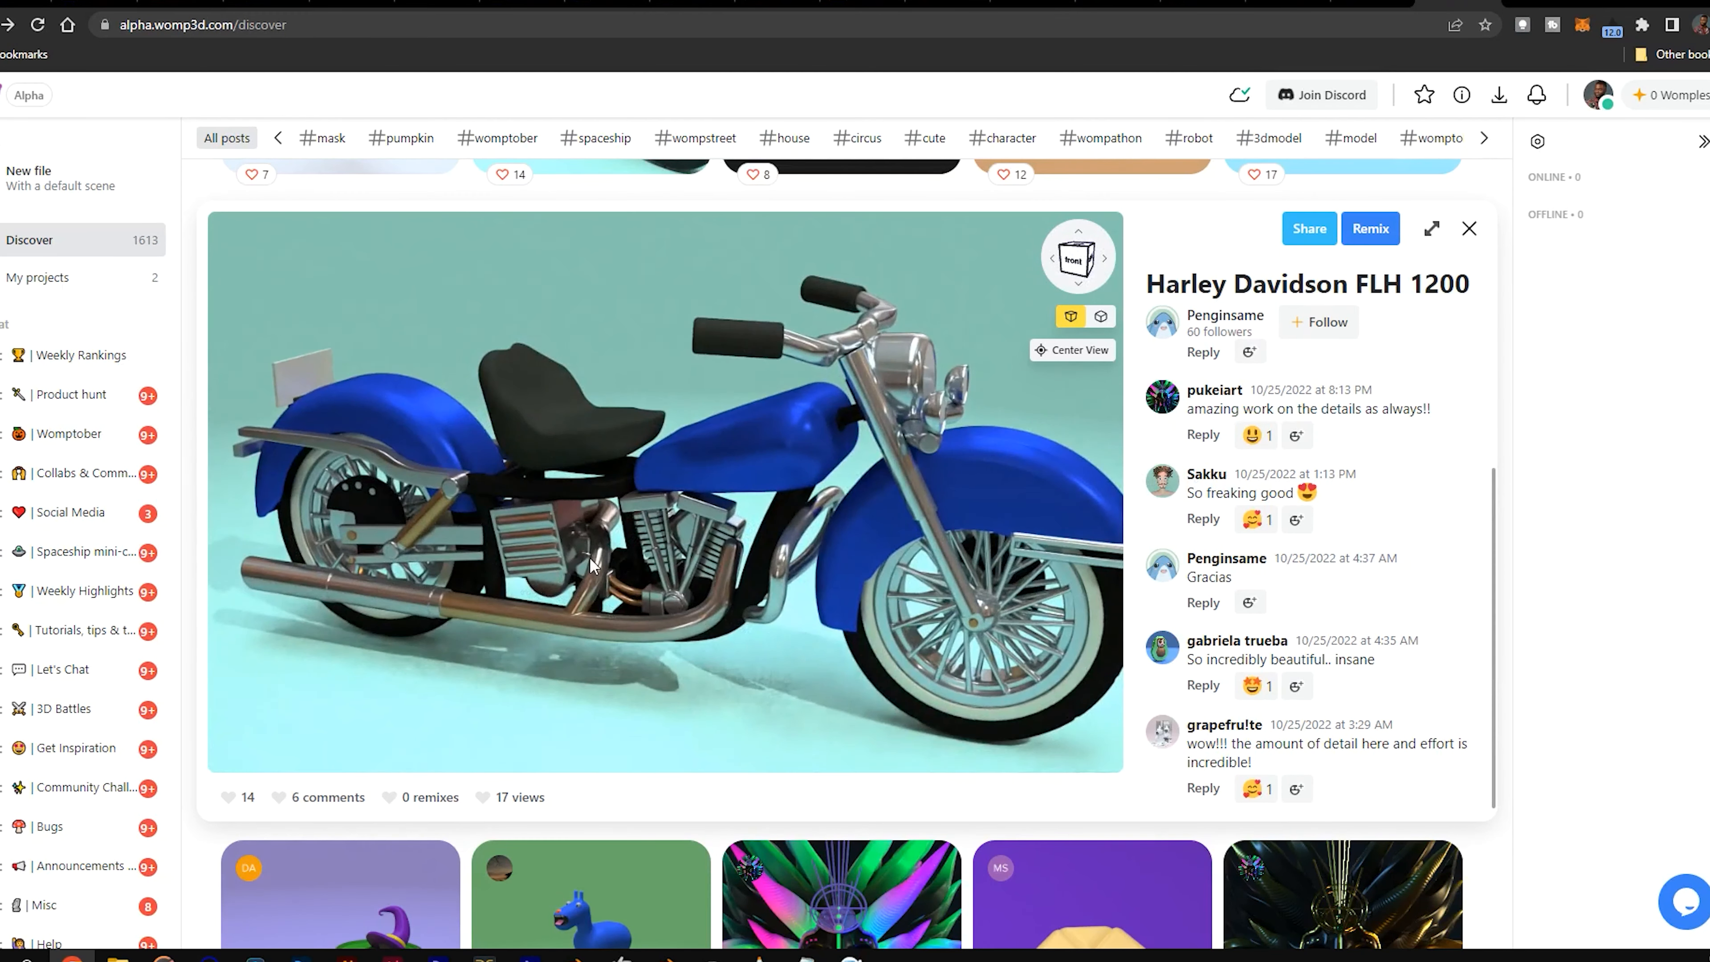
{"action": "left_click_drag", "start_coordinate": [571, 560], "coordinate": [775, 545]}
{"action": "key", "text": "Escape"}
Step: Create a new file with the default scene
{"action": "scroll", "coordinate": [78, 417], "scroll_direction": "down", "scroll_amount": 4}
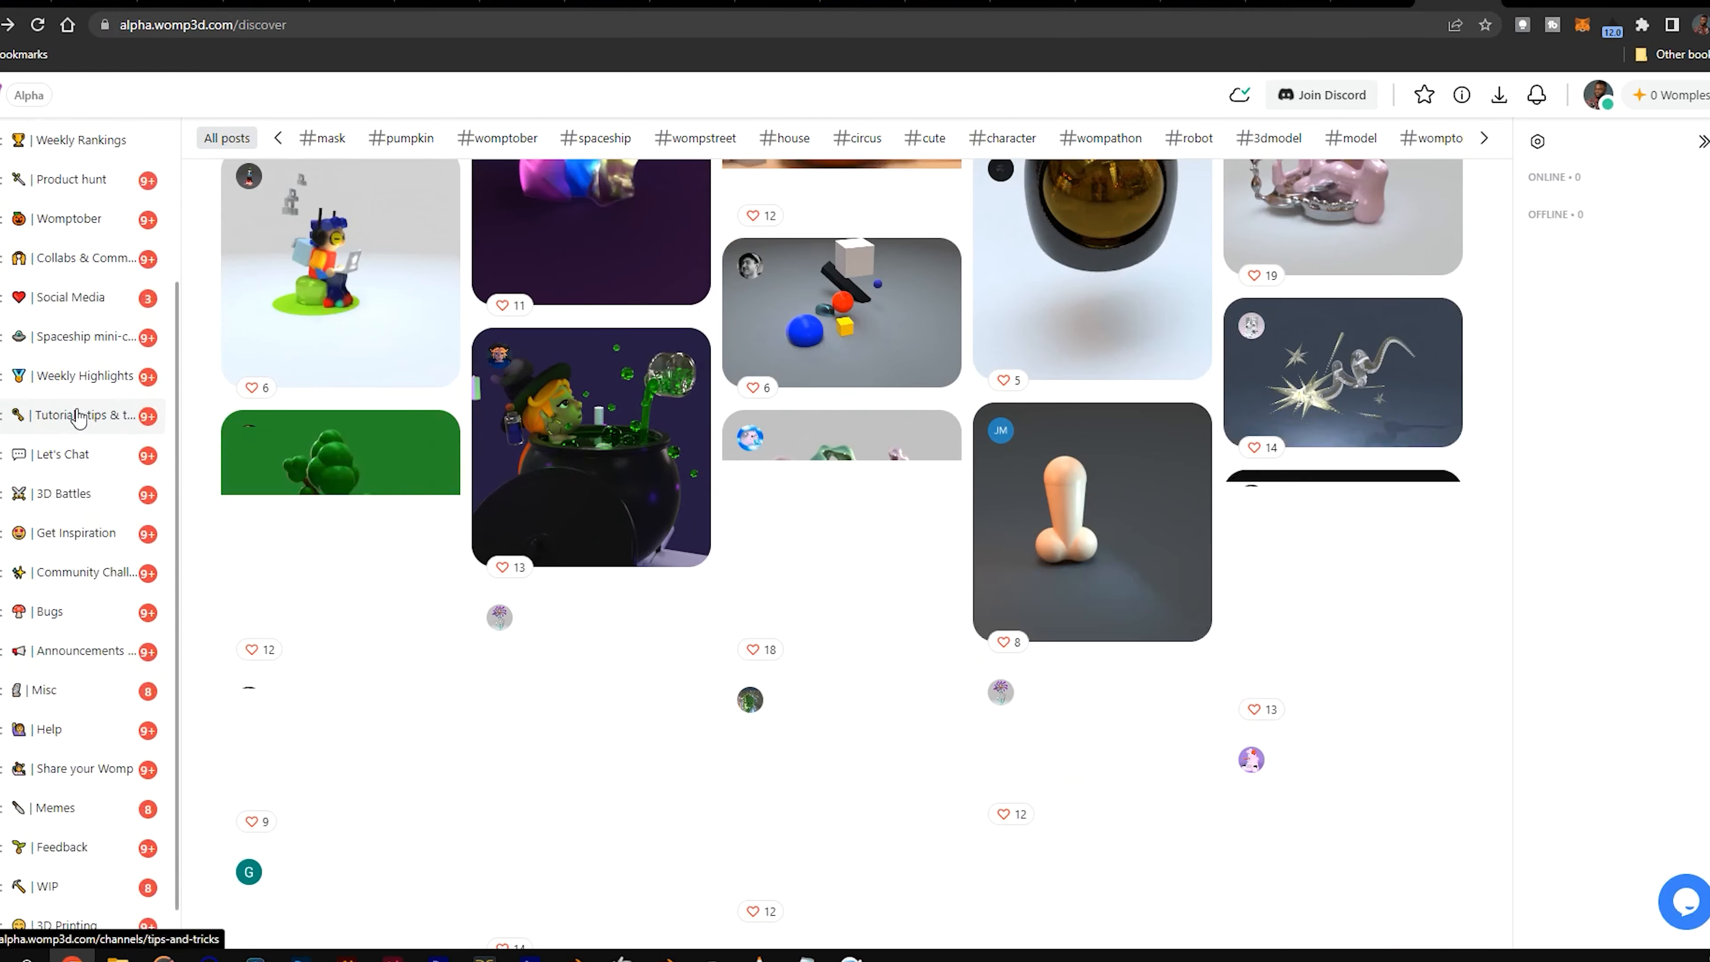
{"action": "scroll", "coordinate": [109, 621], "scroll_direction": "up", "scroll_amount": 4}
{"action": "scroll", "coordinate": [868, 569], "scroll_direction": "up", "scroll_amount": 14}
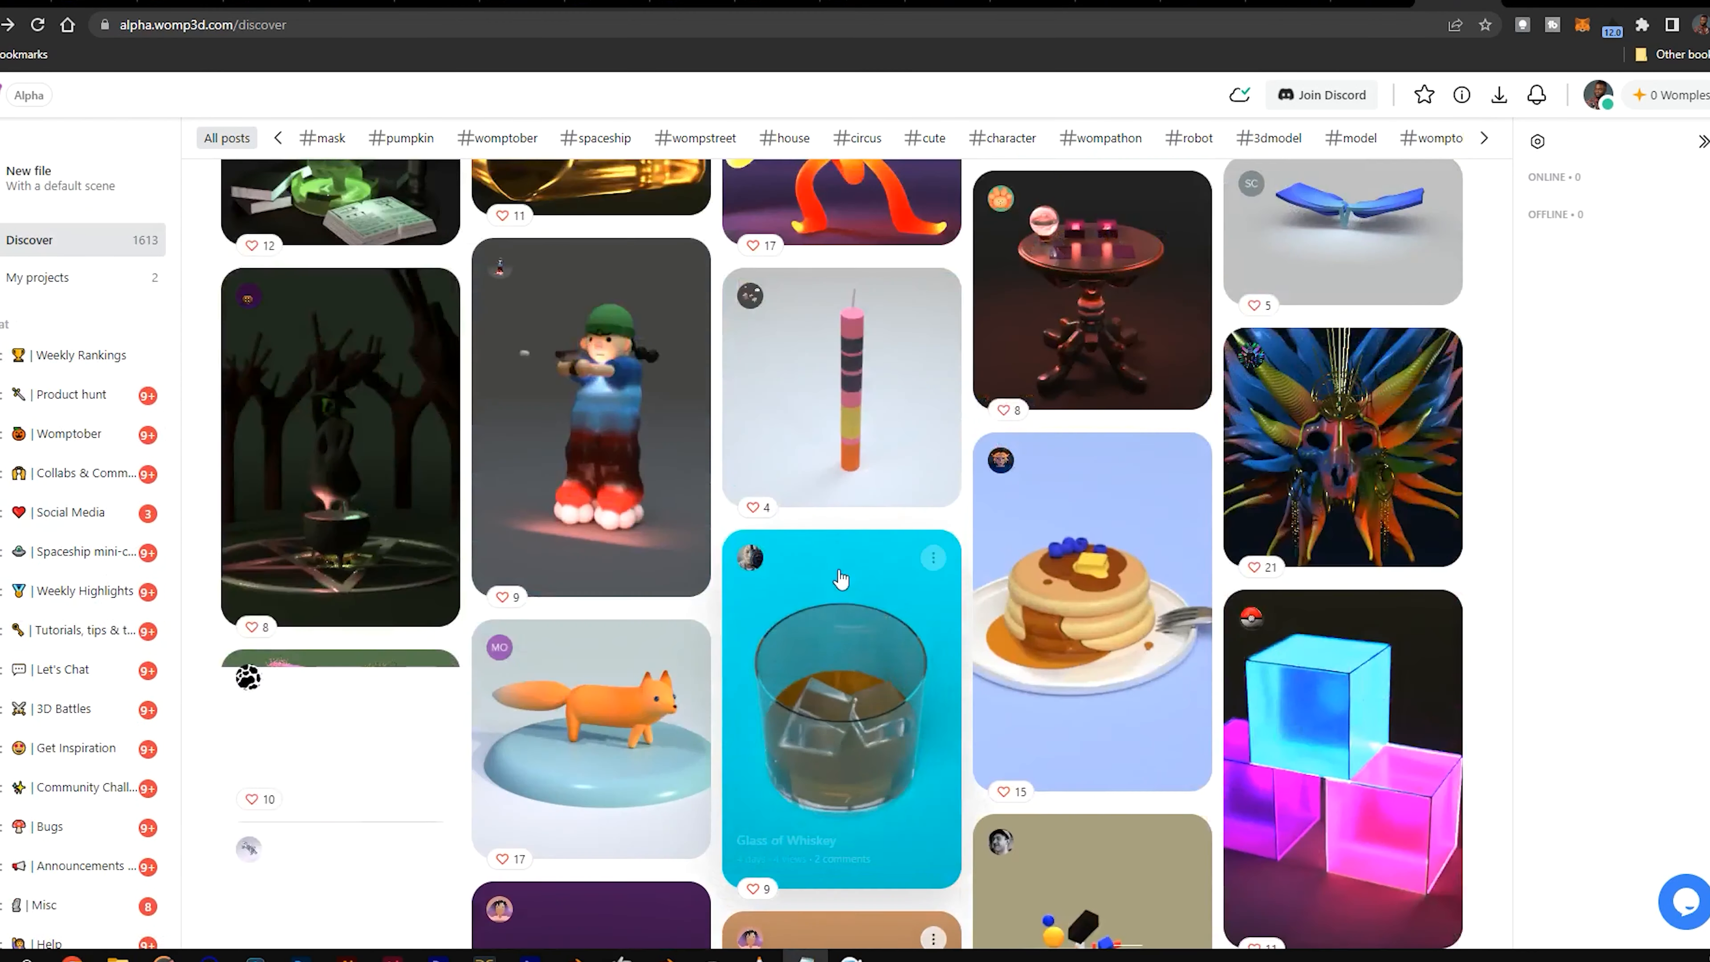
{"action": "scroll", "coordinate": [806, 569], "scroll_direction": "up", "scroll_amount": 9}
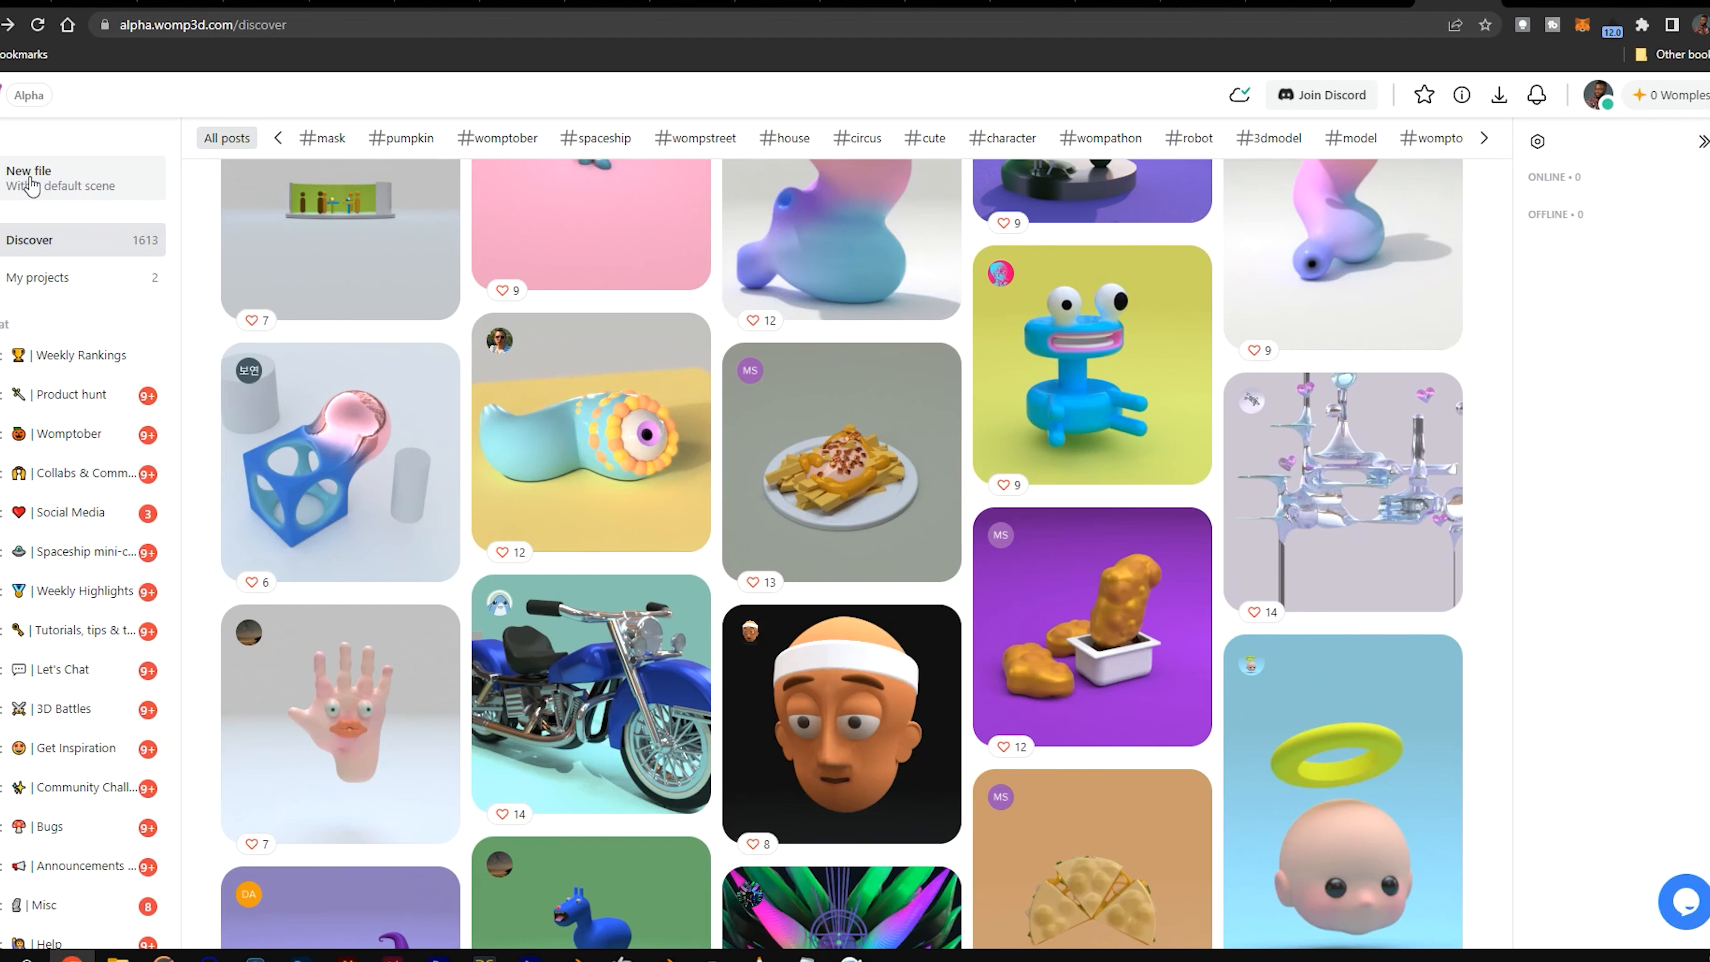
{"action": "left_click", "coordinate": [164, 209]}
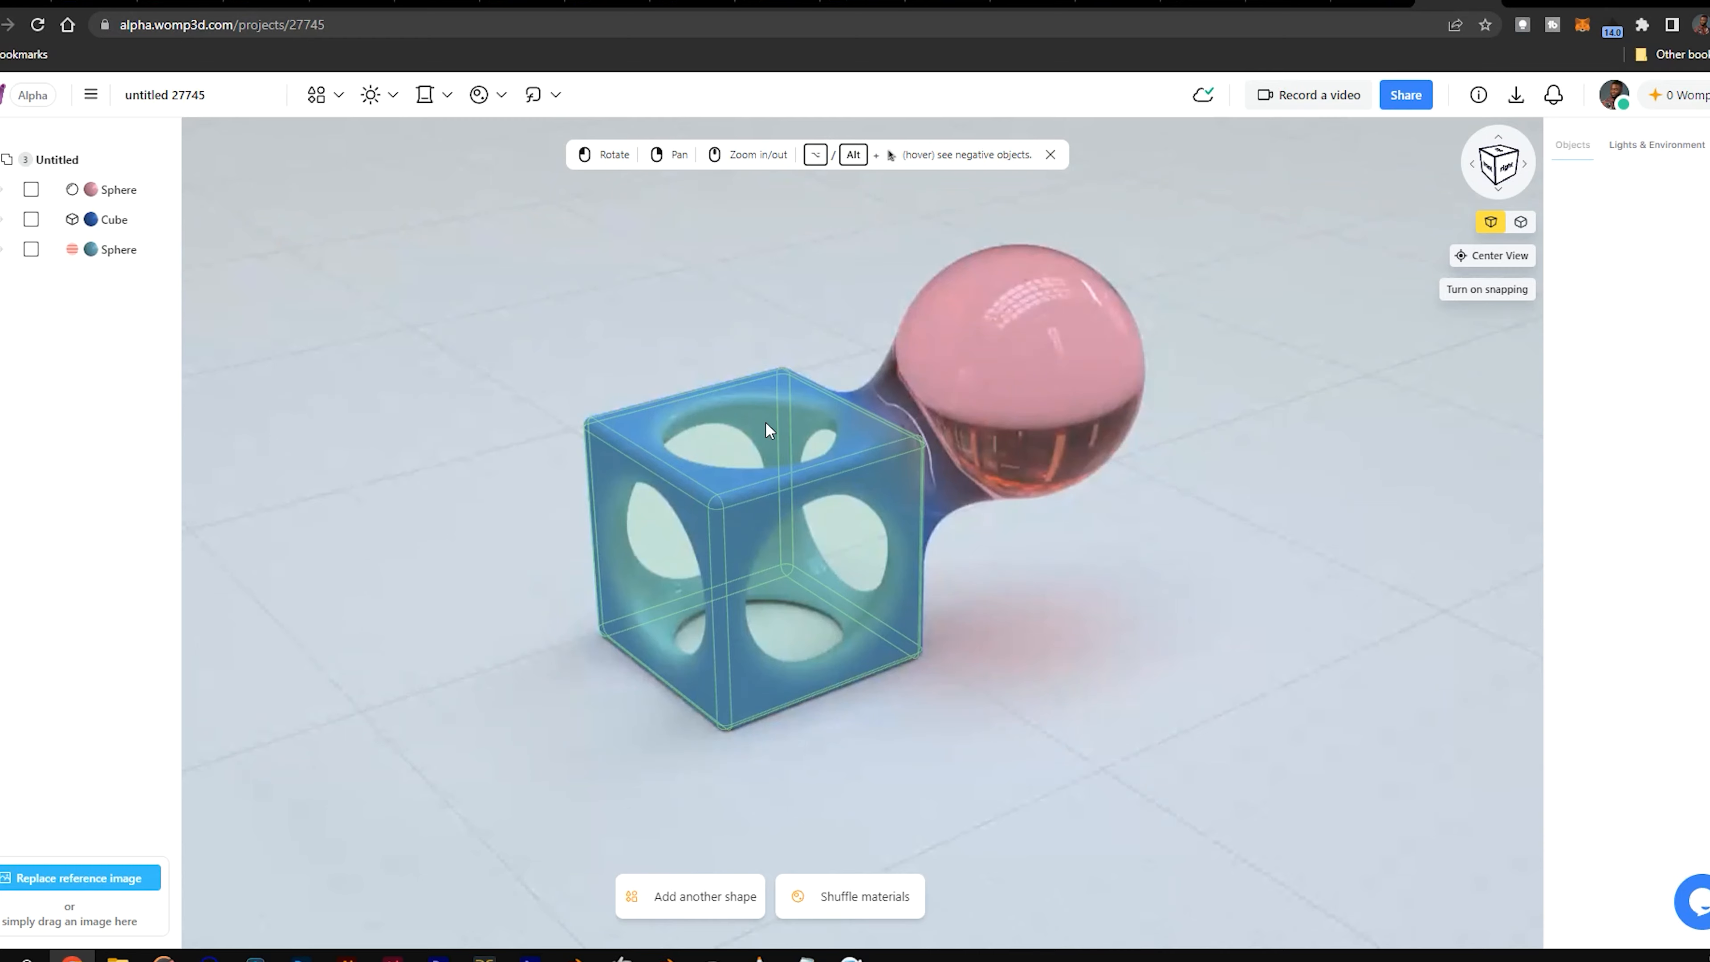
Step: Select the pink sphere, shift it away from the cube to about X 111.67, and inspect the blend from several sides
{"action": "left_click", "coordinate": [957, 461]}
{"action": "left_click_drag", "start_coordinate": [956, 462], "coordinate": [654, 373]}
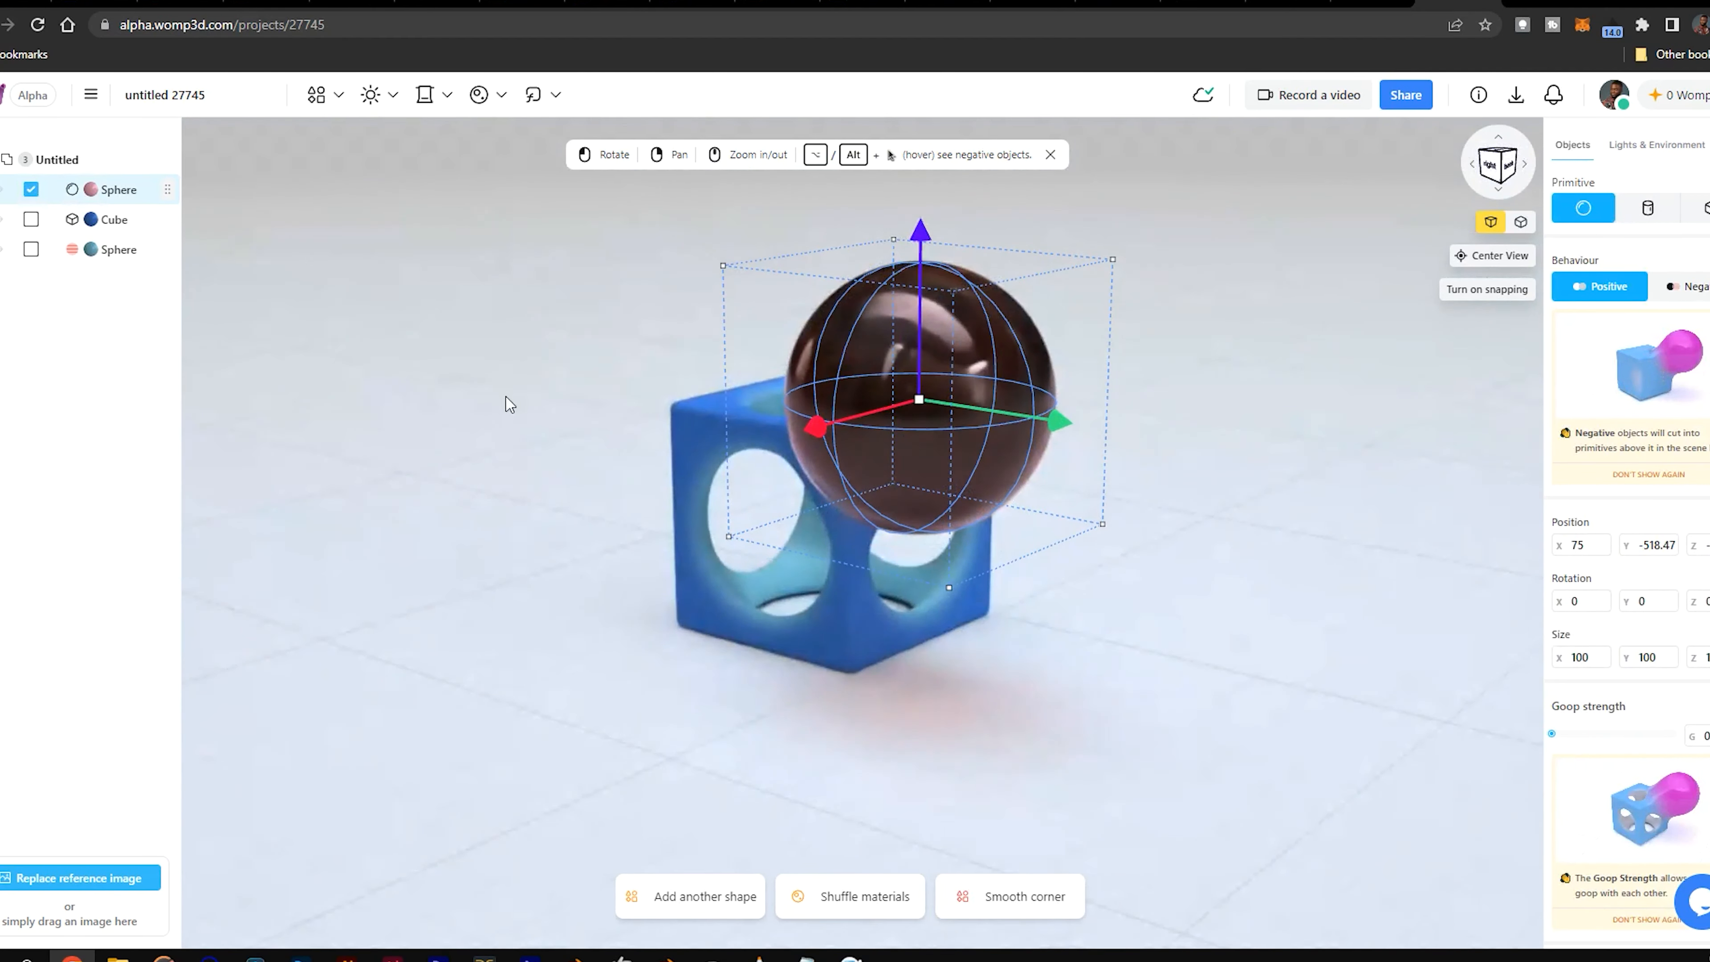
{"action": "left_click_drag", "start_coordinate": [871, 526], "coordinate": [1084, 508]}
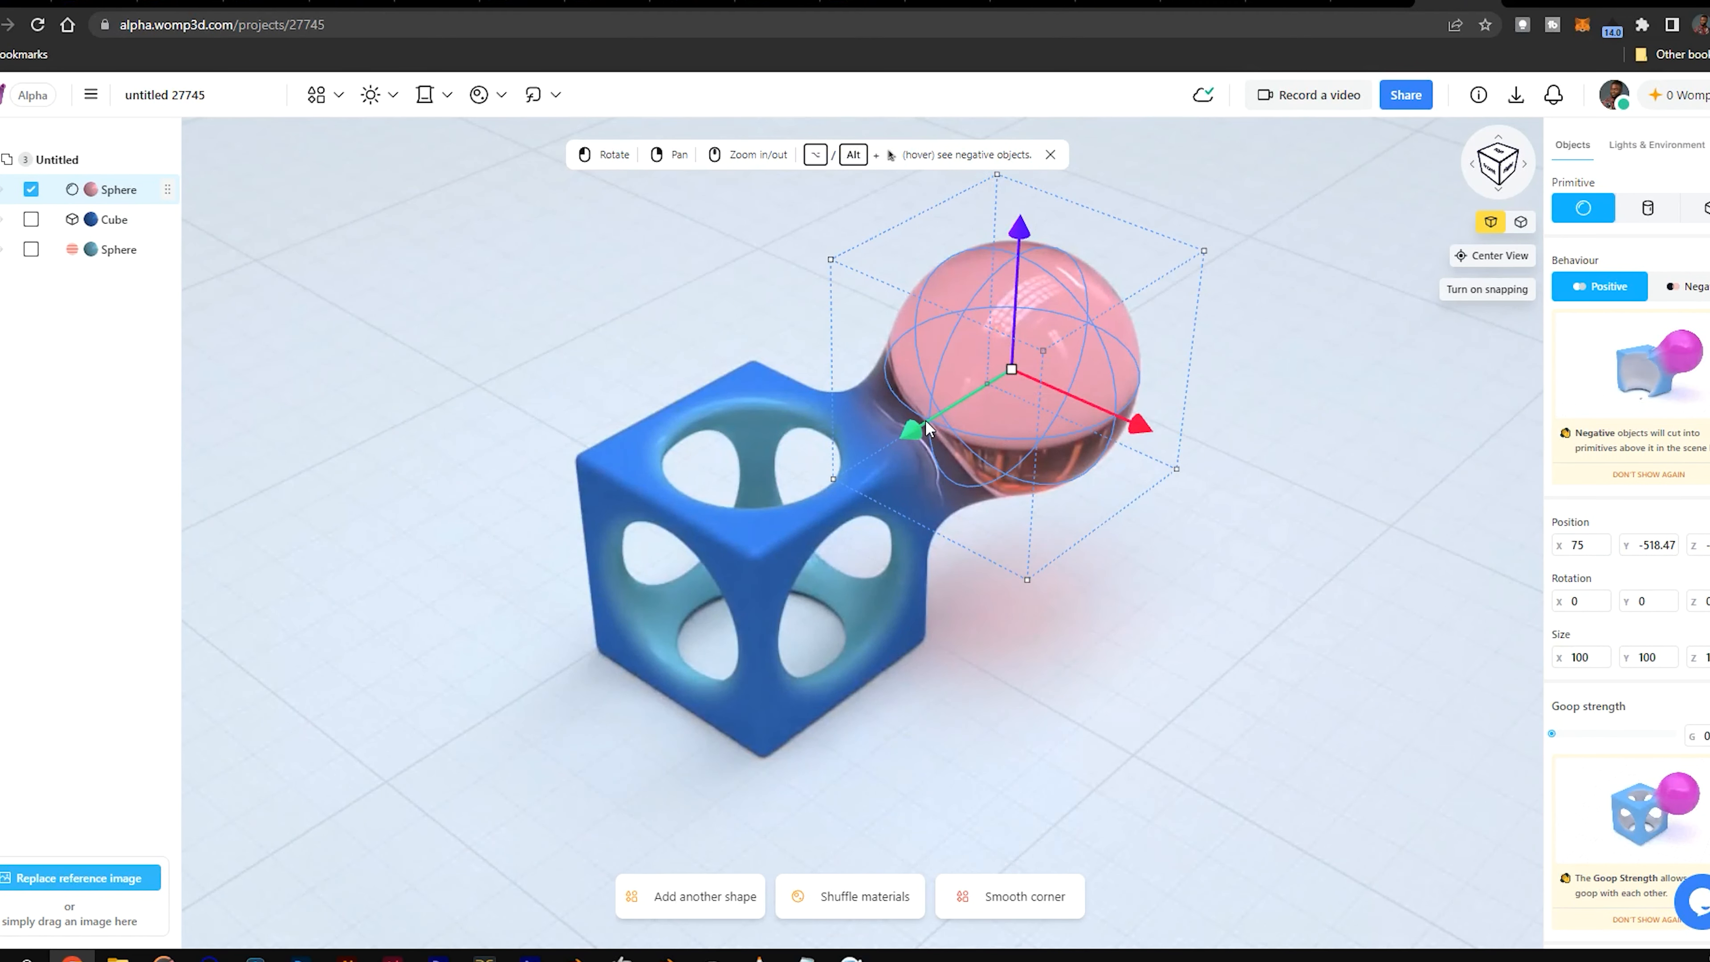
{"action": "left_click_drag", "start_coordinate": [926, 428], "coordinate": [963, 405]}
{"action": "left_click_drag", "start_coordinate": [1049, 577], "coordinate": [902, 594]}
{"action": "left_click_drag", "start_coordinate": [933, 427], "coordinate": [996, 539]}
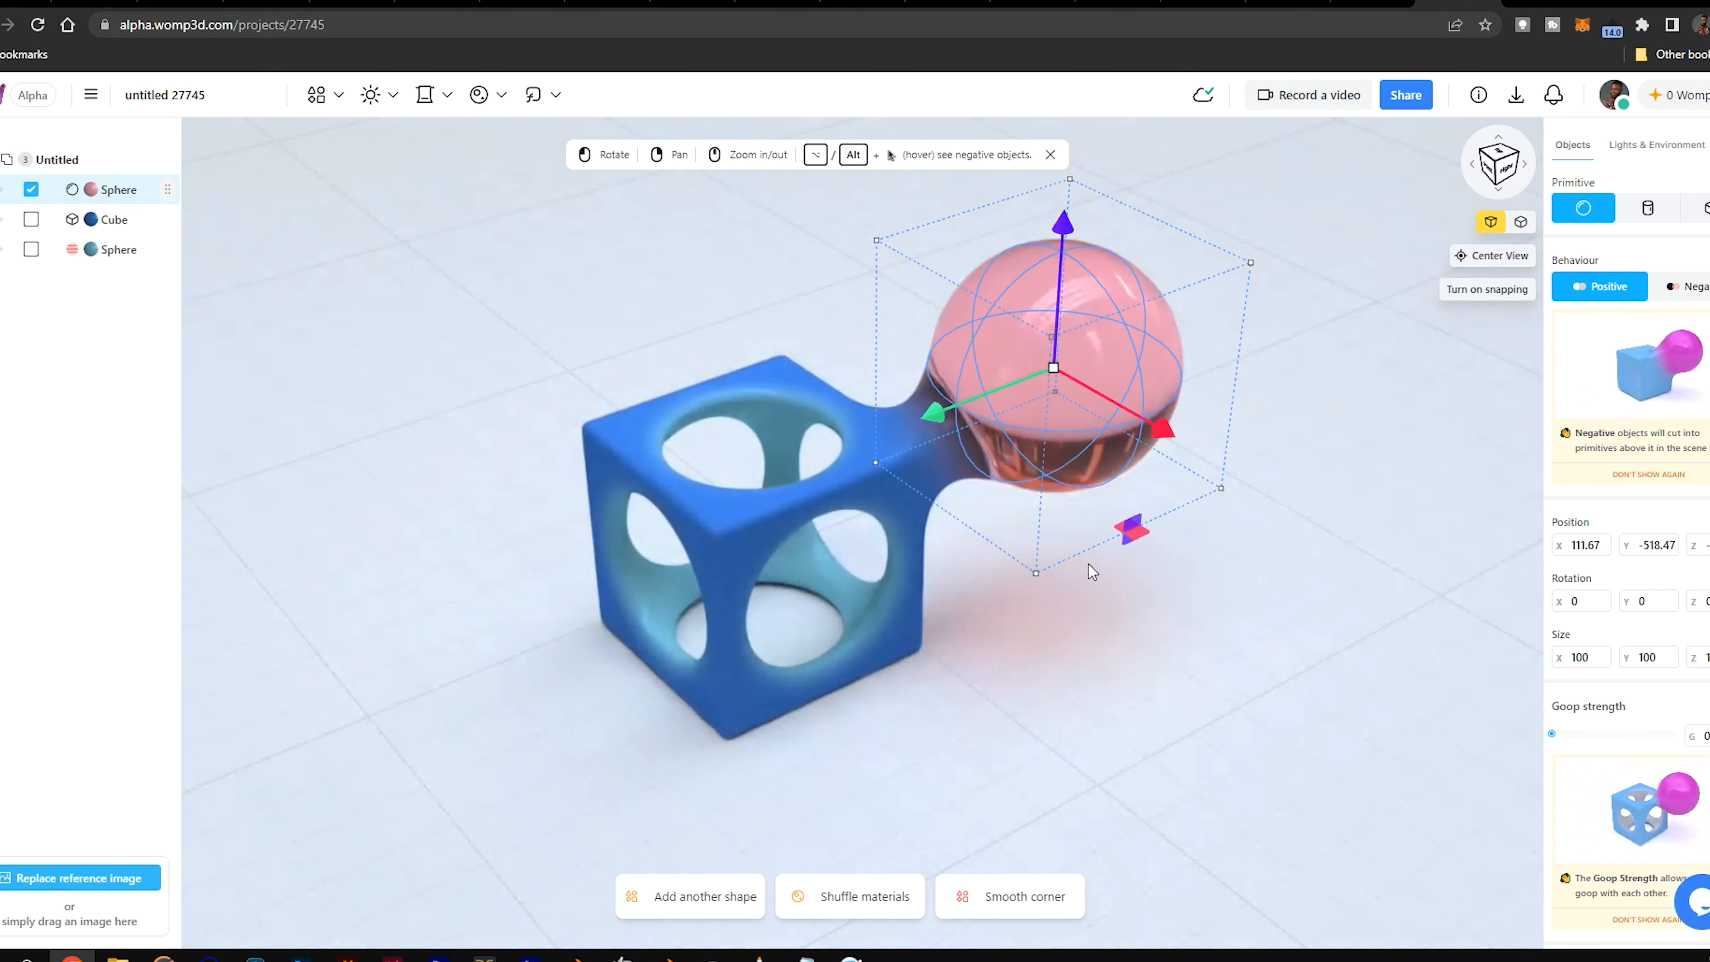
{"action": "left_click_drag", "start_coordinate": [1292, 522], "coordinate": [806, 552]}
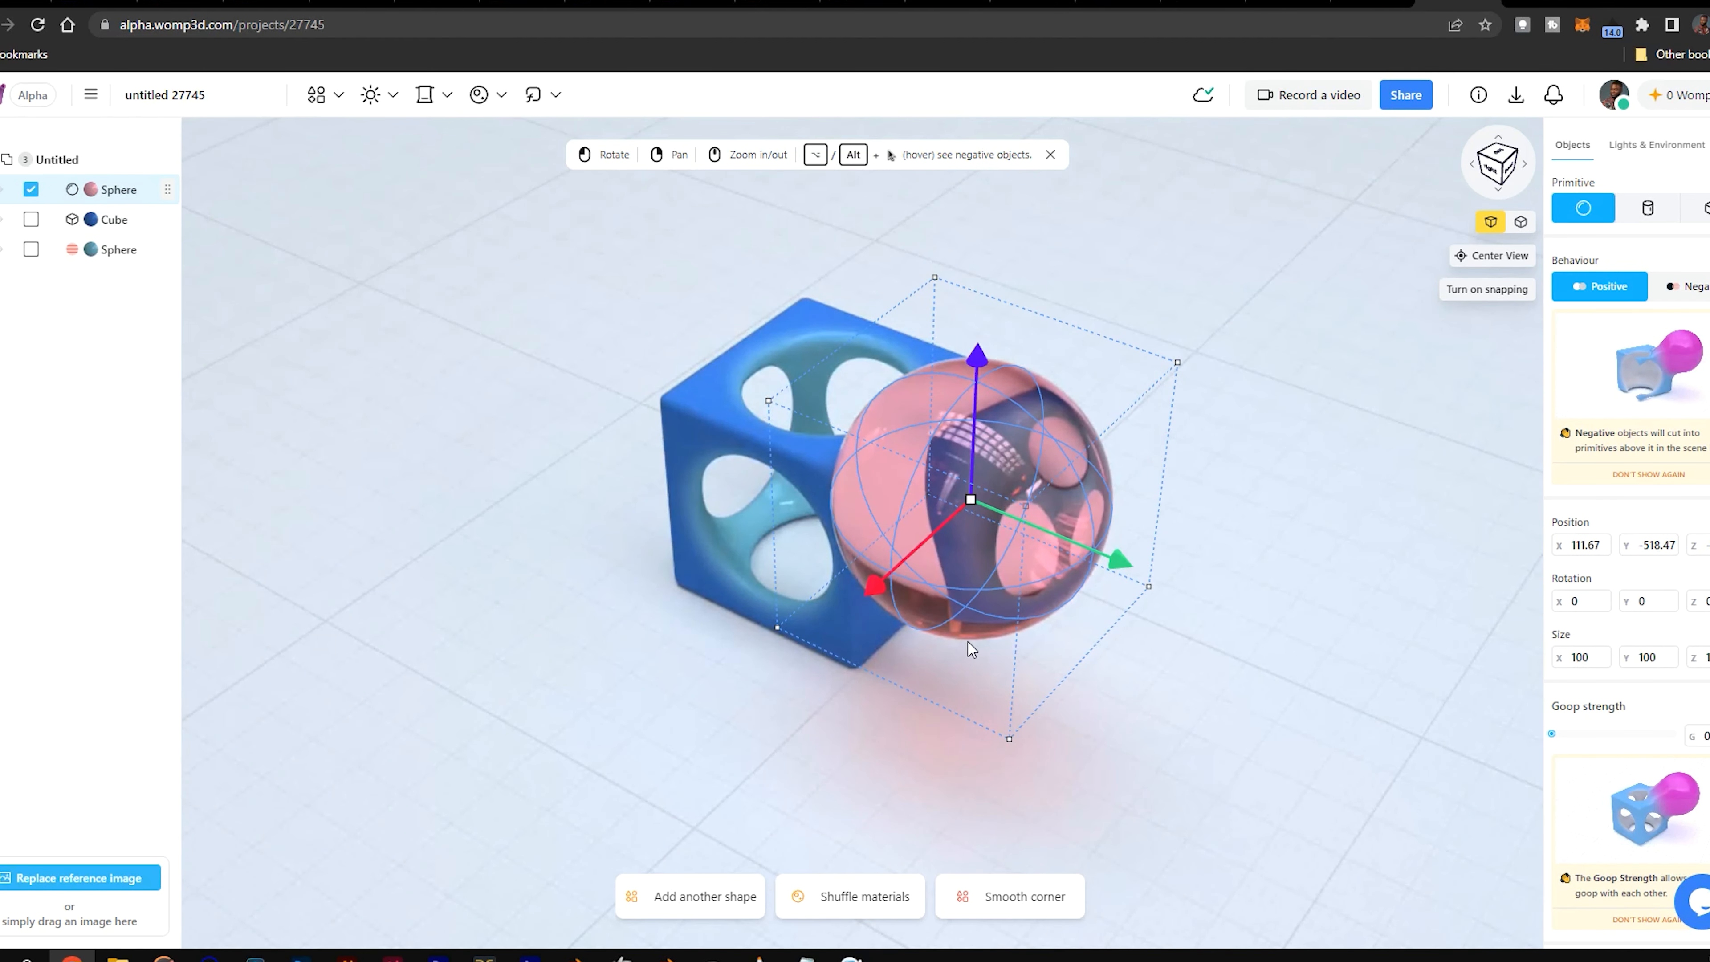
{"action": "left_click_drag", "start_coordinate": [1214, 710], "coordinate": [564, 587]}
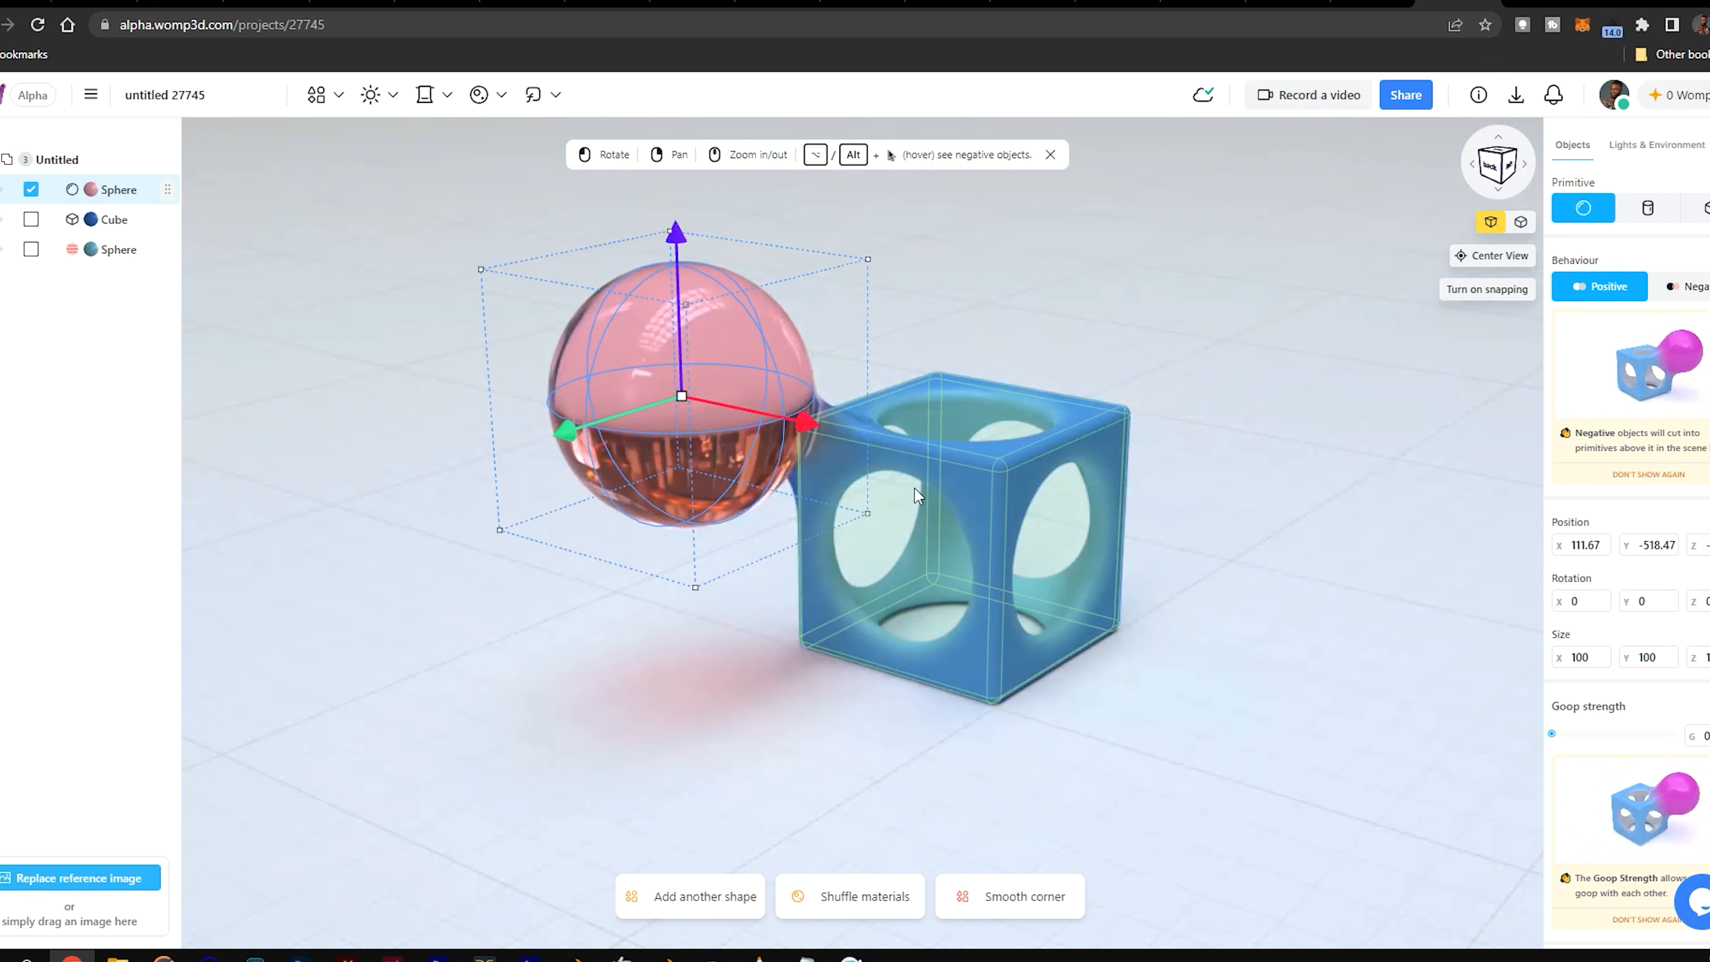
{"action": "scroll", "coordinate": [927, 490], "scroll_direction": "down", "scroll_amount": 2}
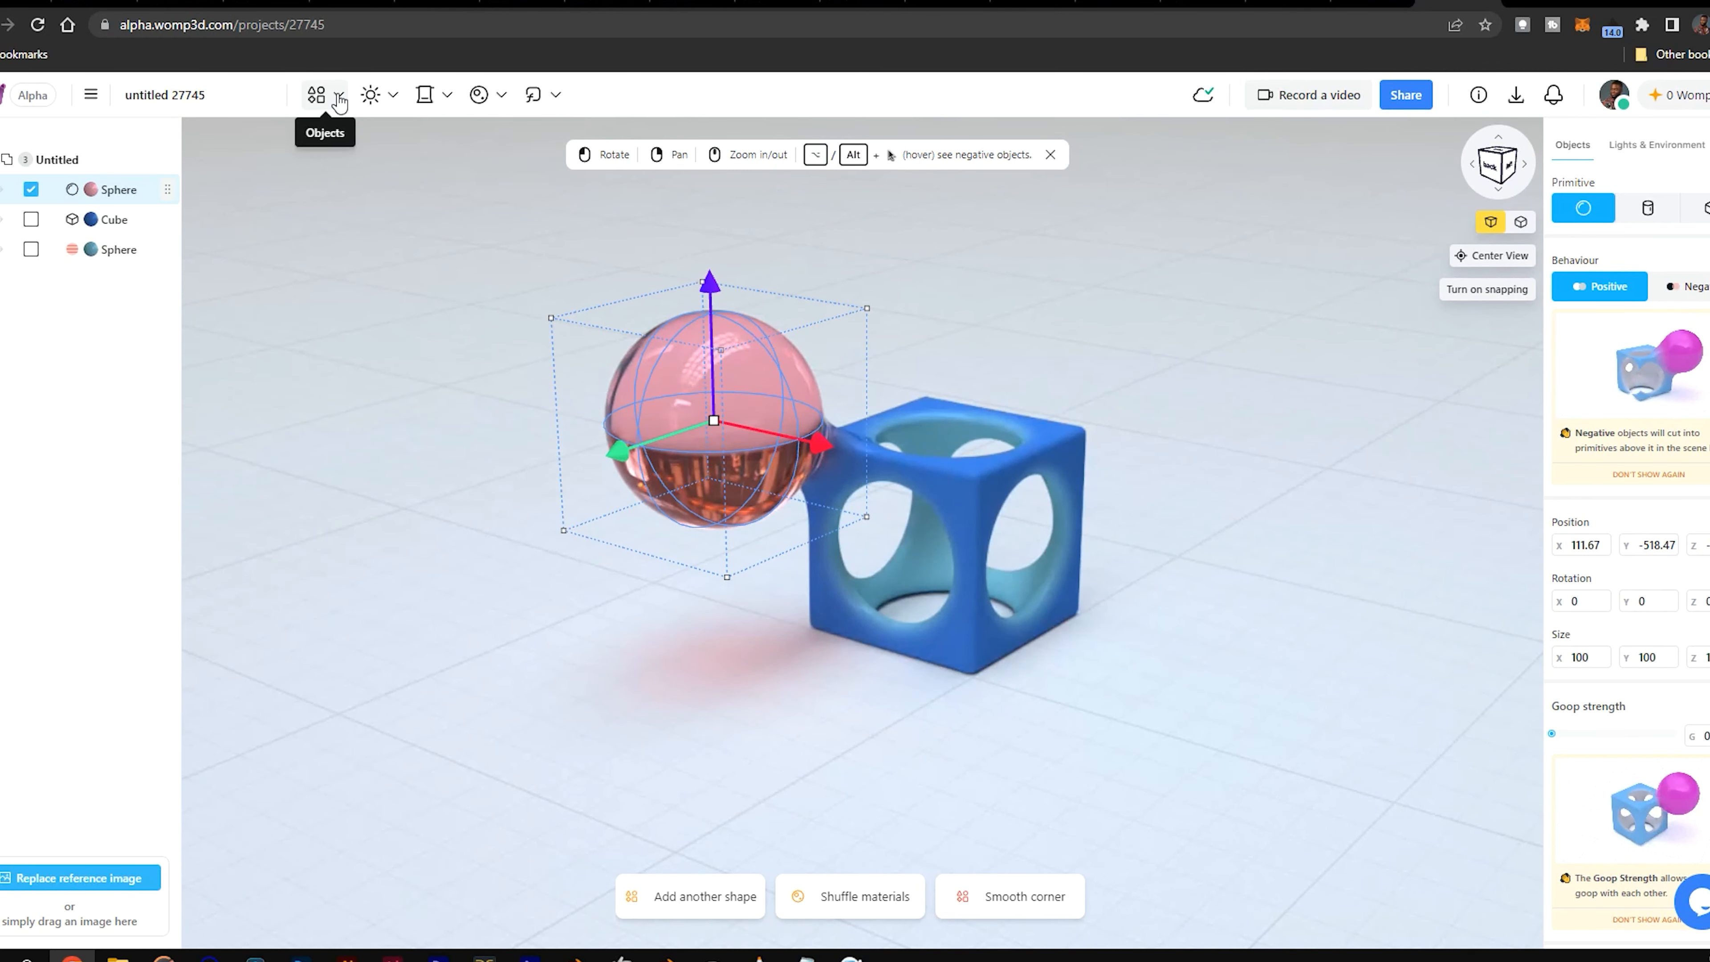
Step: Add a cylinder primitive to the scene and raise its goop strength slightly
{"action": "left_click", "coordinate": [338, 100]}
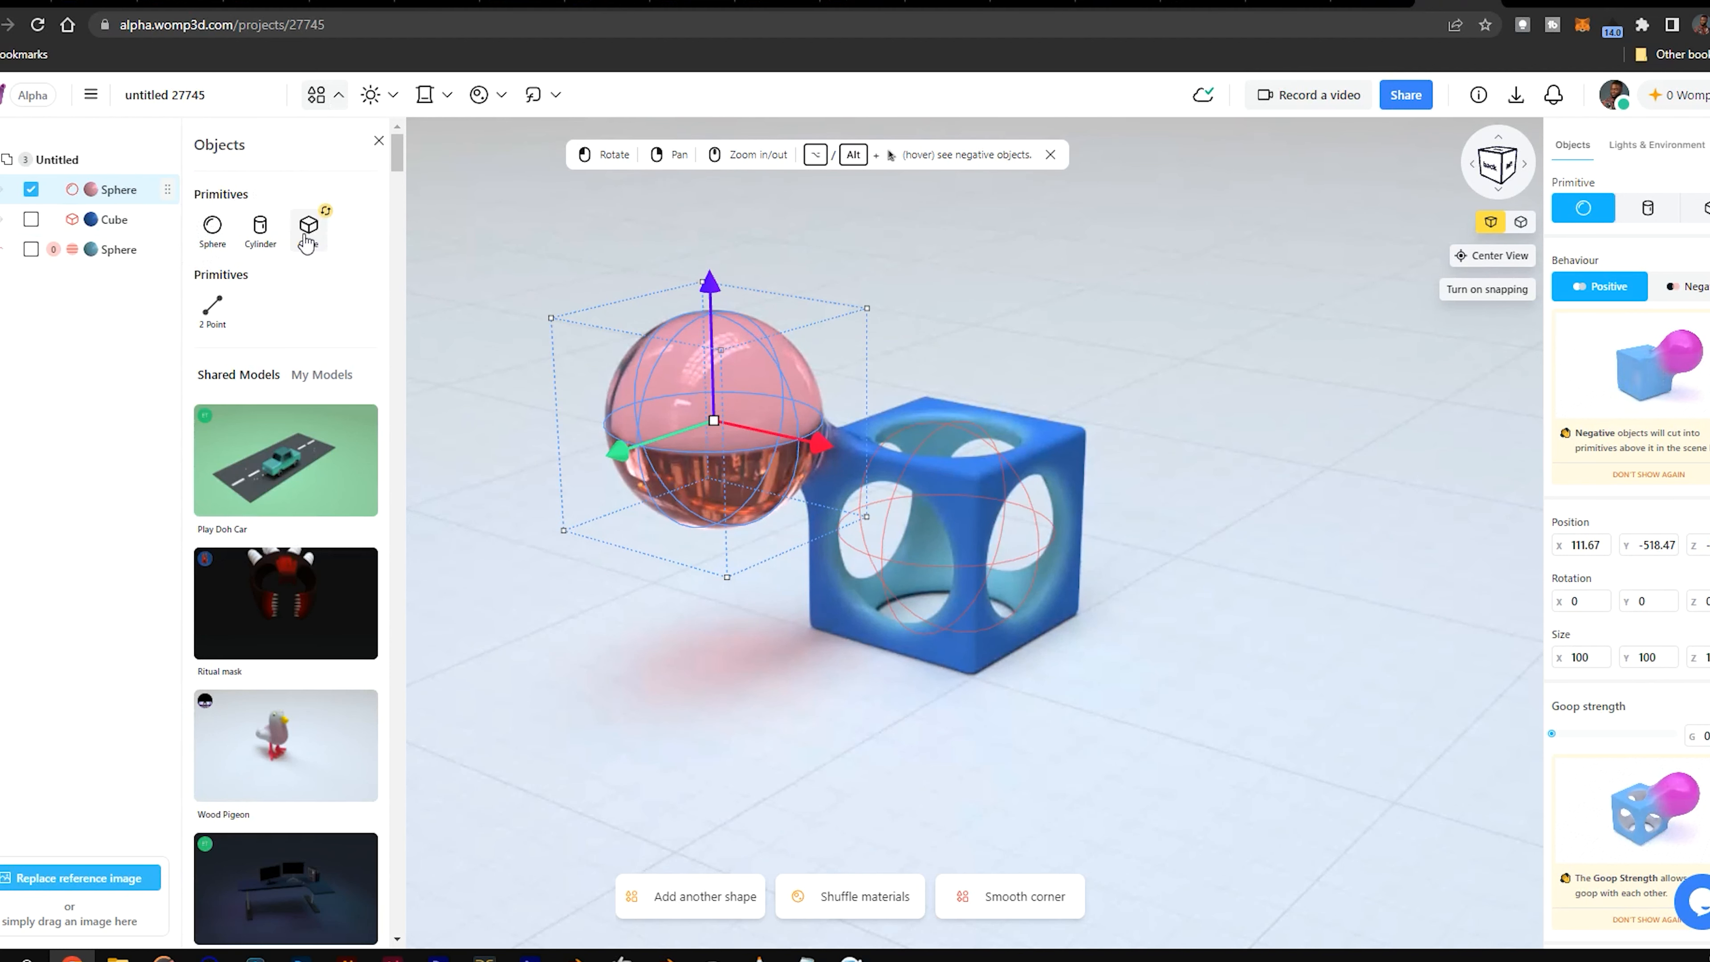
{"action": "left_click", "coordinate": [260, 229]}
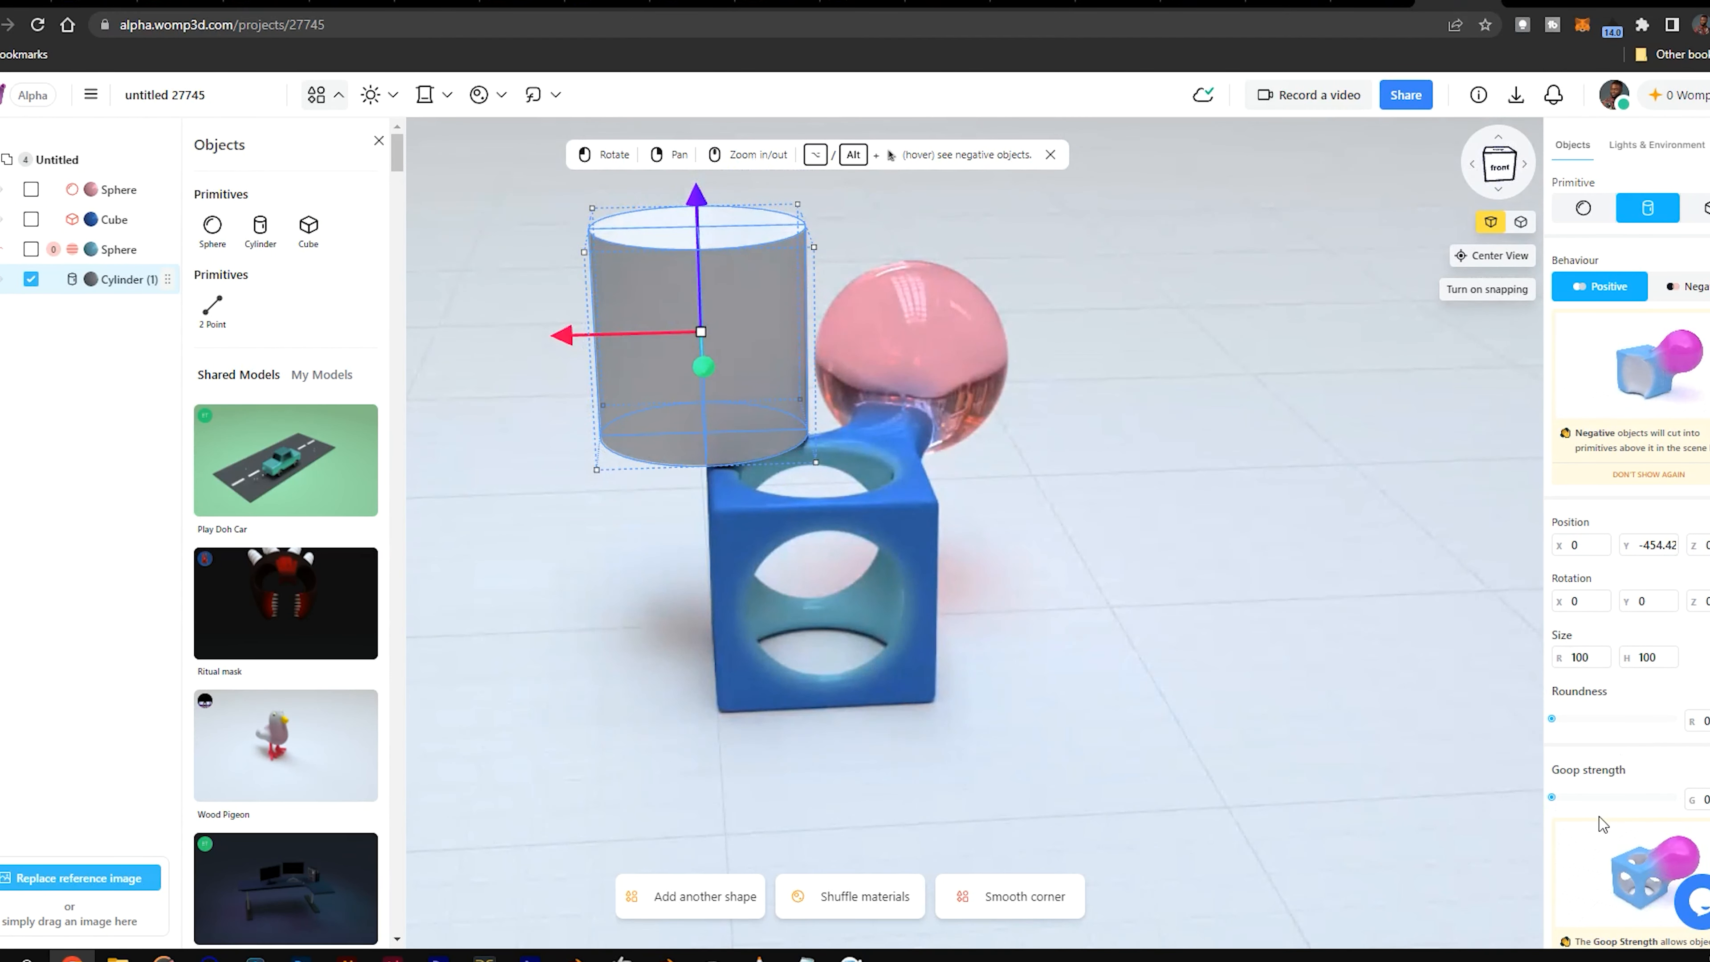
{"action": "left_click_drag", "start_coordinate": [1584, 799], "coordinate": [1573, 839]}
{"action": "scroll", "coordinate": [738, 368], "scroll_direction": "down", "scroll_amount": 3}
Step: Try widening the cylinder to a radius of about 234.65 and inspect how it blends with the pink sphere
{"action": "left_click_drag", "start_coordinate": [746, 317], "coordinate": [808, 314]}
{"action": "mouse_move", "coordinate": [754, 263]}
{"action": "left_mouse_down"}
{"action": "mouse_move", "coordinate": [749, 212]}
{"action": "mouse_move", "coordinate": [749, 233]}
{"action": "left_mouse_up"}
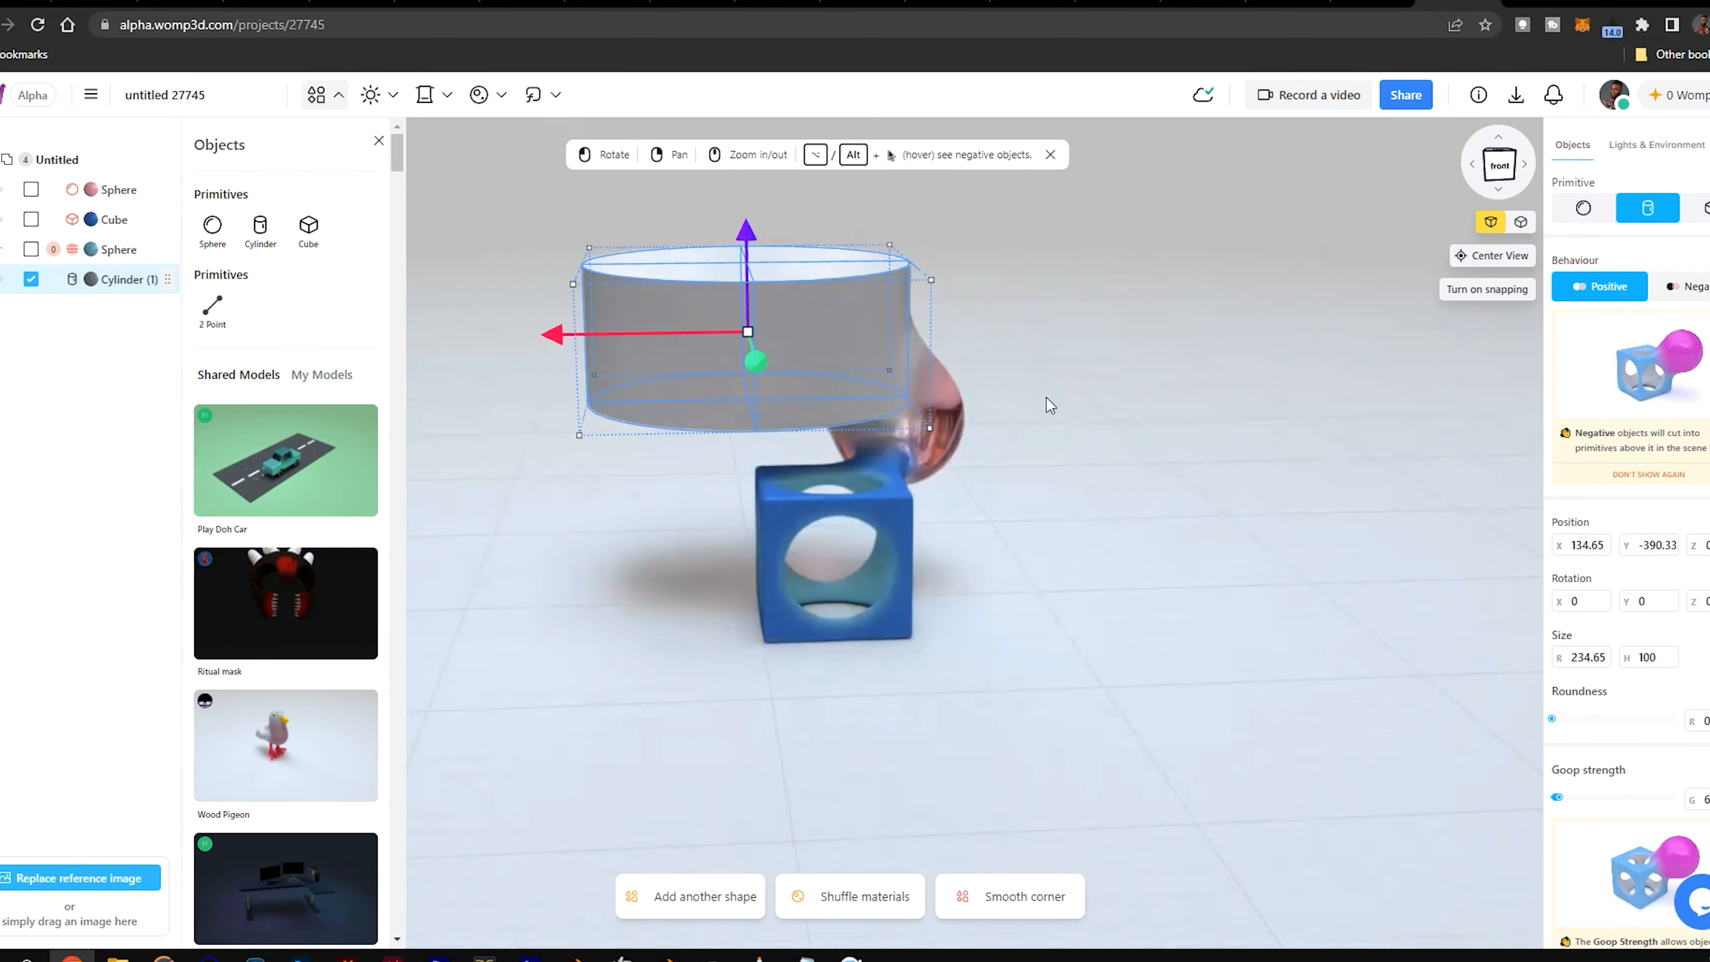
{"action": "scroll", "coordinate": [1138, 448], "scroll_direction": "up", "scroll_amount": 4}
{"action": "left_click_drag", "start_coordinate": [1010, 509], "coordinate": [842, 489]}
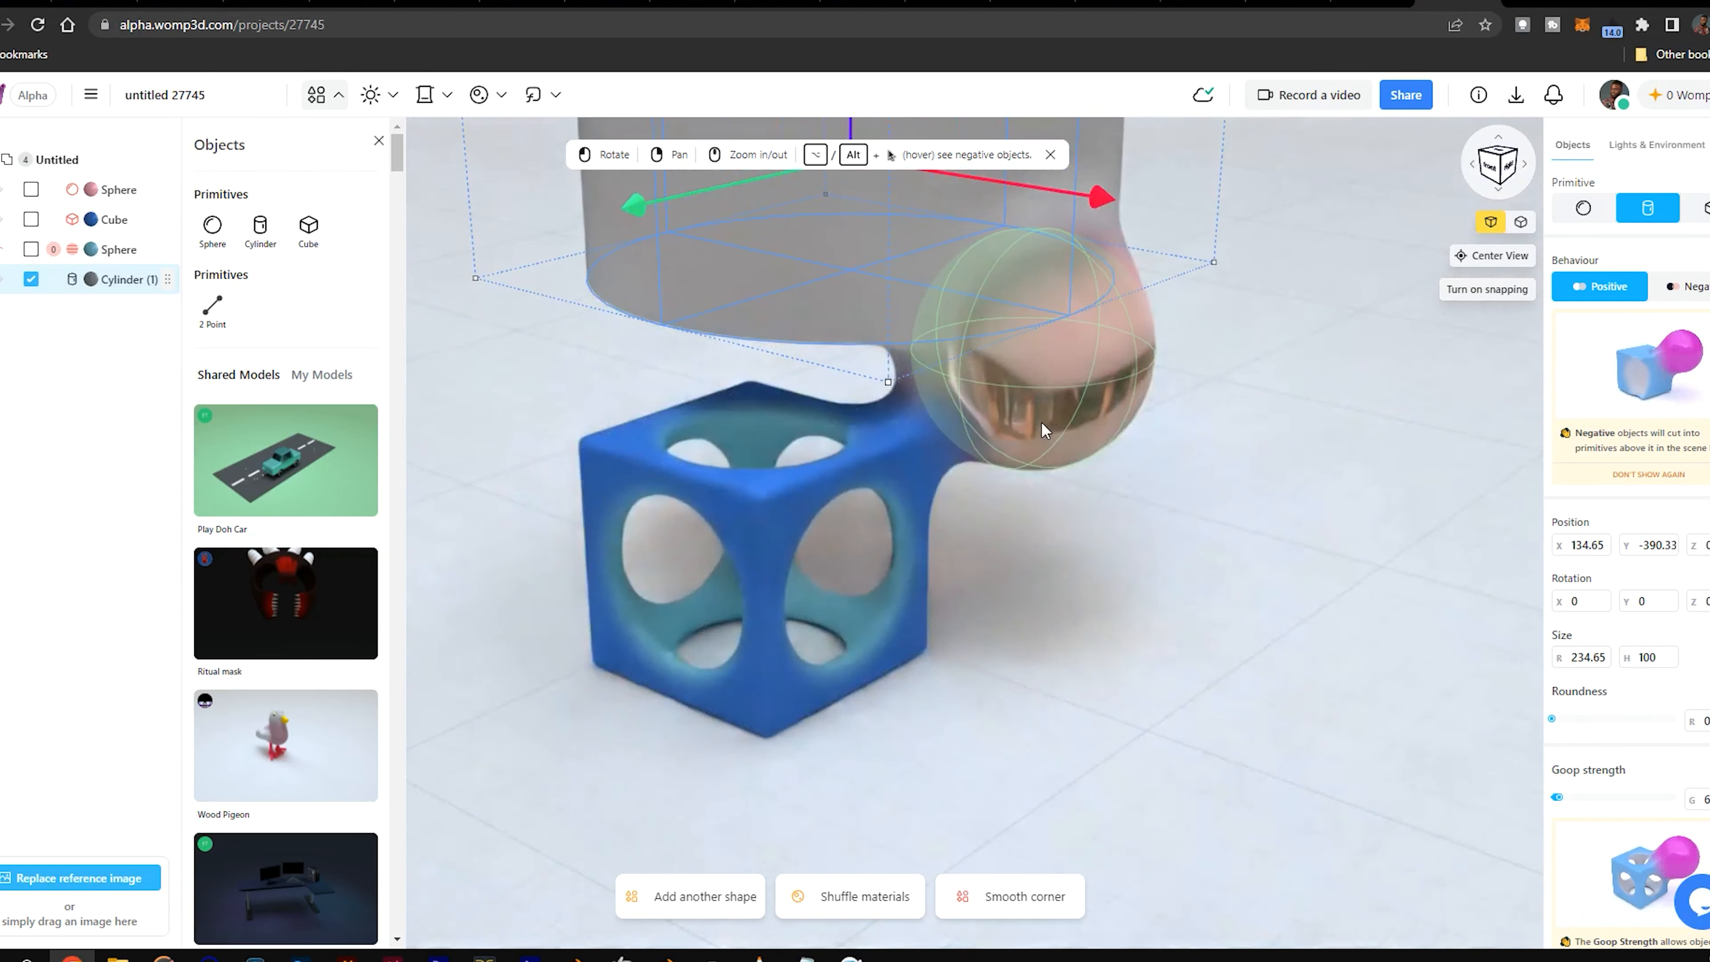
{"action": "scroll", "coordinate": [1062, 404], "scroll_direction": "up", "scroll_amount": 3}
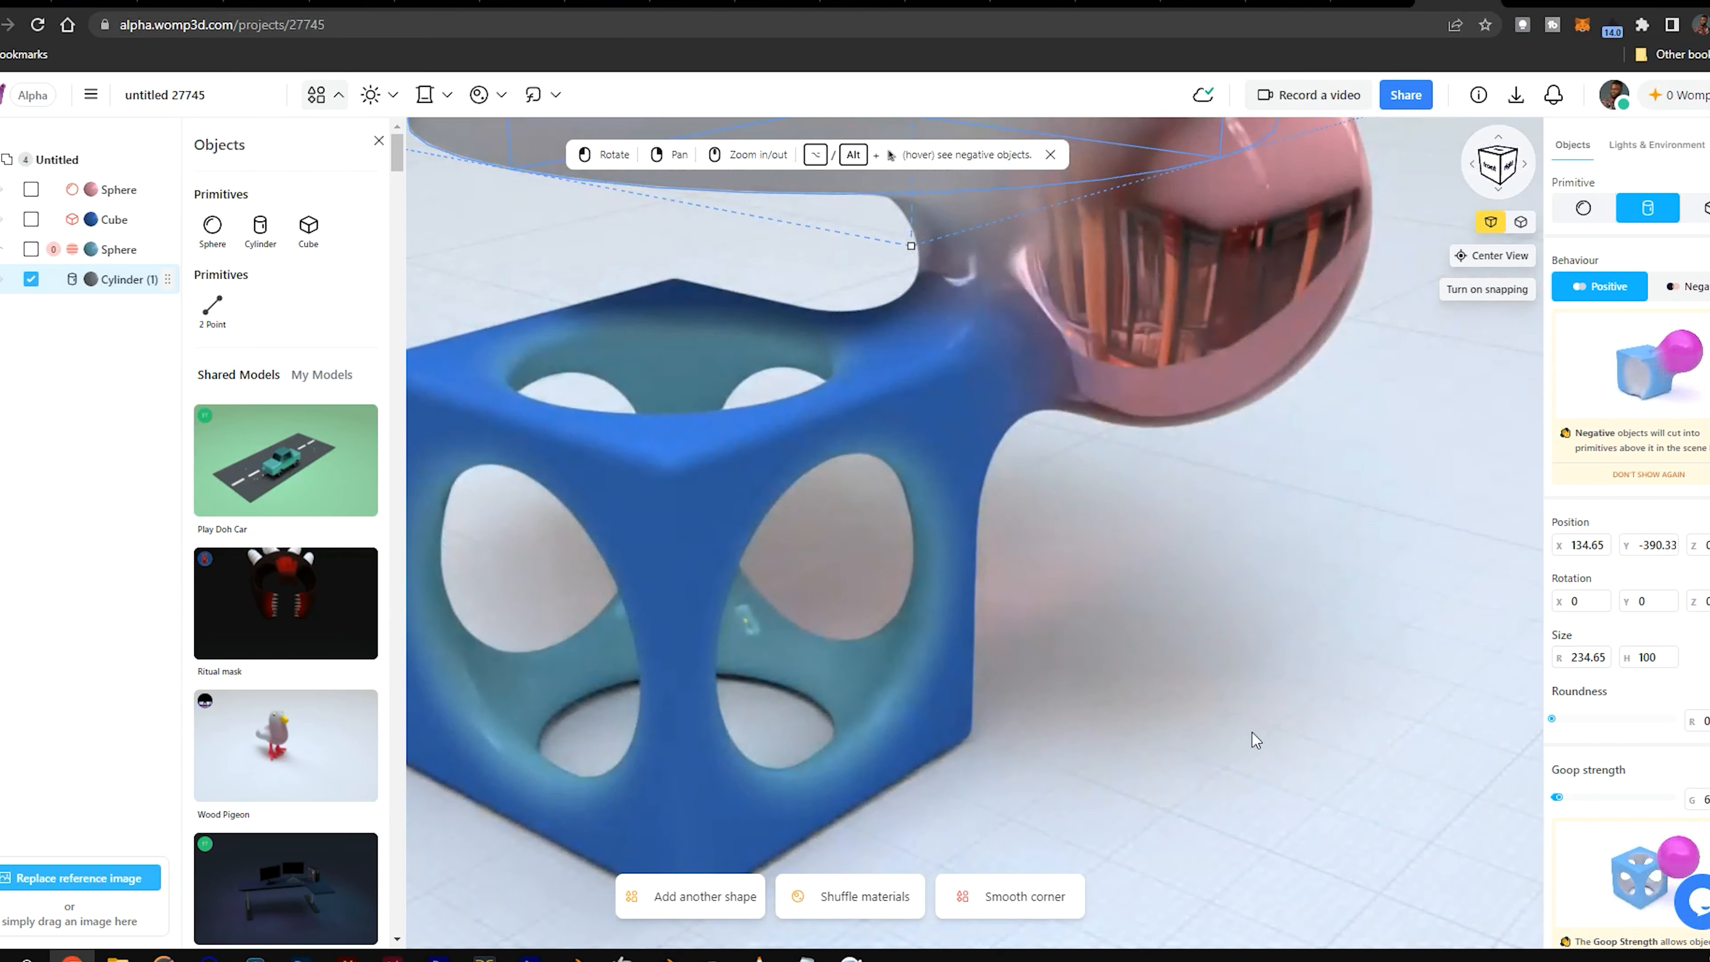
{"action": "scroll", "coordinate": [1043, 404], "scroll_direction": "down", "scroll_amount": 2}
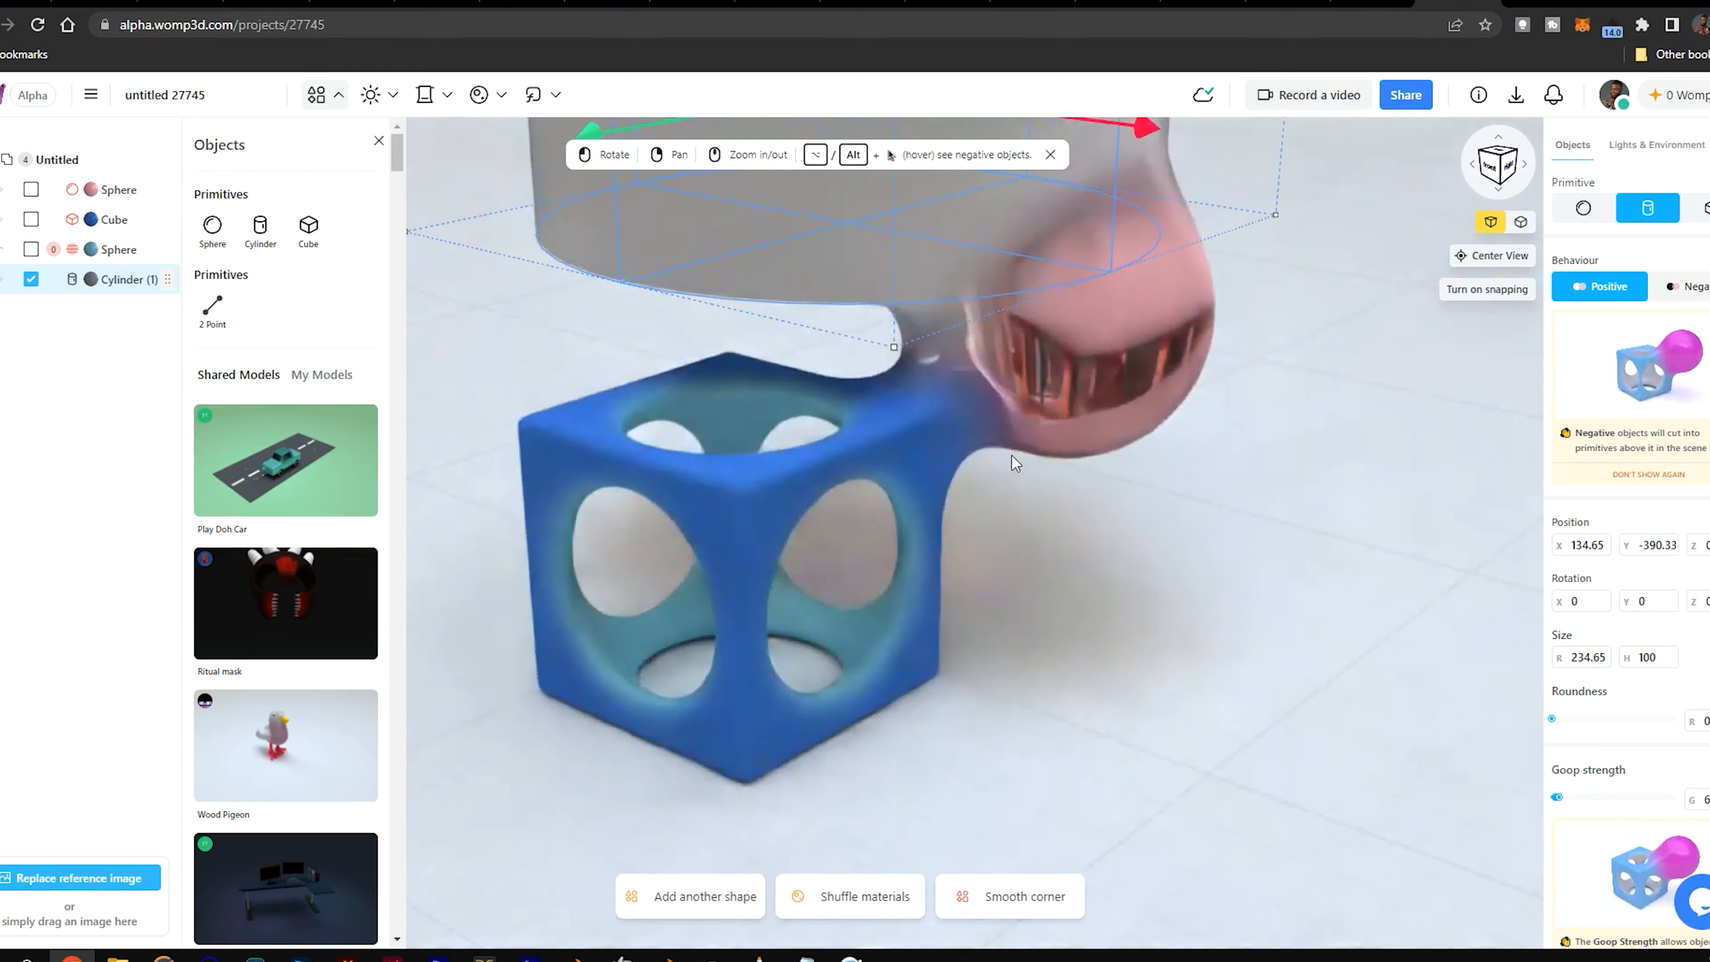
{"action": "scroll", "coordinate": [1259, 480], "scroll_direction": "down", "scroll_amount": 3}
{"action": "left_click_drag", "start_coordinate": [1110, 455], "coordinate": [839, 443]}
{"action": "scroll", "coordinate": [960, 519], "scroll_direction": "down", "scroll_amount": 3}
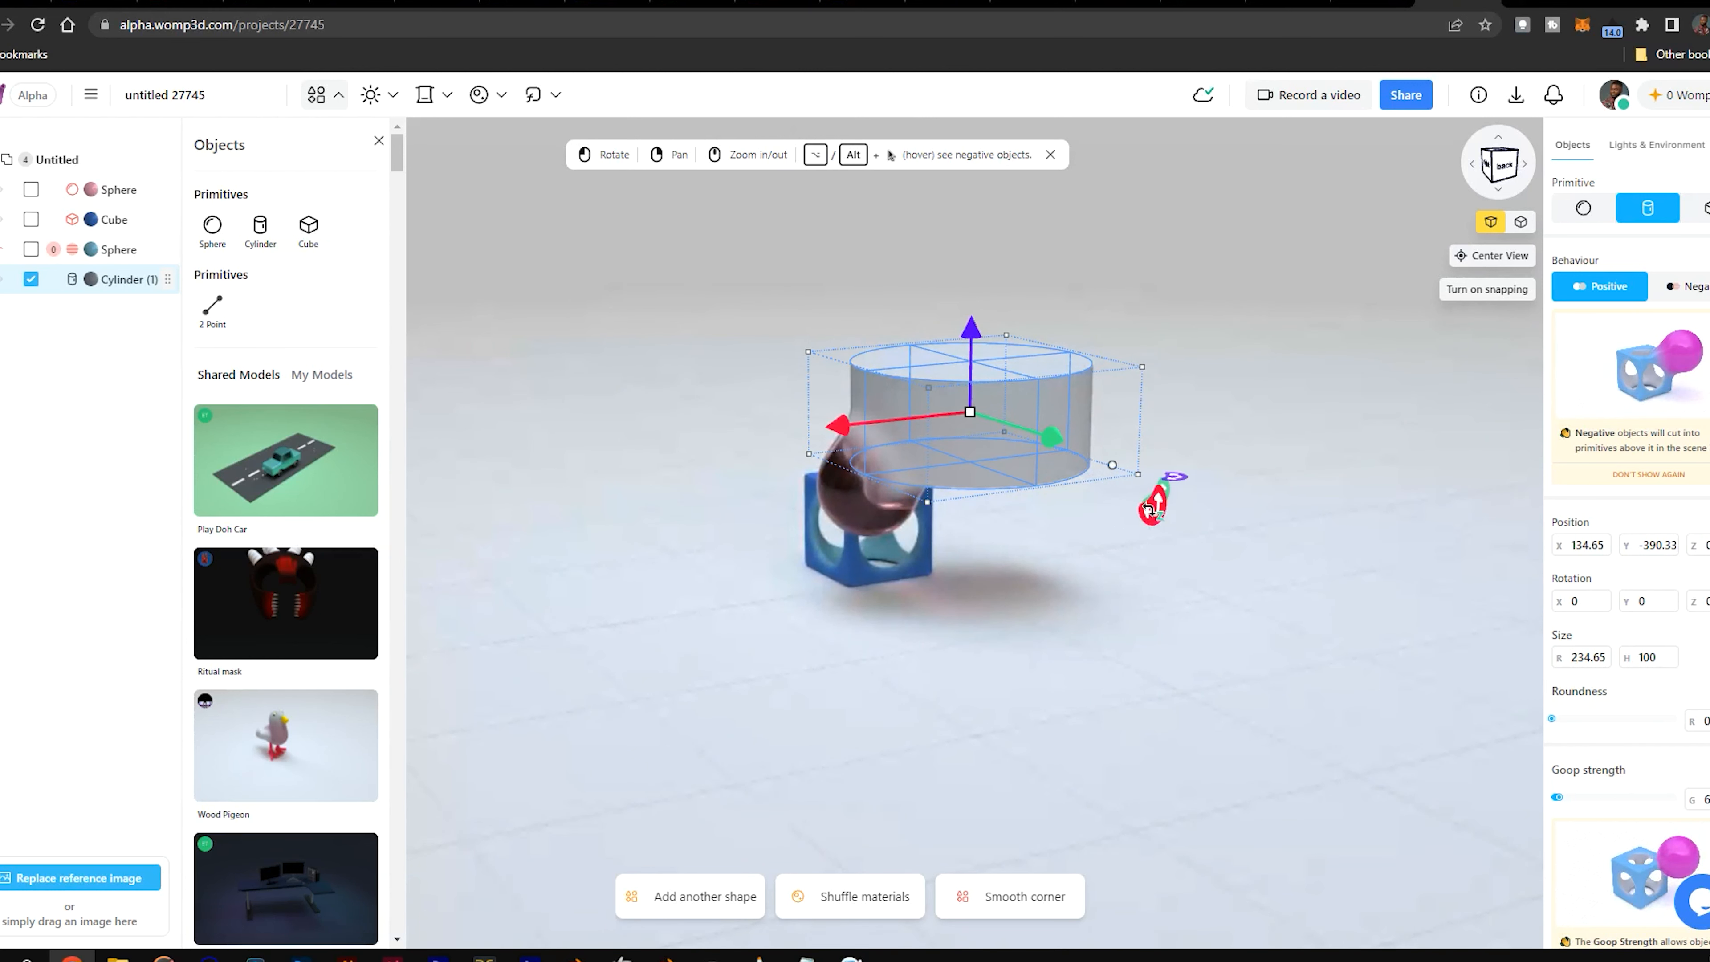
Step: Move the 100-radius cylinder clear of the cube and the pink sphere, to about X 299.15
{"action": "left_click_drag", "start_coordinate": [1115, 535], "coordinate": [990, 418]}
{"action": "left_click_drag", "start_coordinate": [794, 596], "coordinate": [1212, 451]}
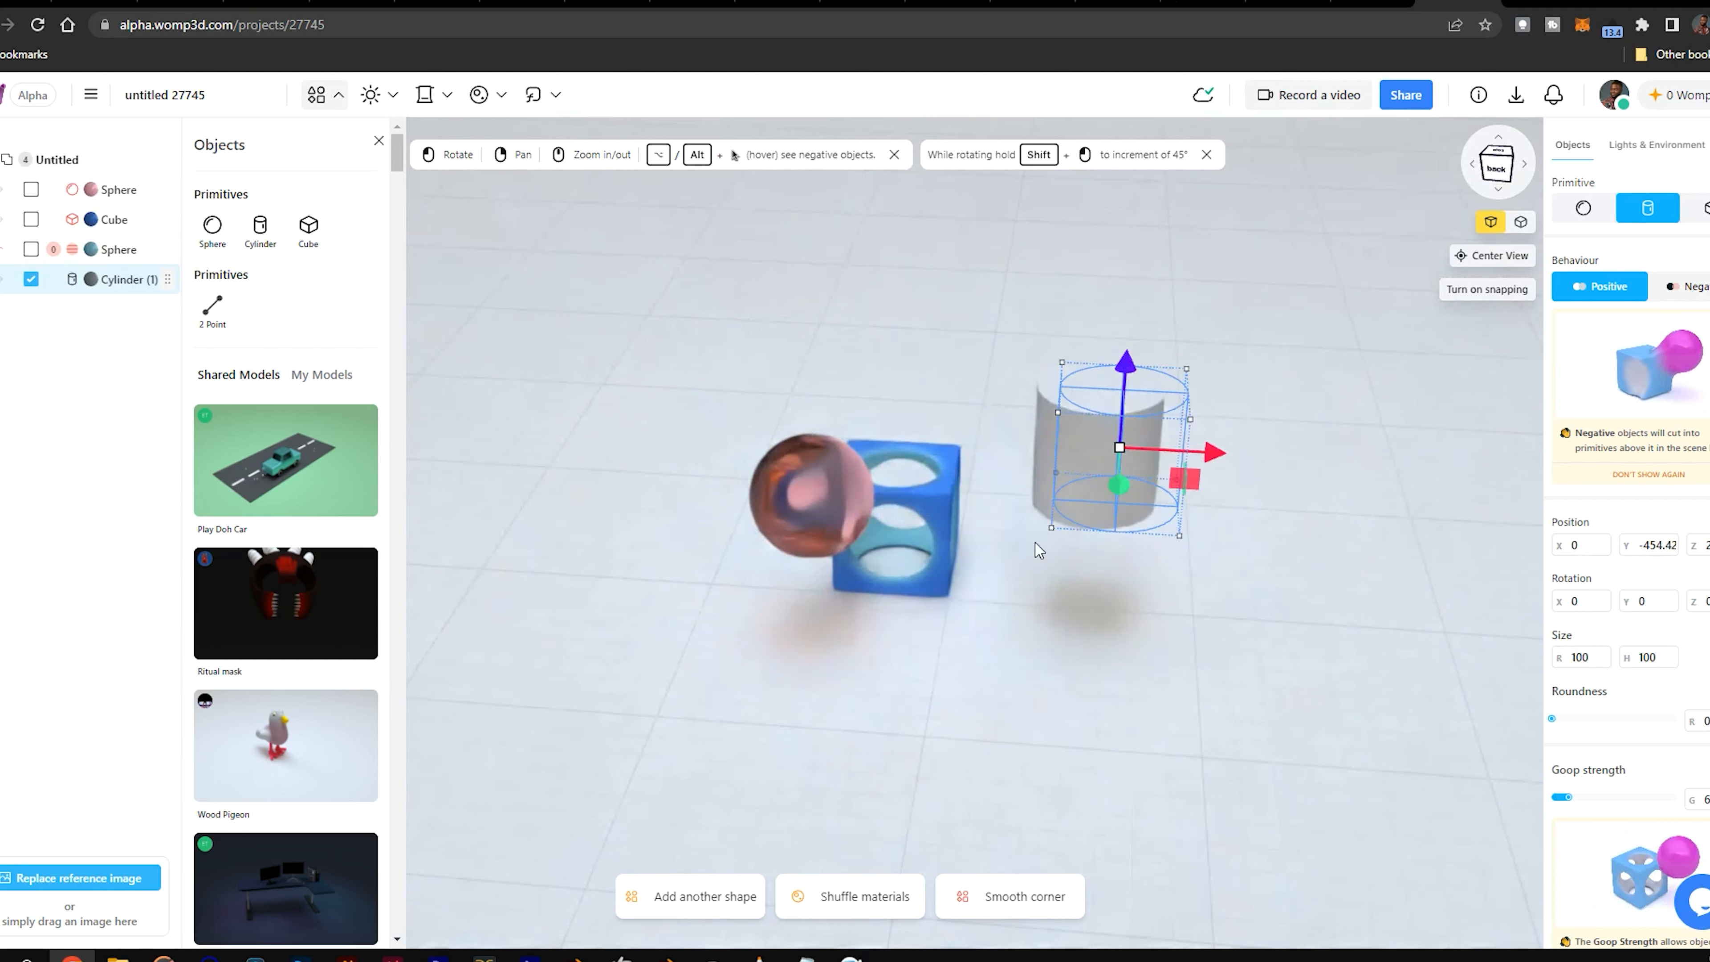
{"action": "left_click_drag", "start_coordinate": [896, 630], "coordinate": [985, 386]}
{"action": "left_click_drag", "start_coordinate": [1061, 624], "coordinate": [899, 533]}
{"action": "right_click_drag", "start_coordinate": [1228, 590], "coordinate": [1039, 537]}
{"action": "left_click_drag", "start_coordinate": [1115, 527], "coordinate": [1056, 583]}
{"action": "left_click_drag", "start_coordinate": [1124, 494], "coordinate": [1042, 542]}
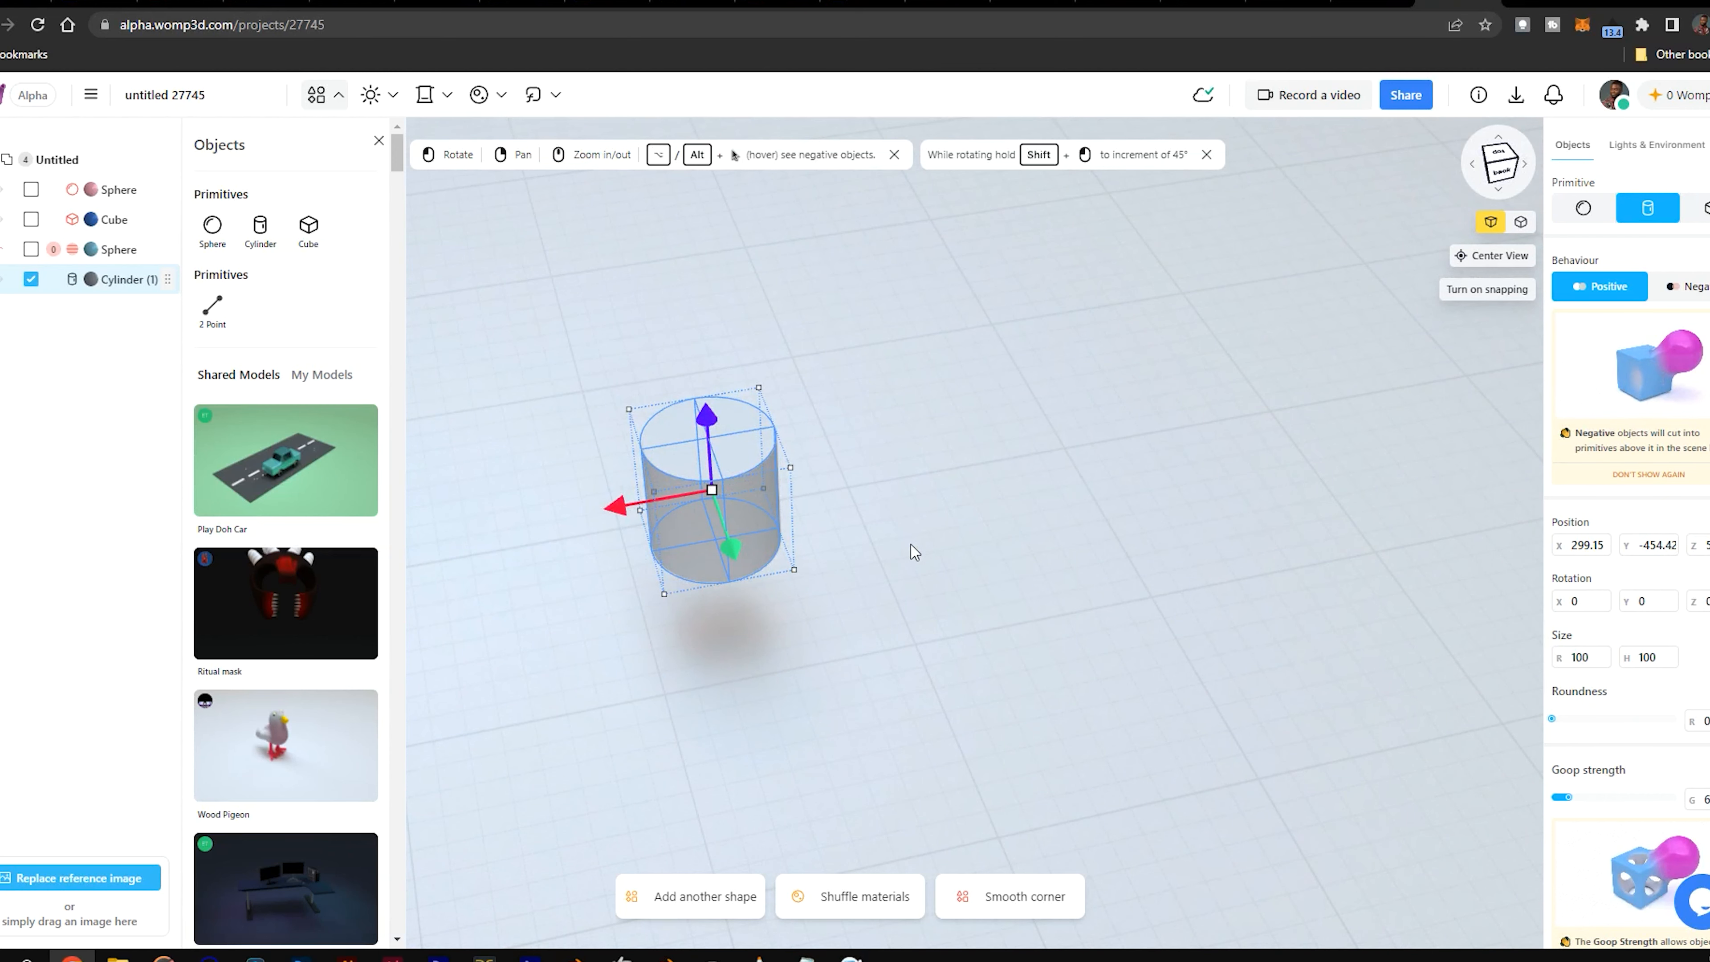
Step: Stretch the cylinder to a height of about 183.36 and tilt it to a Y rotation of about 41.02
{"action": "left_click_drag", "start_coordinate": [747, 590], "coordinate": [999, 552]}
{"action": "left_click_drag", "start_coordinate": [846, 614], "coordinate": [1118, 548]}
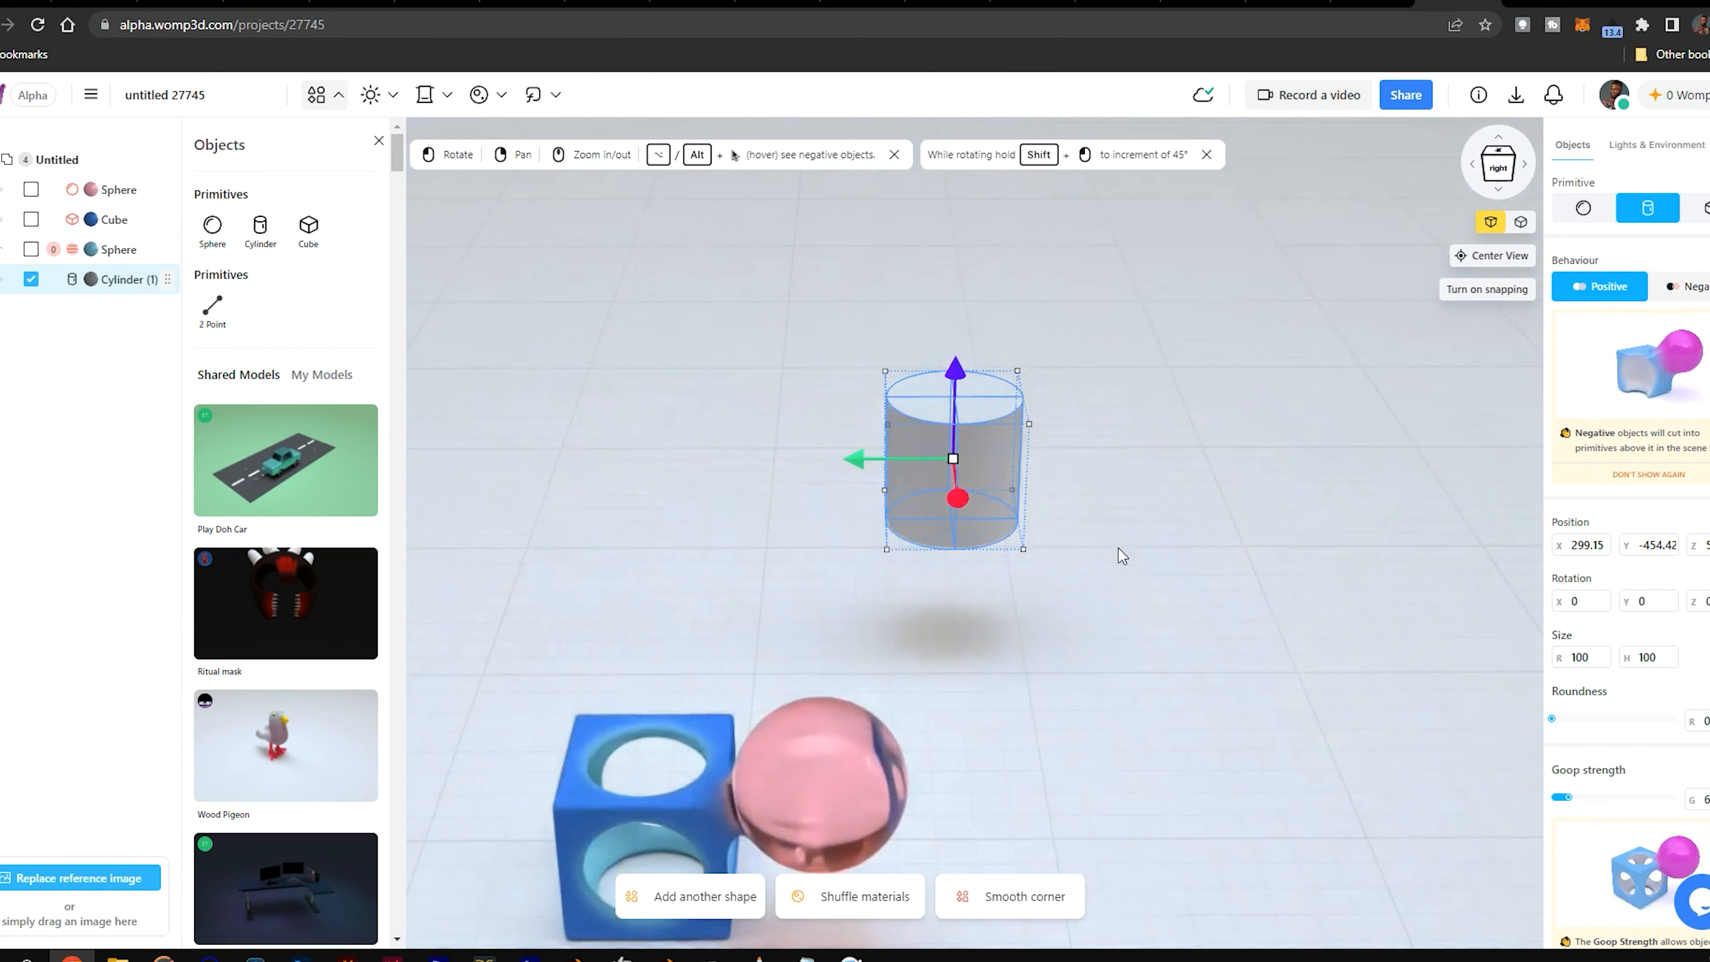
{"action": "left_click_drag", "start_coordinate": [846, 573], "coordinate": [873, 485]}
{"action": "left_click_drag", "start_coordinate": [794, 408], "coordinate": [979, 596]}
{"action": "left_click_drag", "start_coordinate": [1041, 664], "coordinate": [719, 673]}
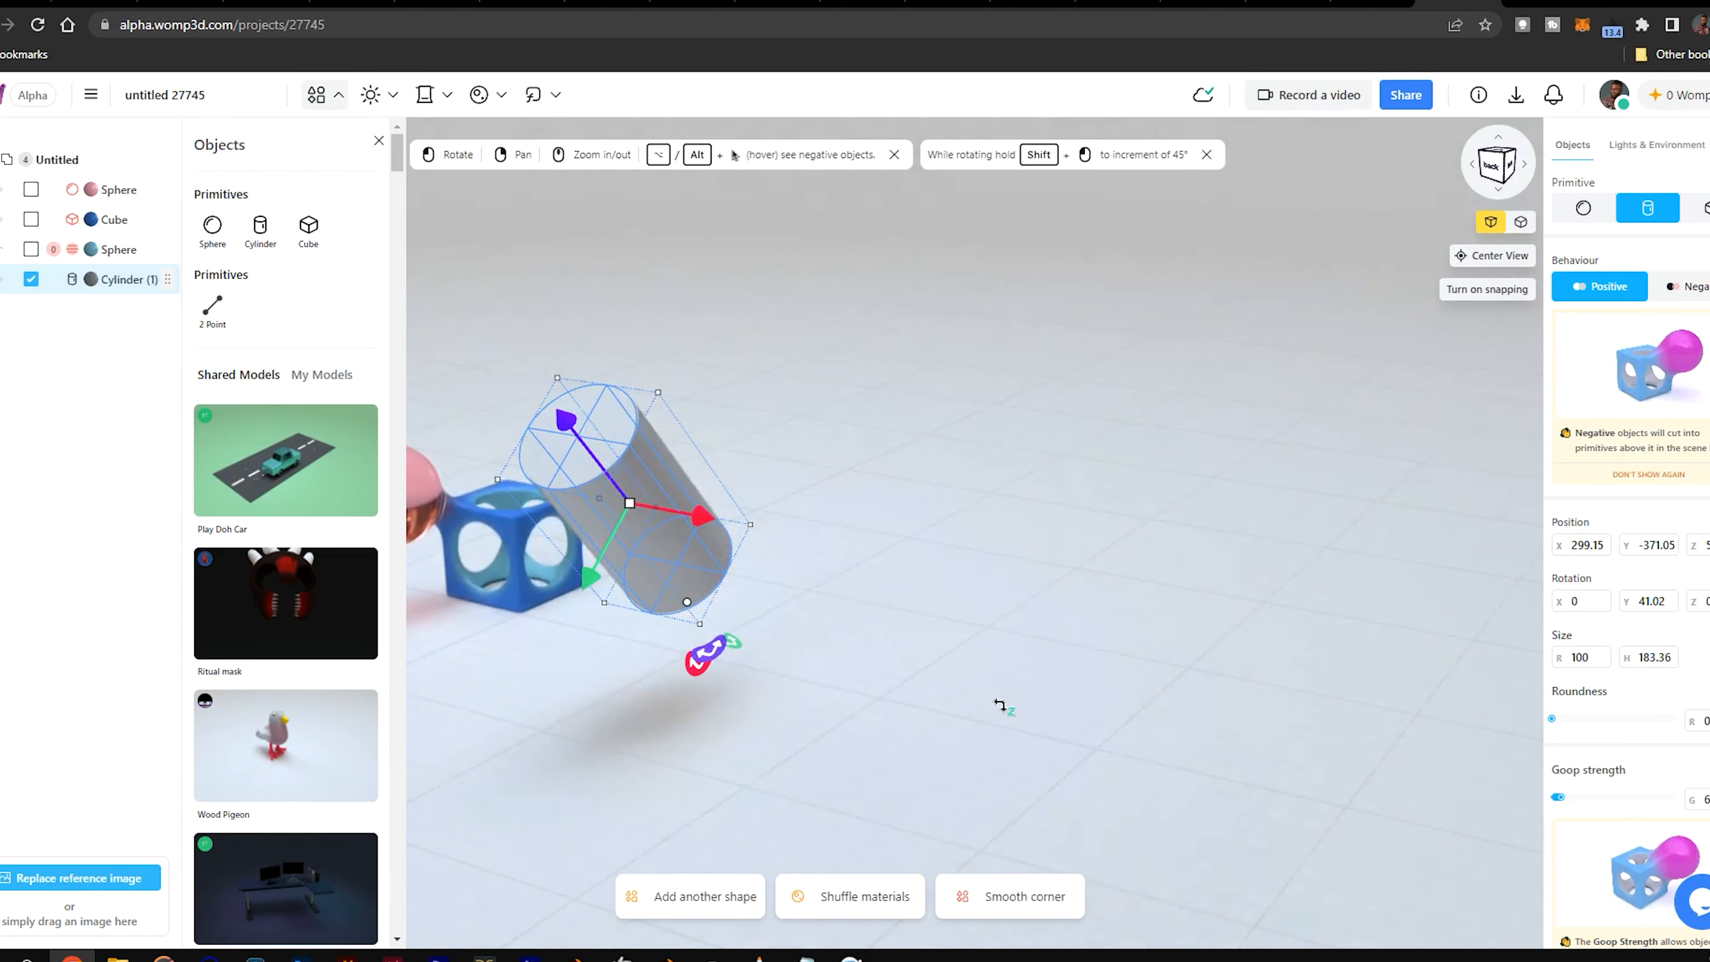
{"action": "right_click_drag", "start_coordinate": [889, 631], "coordinate": [970, 624]}
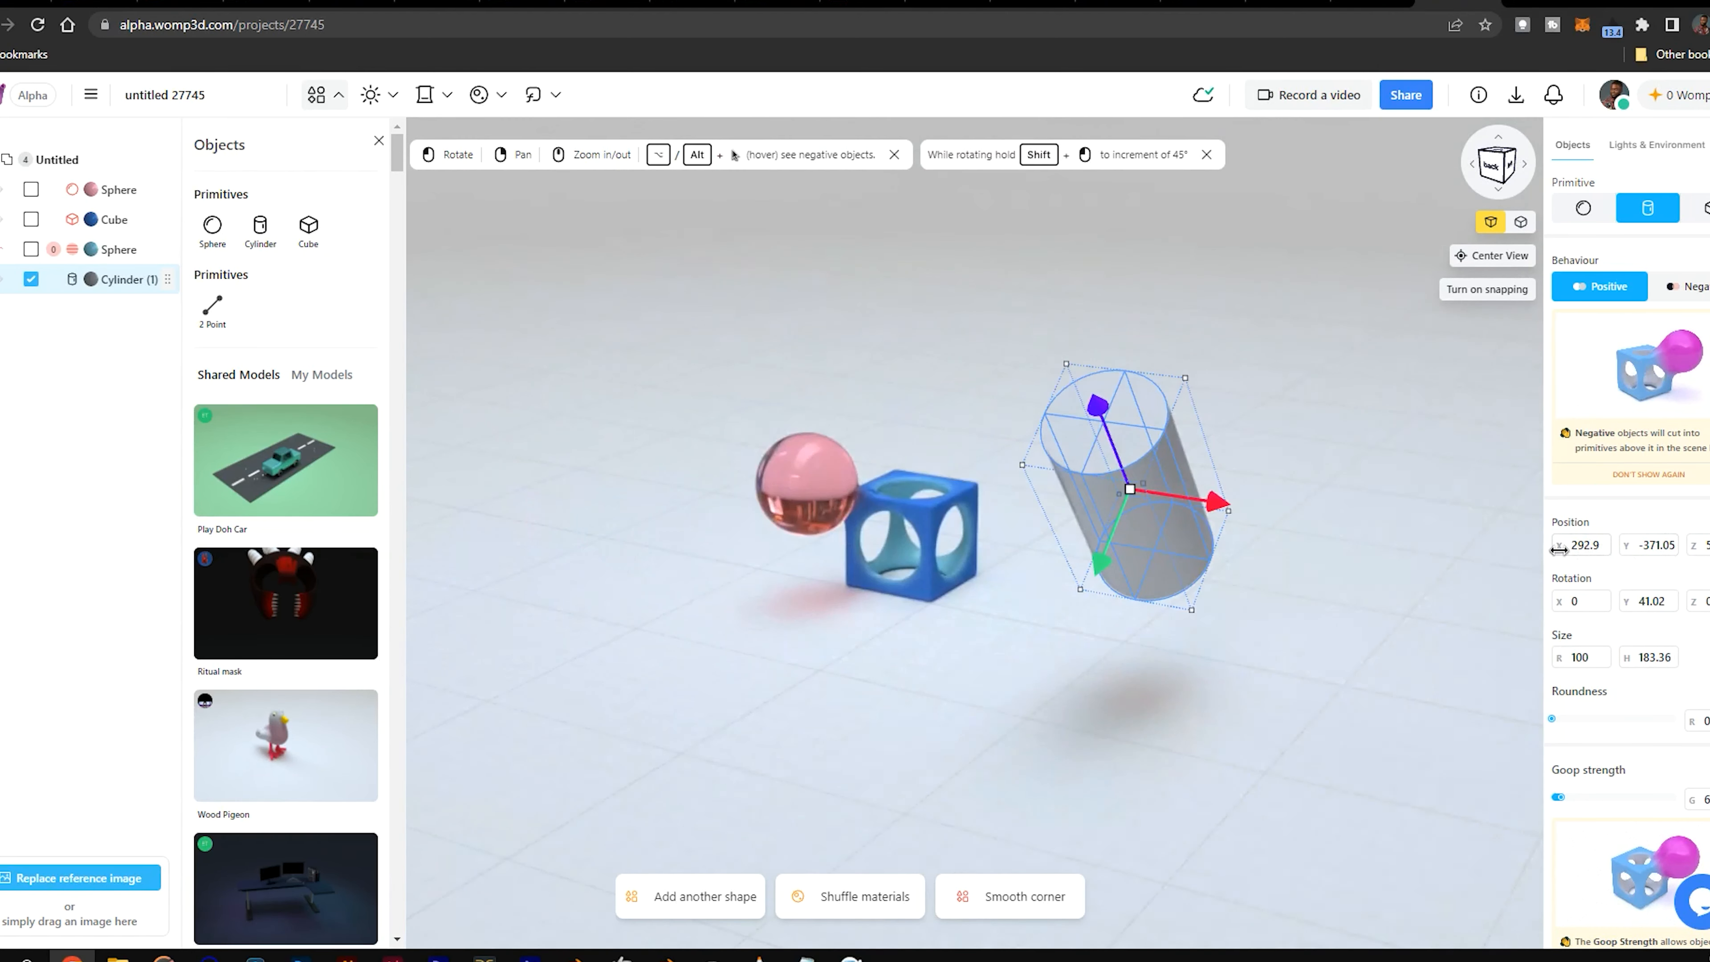
Step: Reposition the cylinder at X 189 and Y -289, and shift it along Z as well
{"action": "left_click_drag", "start_coordinate": [1559, 550], "coordinate": [1650, 566]}
{"action": "left_click_drag", "start_coordinate": [1171, 565], "coordinate": [1360, 565]}
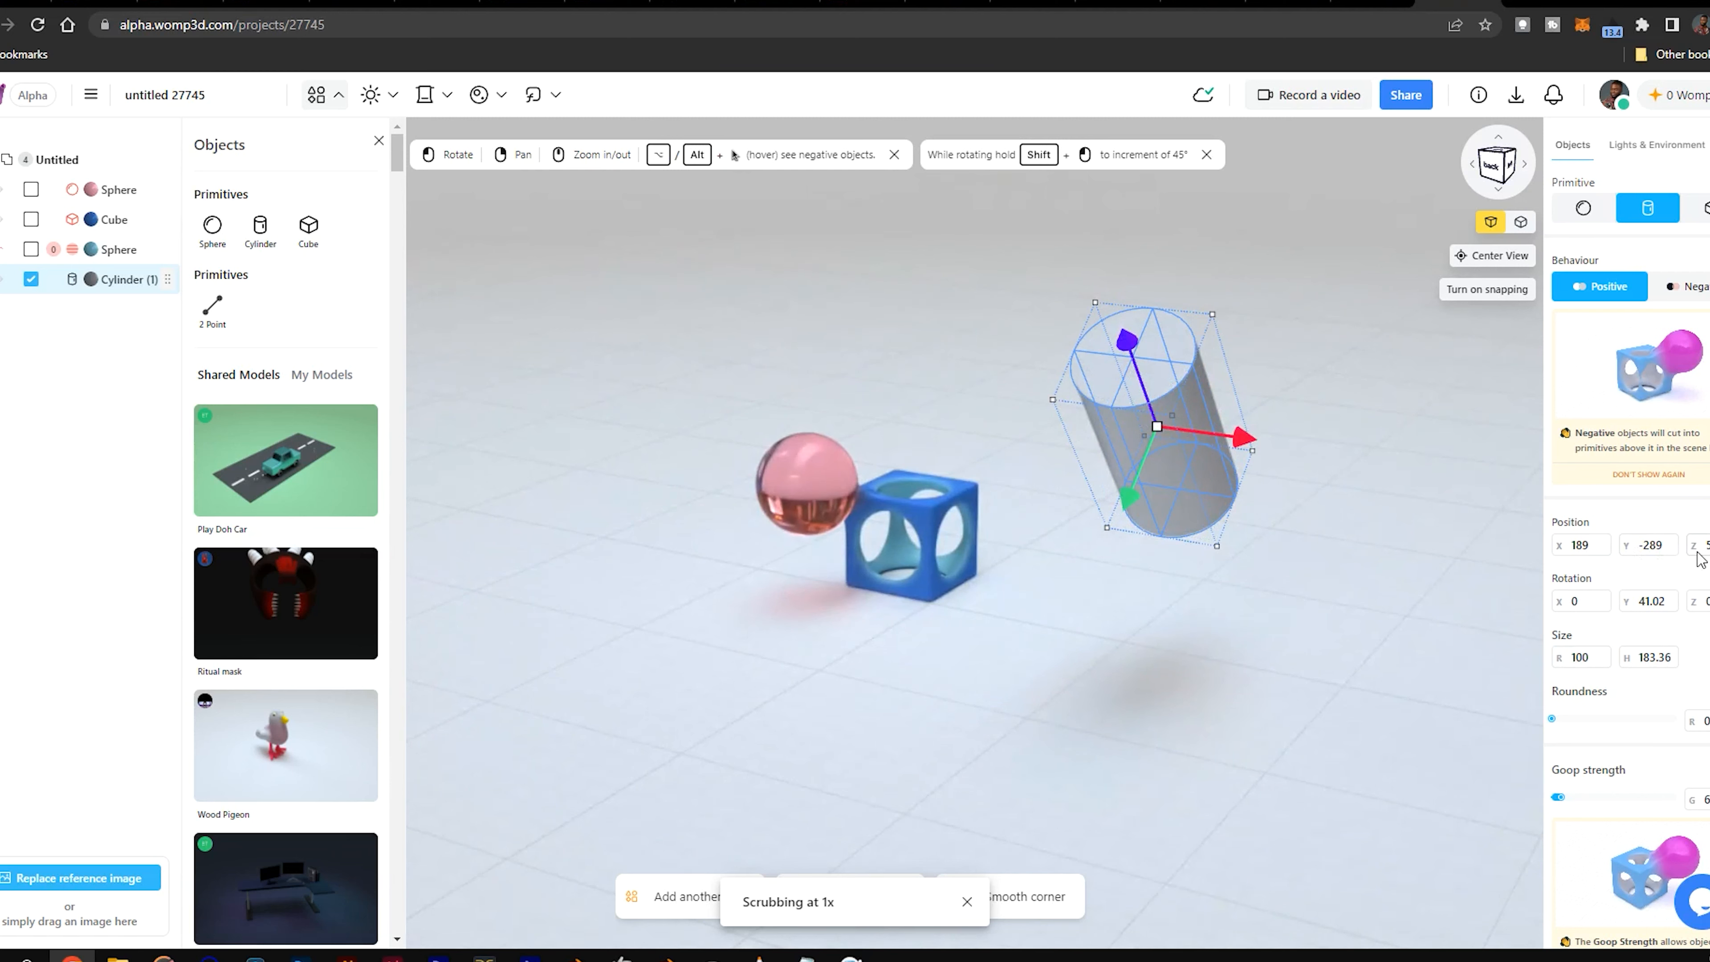
{"action": "left_click_drag", "start_coordinate": [1694, 548], "coordinate": [1346, 633]}
Step: Lay the cylinder on its side by setting its rotation to X -84 and Y 12 and turning it about Z
{"action": "mouse_move", "coordinate": [1559, 601]}
{"action": "left_mouse_down"}
{"action": "mouse_move", "coordinate": [1367, 604]}
{"action": "mouse_move", "coordinate": [1574, 601]}
{"action": "left_mouse_up"}
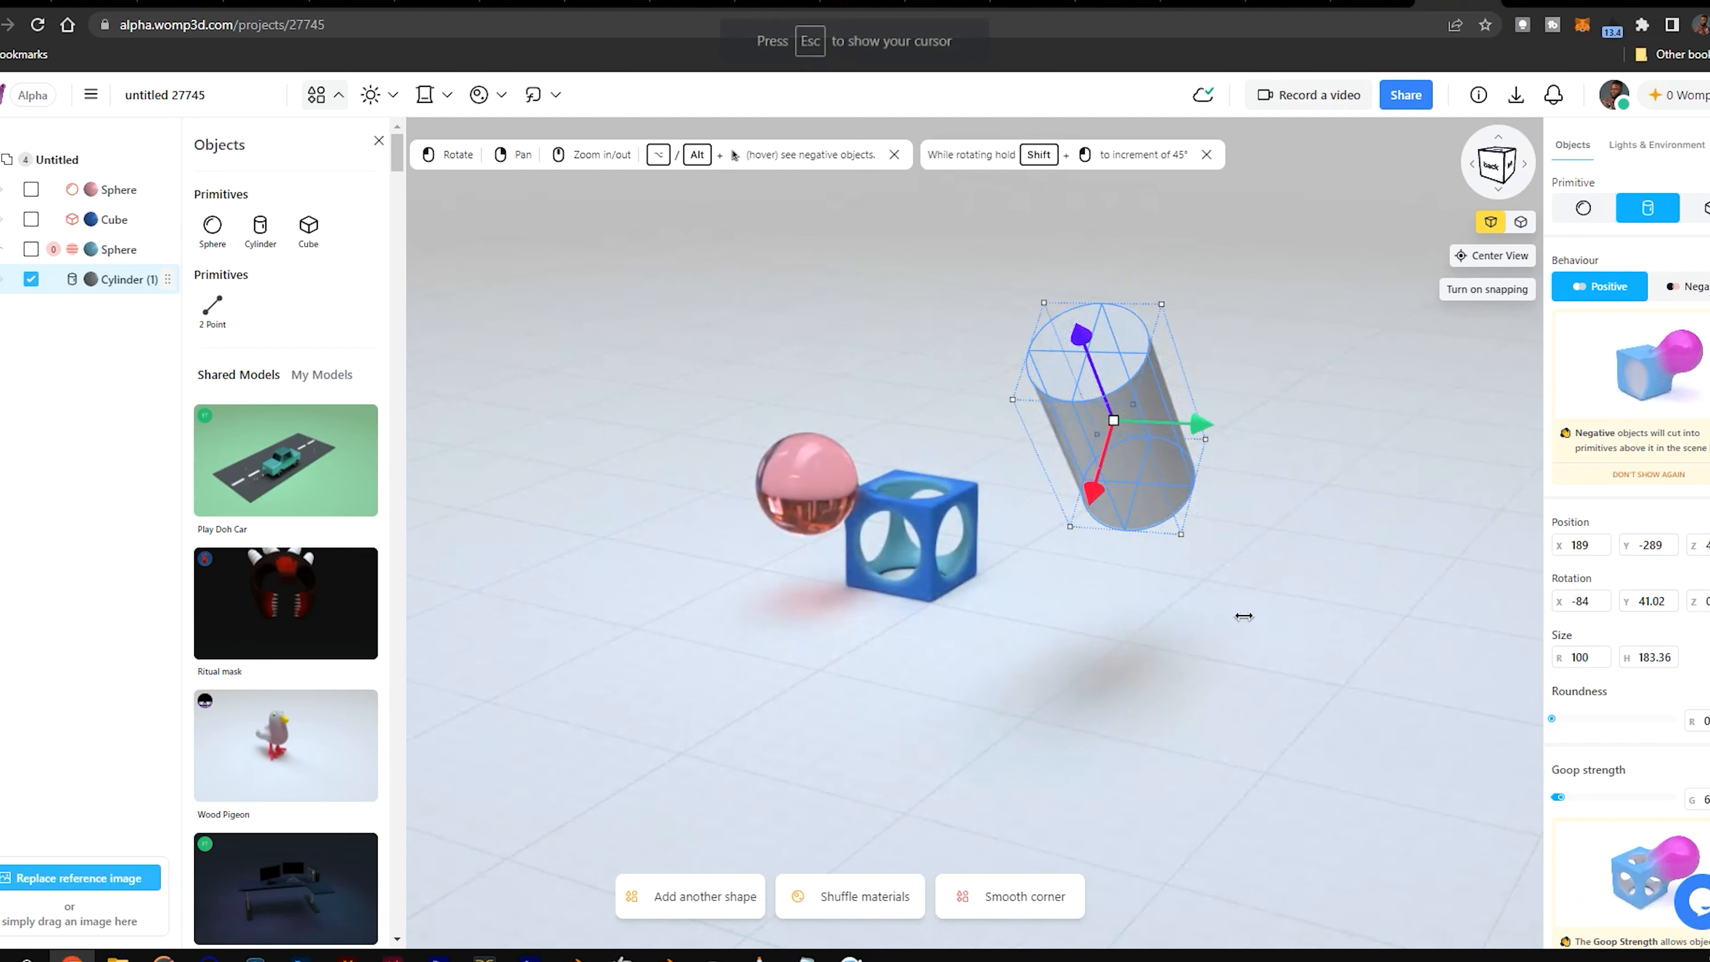
{"action": "left_click_drag", "start_coordinate": [1244, 615], "coordinate": [2, 599]}
{"action": "key", "text": "ctrl+z"}
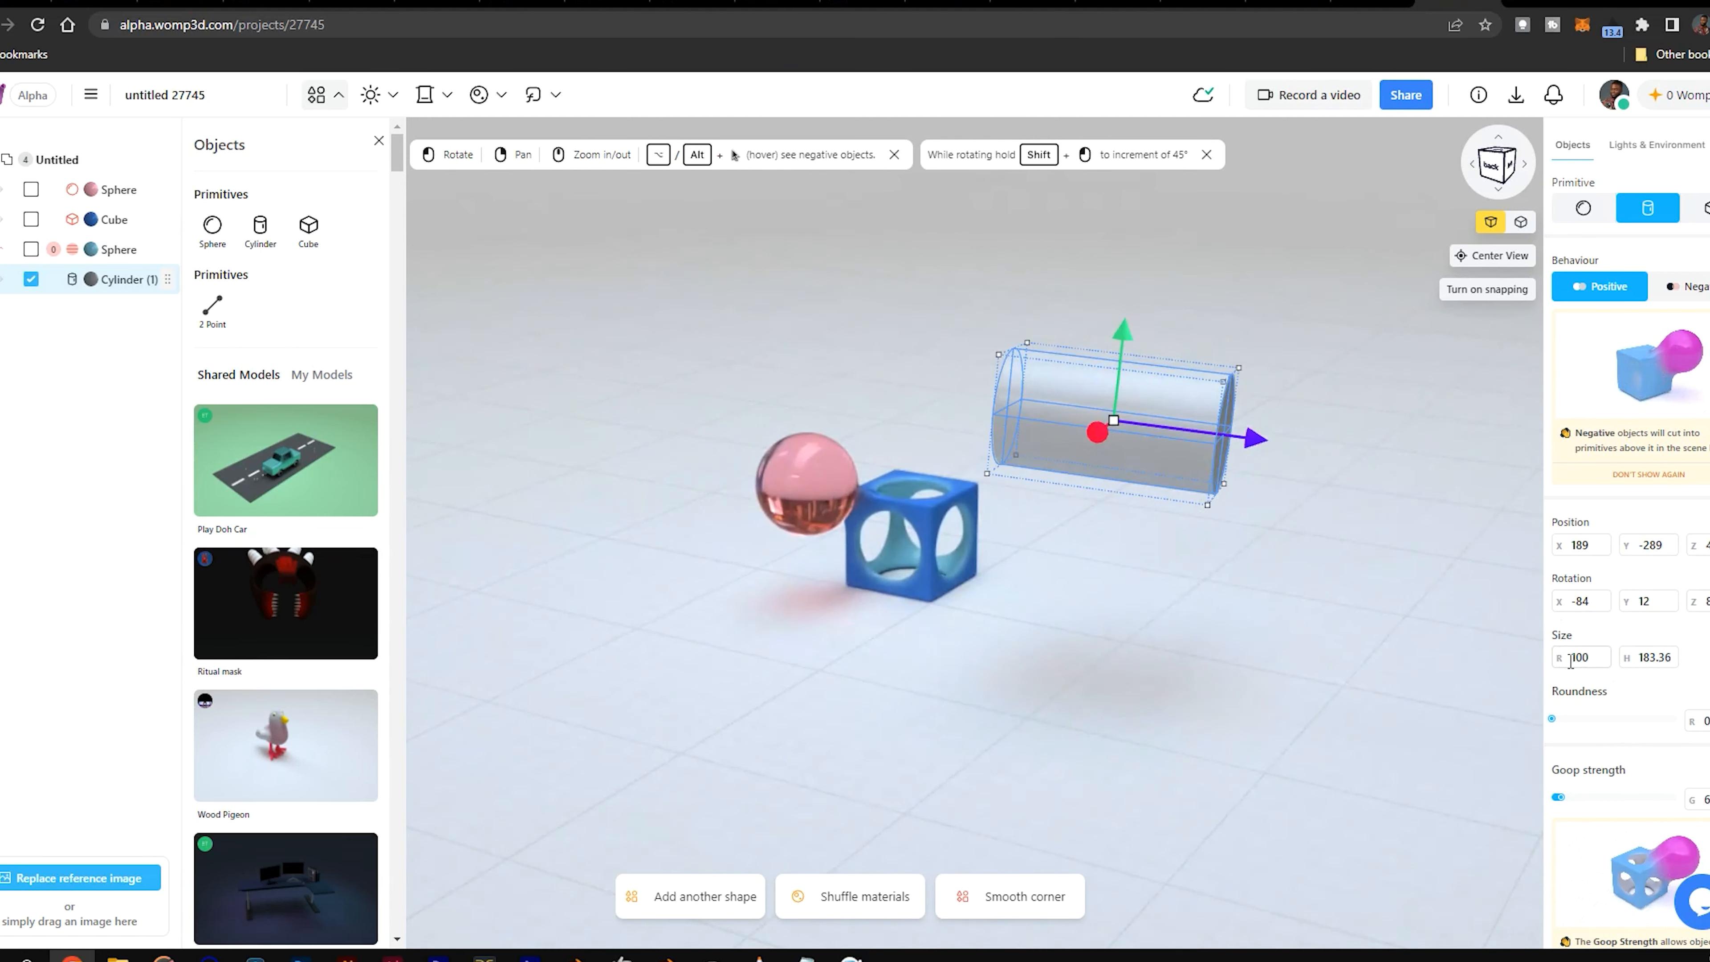
Step: Resize the cylinder into a thin disc with radius 274 and height 13
{"action": "left_click_drag", "start_coordinate": [1632, 674], "coordinate": [1684, 674]}
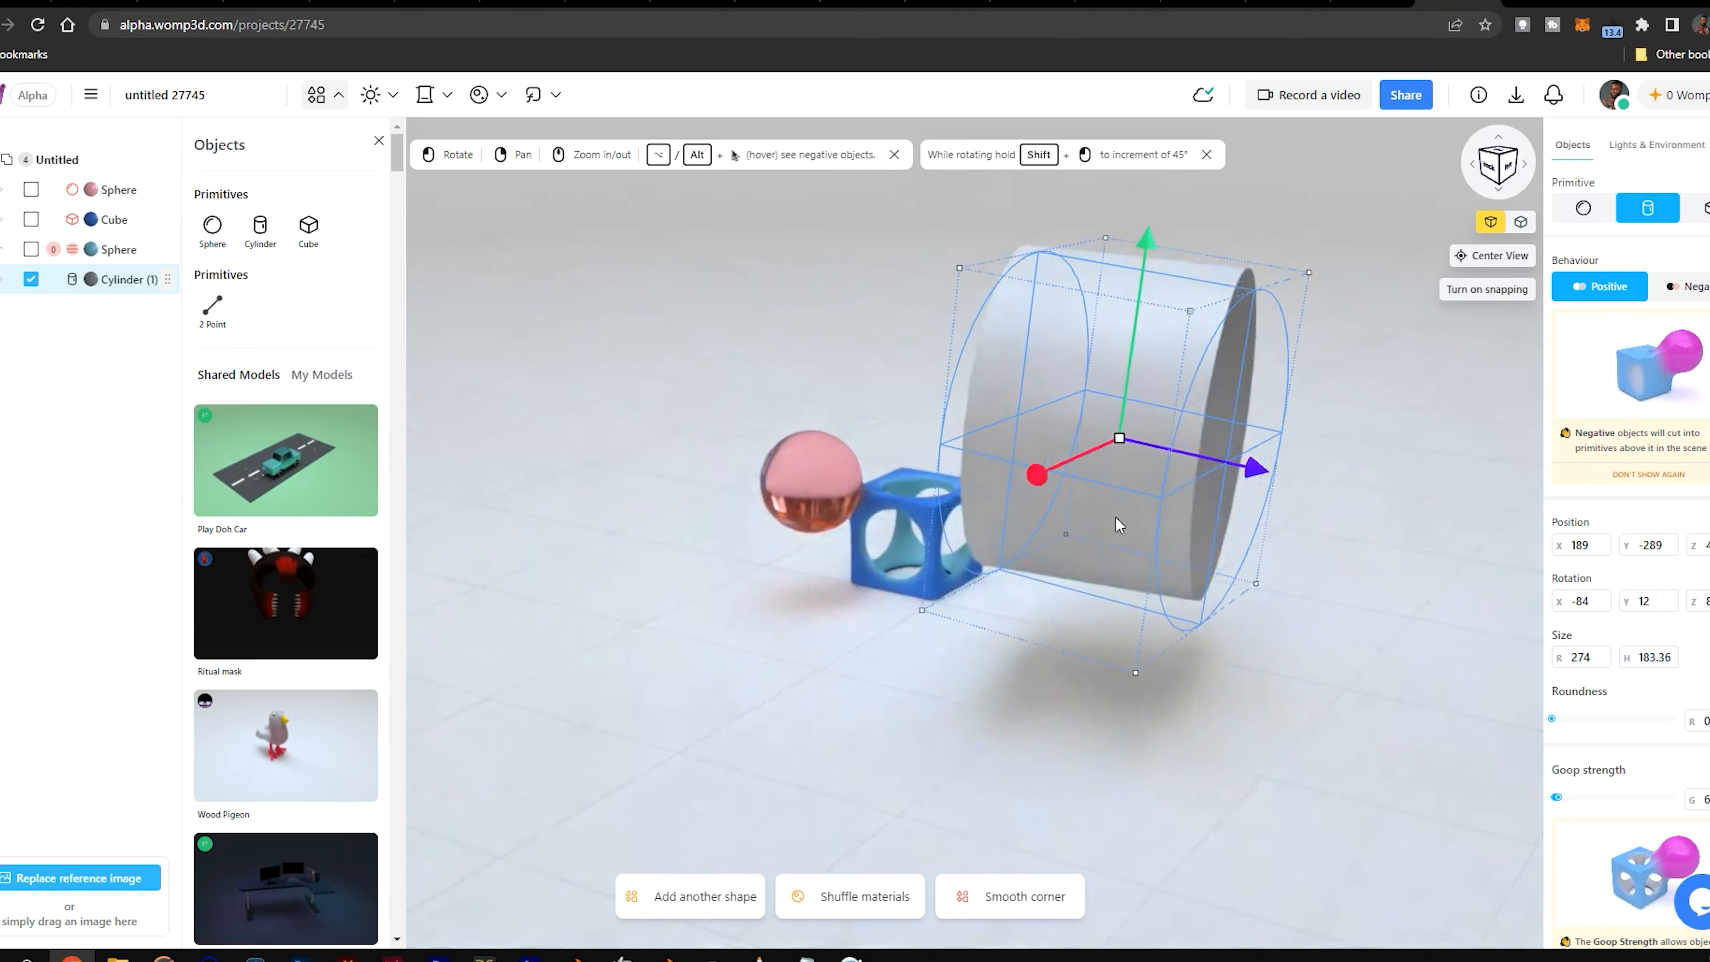
{"action": "left_click_drag", "start_coordinate": [1115, 518], "coordinate": [1087, 526]}
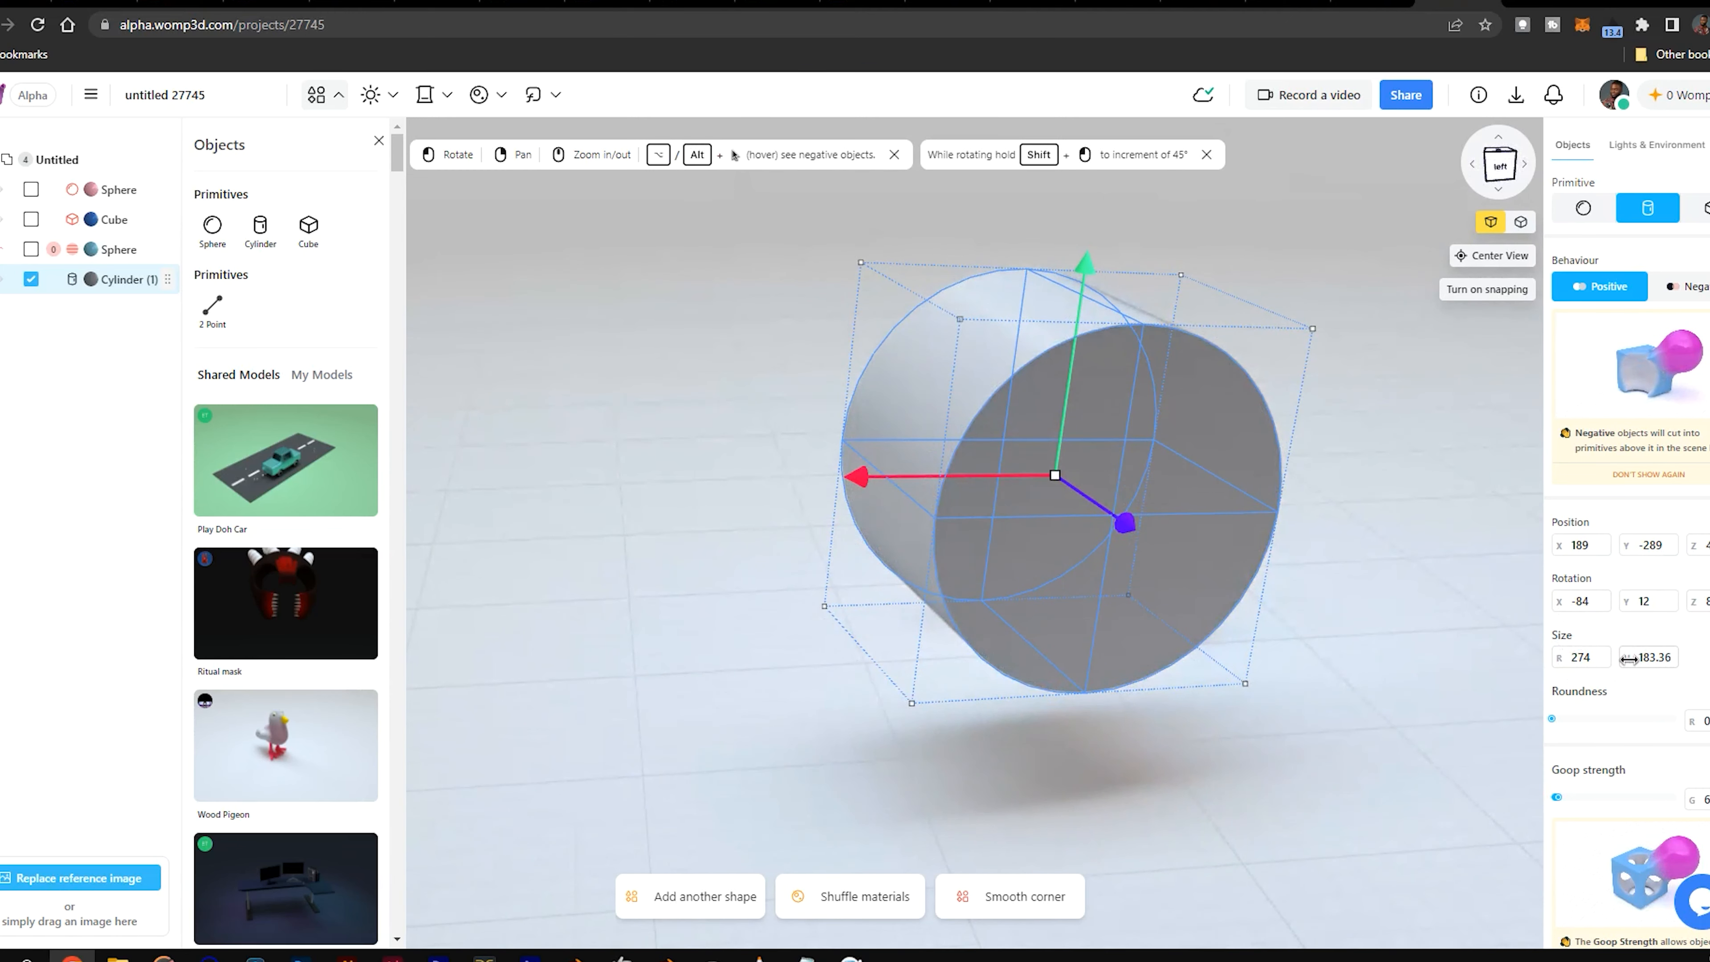
{"action": "left_click_drag", "start_coordinate": [1630, 660], "coordinate": [991, 617]}
{"action": "left_click_drag", "start_coordinate": [814, 434], "coordinate": [1212, 512]}
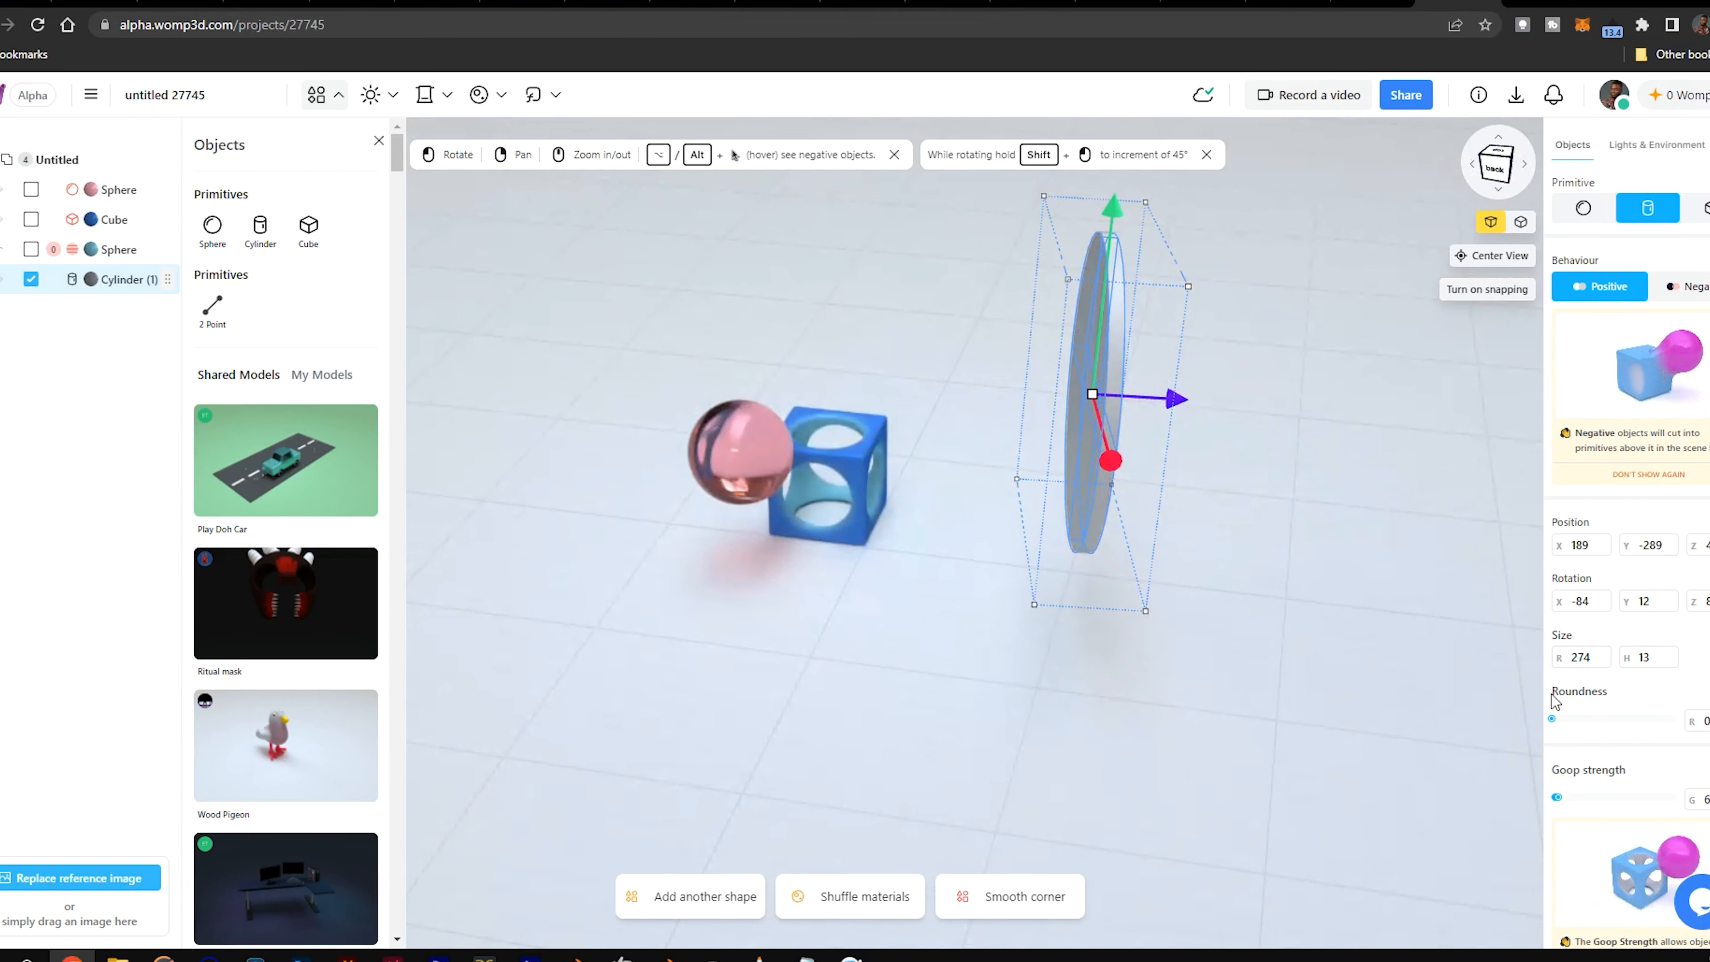
Step: Try rounding the thin disc's edges and inspect its rim from several angles
{"action": "left_click_drag", "start_coordinate": [1331, 482], "coordinate": [1313, 441]}
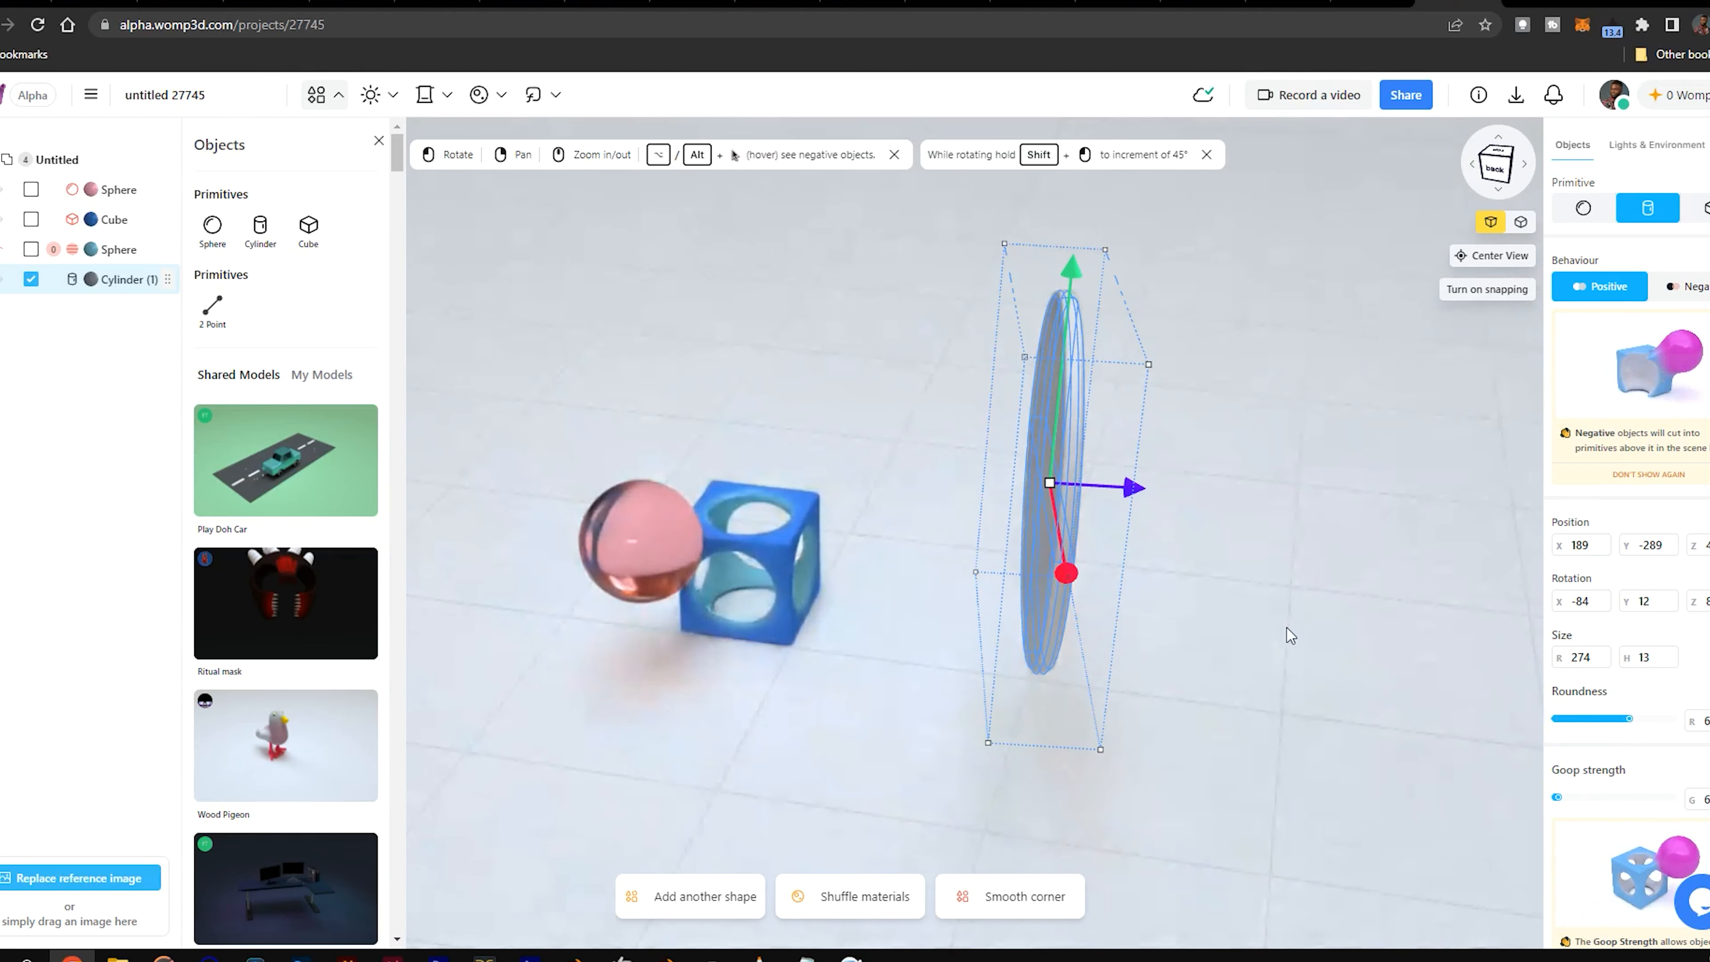
{"action": "left_click", "coordinate": [1253, 592]}
{"action": "left_click_drag", "start_coordinate": [1506, 566], "coordinate": [1188, 573]}
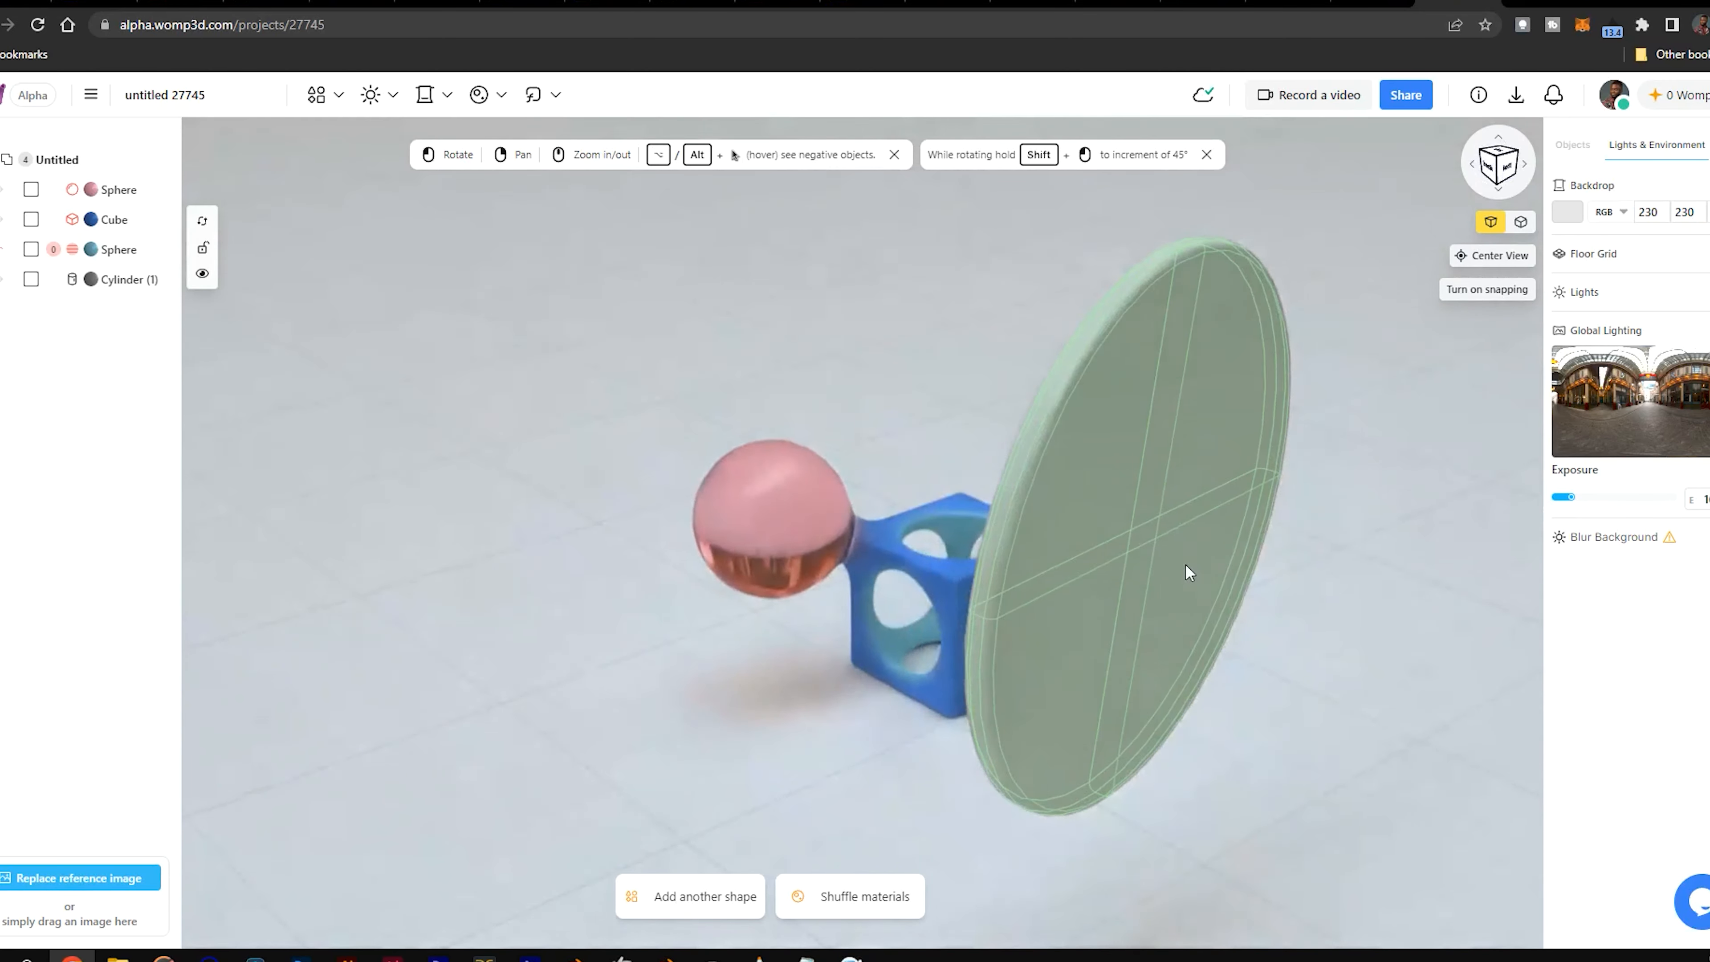
{"action": "left_click", "coordinate": [1189, 572]}
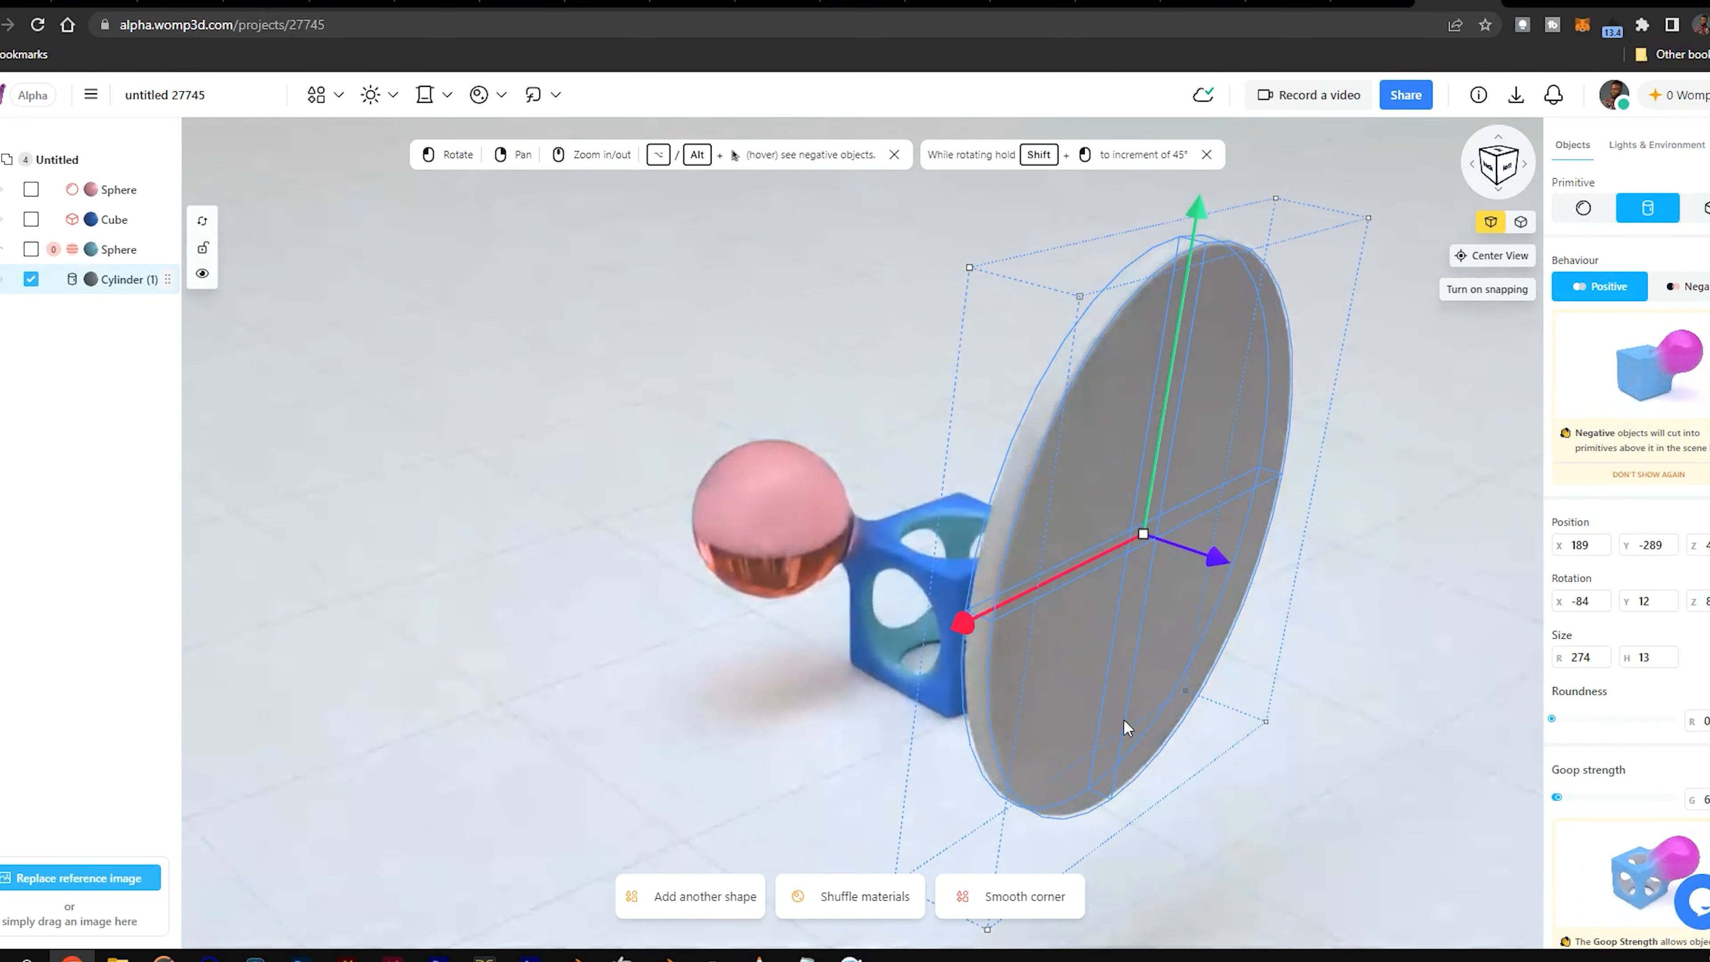
{"action": "left_click_drag", "start_coordinate": [1074, 706], "coordinate": [784, 556]}
{"action": "left_click", "coordinate": [680, 559]}
{"action": "left_click", "coordinate": [579, 576]}
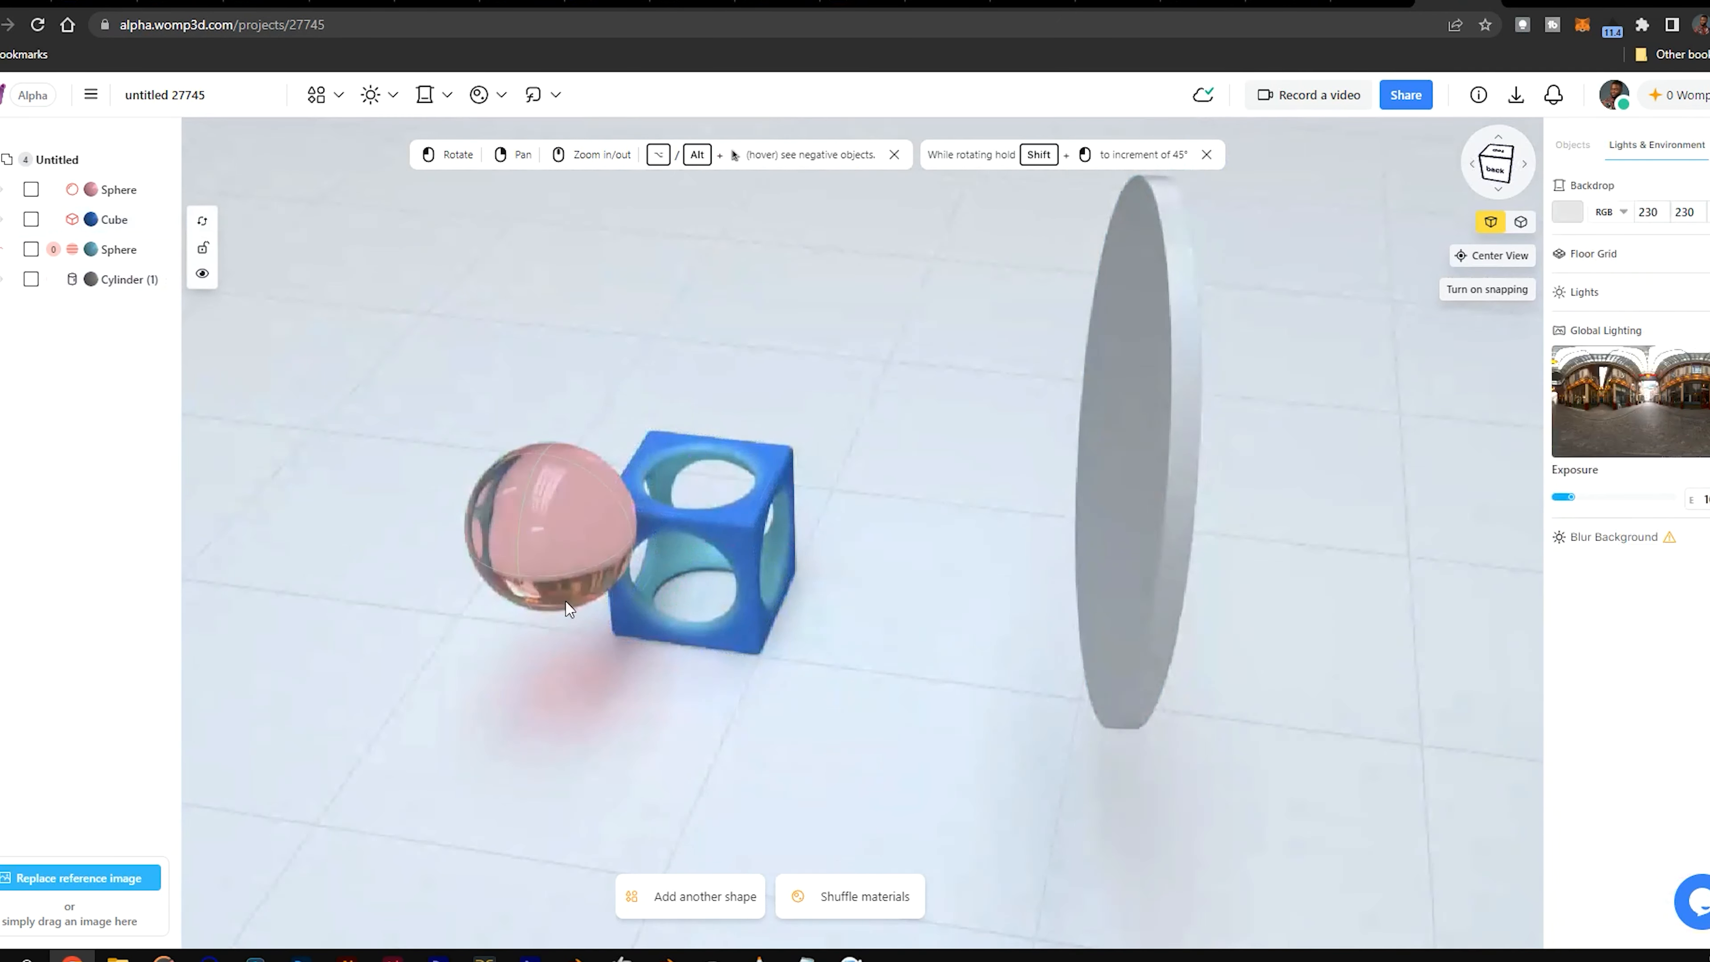
Step: Move the pink sphere away from the cube and up against the disc, to about X 111.67, Y -307.52
{"action": "left_click", "coordinate": [579, 599]}
{"action": "left_click_drag", "start_coordinate": [663, 554], "coordinate": [794, 614]}
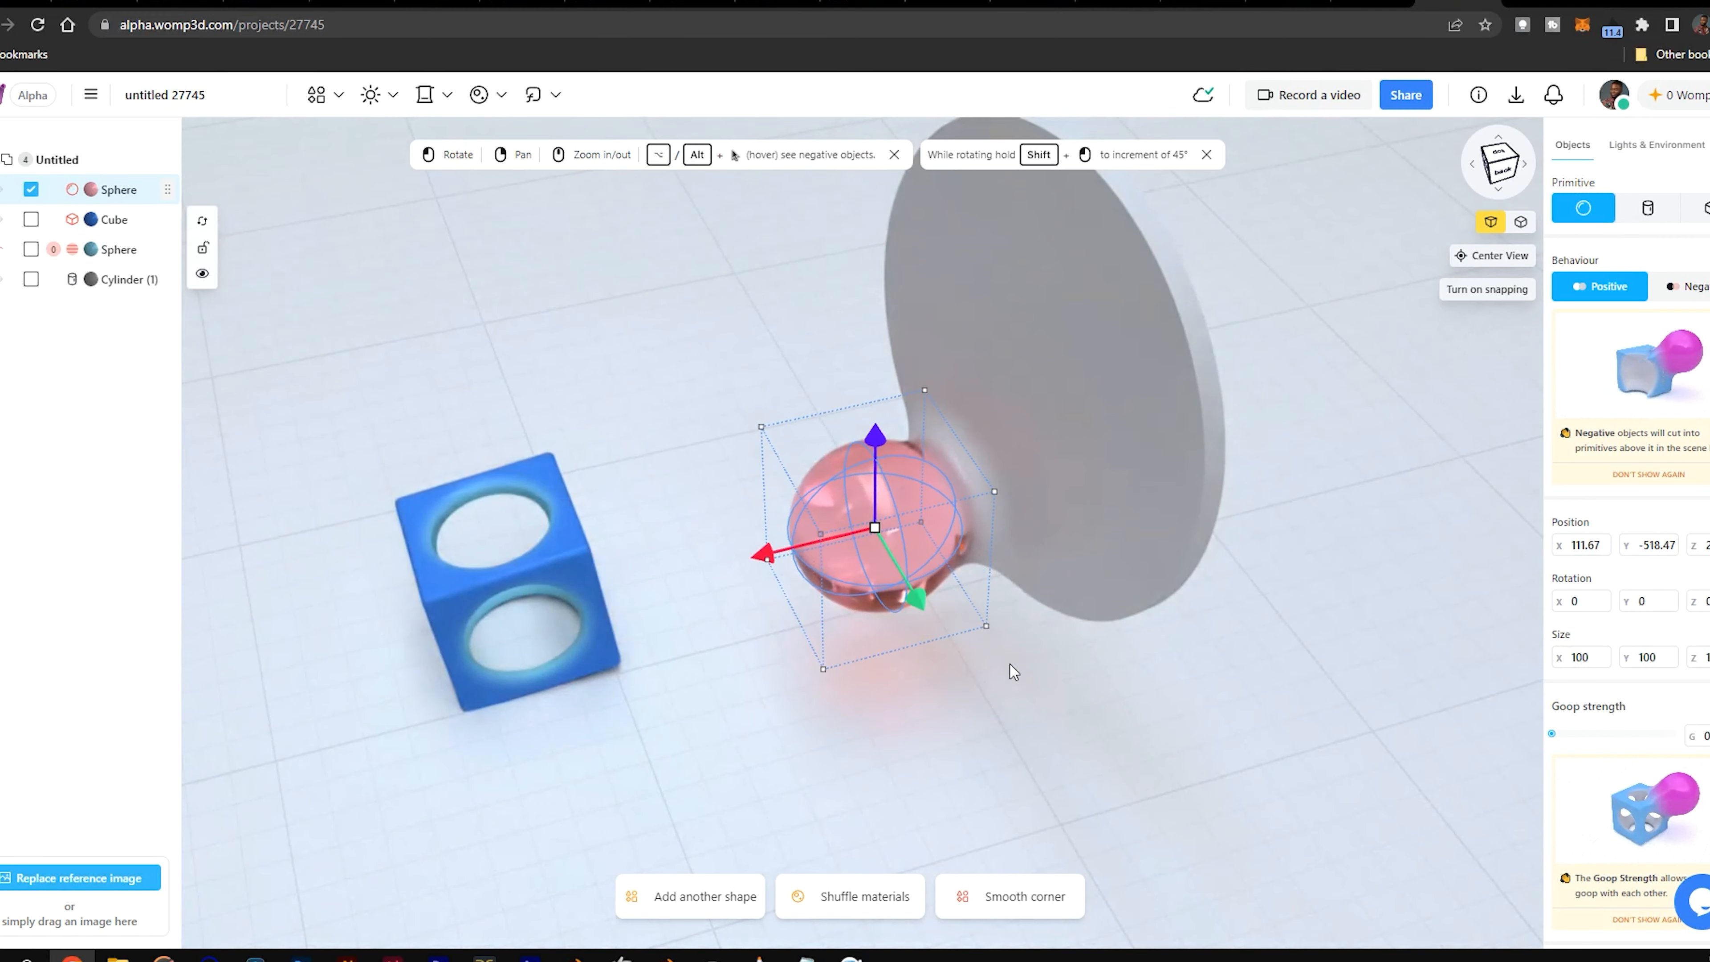
{"action": "left_click_drag", "start_coordinate": [1010, 664], "coordinate": [887, 548]}
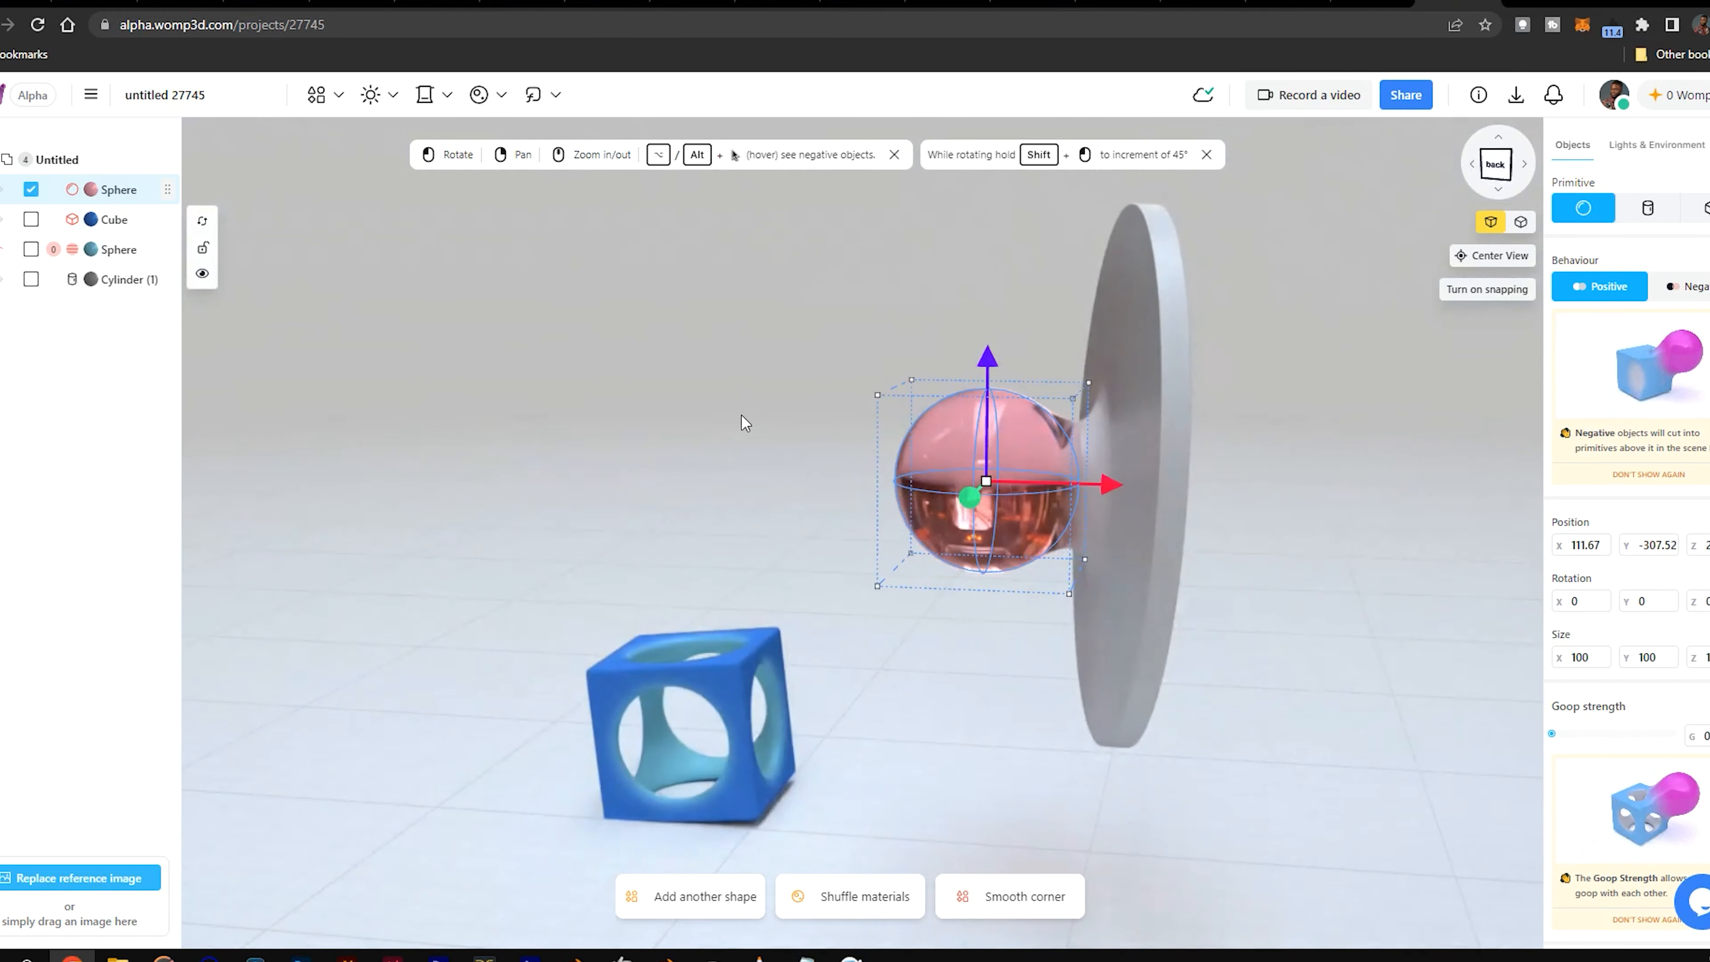
{"action": "left_click_drag", "start_coordinate": [973, 500], "coordinate": [853, 702]}
{"action": "left_click_drag", "start_coordinate": [601, 799], "coordinate": [958, 501]}
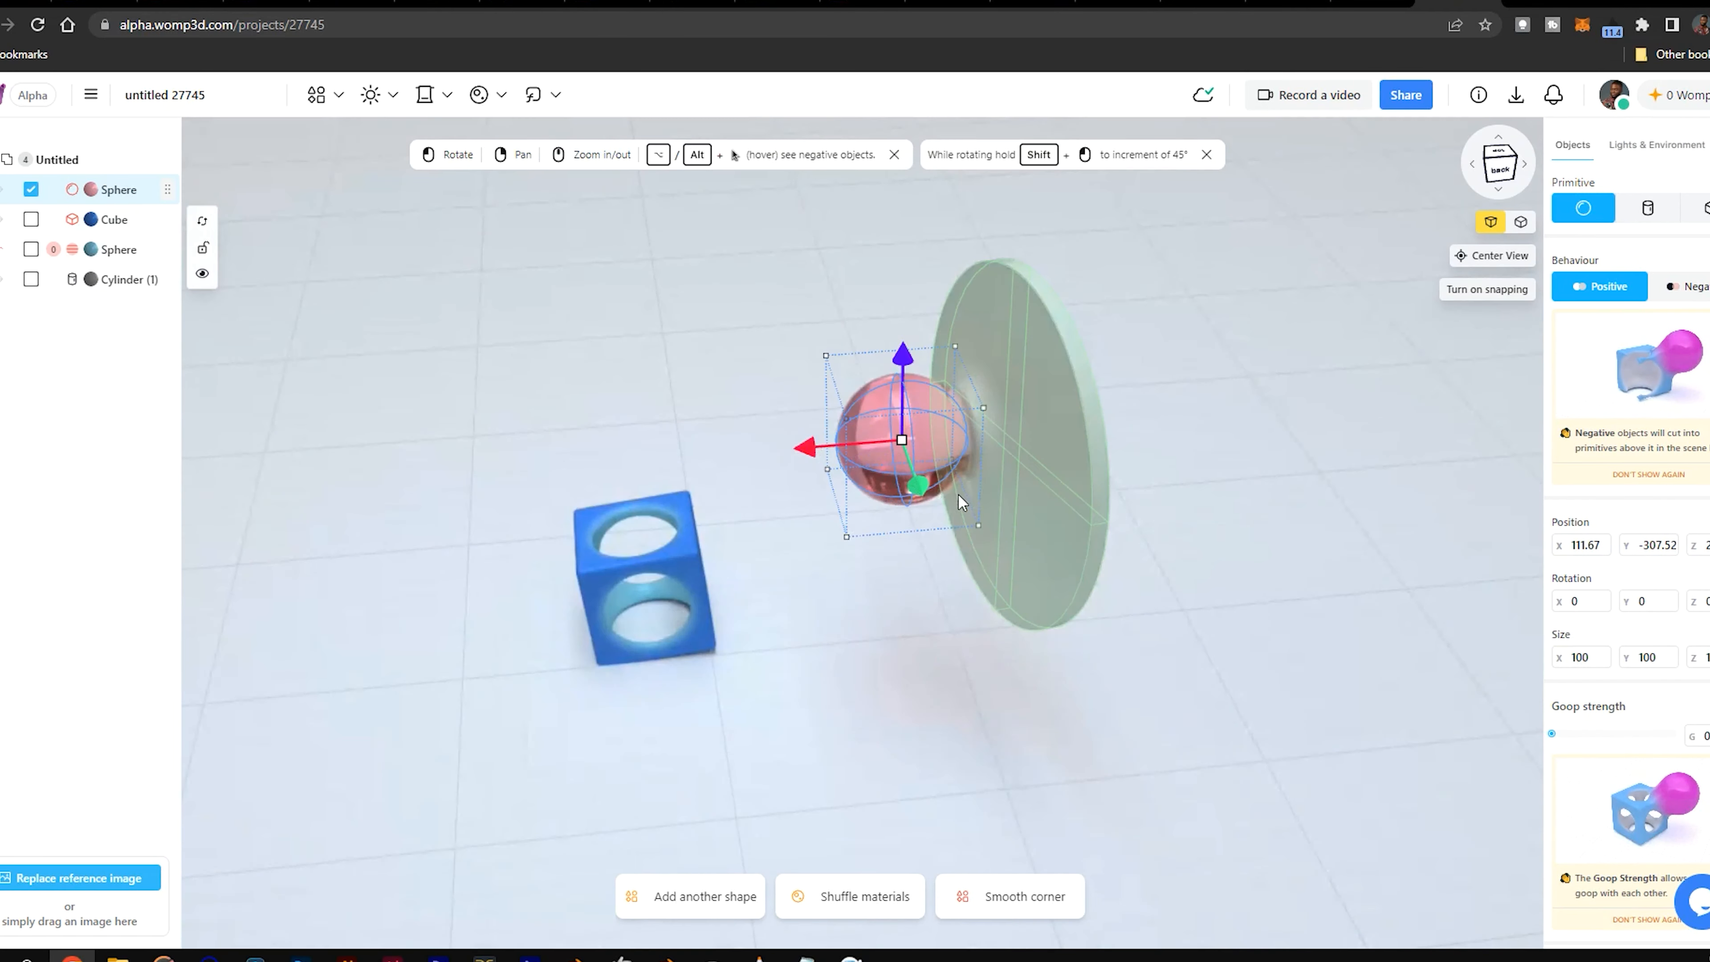
Step: Shift the pink sphere to about X 230.26 and push it into the disc, checking how the two blend
{"action": "left_click_drag", "start_coordinate": [925, 446], "coordinate": [940, 485]}
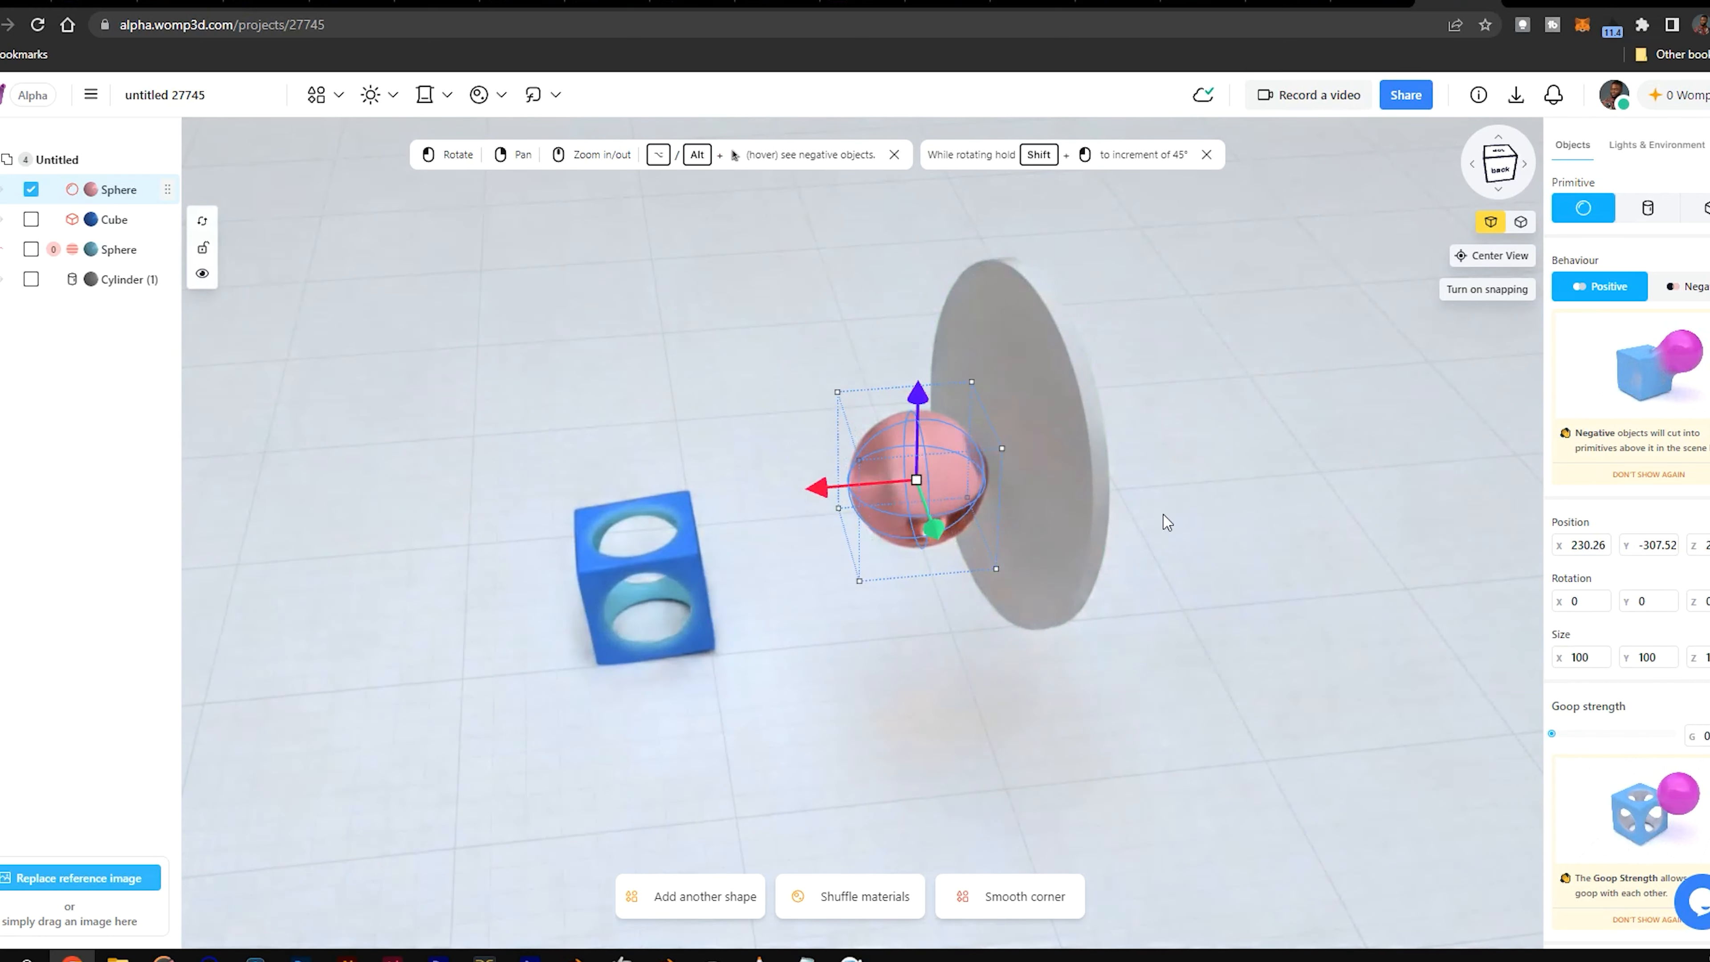
{"action": "left_click_drag", "start_coordinate": [1178, 547], "coordinate": [1100, 512]}
{"action": "mouse_move", "coordinate": [1009, 457]}
{"action": "left_mouse_down"}
{"action": "mouse_move", "coordinate": [1271, 493]}
{"action": "mouse_move", "coordinate": [1206, 515]}
{"action": "mouse_move", "coordinate": [983, 472]}
{"action": "left_mouse_up"}
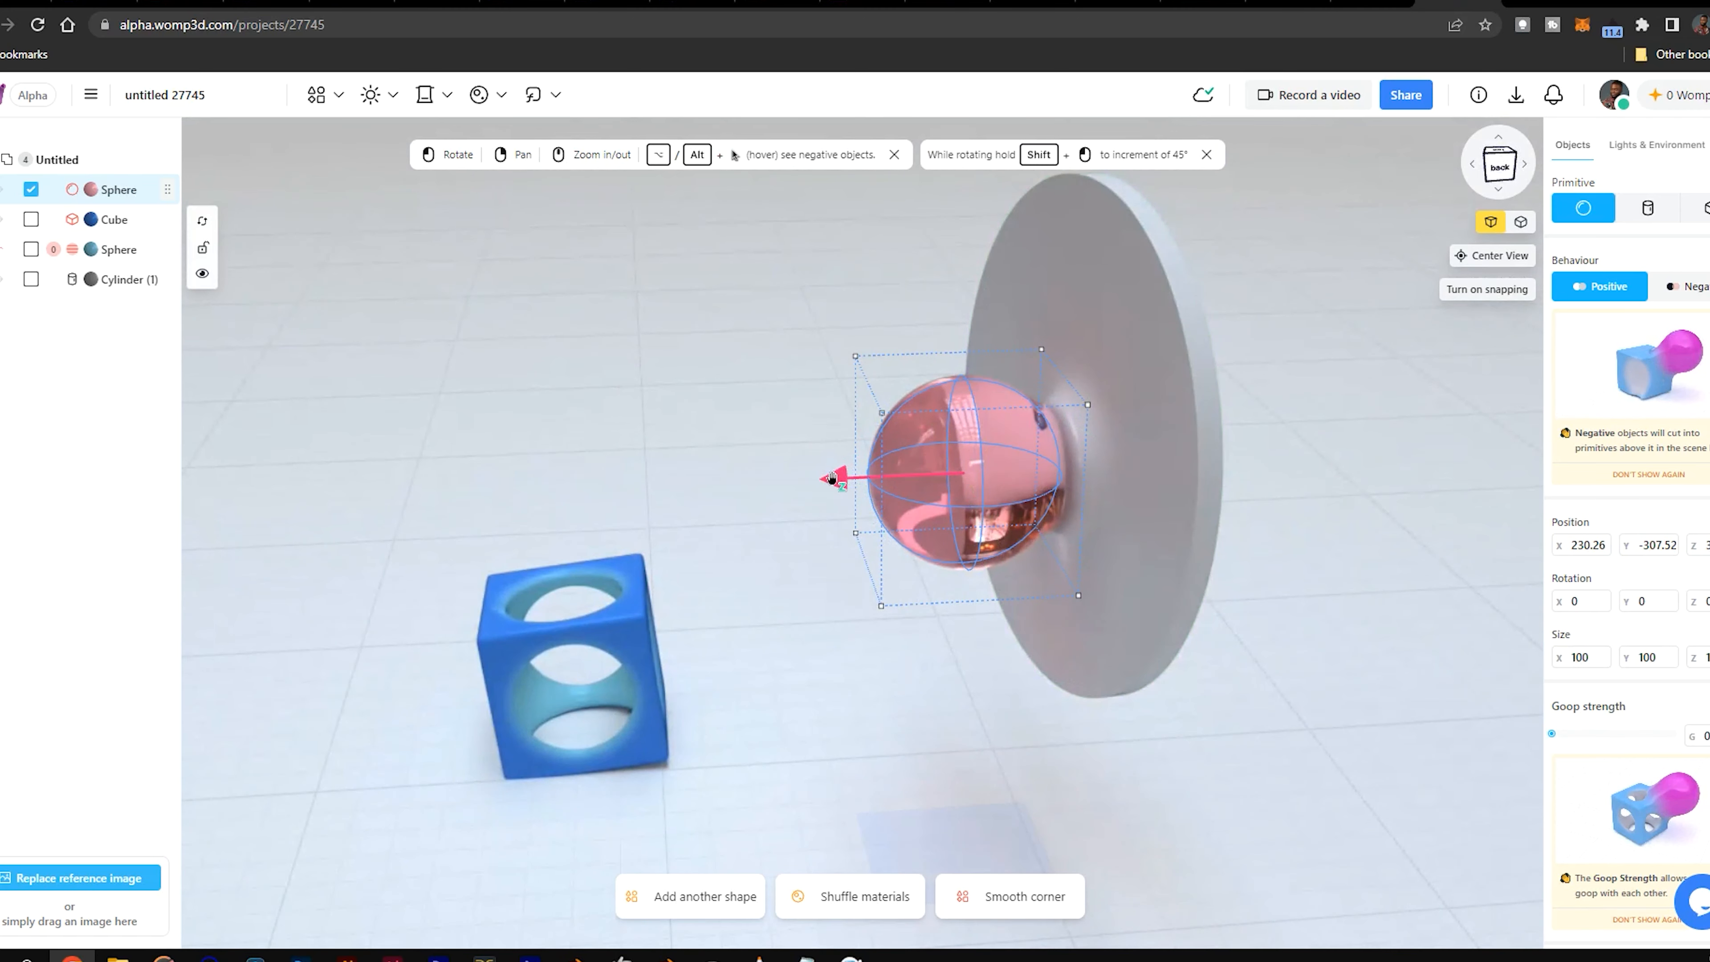
{"action": "left_click_drag", "start_coordinate": [860, 479], "coordinate": [951, 479]}
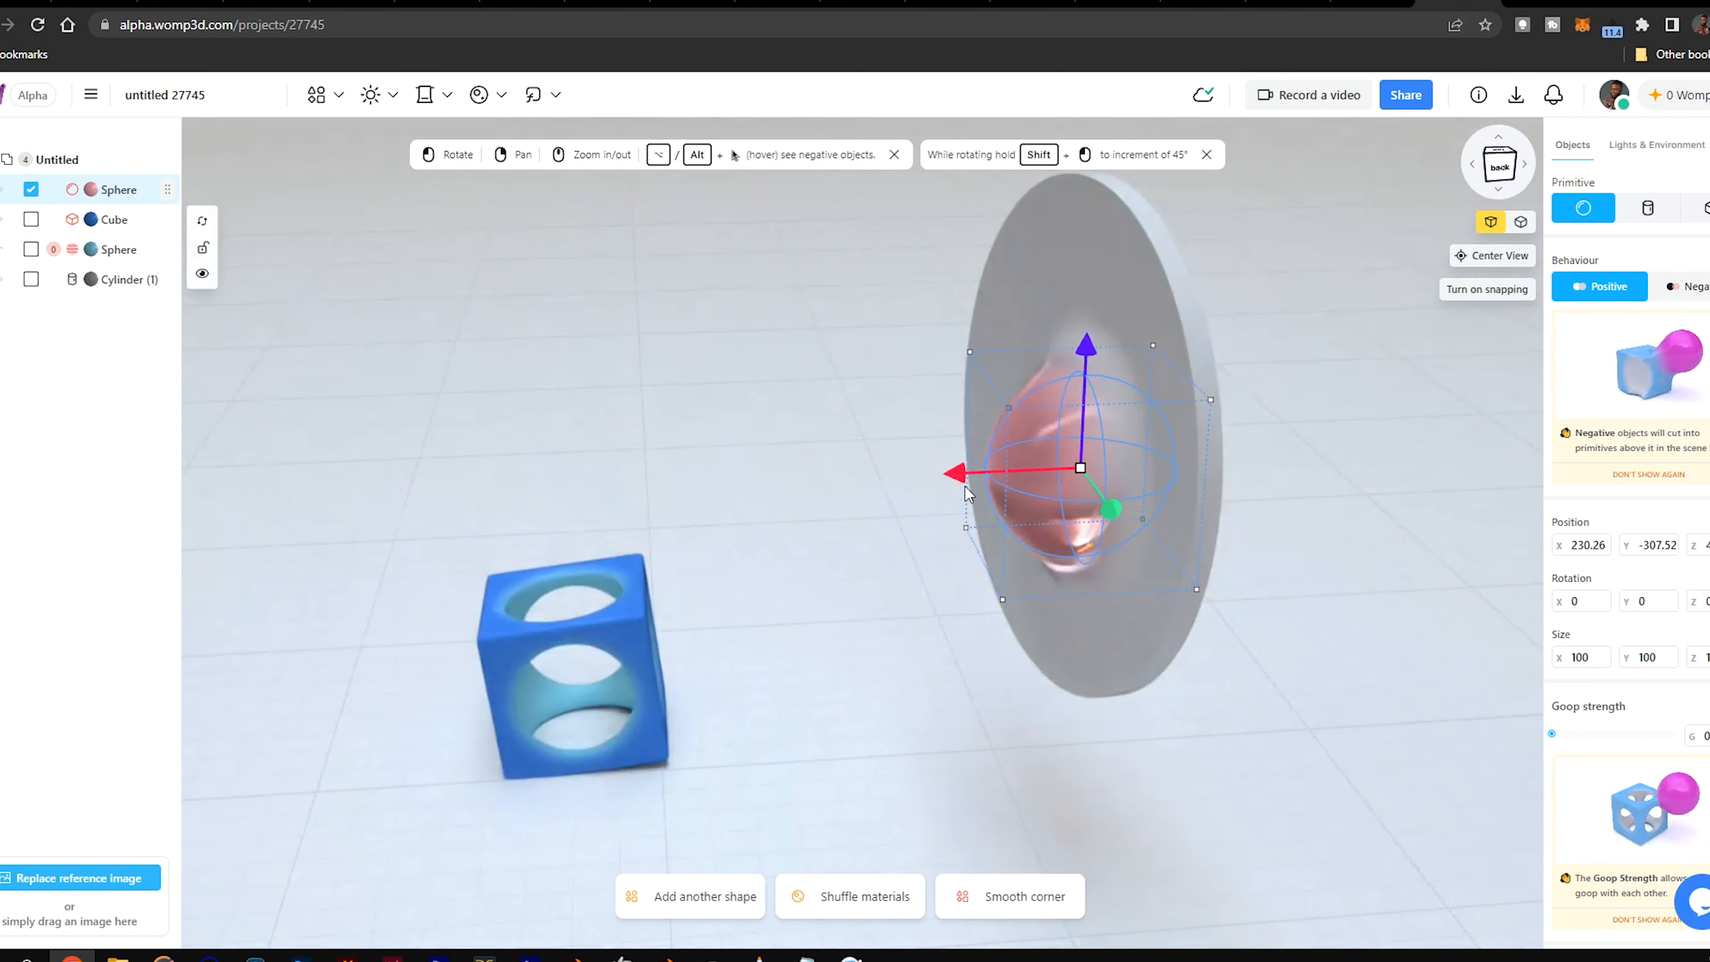
{"action": "left_click_drag", "start_coordinate": [1073, 492], "coordinate": [1182, 555]}
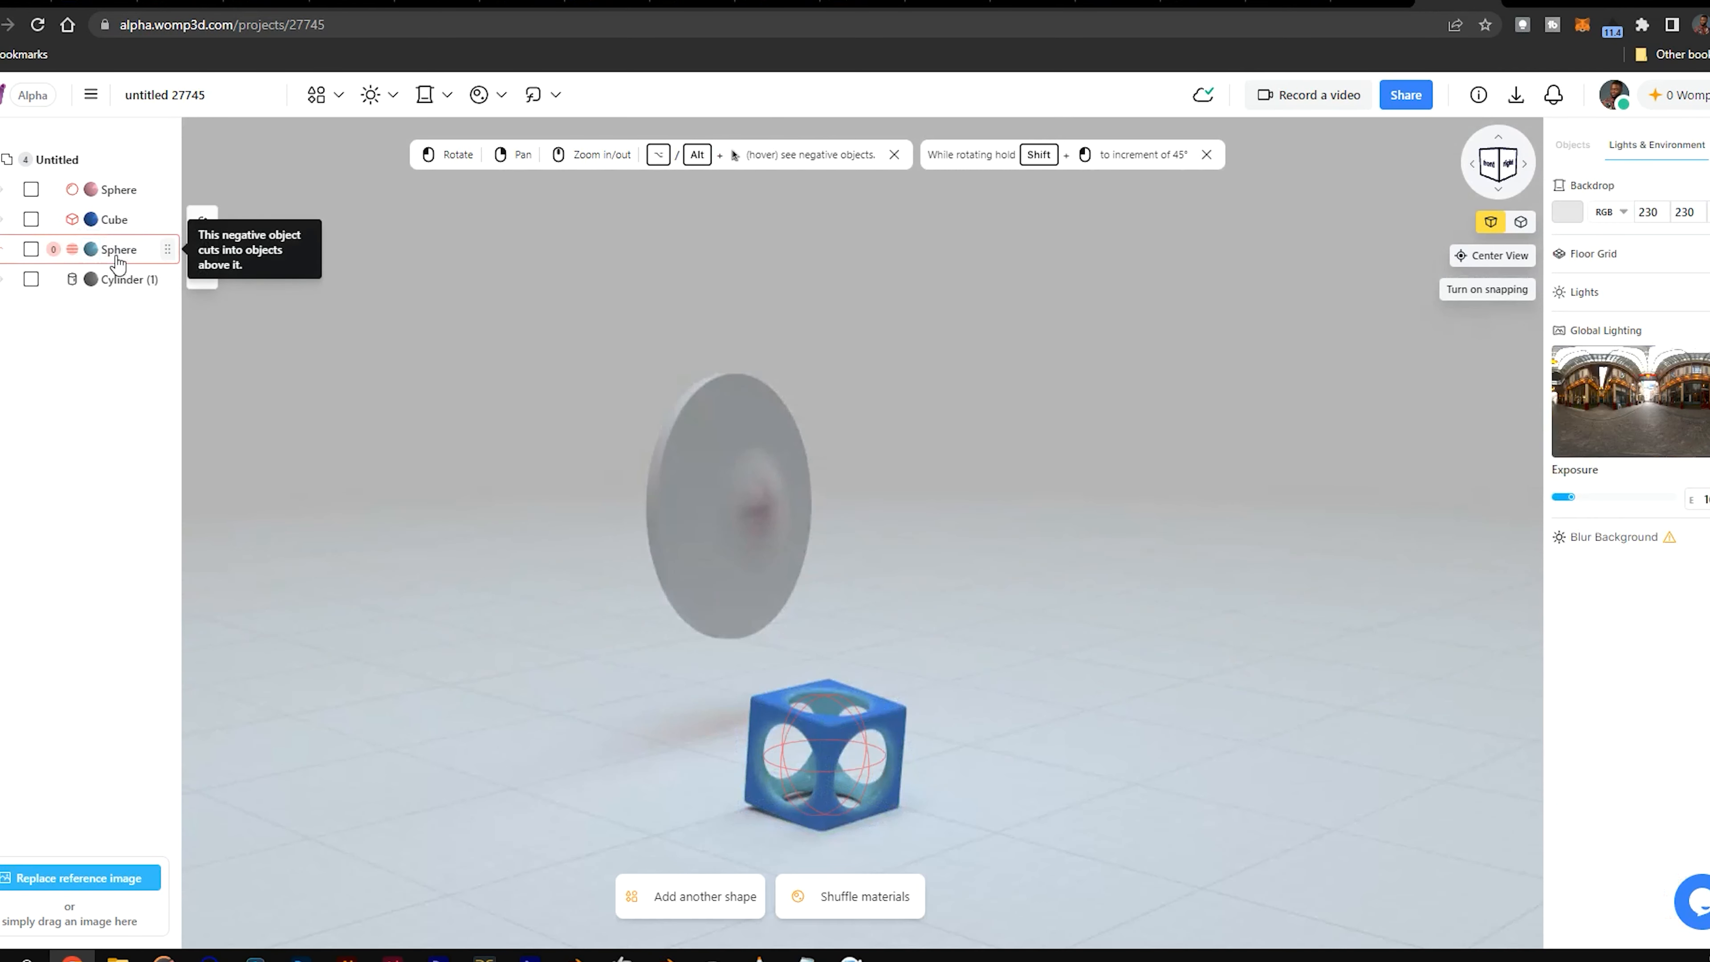
Step: Change the negative sphere inside the blue cube to positive behaviour
{"action": "left_click", "coordinate": [118, 263]}
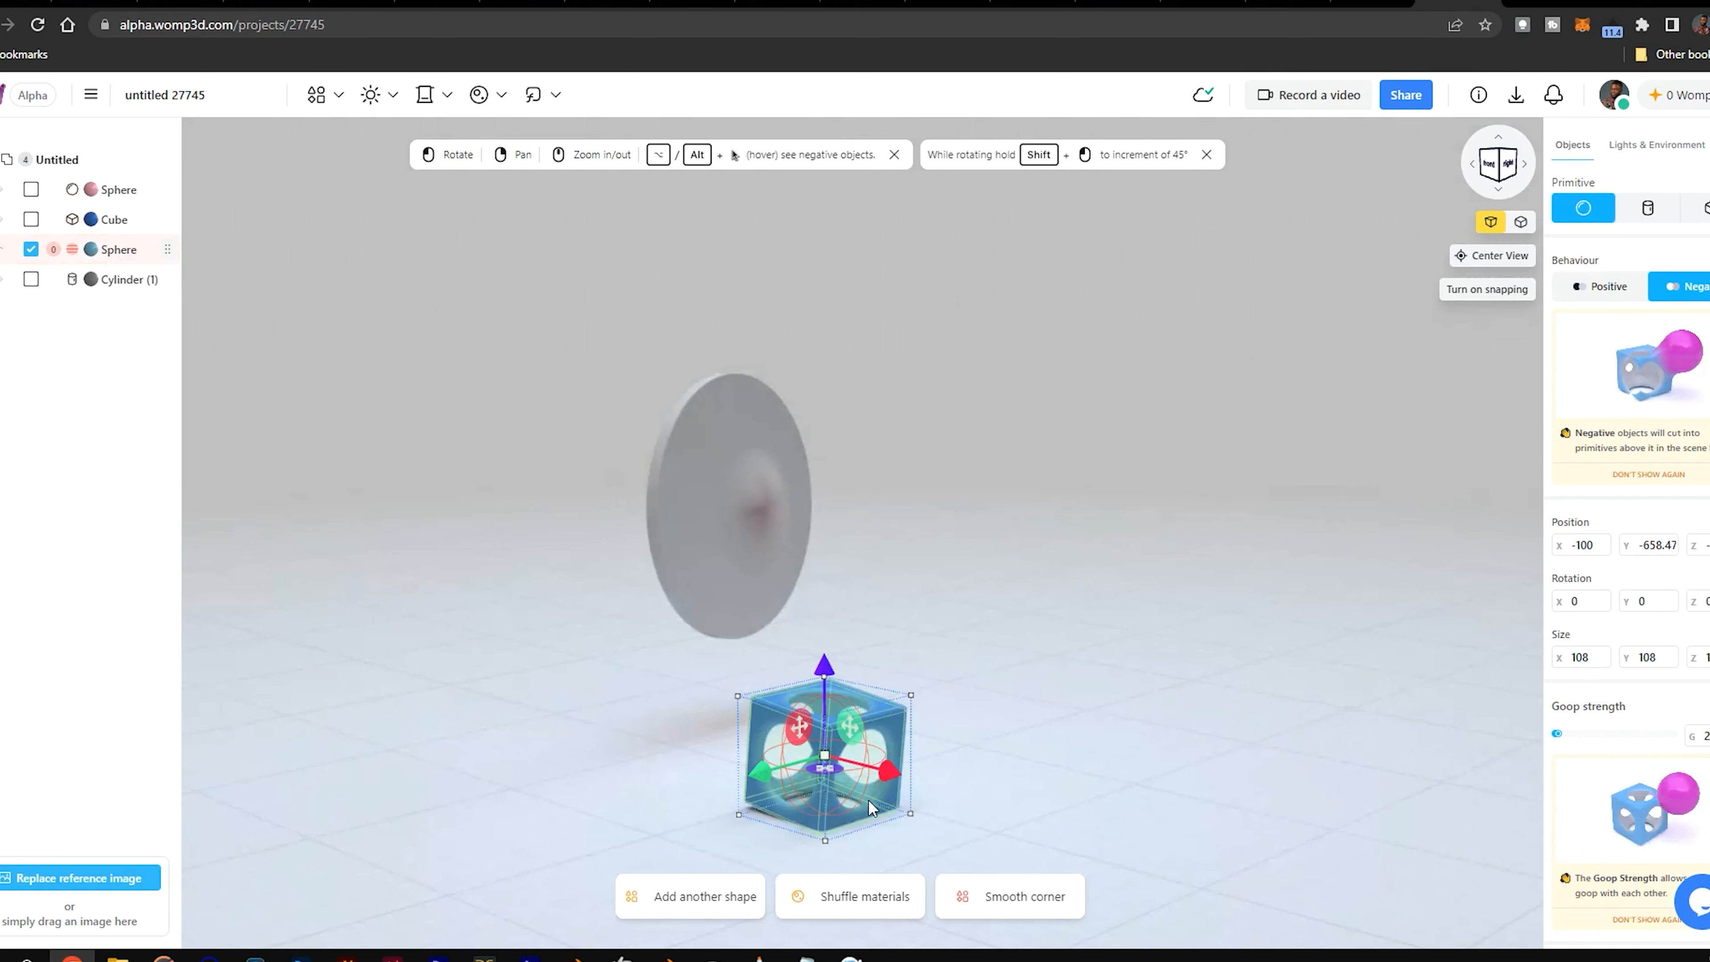
{"action": "scroll", "coordinate": [919, 820], "scroll_direction": "up", "scroll_amount": 3}
{"action": "right_click_drag", "start_coordinate": [930, 740], "coordinate": [983, 544]}
{"action": "right_click_drag", "start_coordinate": [923, 829], "coordinate": [984, 538]}
{"action": "right_click_drag", "start_coordinate": [1080, 493], "coordinate": [1004, 572]}
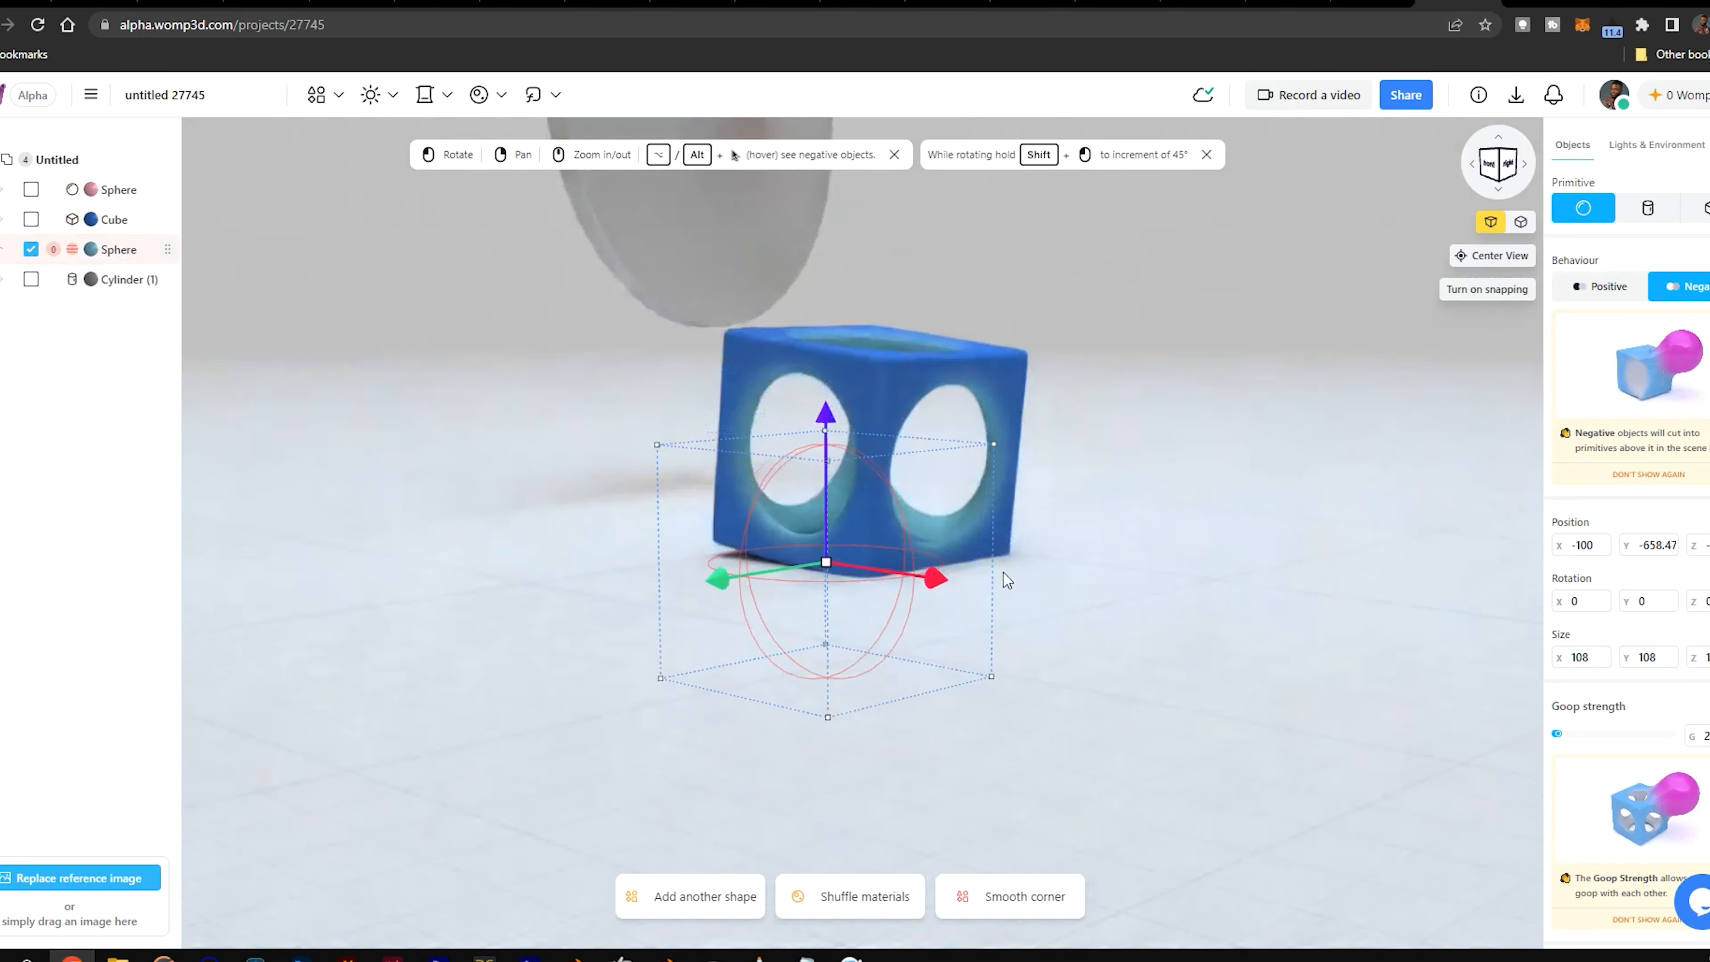
{"action": "scroll", "coordinate": [955, 591], "scroll_direction": "up", "scroll_amount": 3}
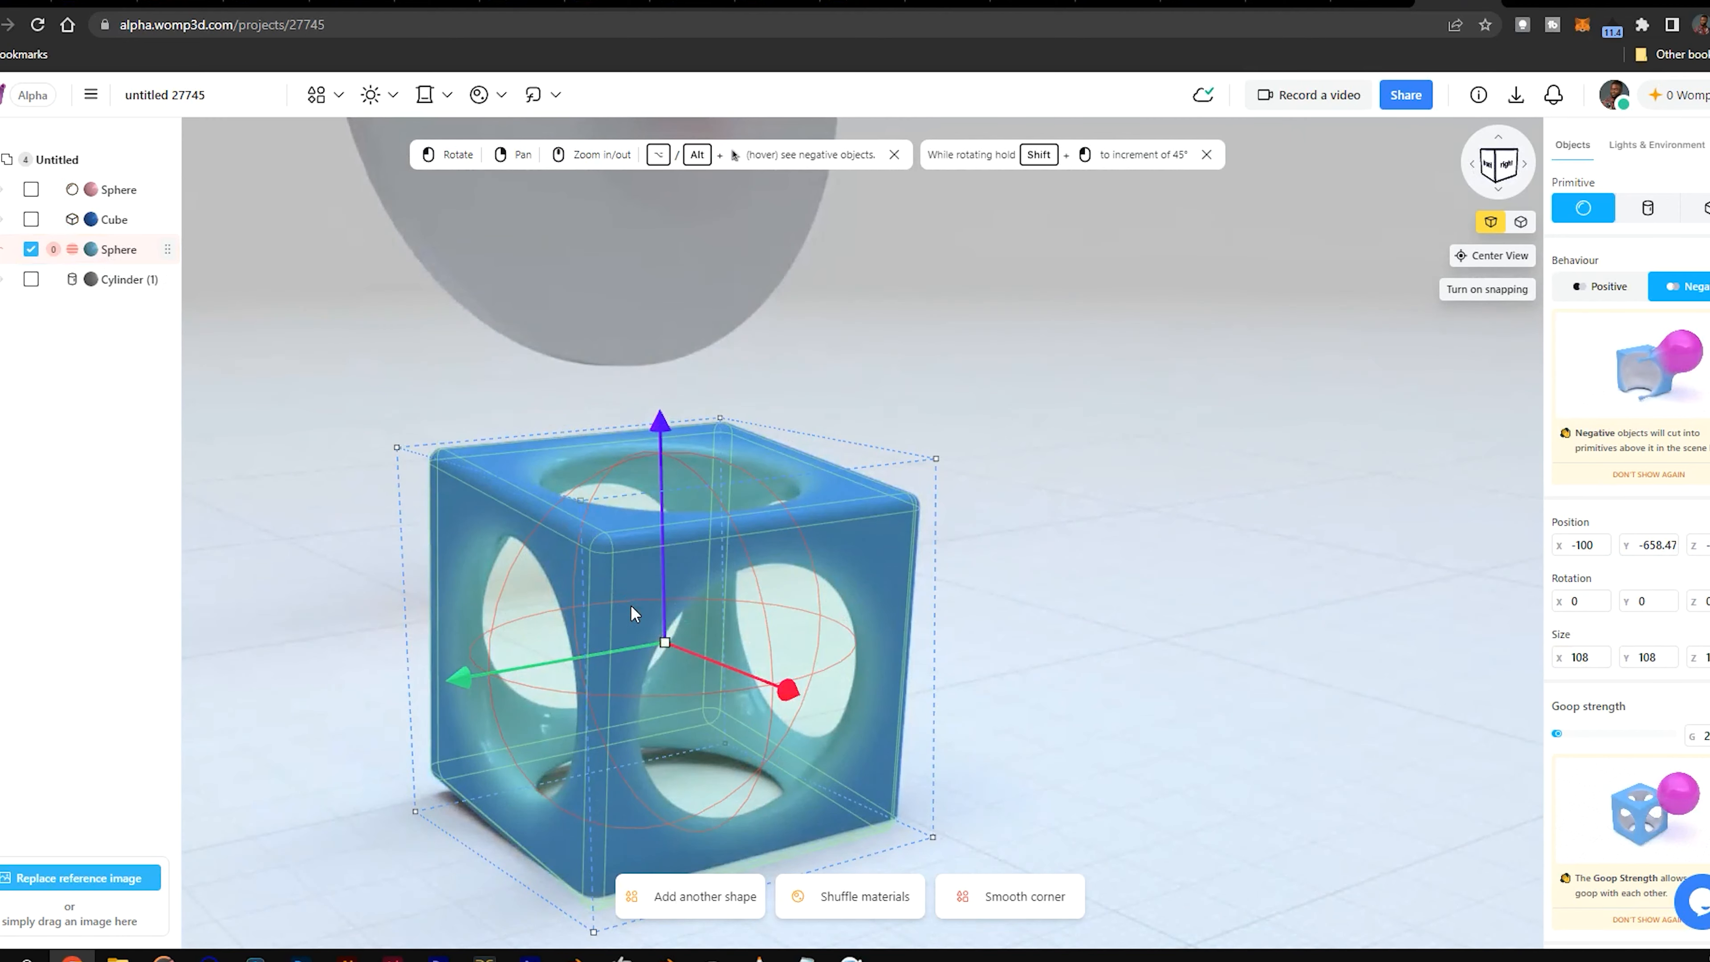
{"action": "right_click_drag", "start_coordinate": [1027, 585], "coordinate": [1164, 492]}
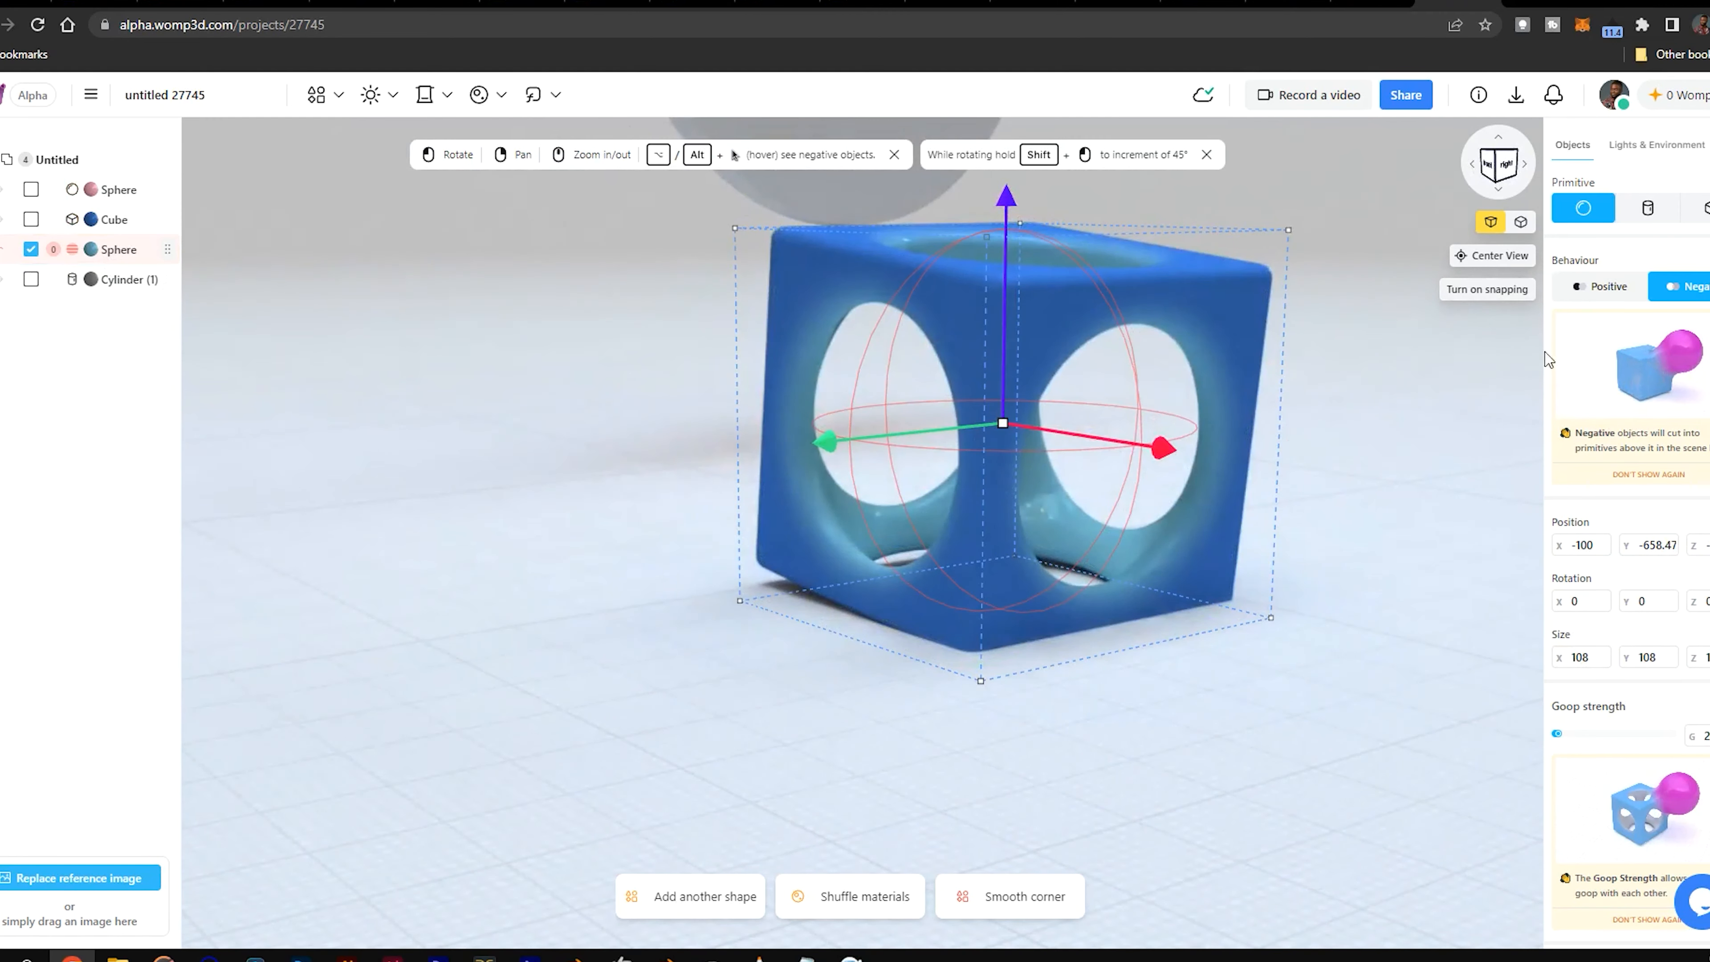
{"action": "left_click", "coordinate": [1608, 288]}
Step: Pull the teal sphere out through the cube's side to about X 96.73 so that both shapes blend
{"action": "left_click_drag", "start_coordinate": [1407, 497], "coordinate": [1013, 584]}
{"action": "left_click_drag", "start_coordinate": [714, 563], "coordinate": [1144, 567]}
{"action": "left_click_drag", "start_coordinate": [1151, 630], "coordinate": [889, 573]}
{"action": "right_click_drag", "start_coordinate": [1177, 577], "coordinate": [1387, 581]}
{"action": "left_click_drag", "start_coordinate": [1293, 595], "coordinate": [1202, 575]}
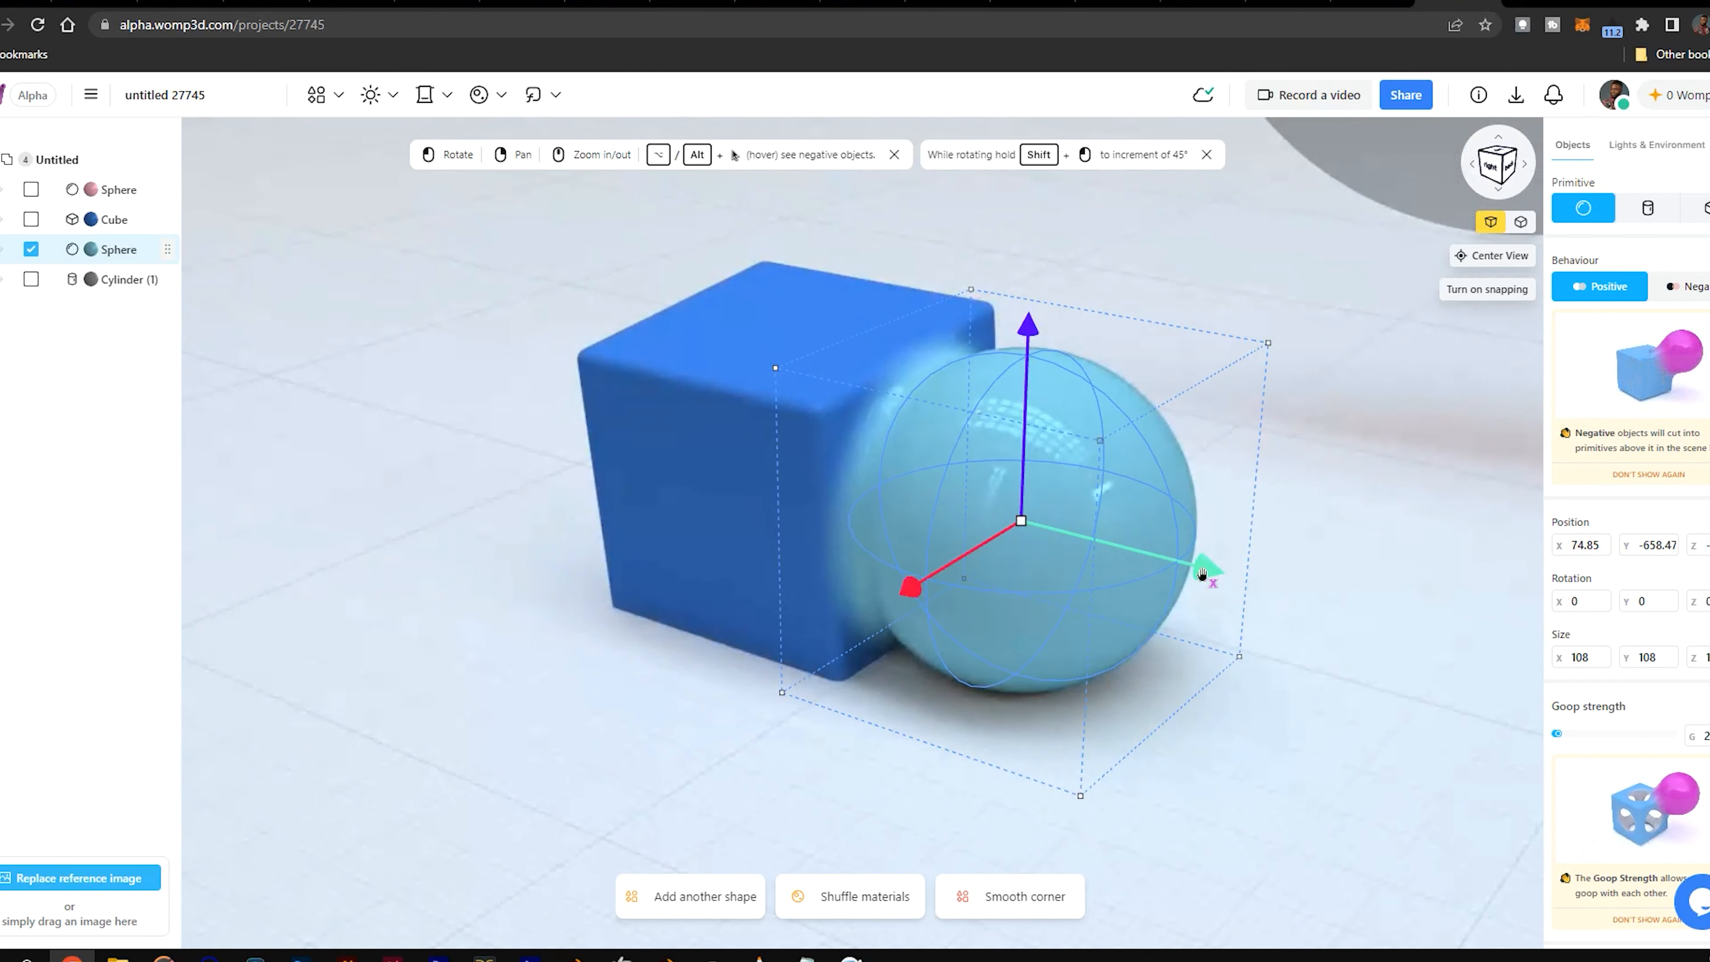
{"action": "left_click_drag", "start_coordinate": [621, 509], "coordinate": [1019, 497]}
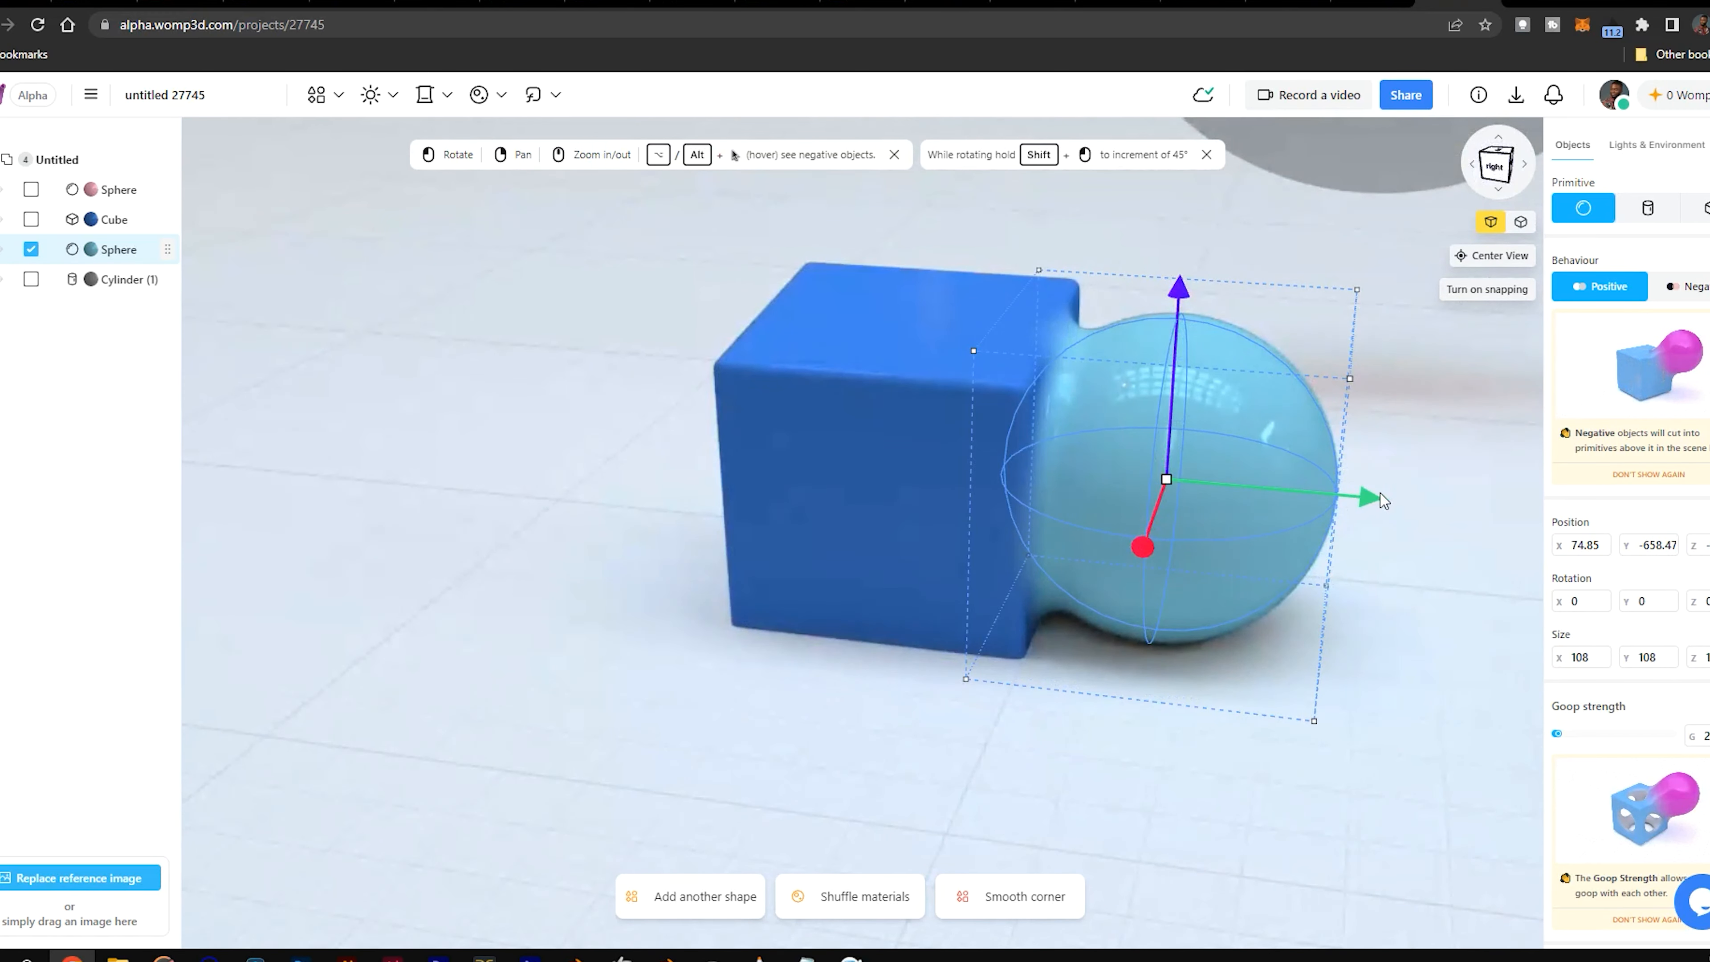
{"action": "left_click_drag", "start_coordinate": [1383, 496], "coordinate": [1409, 501]}
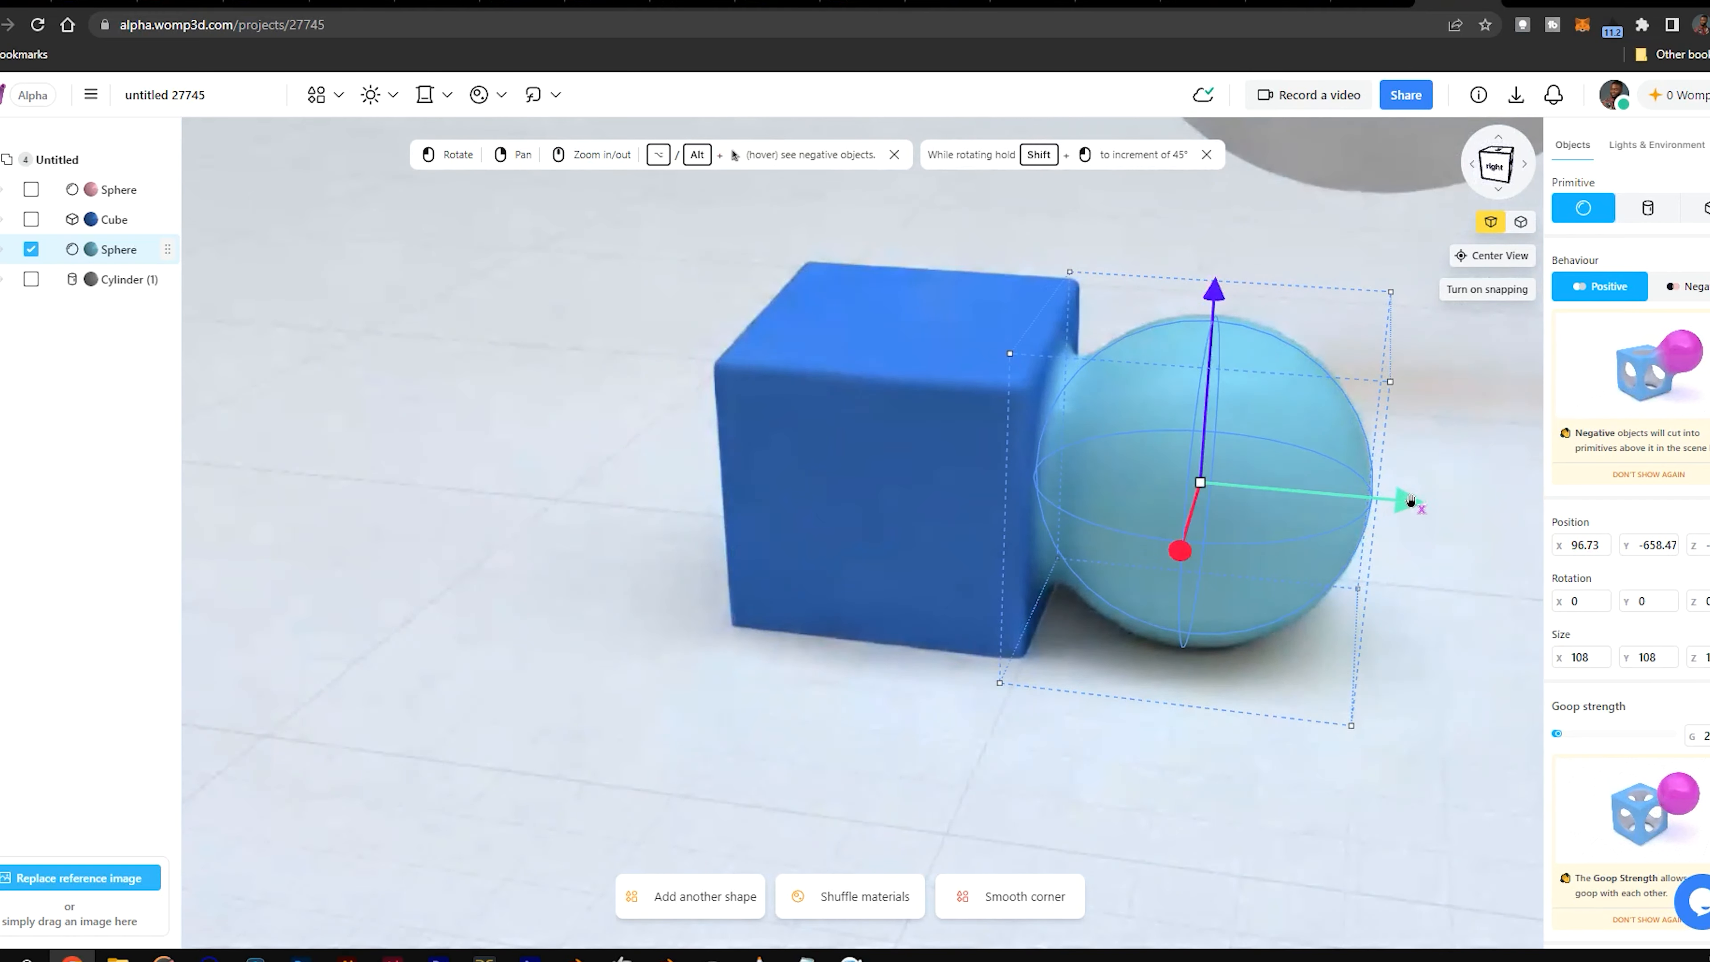
Step: Make the teal sphere negative and cut it into the cube's side at about X 36.75, Y -643.3, with Y rotation 14.2
{"action": "left_click_drag", "start_coordinate": [1471, 580], "coordinate": [903, 399]}
{"action": "right_click_drag", "start_coordinate": [1189, 472], "coordinate": [1402, 460]}
{"action": "left_click_drag", "start_coordinate": [1425, 460], "coordinate": [866, 504]}
{"action": "left_click_drag", "start_coordinate": [897, 703], "coordinate": [901, 730]}
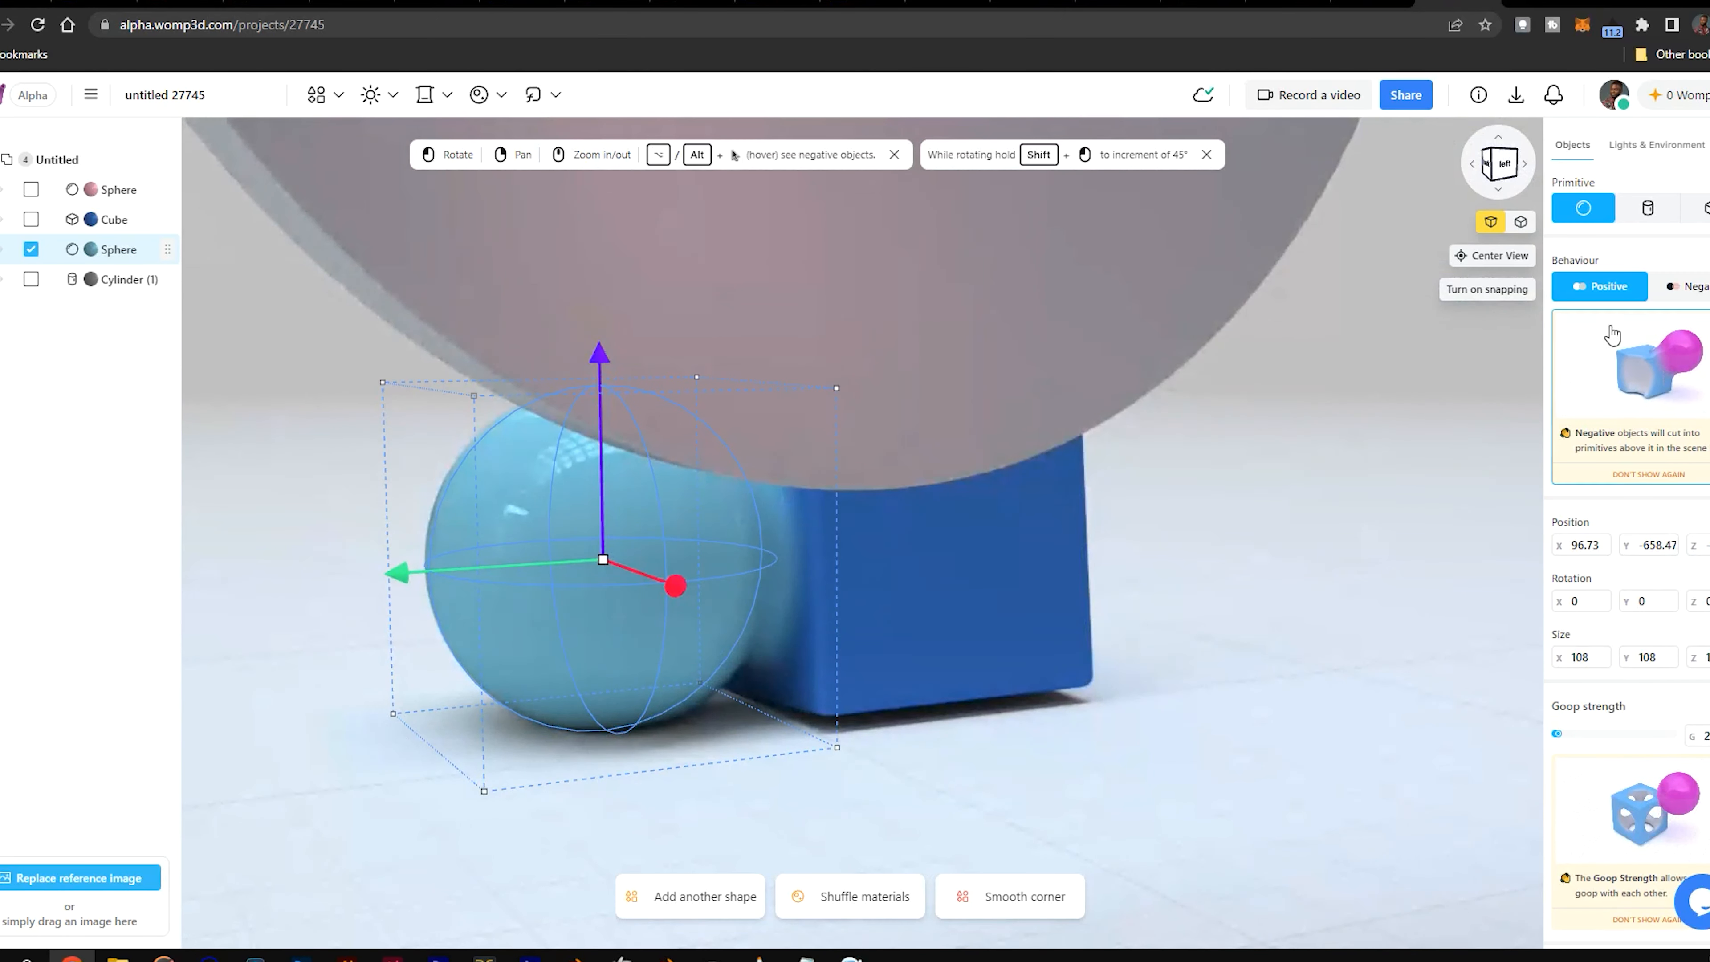
{"action": "left_click", "coordinate": [1690, 305]}
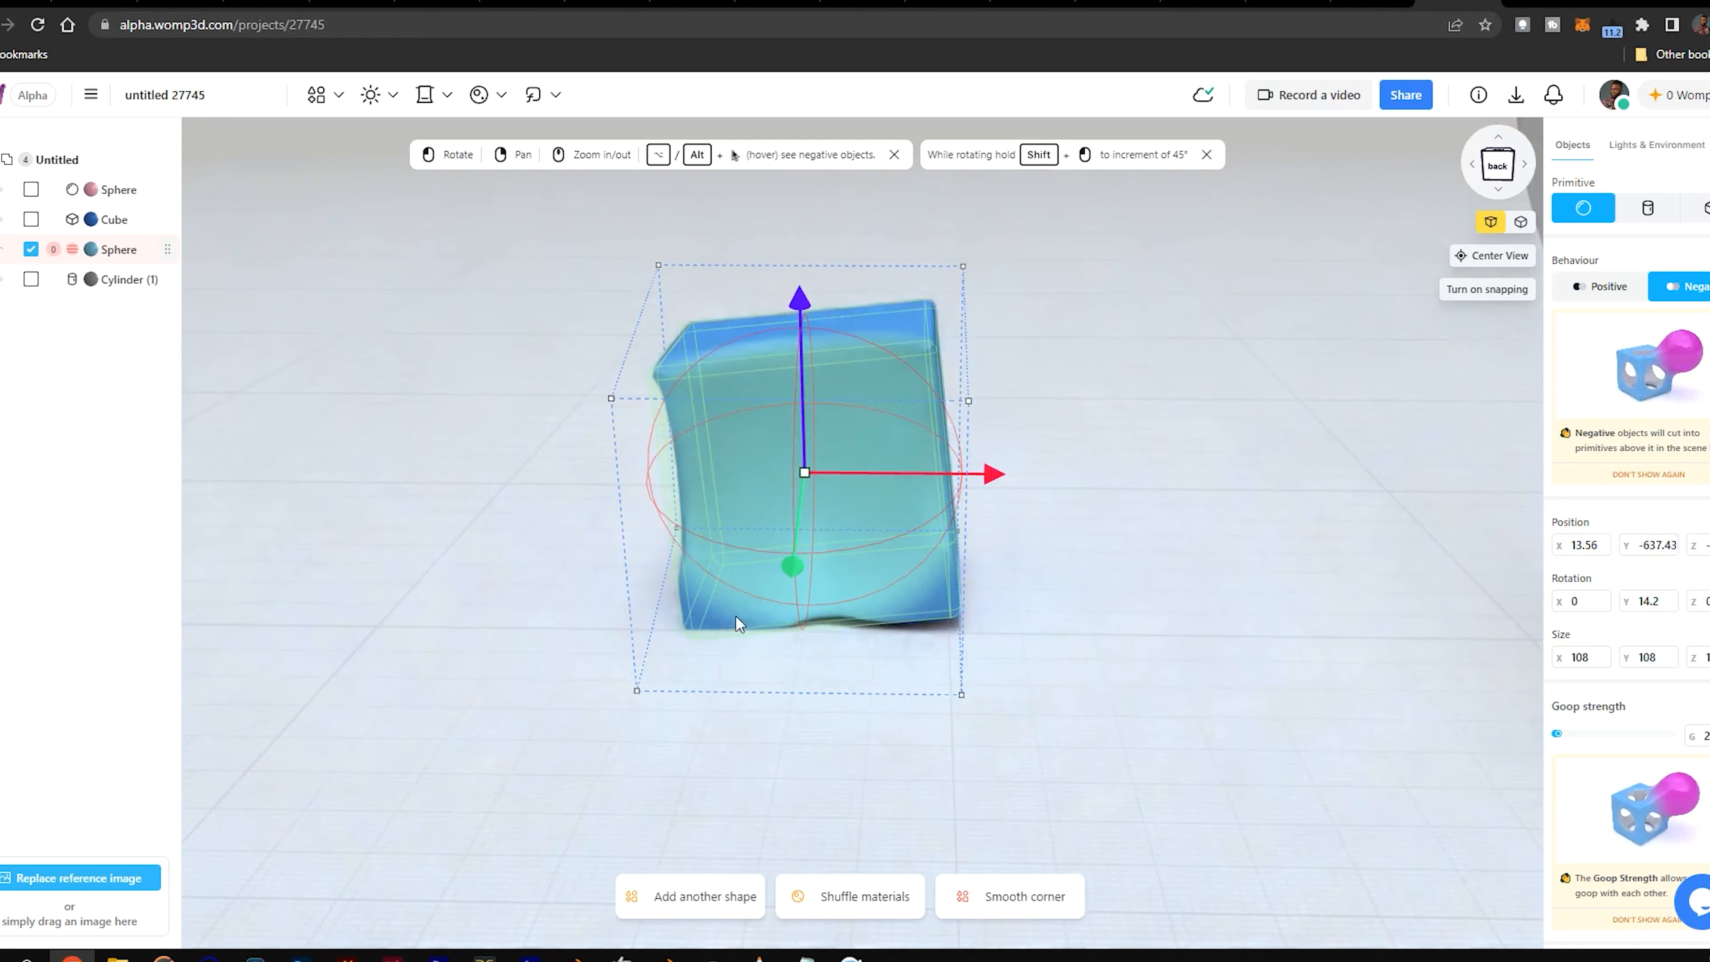
{"action": "left_click_drag", "start_coordinate": [803, 768], "coordinate": [1072, 676]}
Step: Return the teal sphere to positive behaviour and look over the cube, the sphere and the disc in turn
{"action": "left_click", "coordinate": [1606, 294]}
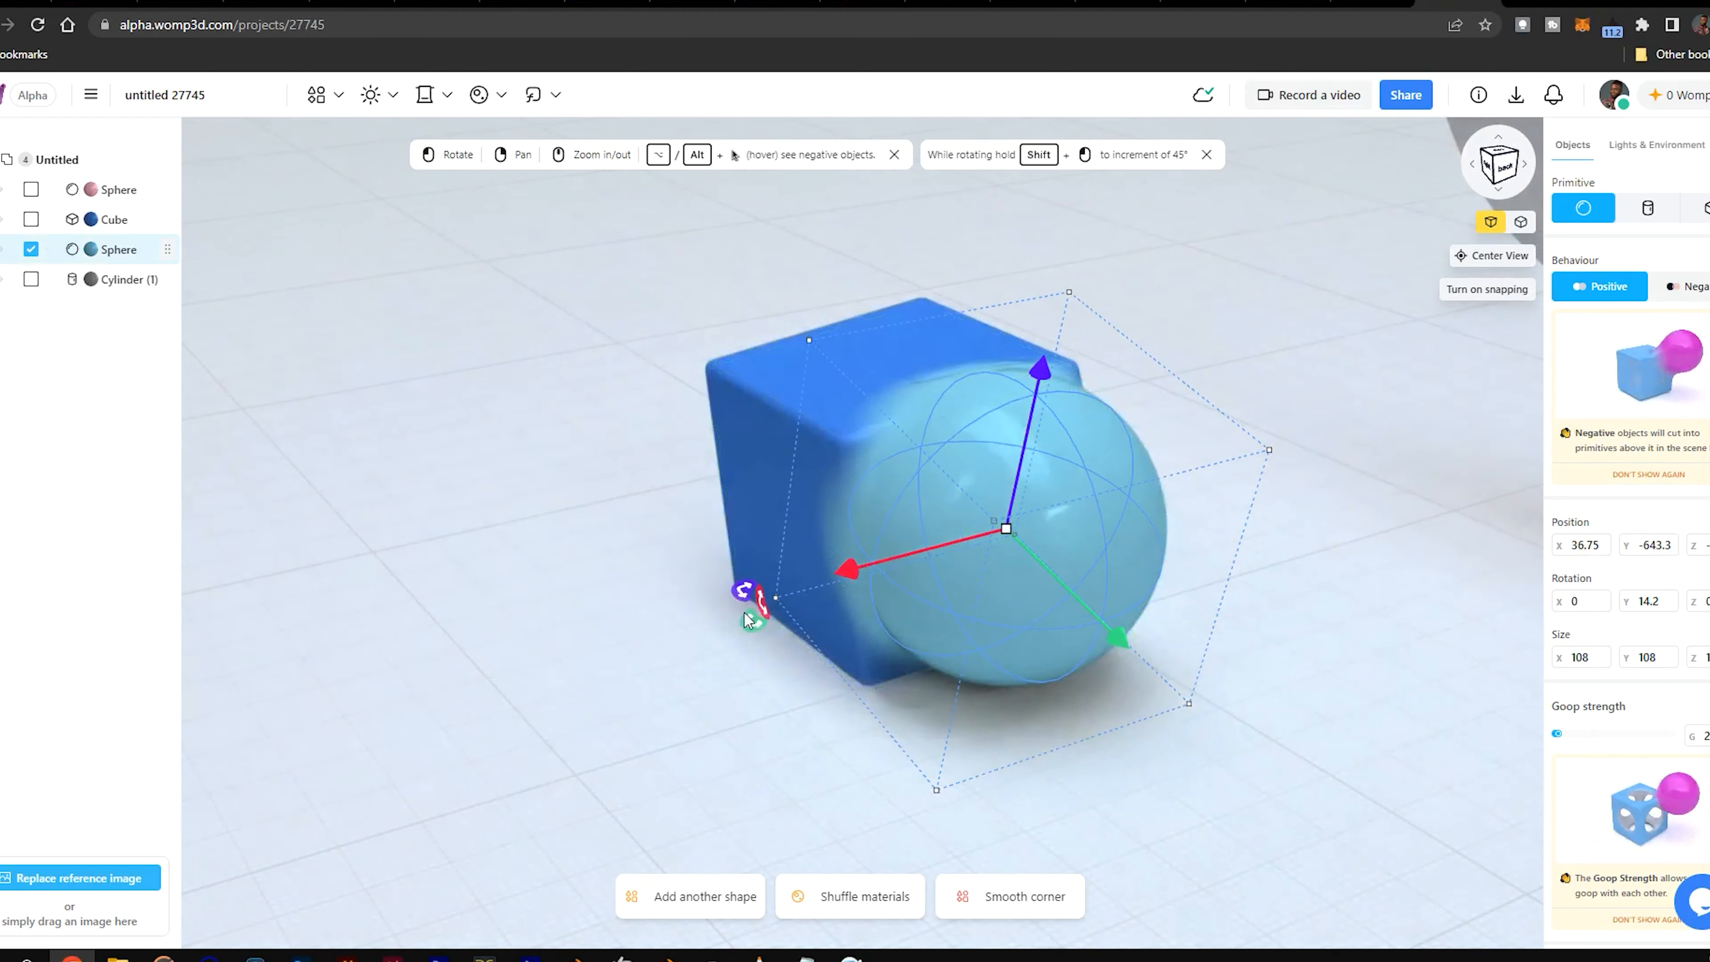
{"action": "left_click_drag", "start_coordinate": [561, 633], "coordinate": [1022, 645]}
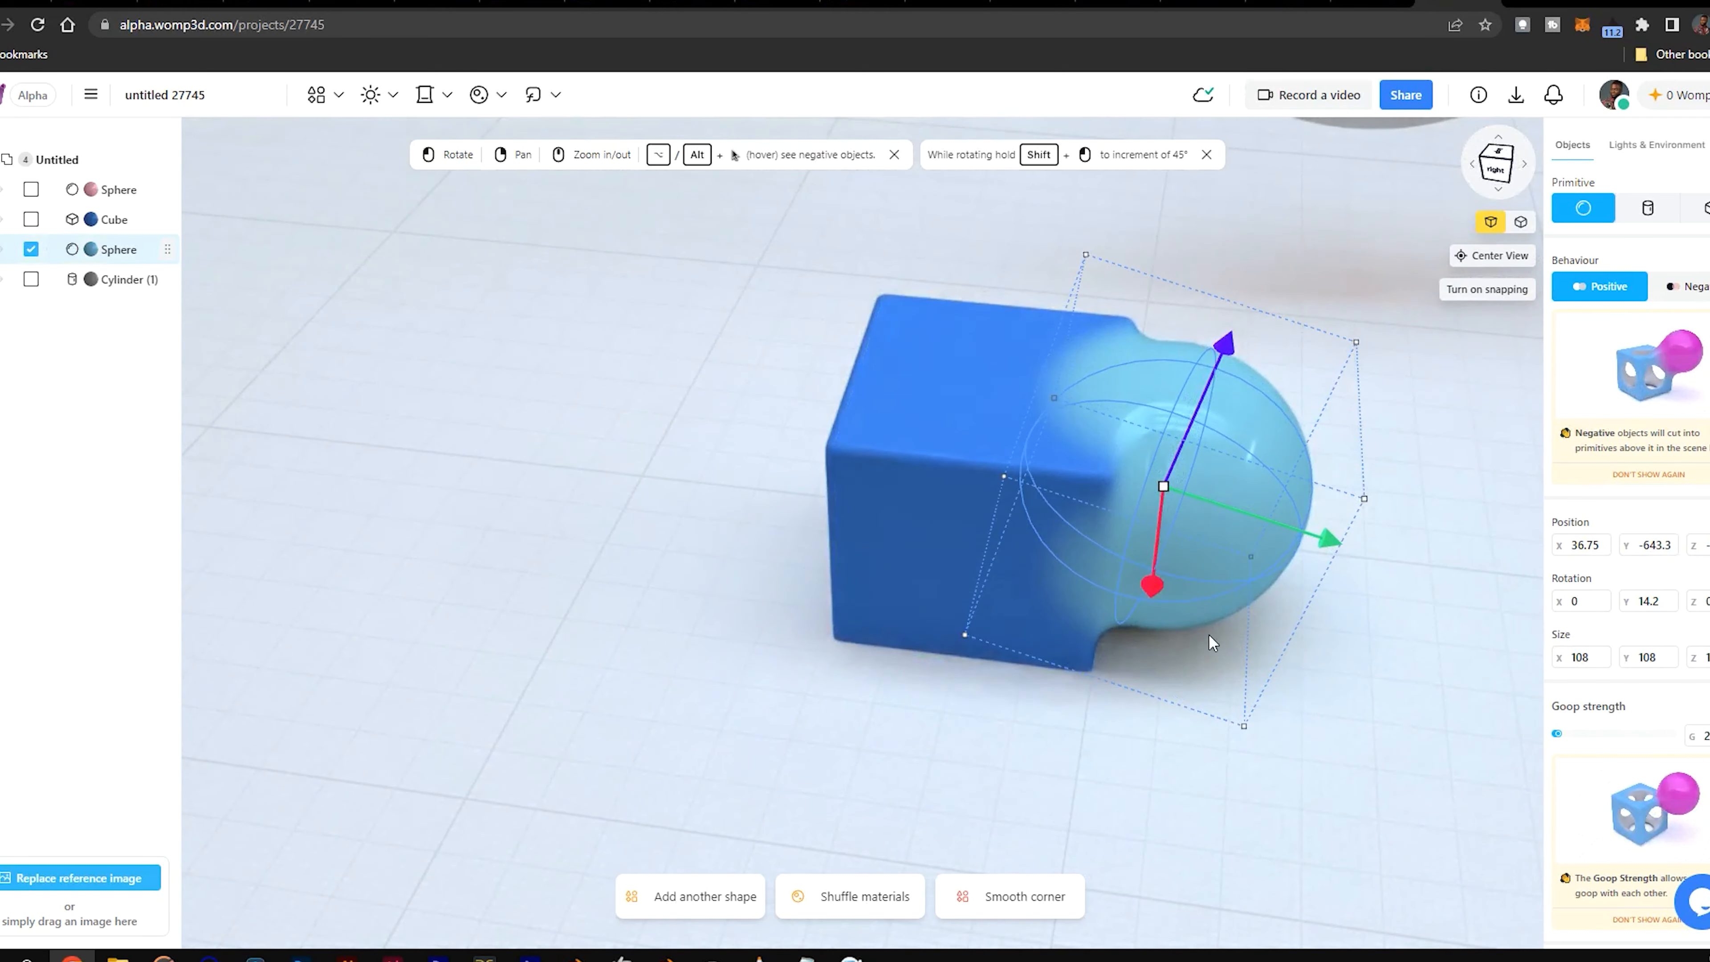
{"action": "left_click", "coordinate": [924, 507]}
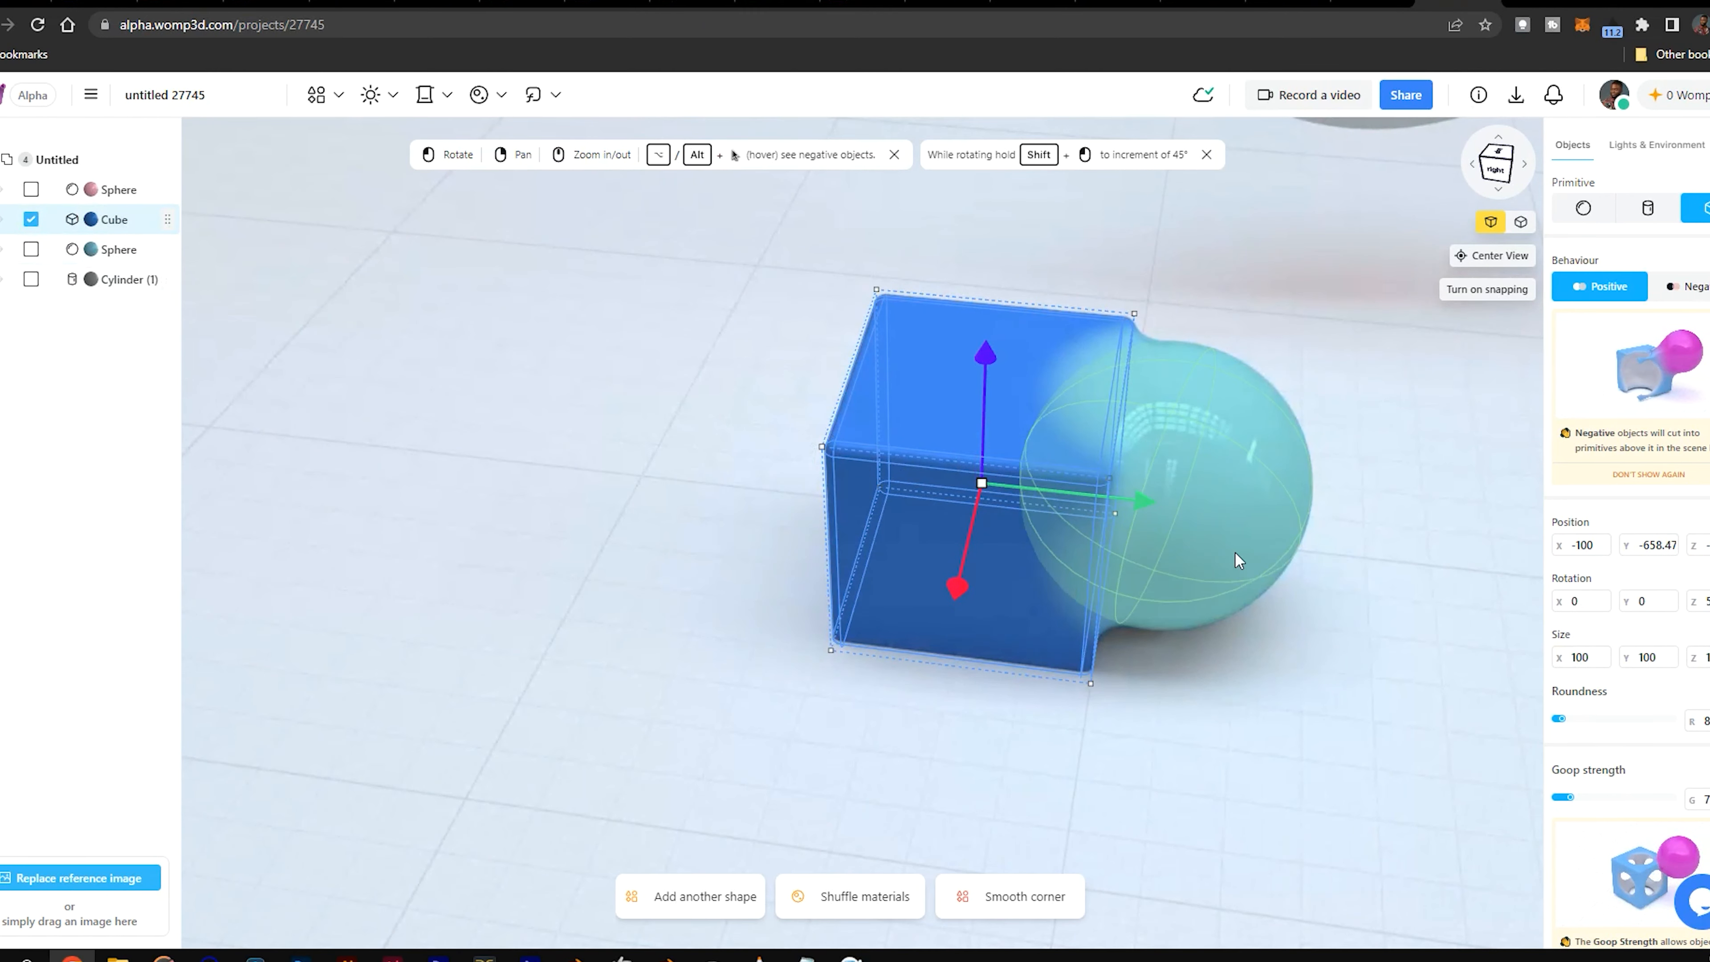
{"action": "left_click_drag", "start_coordinate": [998, 506], "coordinate": [474, 363]}
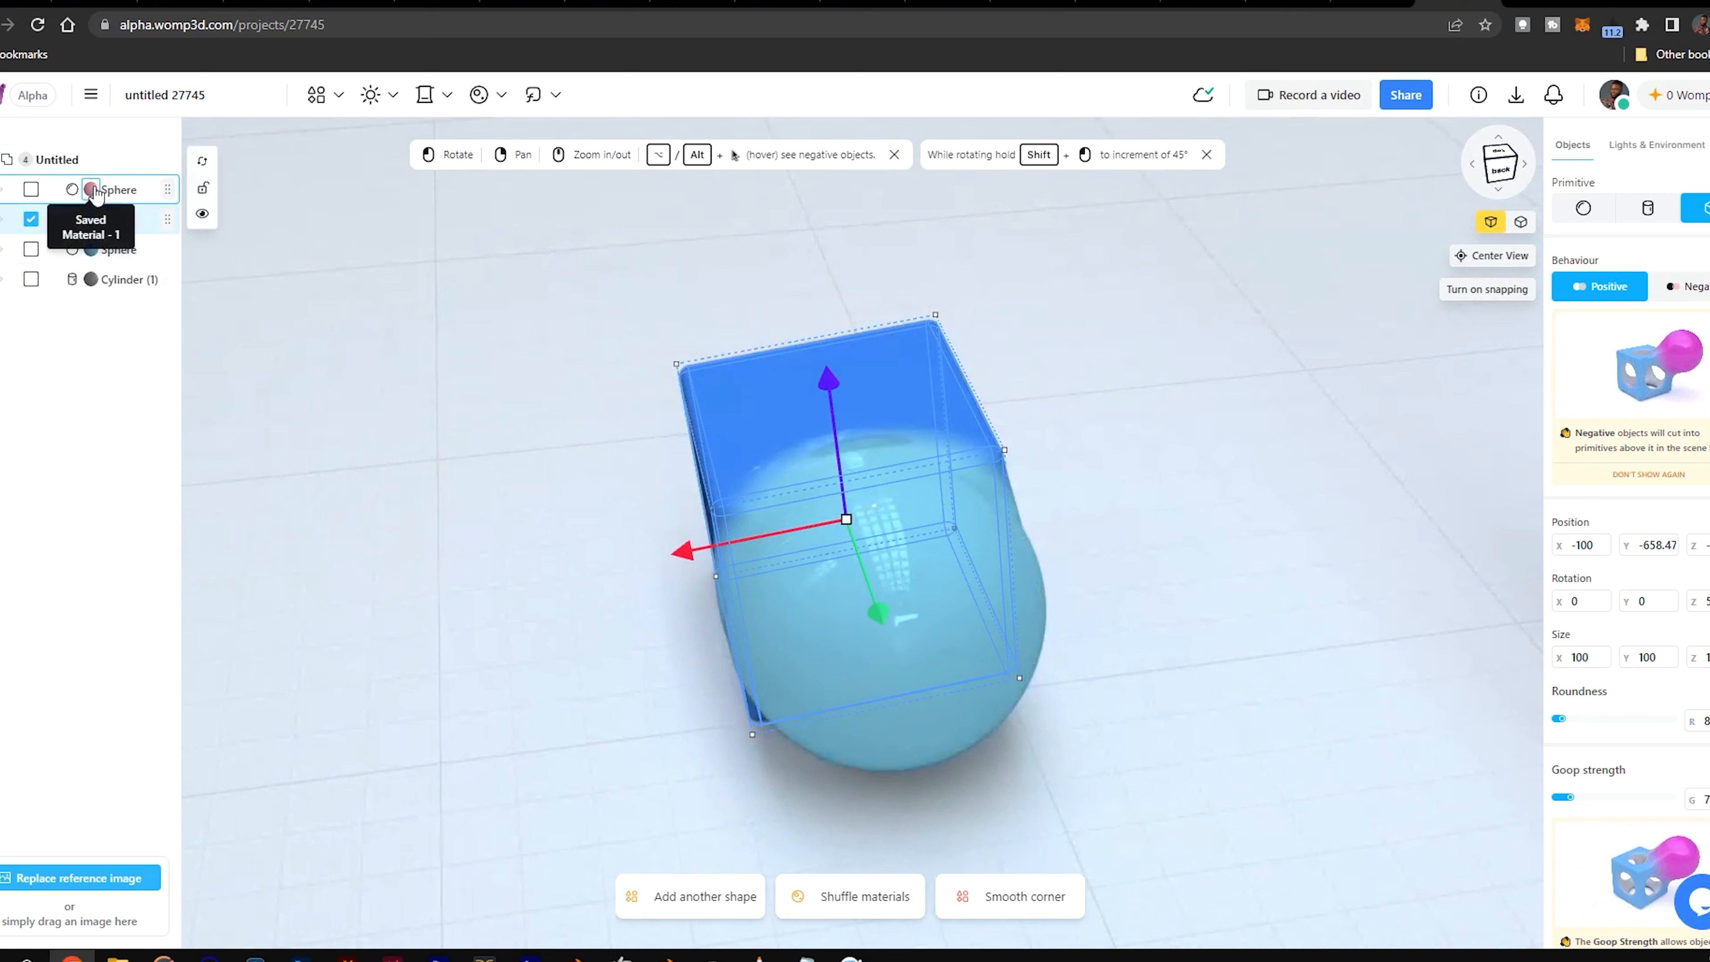
{"action": "left_click", "coordinate": [118, 254]}
{"action": "left_click", "coordinate": [127, 279]}
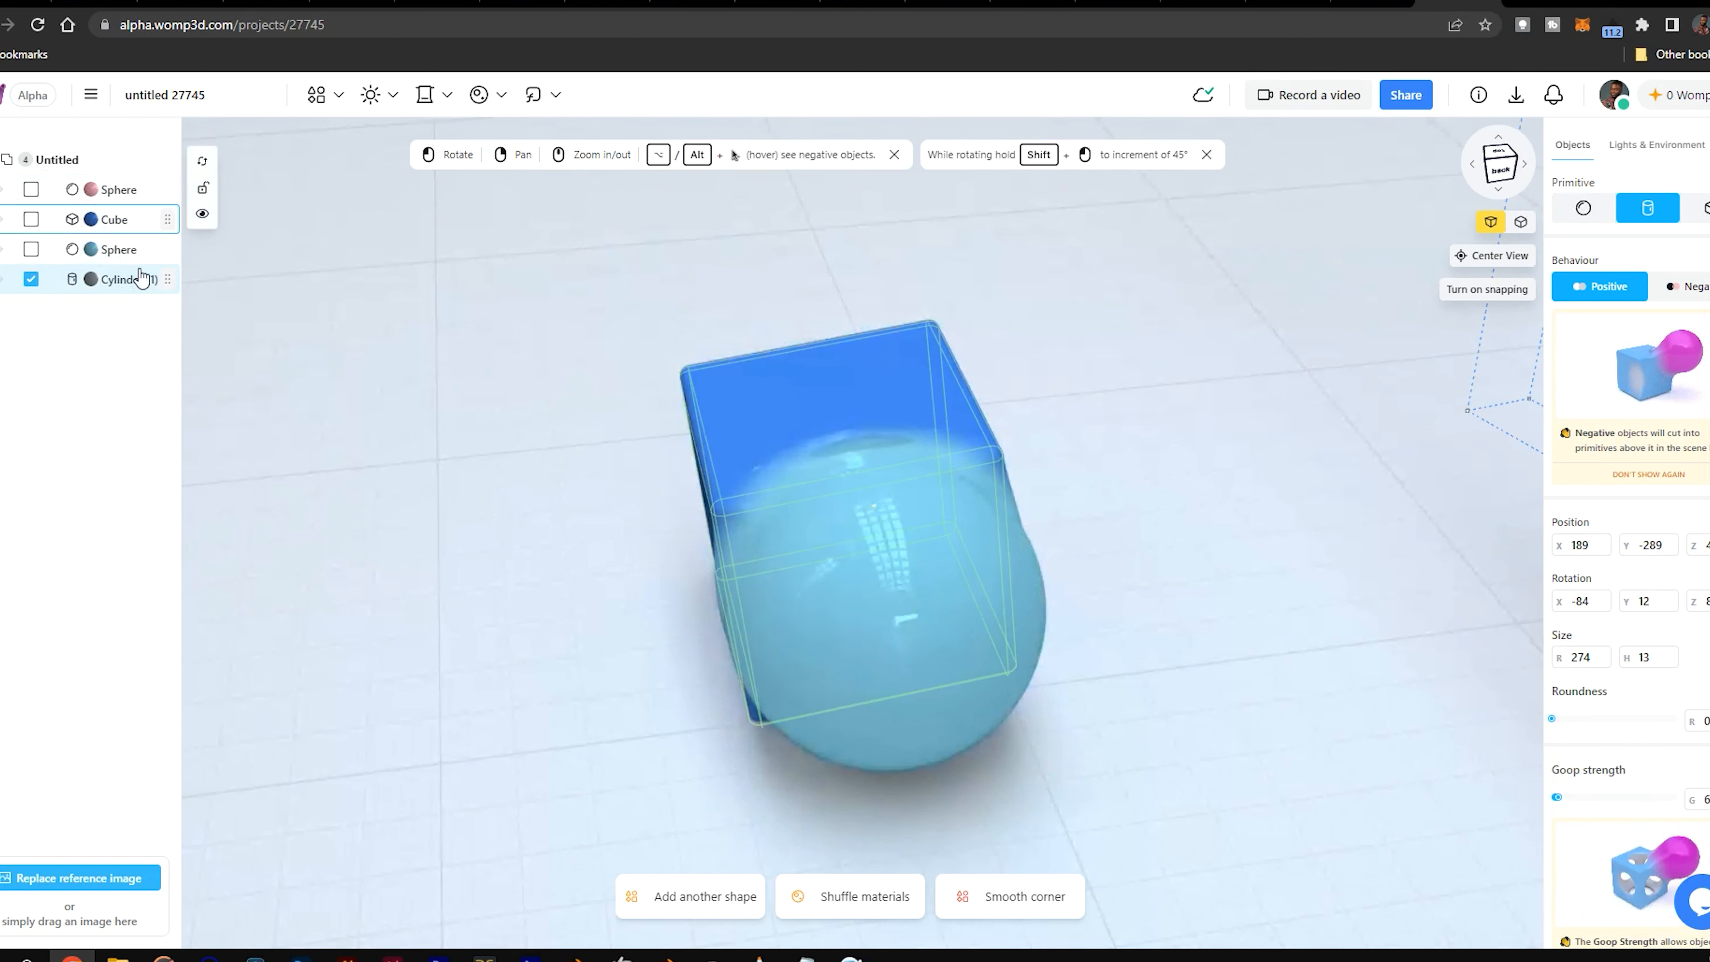
{"action": "left_click_drag", "start_coordinate": [892, 484], "coordinate": [1016, 530]}
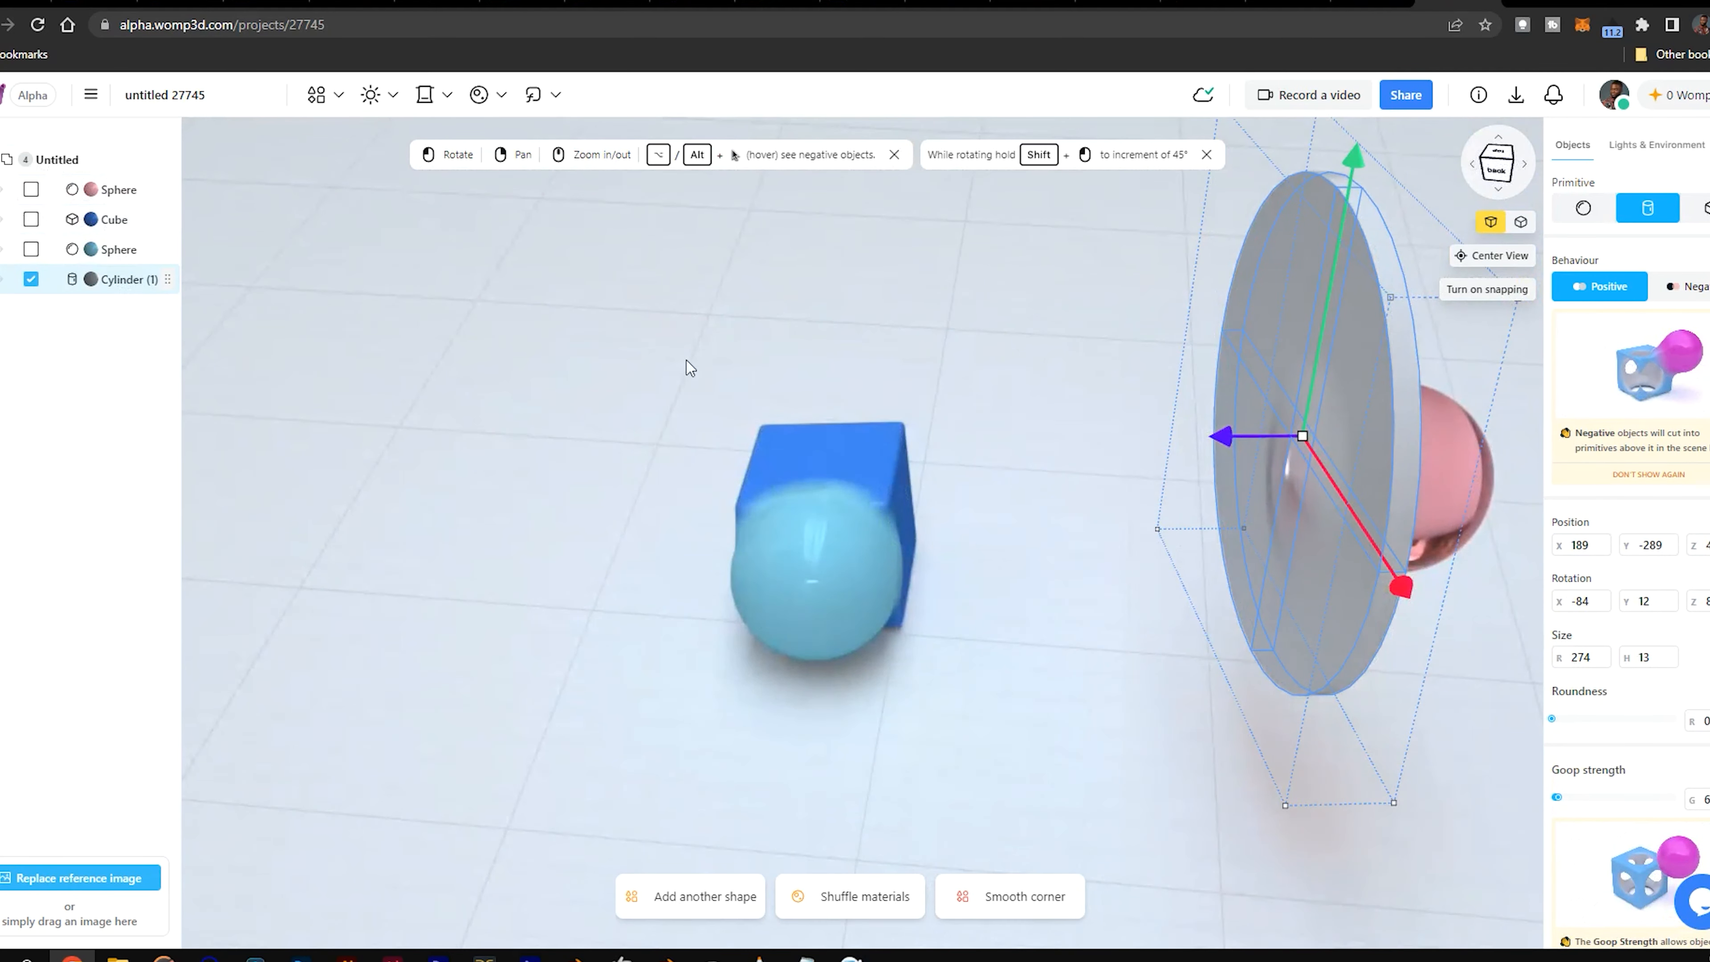
Step: Browse the shared community models and add "Boiling hot chocolate- yes, boiling." to the project
{"action": "left_click", "coordinate": [338, 95]}
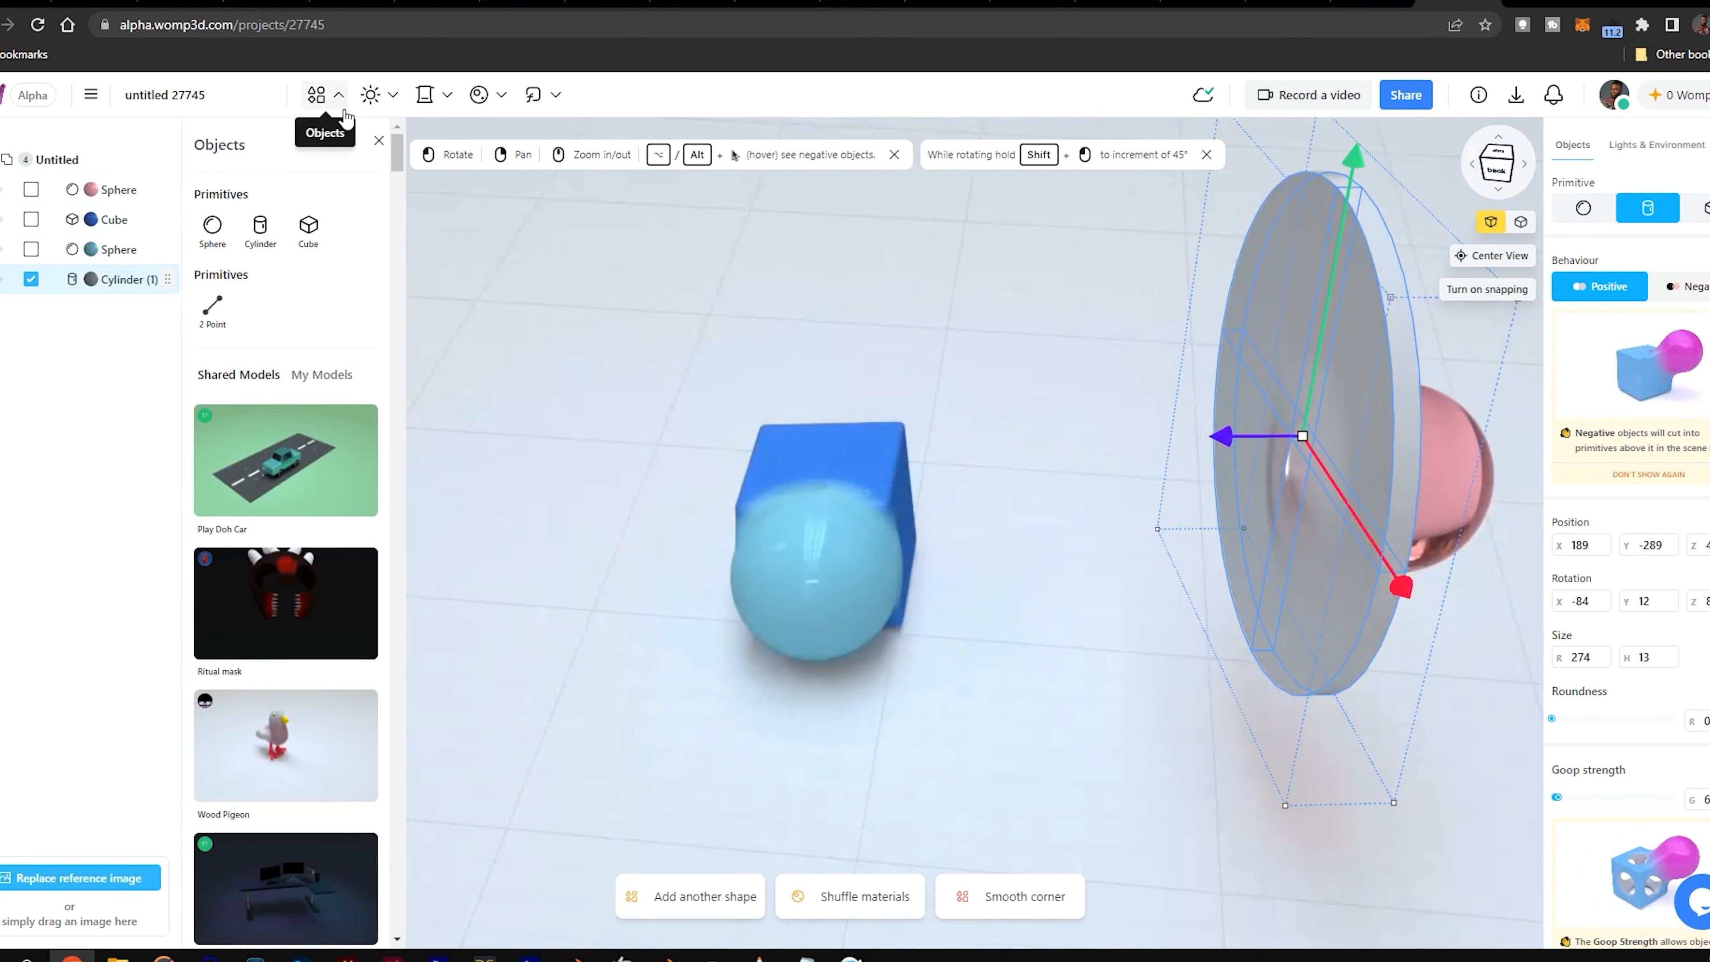
{"action": "scroll", "coordinate": [298, 423], "scroll_direction": "down", "scroll_amount": 12}
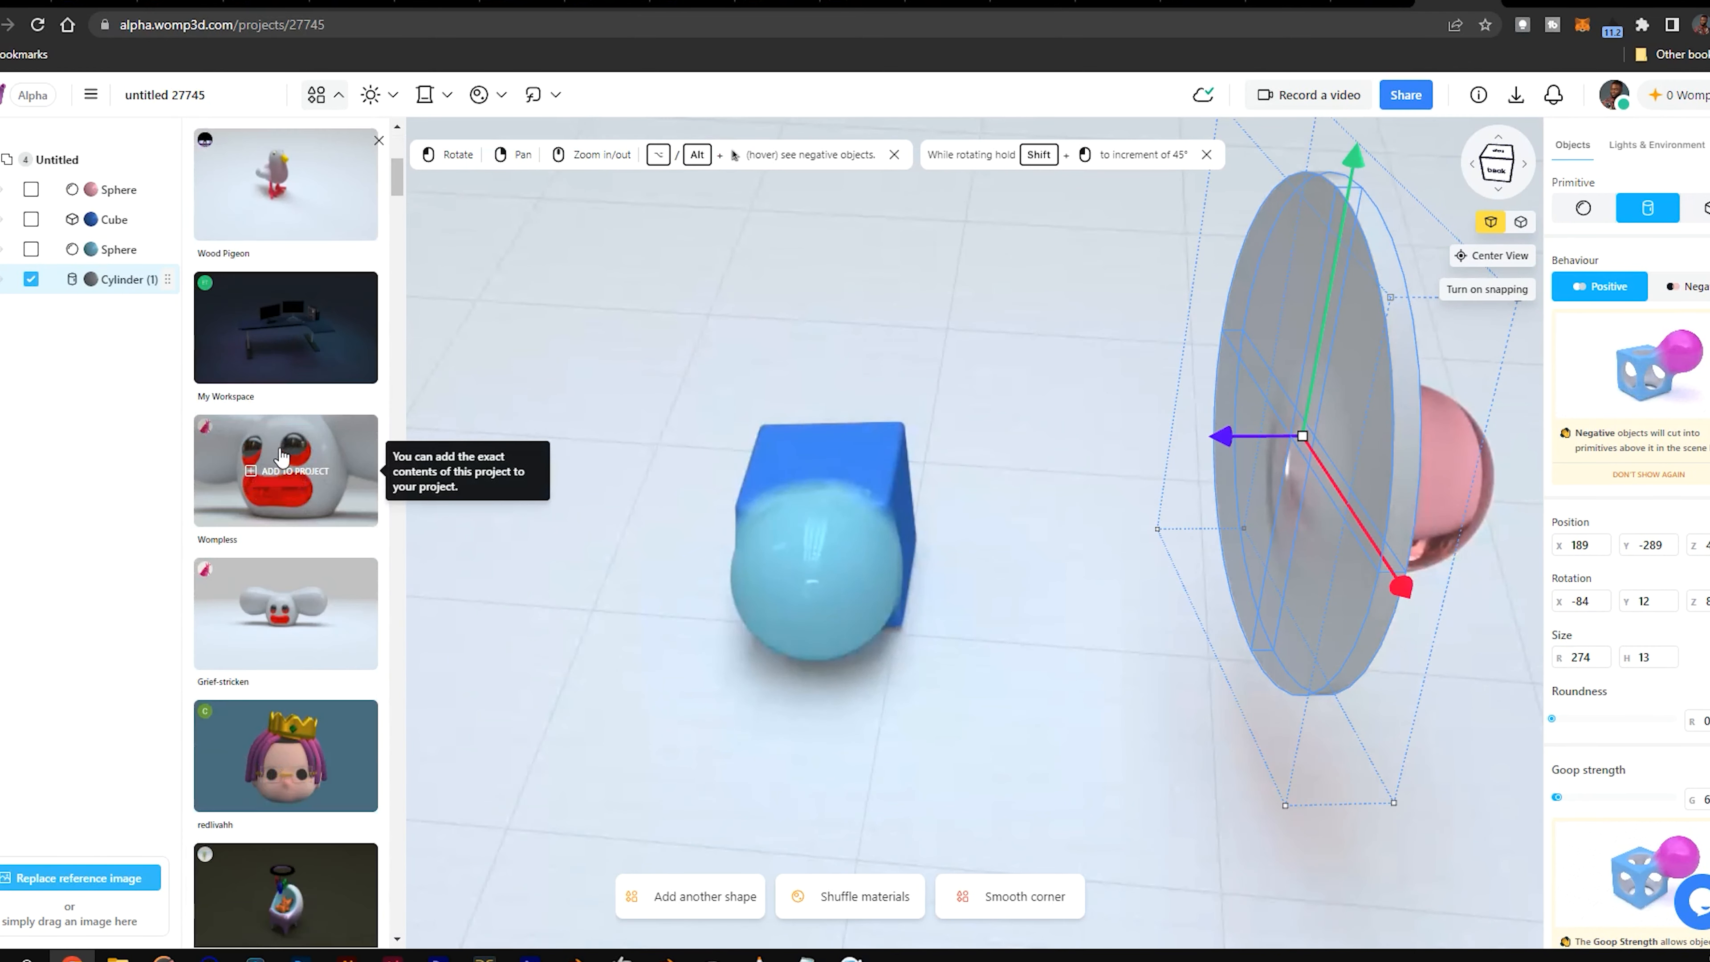
{"action": "scroll", "coordinate": [283, 454], "scroll_direction": "down", "scroll_amount": 9}
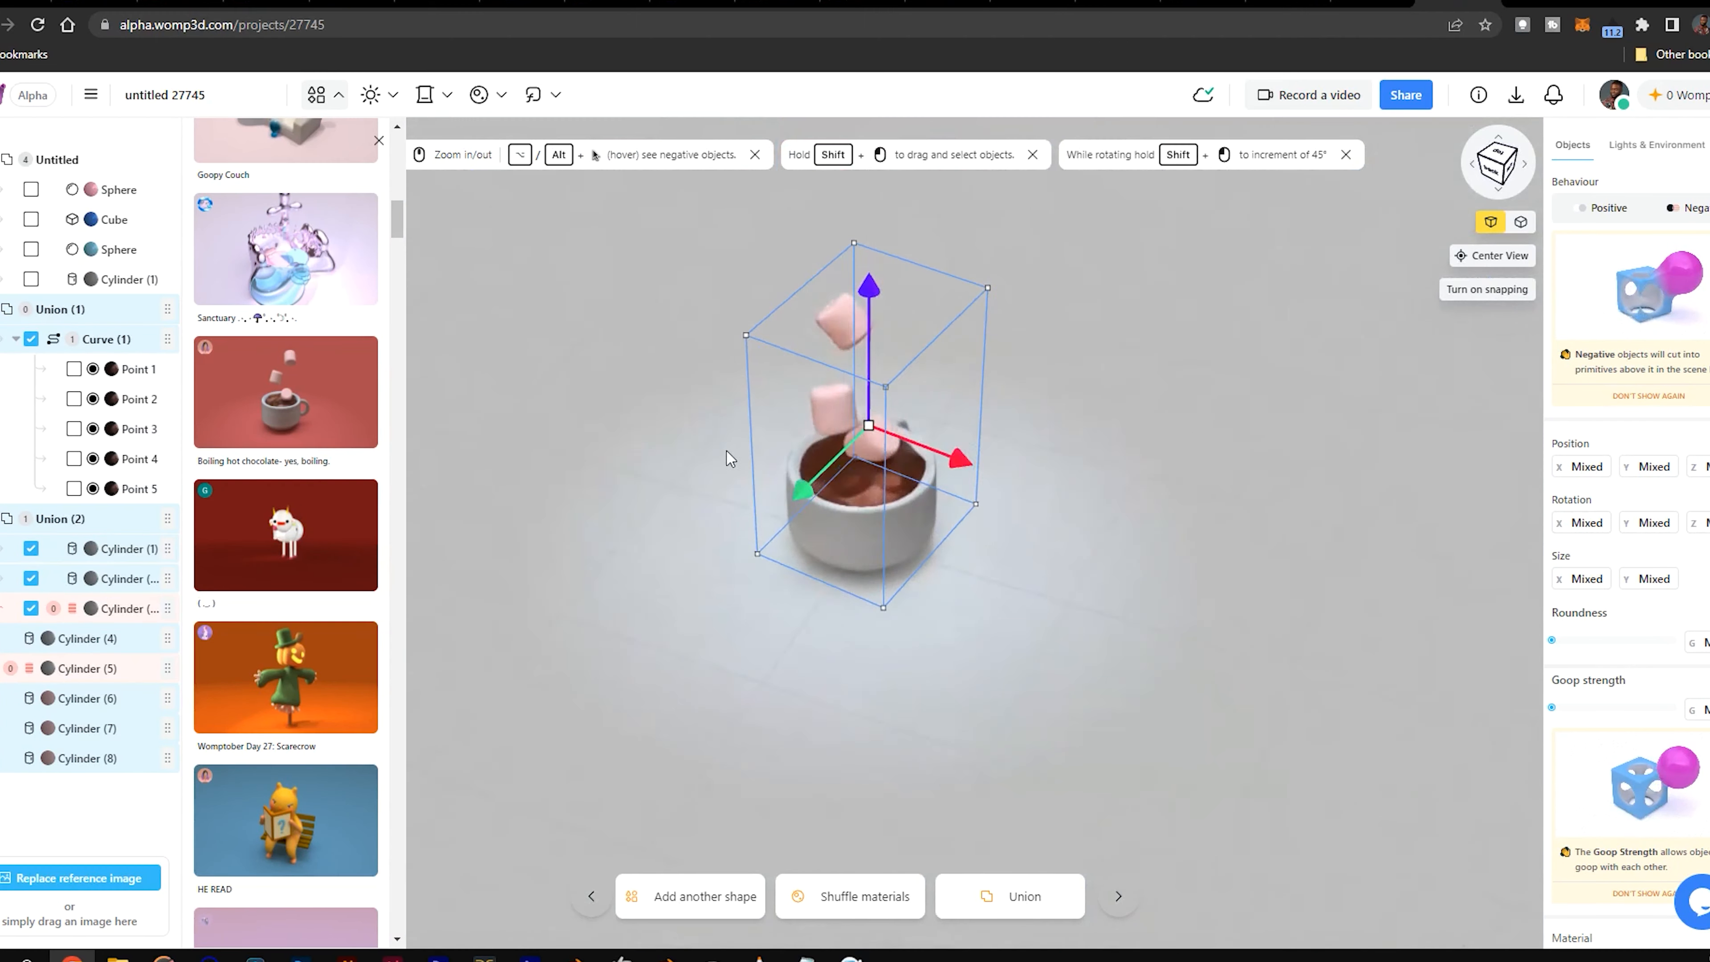
Step: Look over the hot chocolate mug and try several different global lighting environments on the scene
{"action": "left_click_drag", "start_coordinate": [728, 451], "coordinate": [1088, 523]}
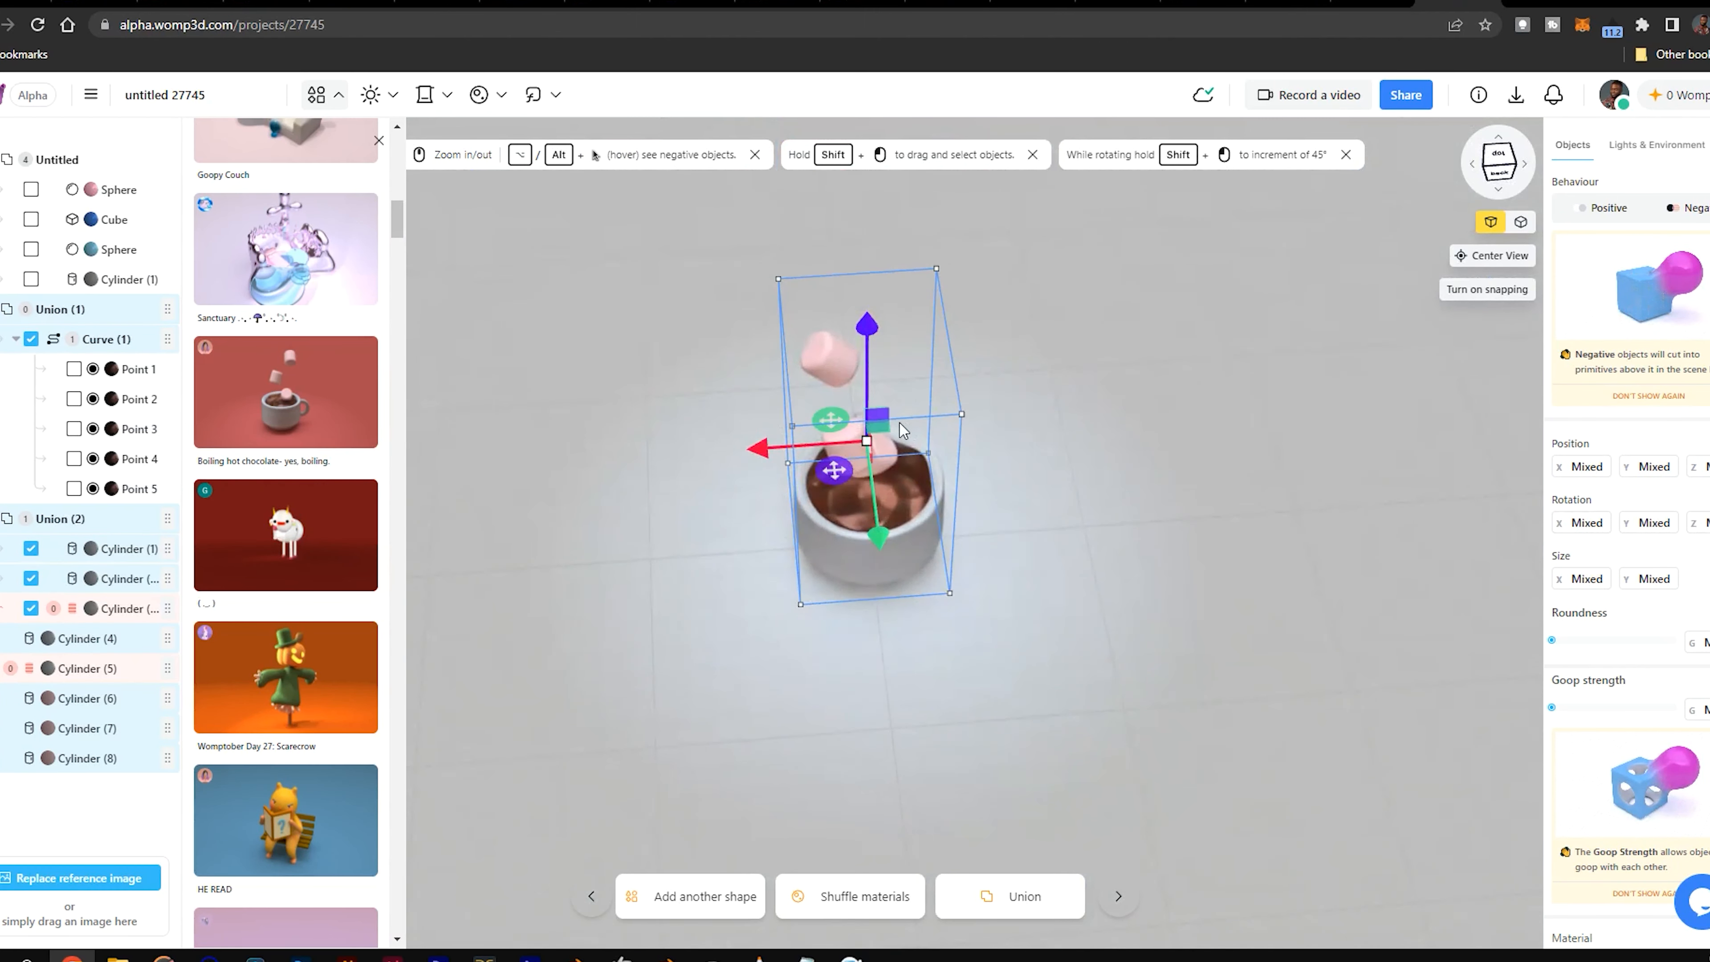
{"action": "scroll", "coordinate": [1088, 442], "scroll_direction": "up", "scroll_amount": 3}
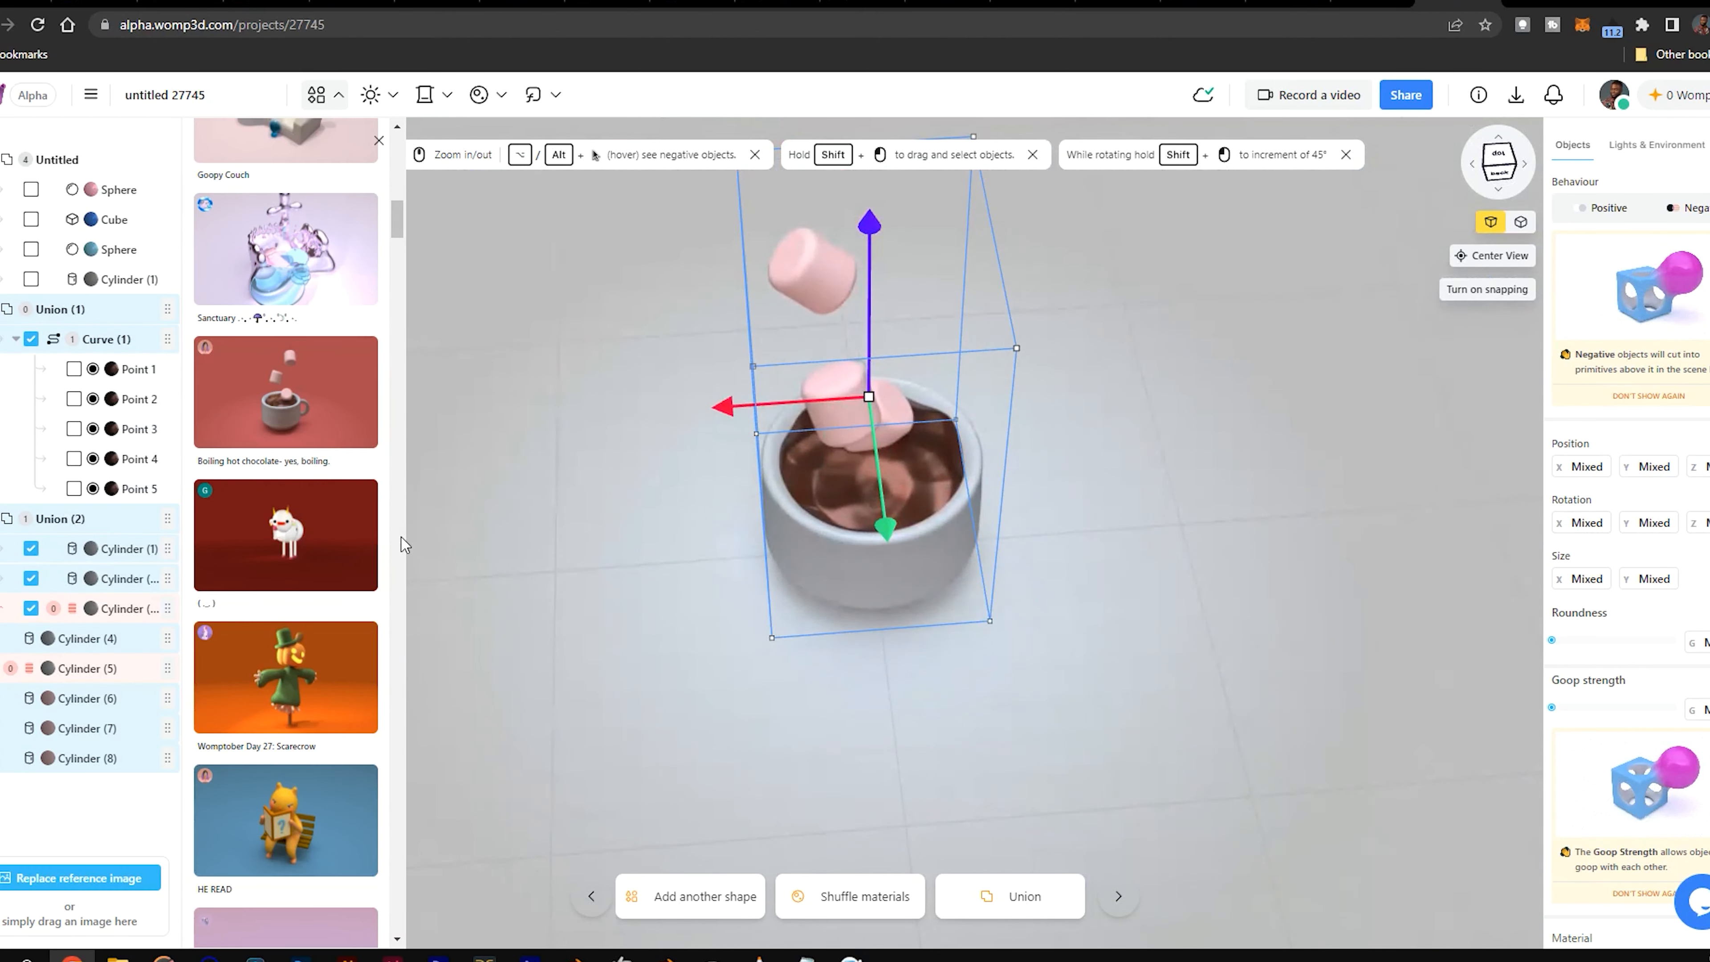
{"action": "scroll", "coordinate": [453, 519], "scroll_direction": "down", "scroll_amount": 2}
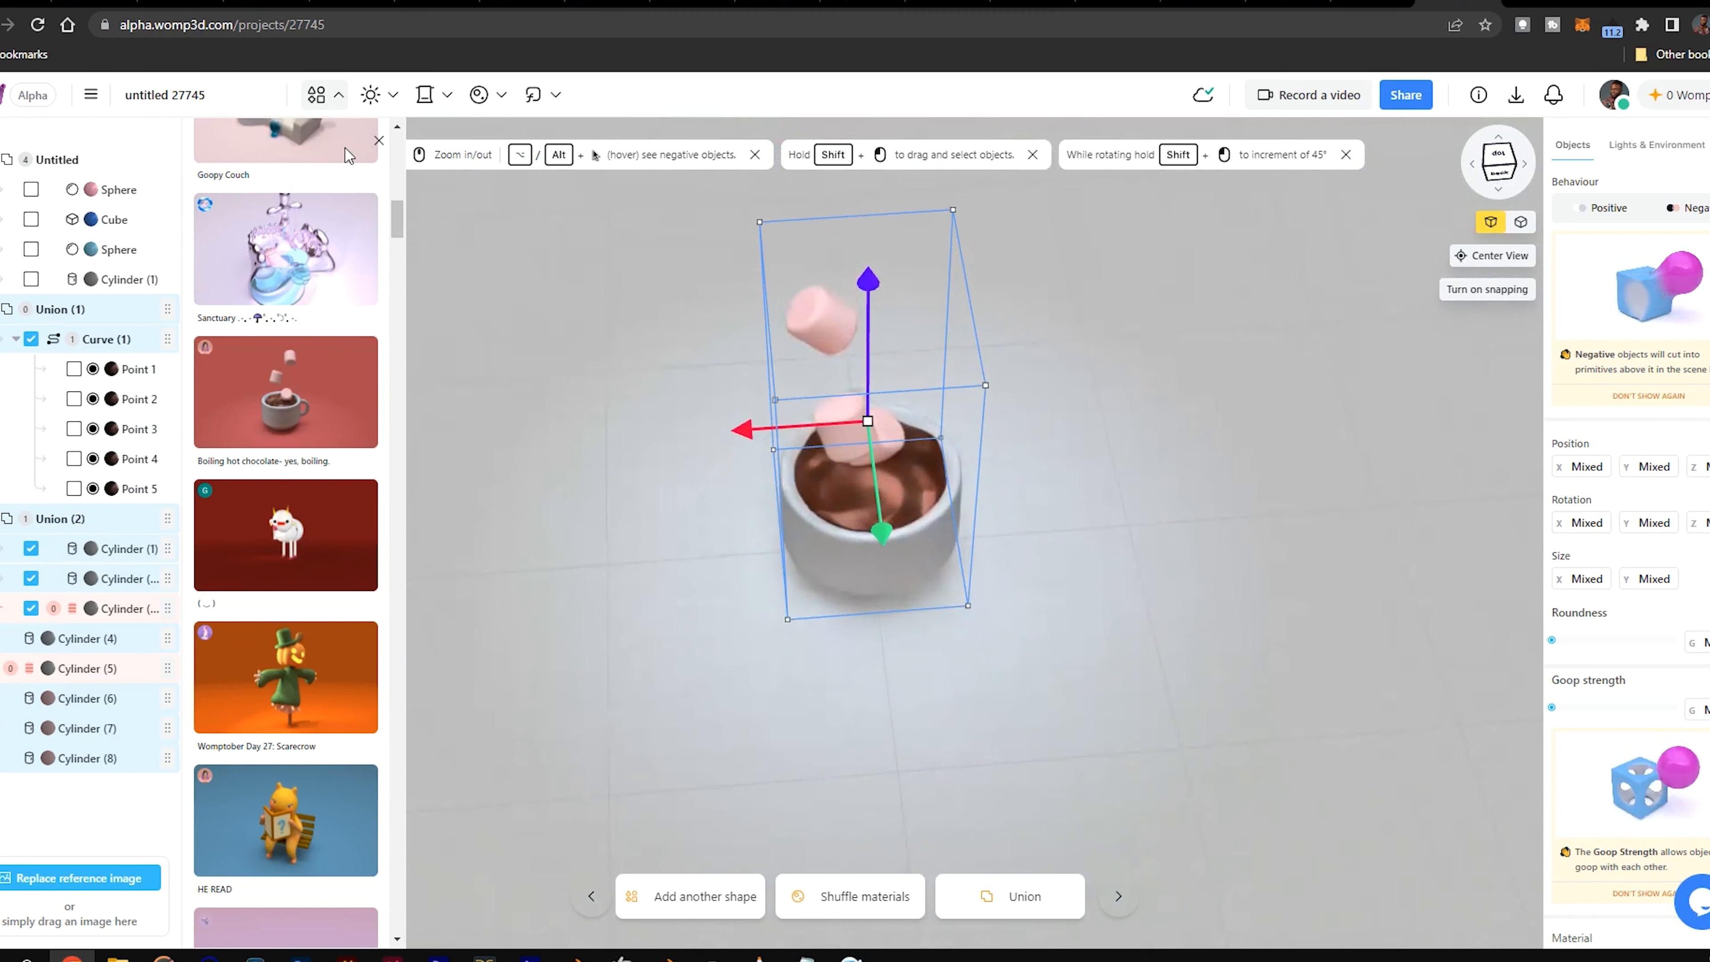
{"action": "left_click", "coordinate": [393, 96]}
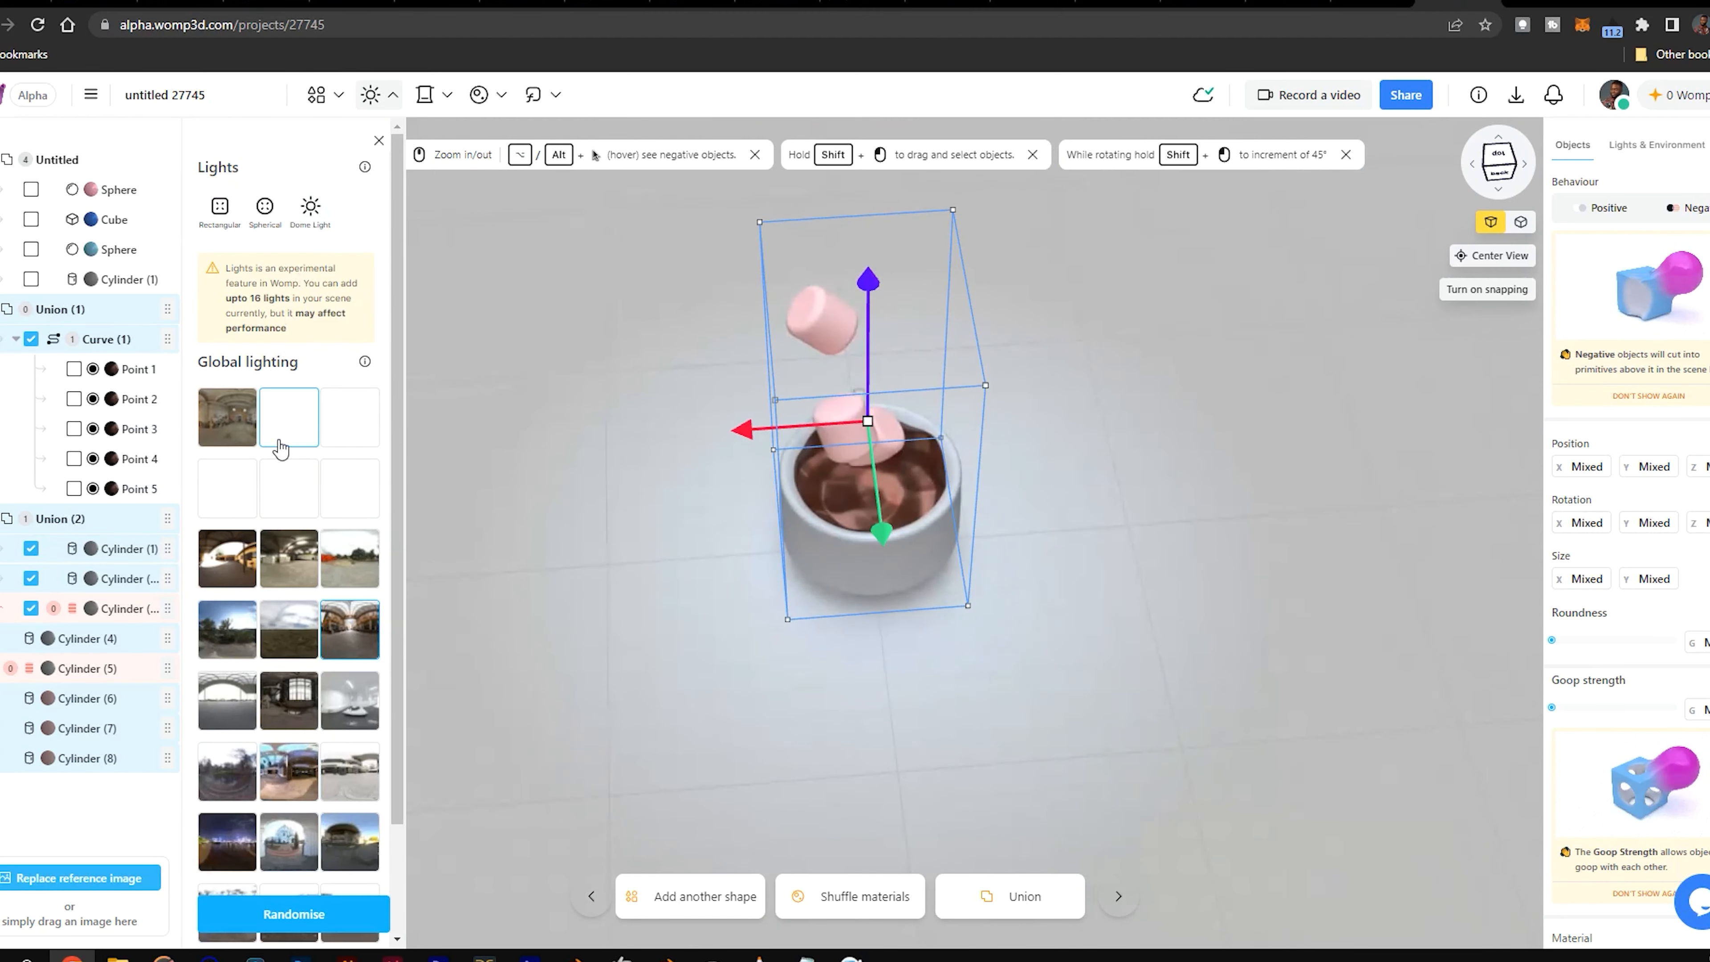
{"action": "scroll", "coordinate": [290, 458], "scroll_direction": "down", "scroll_amount": 1}
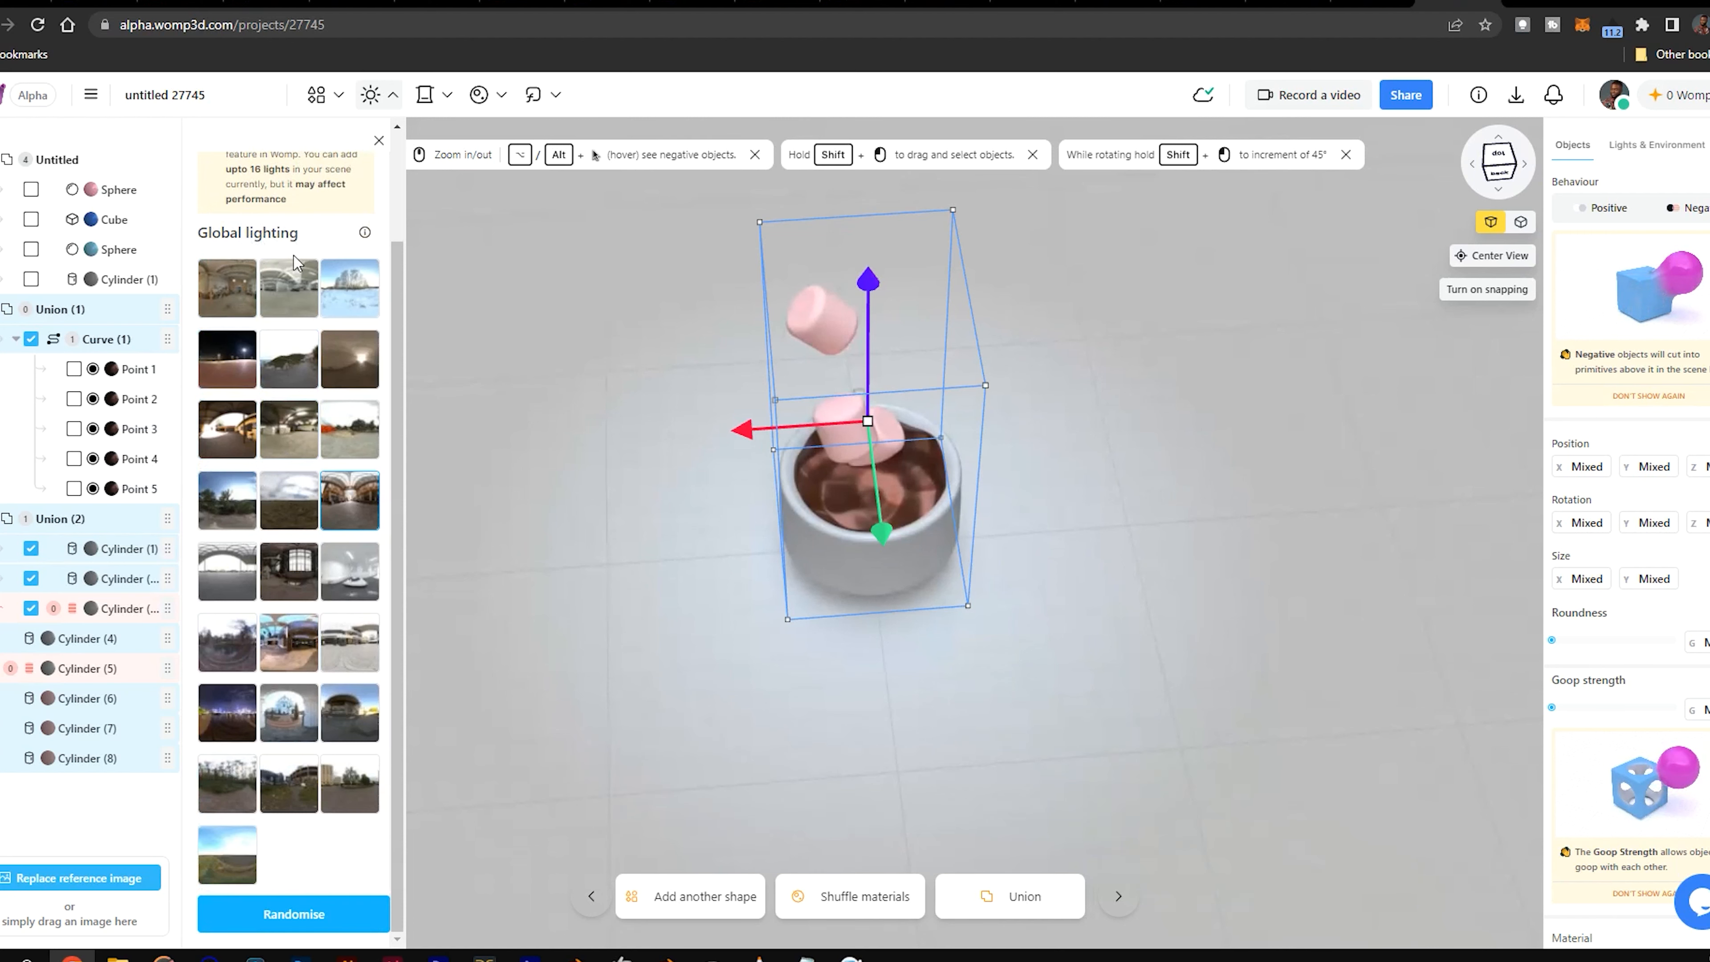
{"action": "left_click", "coordinate": [227, 288]}
{"action": "scroll", "coordinate": [593, 431], "scroll_direction": "up", "scroll_amount": 4}
{"action": "left_click_drag", "start_coordinate": [691, 481], "coordinate": [1209, 396]}
{"action": "left_click", "coordinate": [271, 446]}
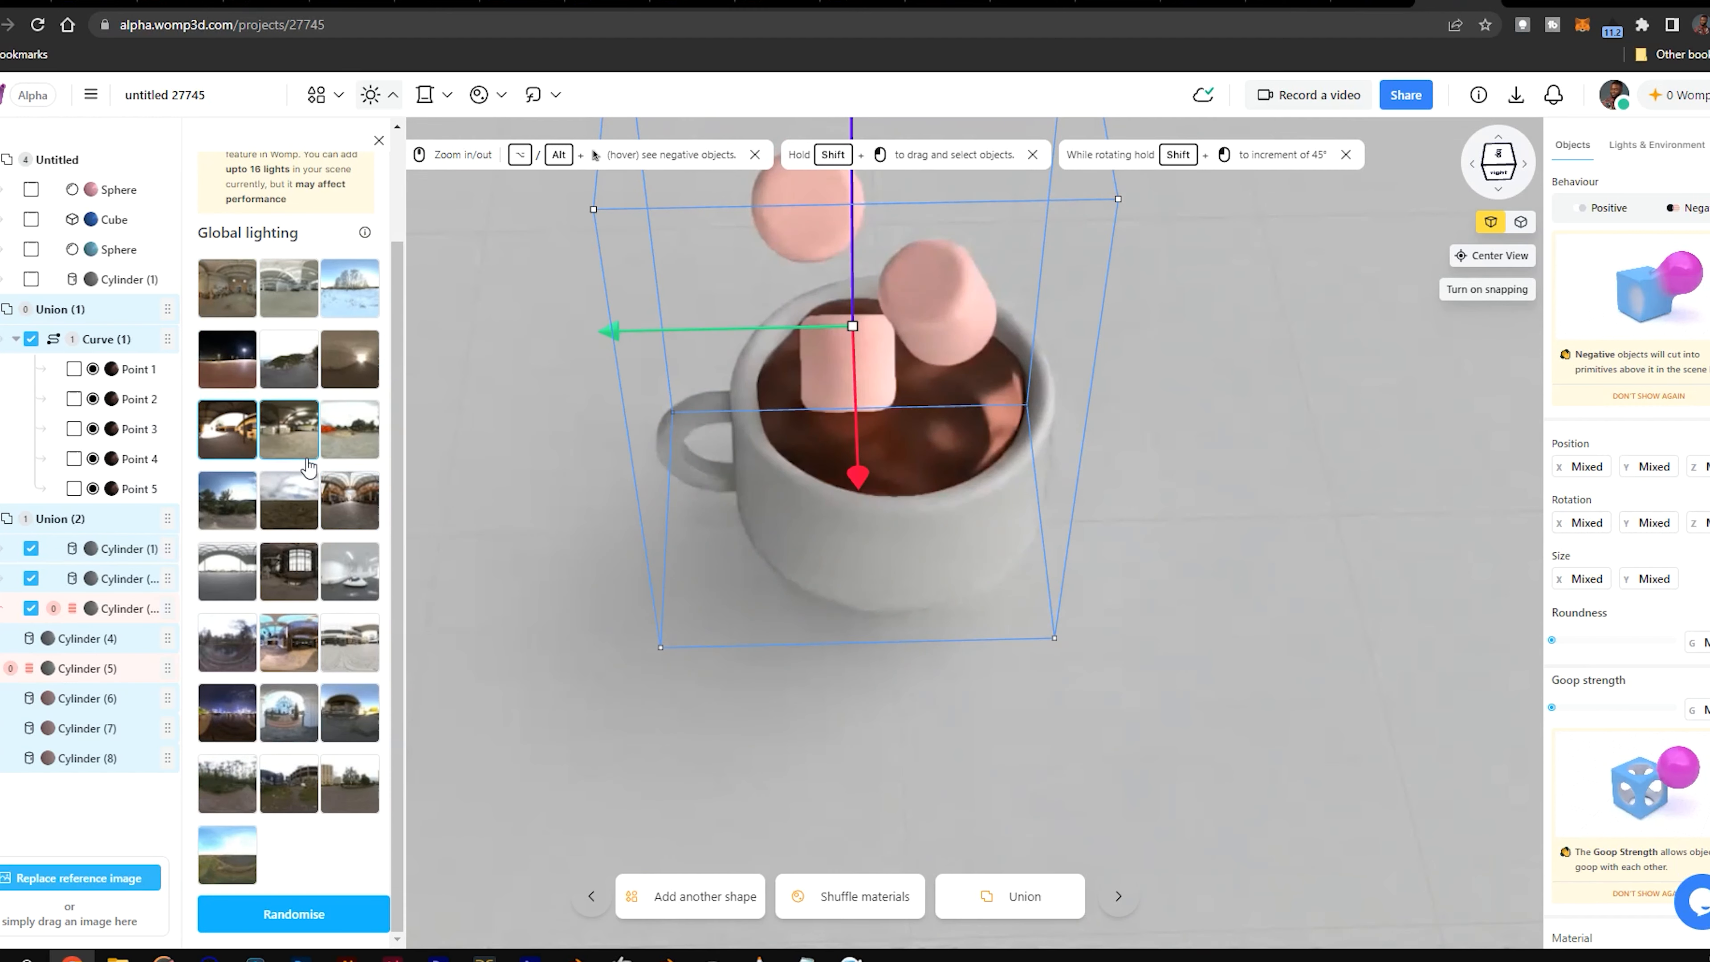
{"action": "left_click", "coordinate": [349, 560]}
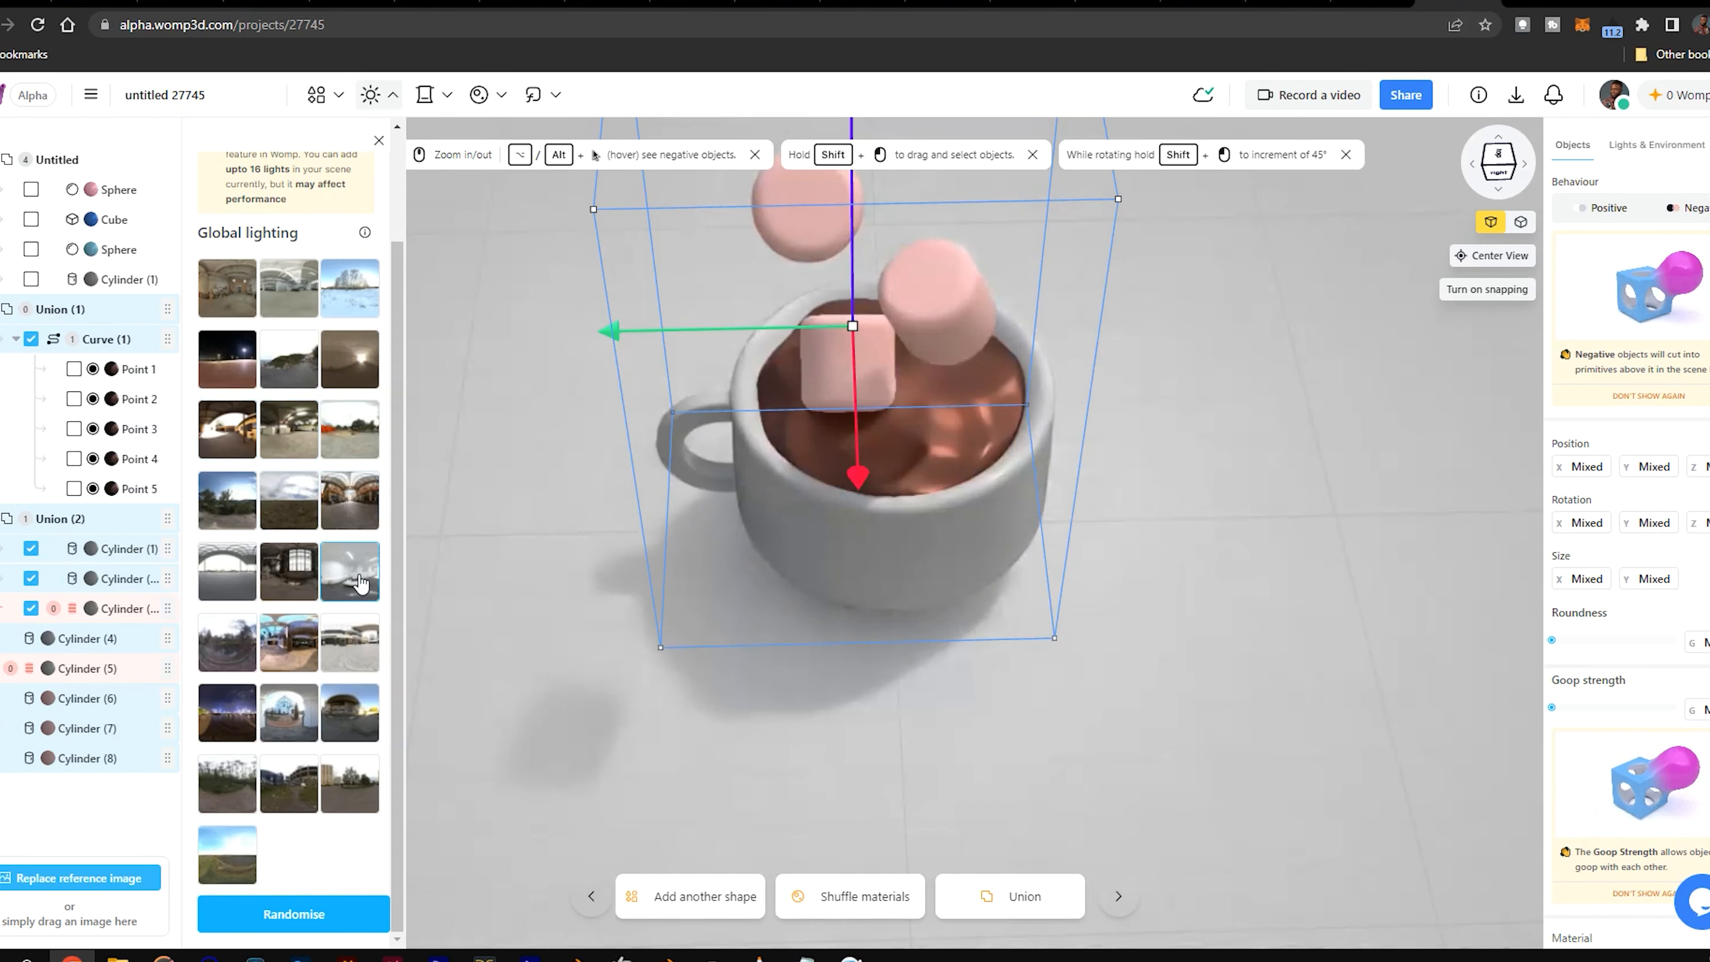
Step: Orbit around the lit mug and check the computer's CPU performance in Task Manager
{"action": "left_click_drag", "start_coordinate": [742, 616], "coordinate": [498, 508]}
{"action": "right_click_drag", "start_coordinate": [1199, 421], "coordinate": [1125, 521]}
{"action": "key", "text": "ctrl+shift+Escape"}
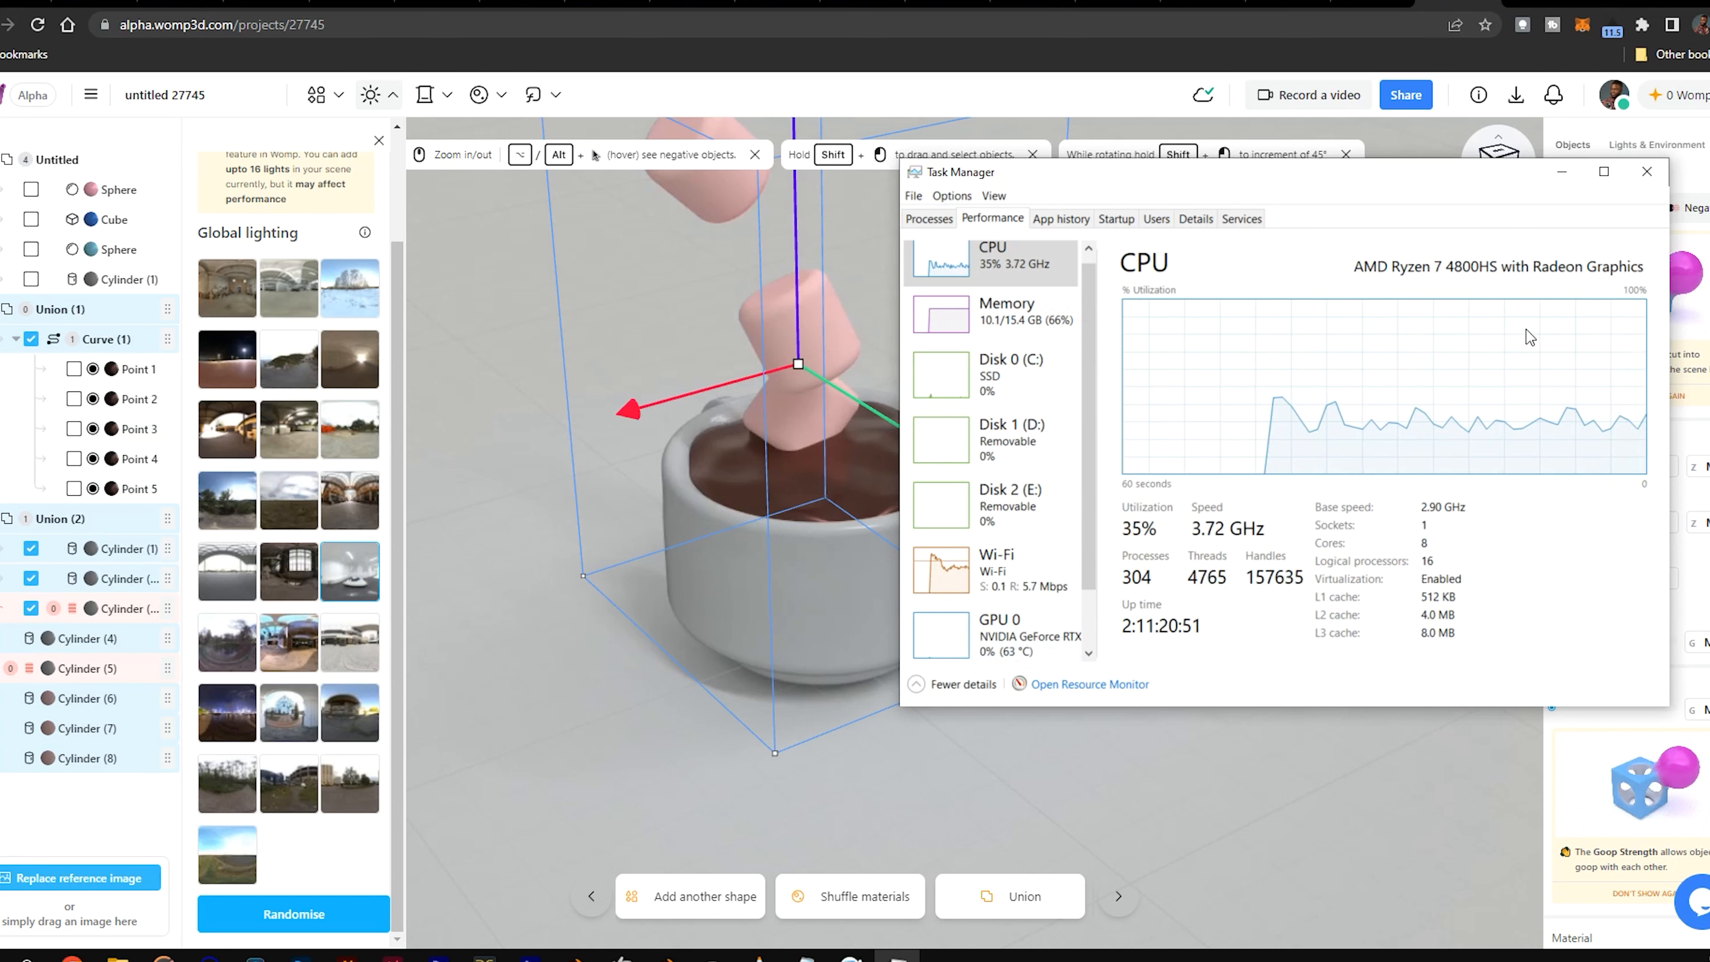
{"action": "left_click", "coordinate": [1644, 174]}
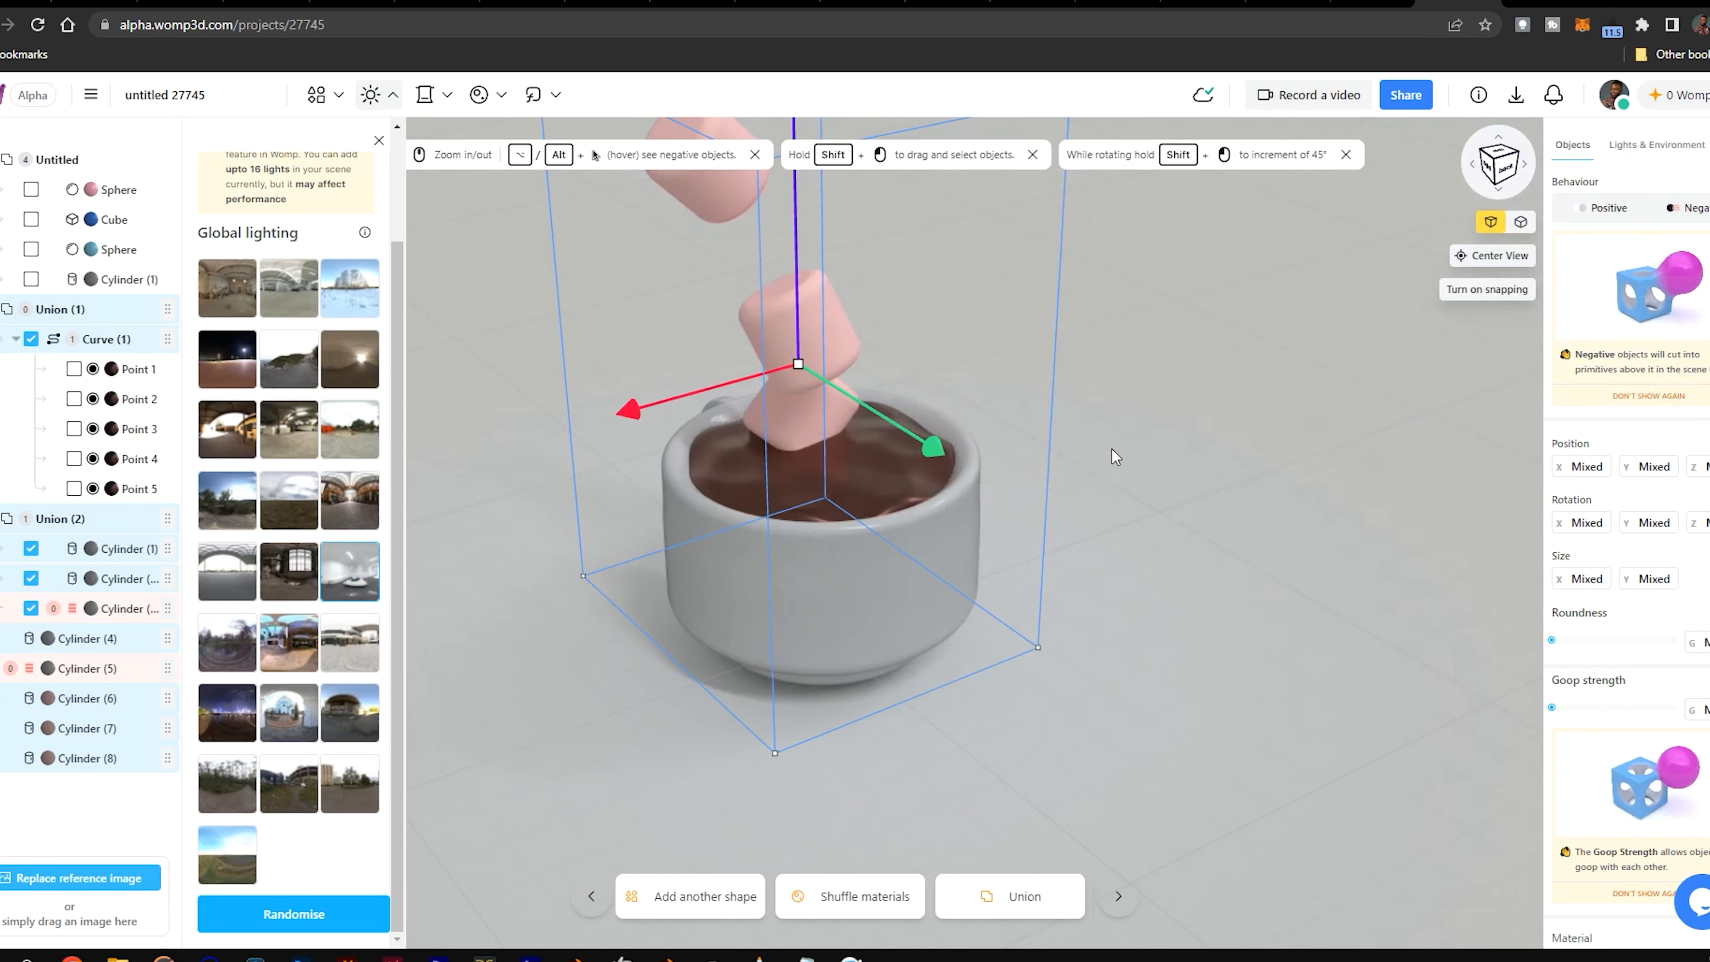
Step: Try another global lighting environment and compare the mug and marshmallows up close from the side and from above
{"action": "scroll", "coordinate": [705, 559], "scroll_direction": "down", "scroll_amount": 5}
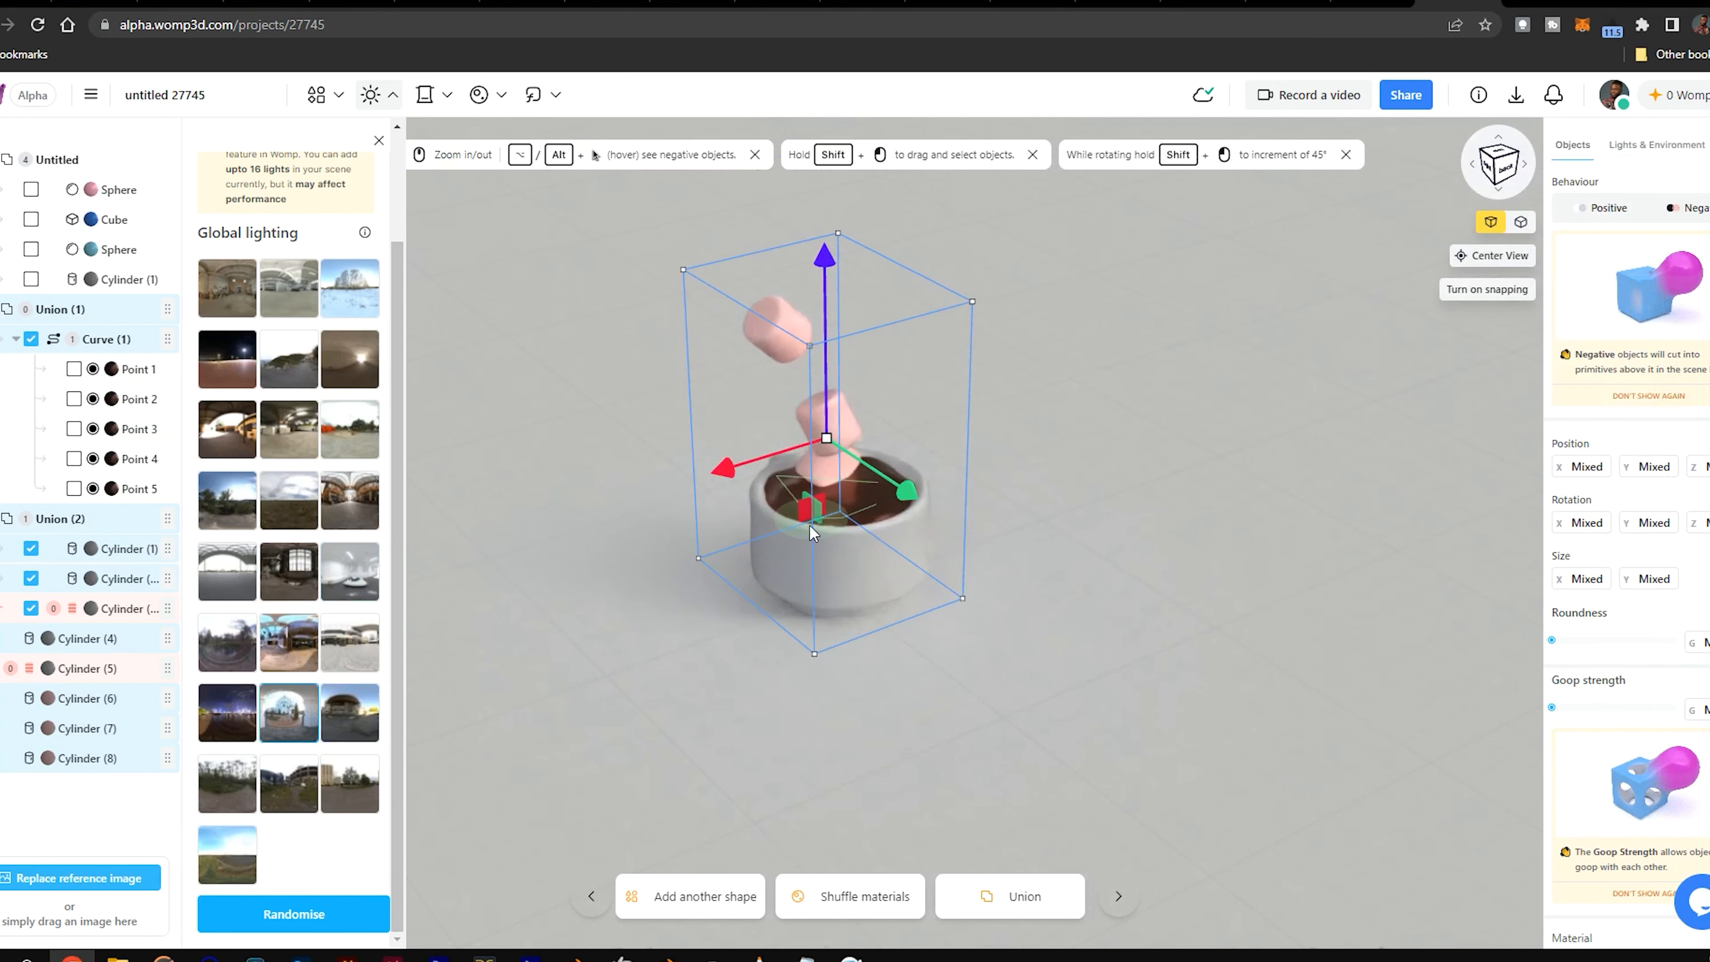
{"action": "scroll", "coordinate": [810, 525], "scroll_direction": "up", "scroll_amount": 5}
{"action": "left_click_drag", "start_coordinate": [1092, 541], "coordinate": [950, 413]}
{"action": "scroll", "coordinate": [1189, 427], "scroll_direction": "up", "scroll_amount": 3}
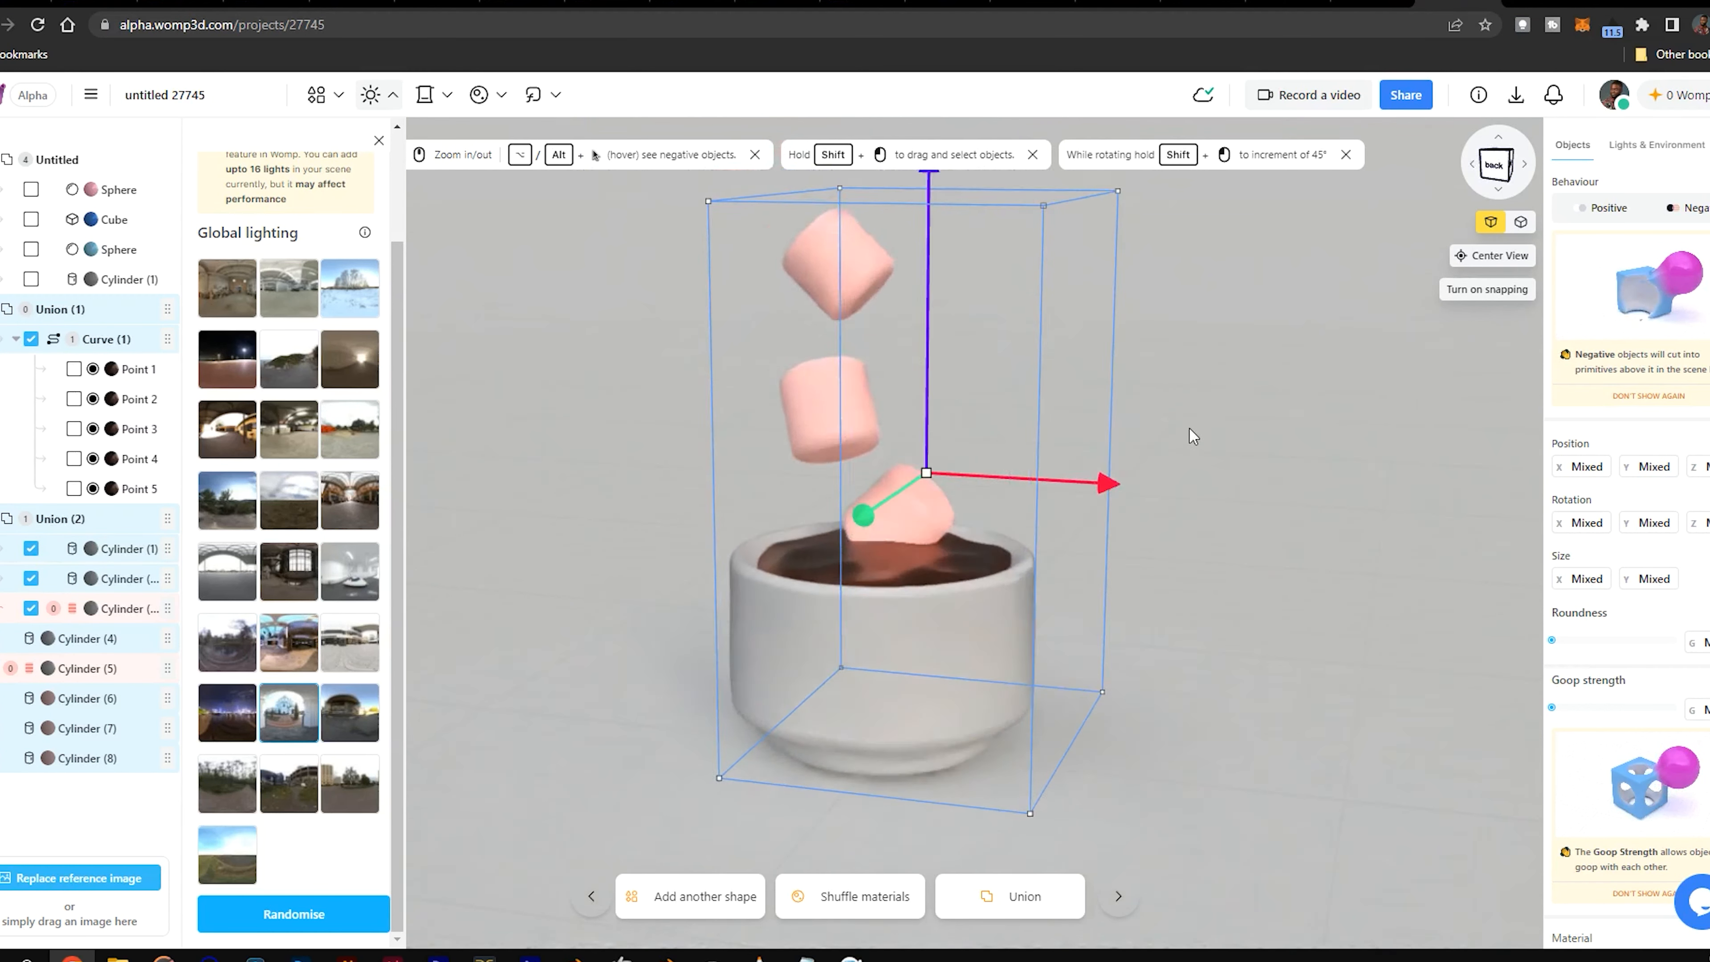
{"action": "left_click_drag", "start_coordinate": [1253, 393], "coordinate": [1148, 580]}
{"action": "left_click_drag", "start_coordinate": [1129, 612], "coordinate": [1127, 616]}
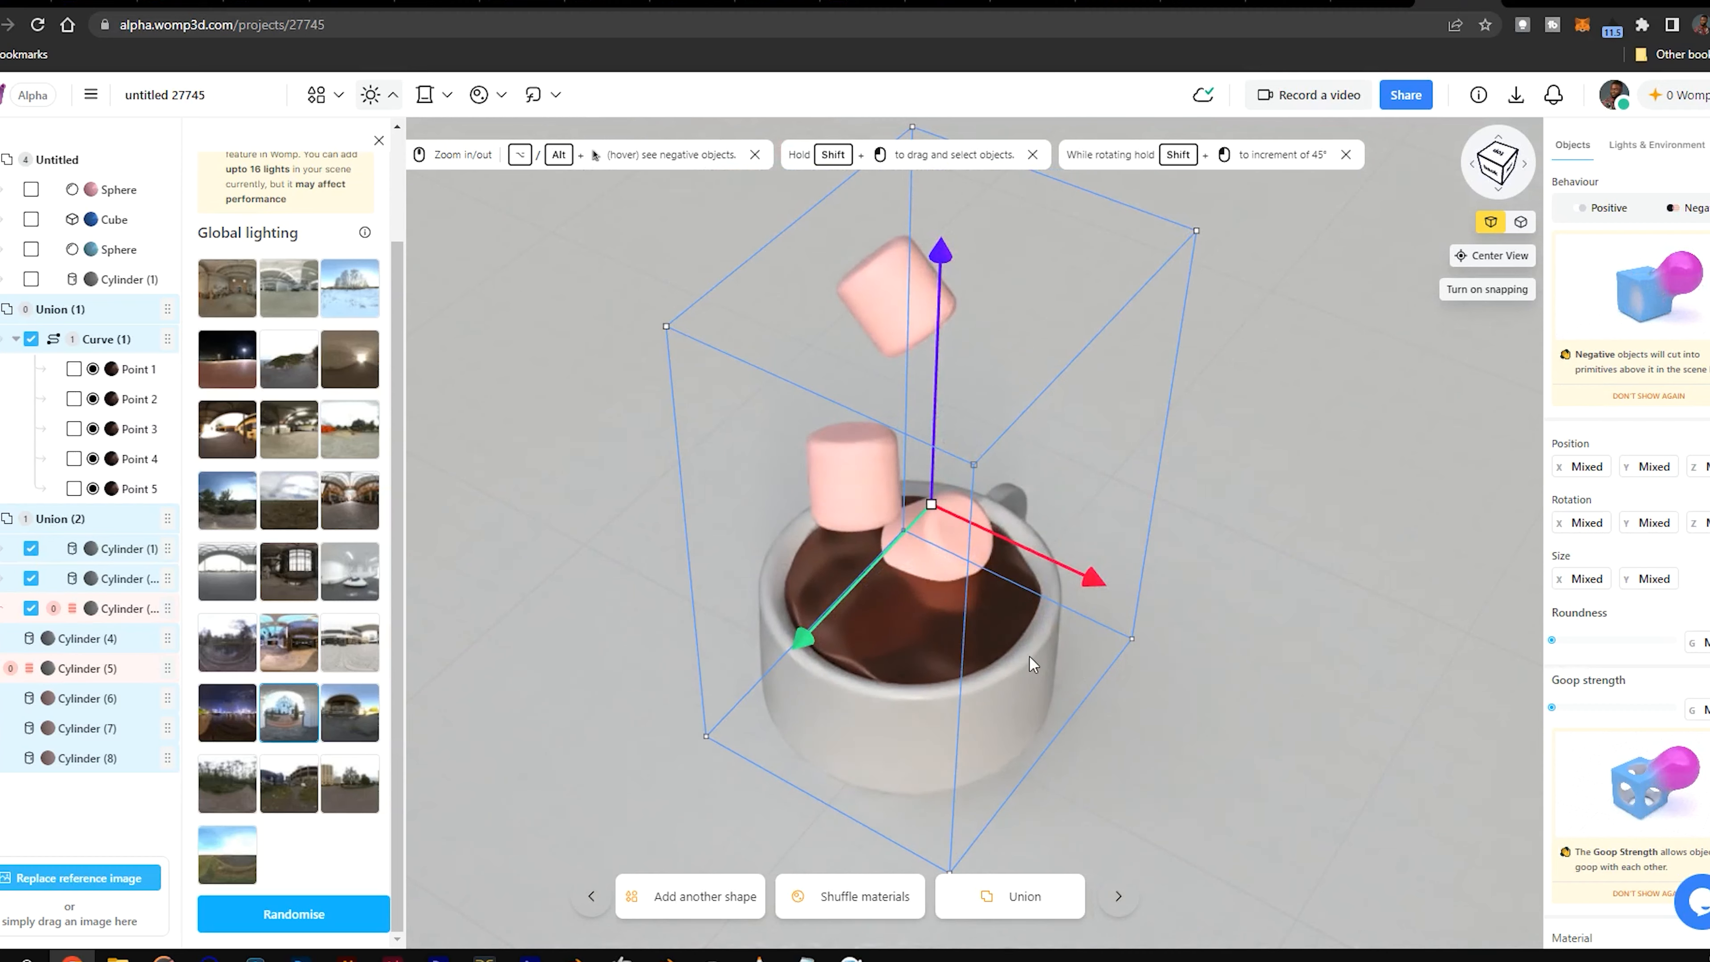
Step: Try pink and light grey backdrop colours, set the backdrop to bright blue, and view the mug against it
{"action": "left_click", "coordinate": [446, 95]}
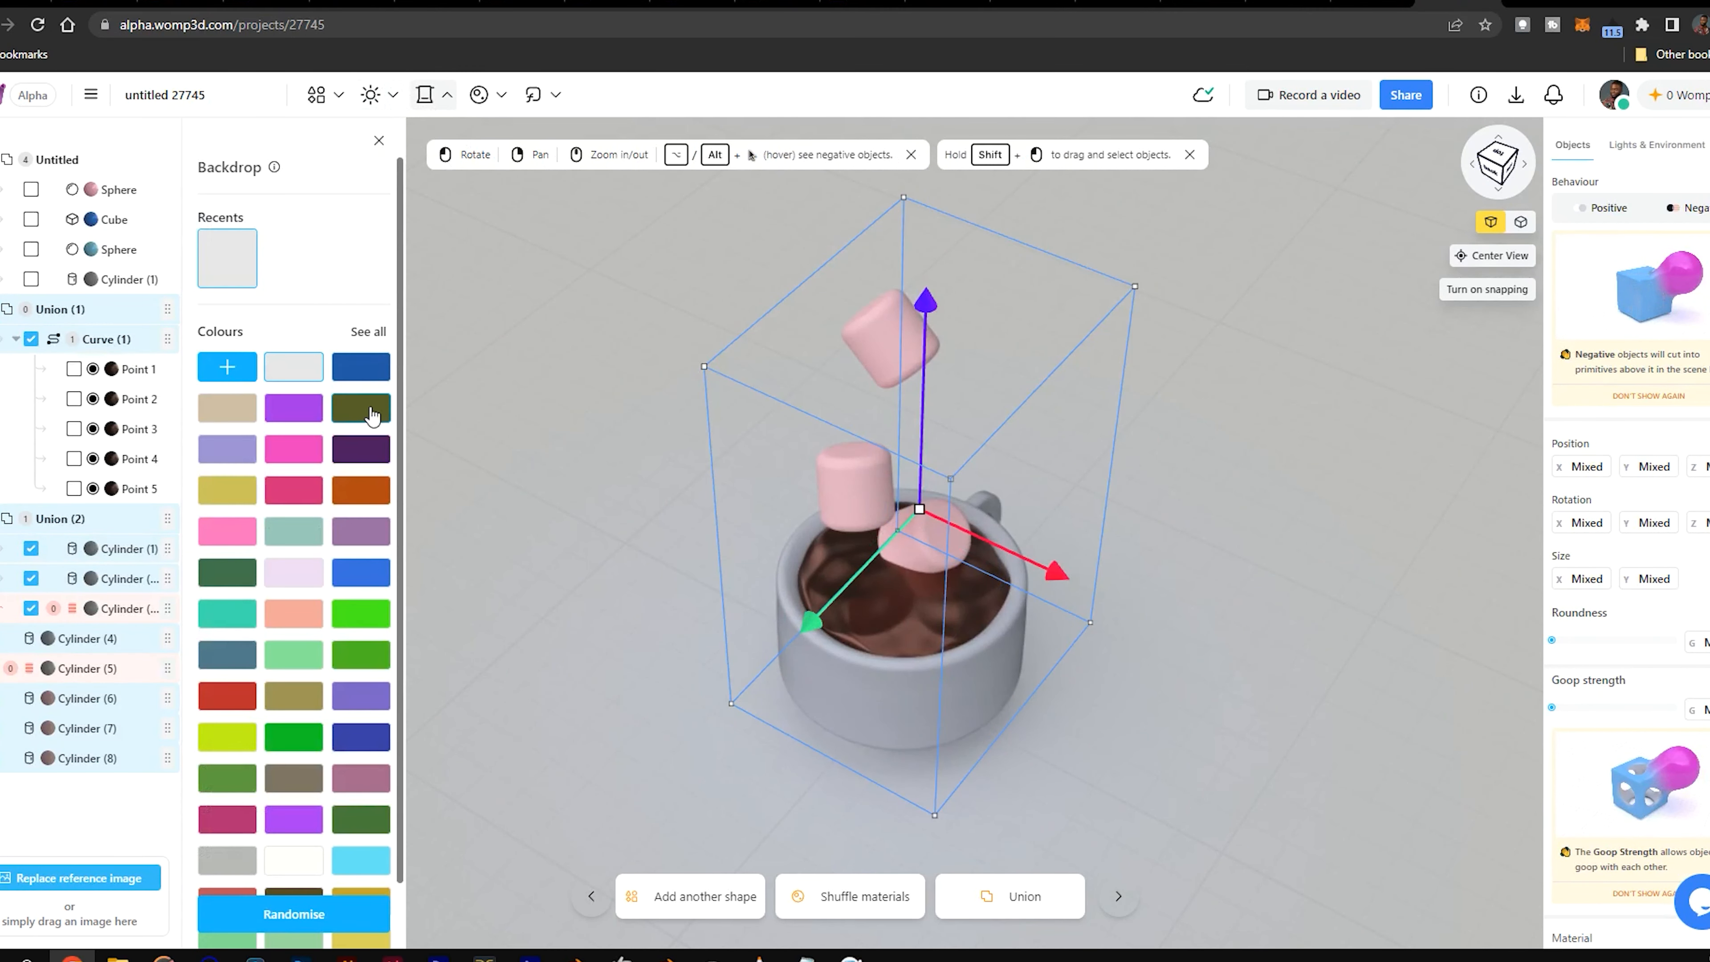
{"action": "left_click", "coordinate": [292, 458]}
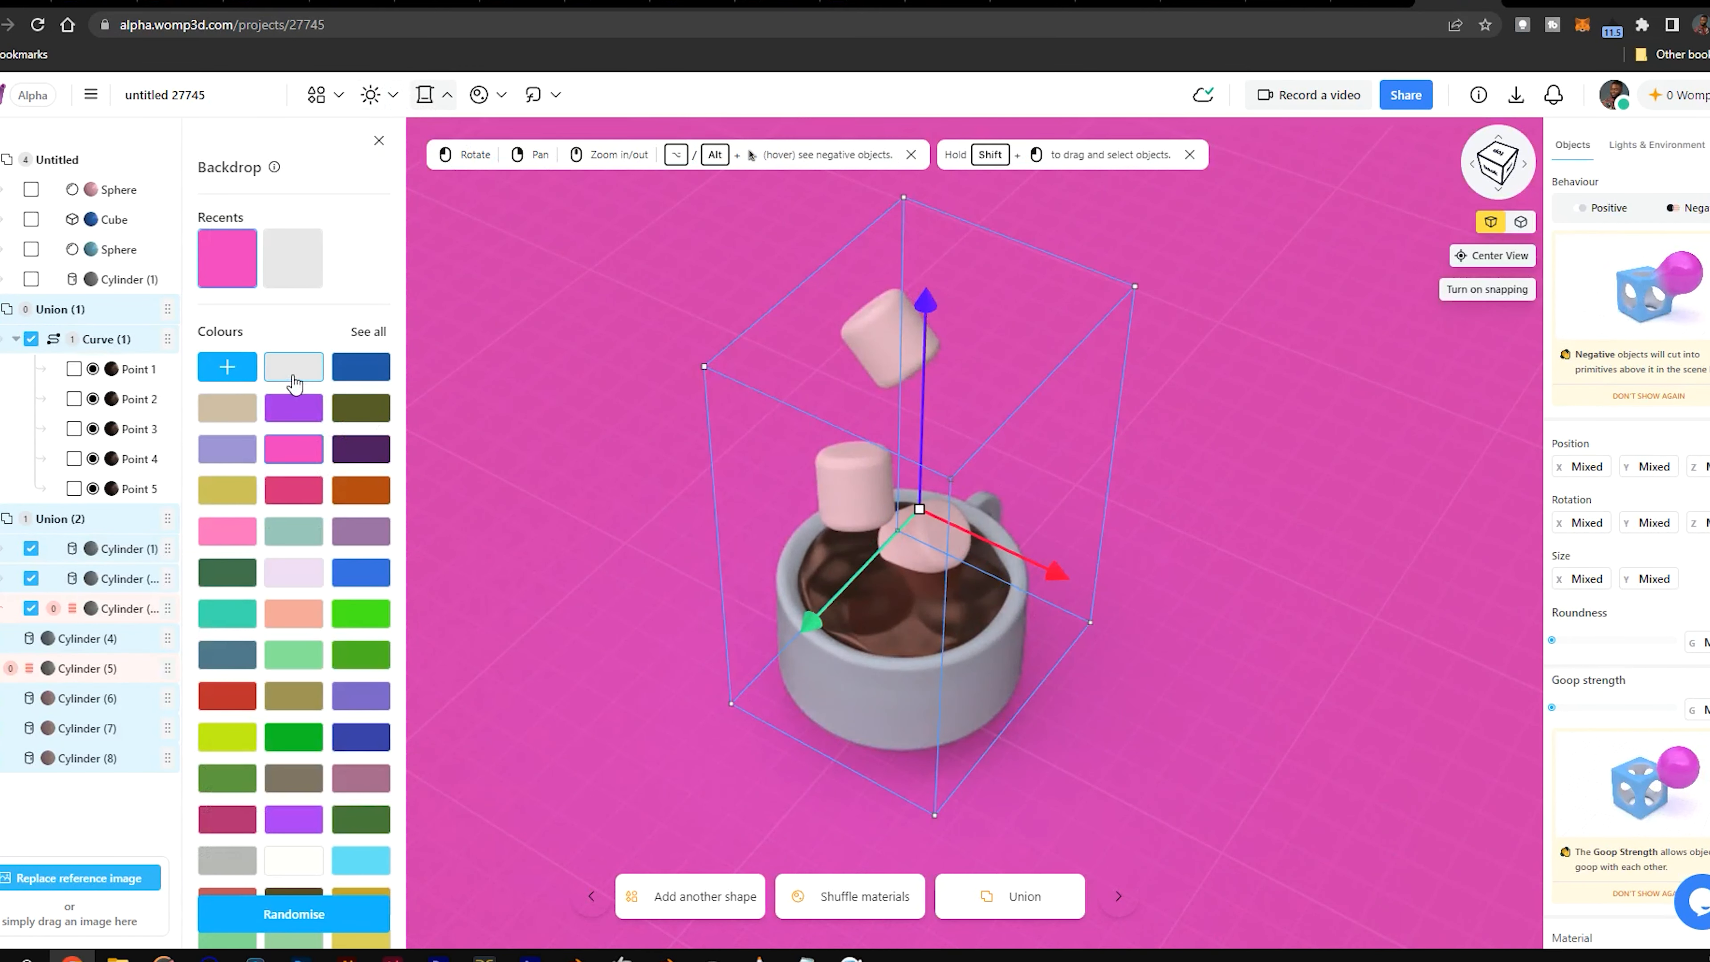
{"action": "left_click", "coordinate": [293, 373]}
{"action": "left_click", "coordinate": [372, 585]}
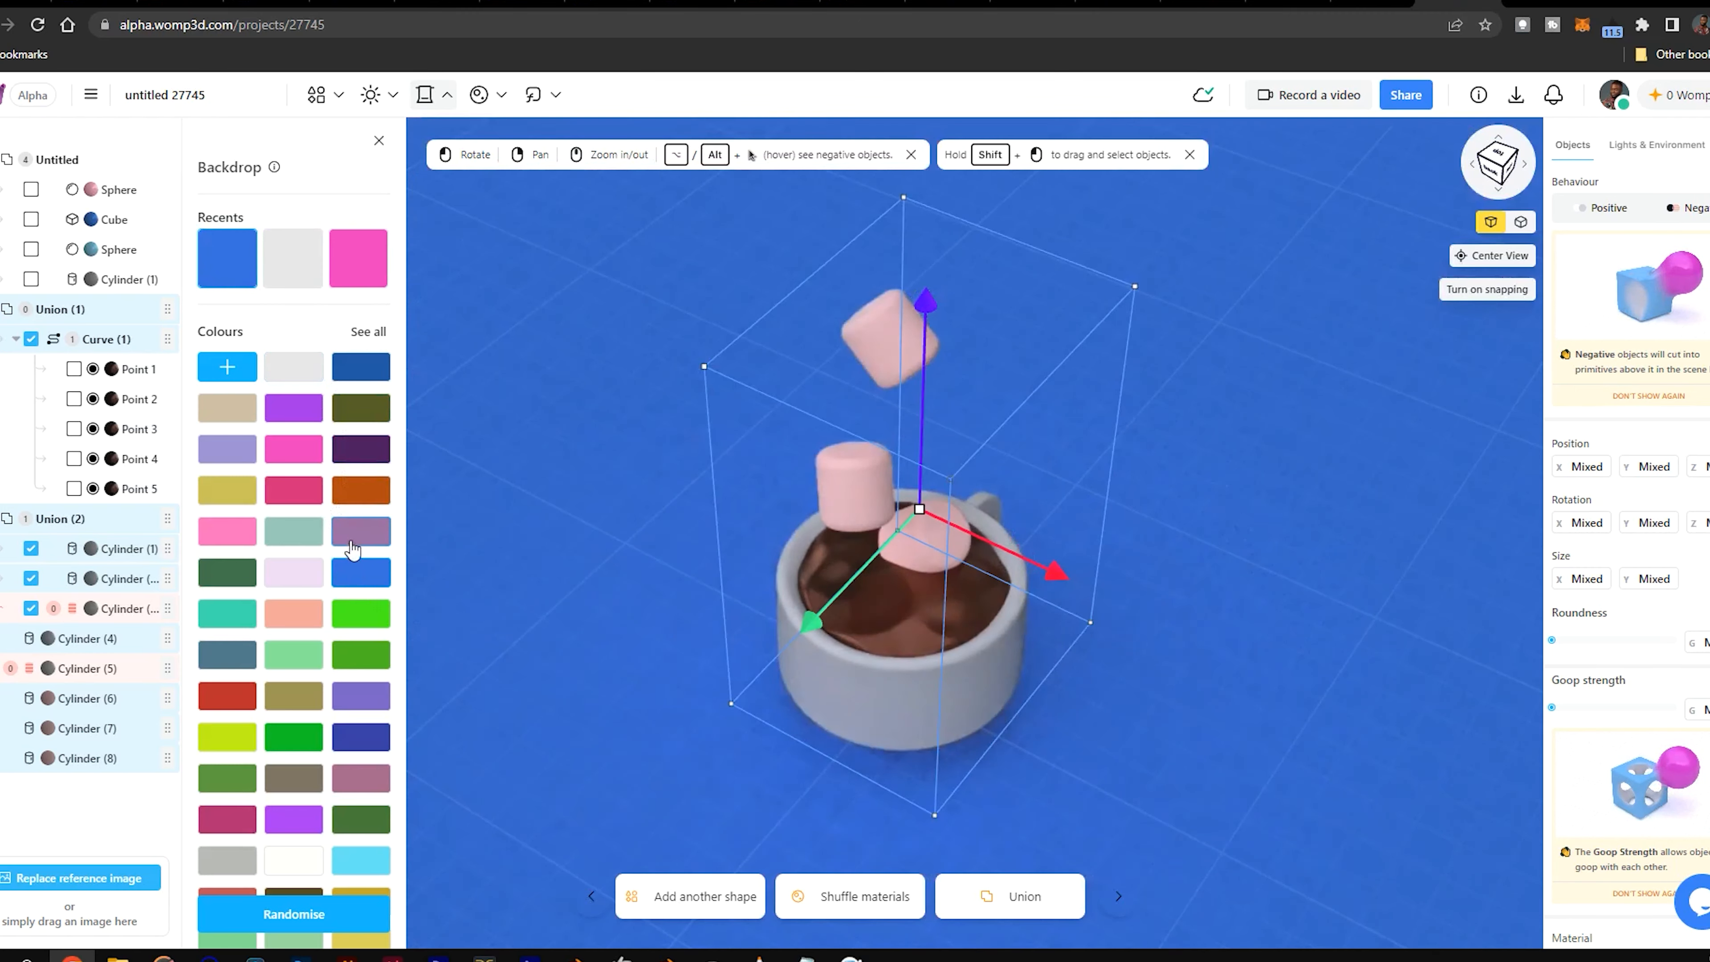
{"action": "scroll", "coordinate": [791, 595], "scroll_direction": "down", "scroll_amount": 5}
{"action": "left_click_drag", "start_coordinate": [1141, 649], "coordinate": [916, 472]}
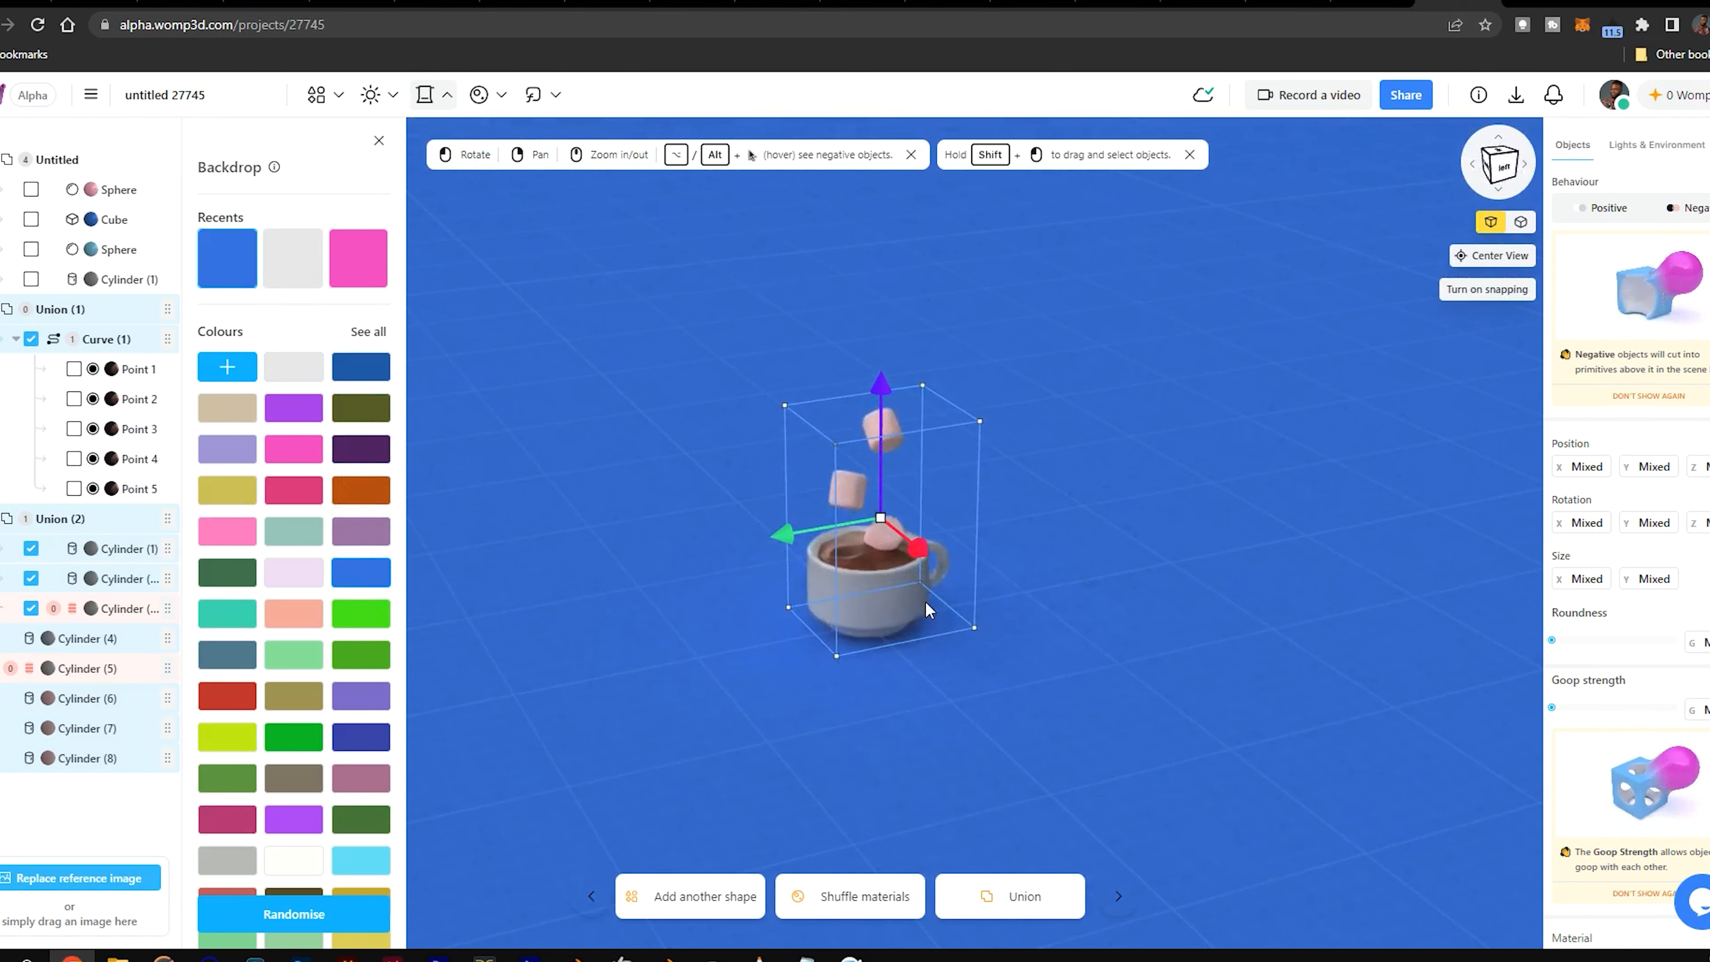
{"action": "scroll", "coordinate": [909, 598], "scroll_direction": "up", "scroll_amount": 5}
{"action": "scroll", "coordinate": [909, 598], "scroll_direction": "up", "scroll_amount": 4}
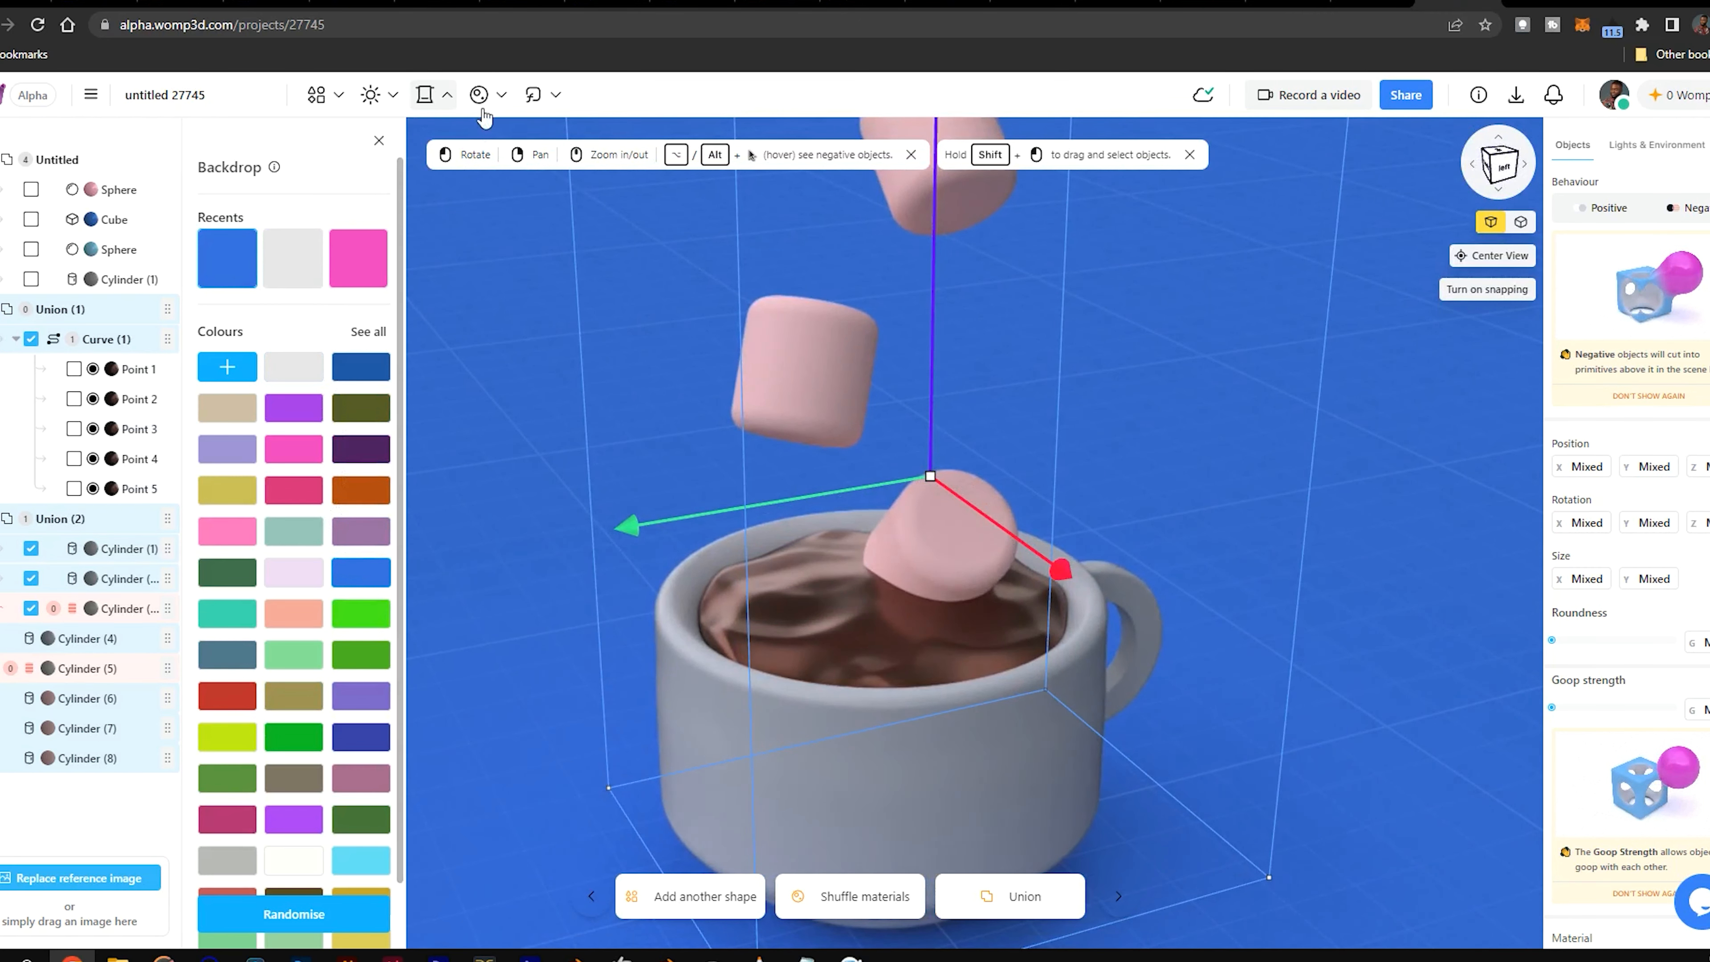
Step: Apply the community Chrome metal material to the middle marshmallow above the mug and add it to My Collection
{"action": "left_click", "coordinate": [501, 98]}
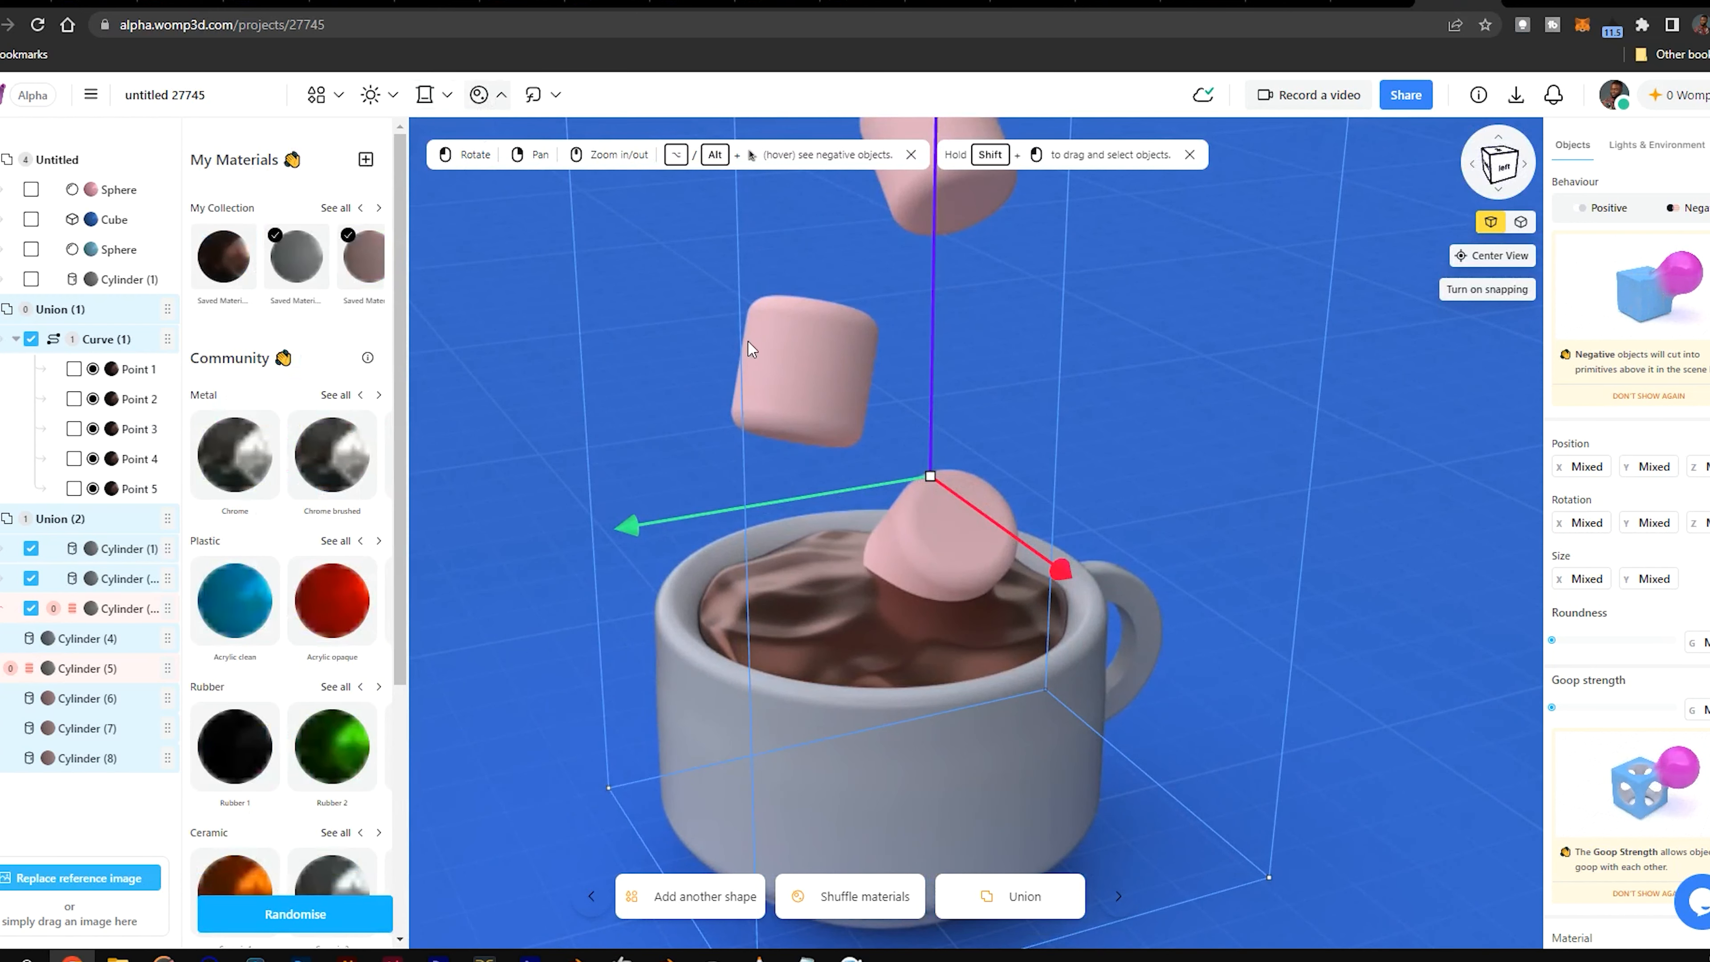
{"action": "left_click", "coordinate": [821, 351]}
{"action": "left_click", "coordinate": [810, 346]}
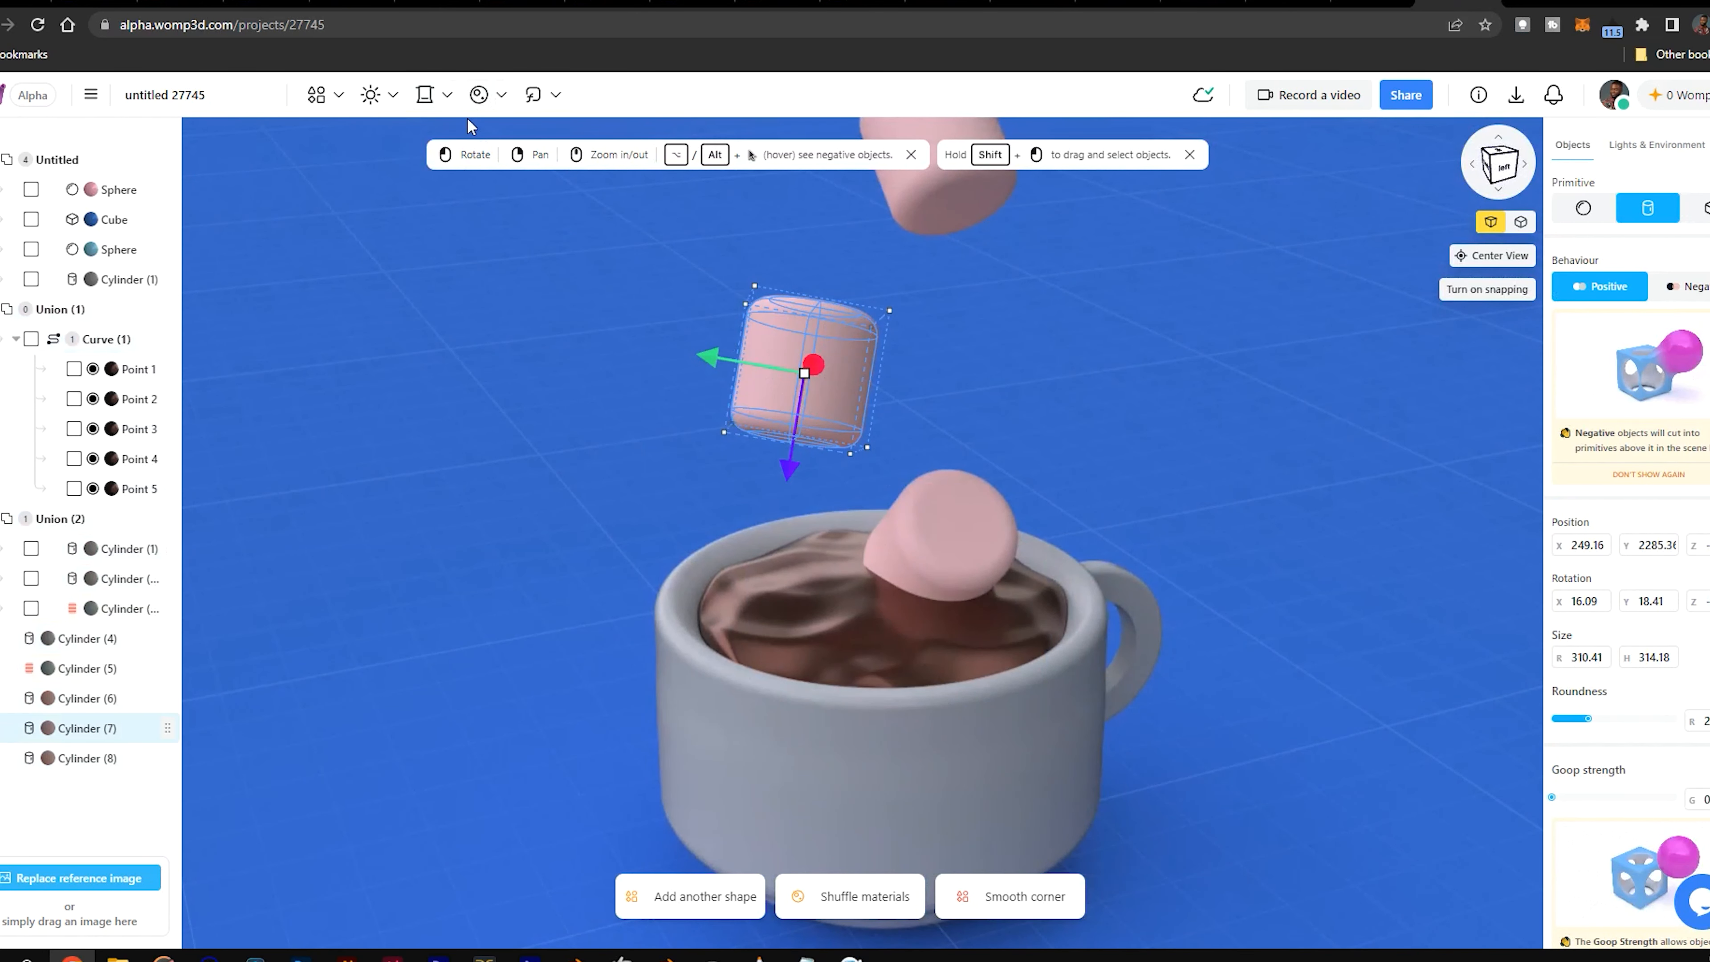
{"action": "left_click", "coordinate": [500, 99]}
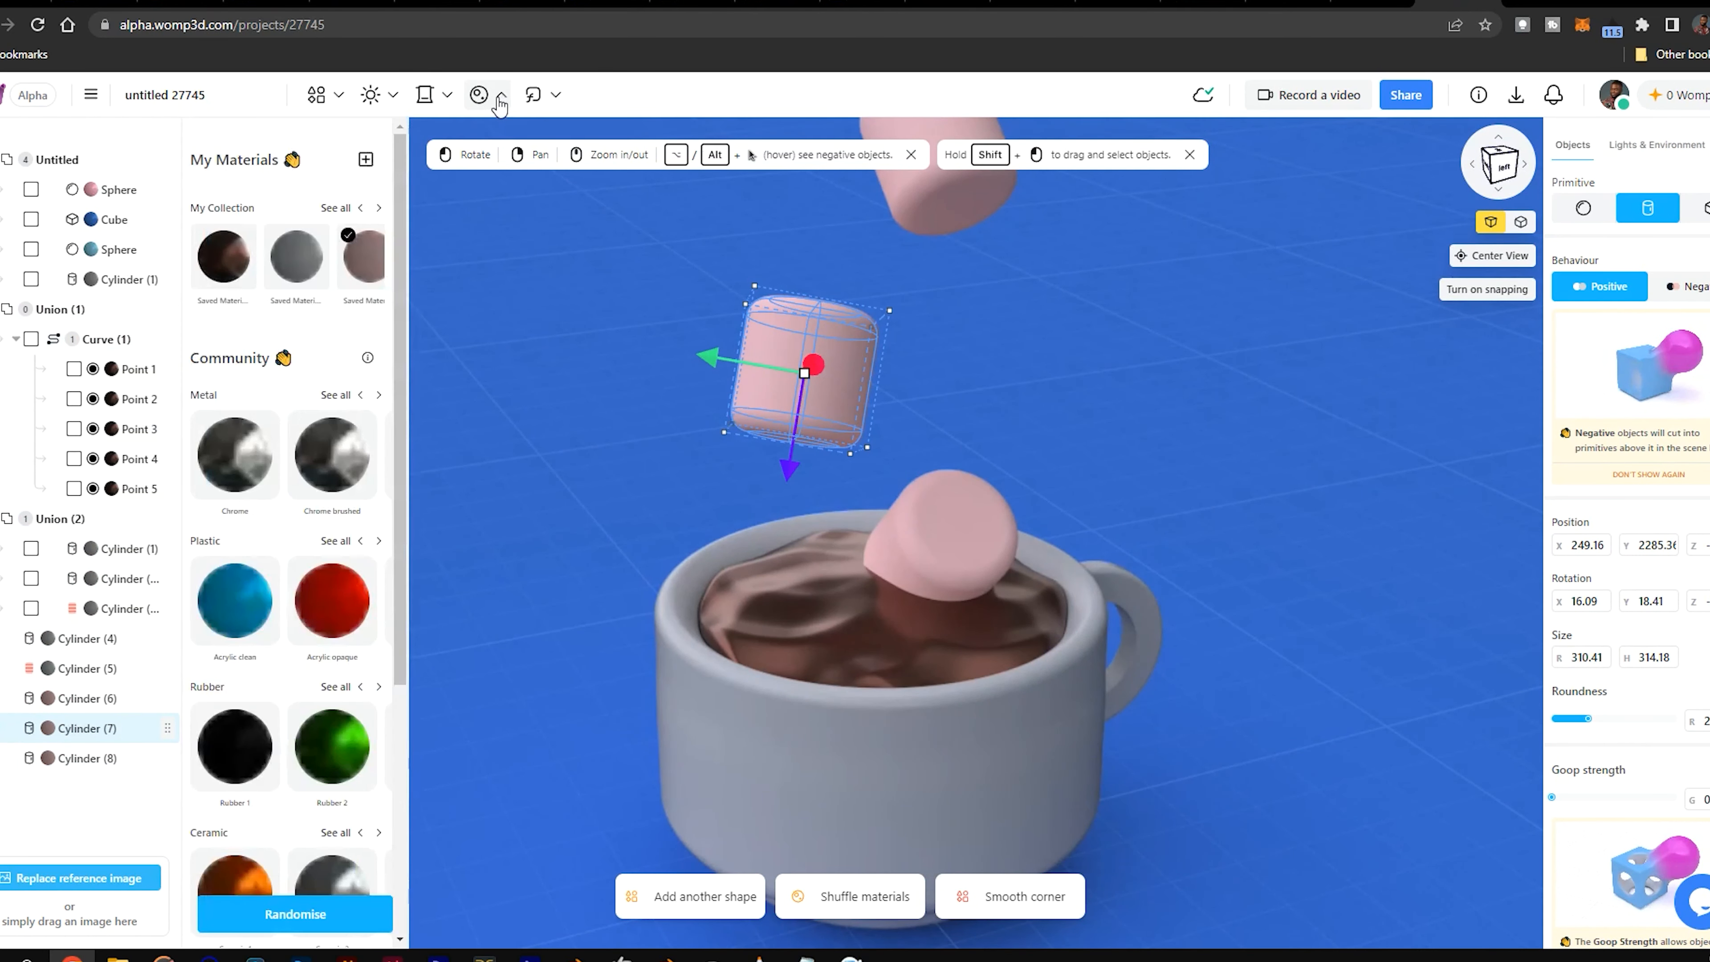
{"action": "left_click", "coordinate": [242, 472]}
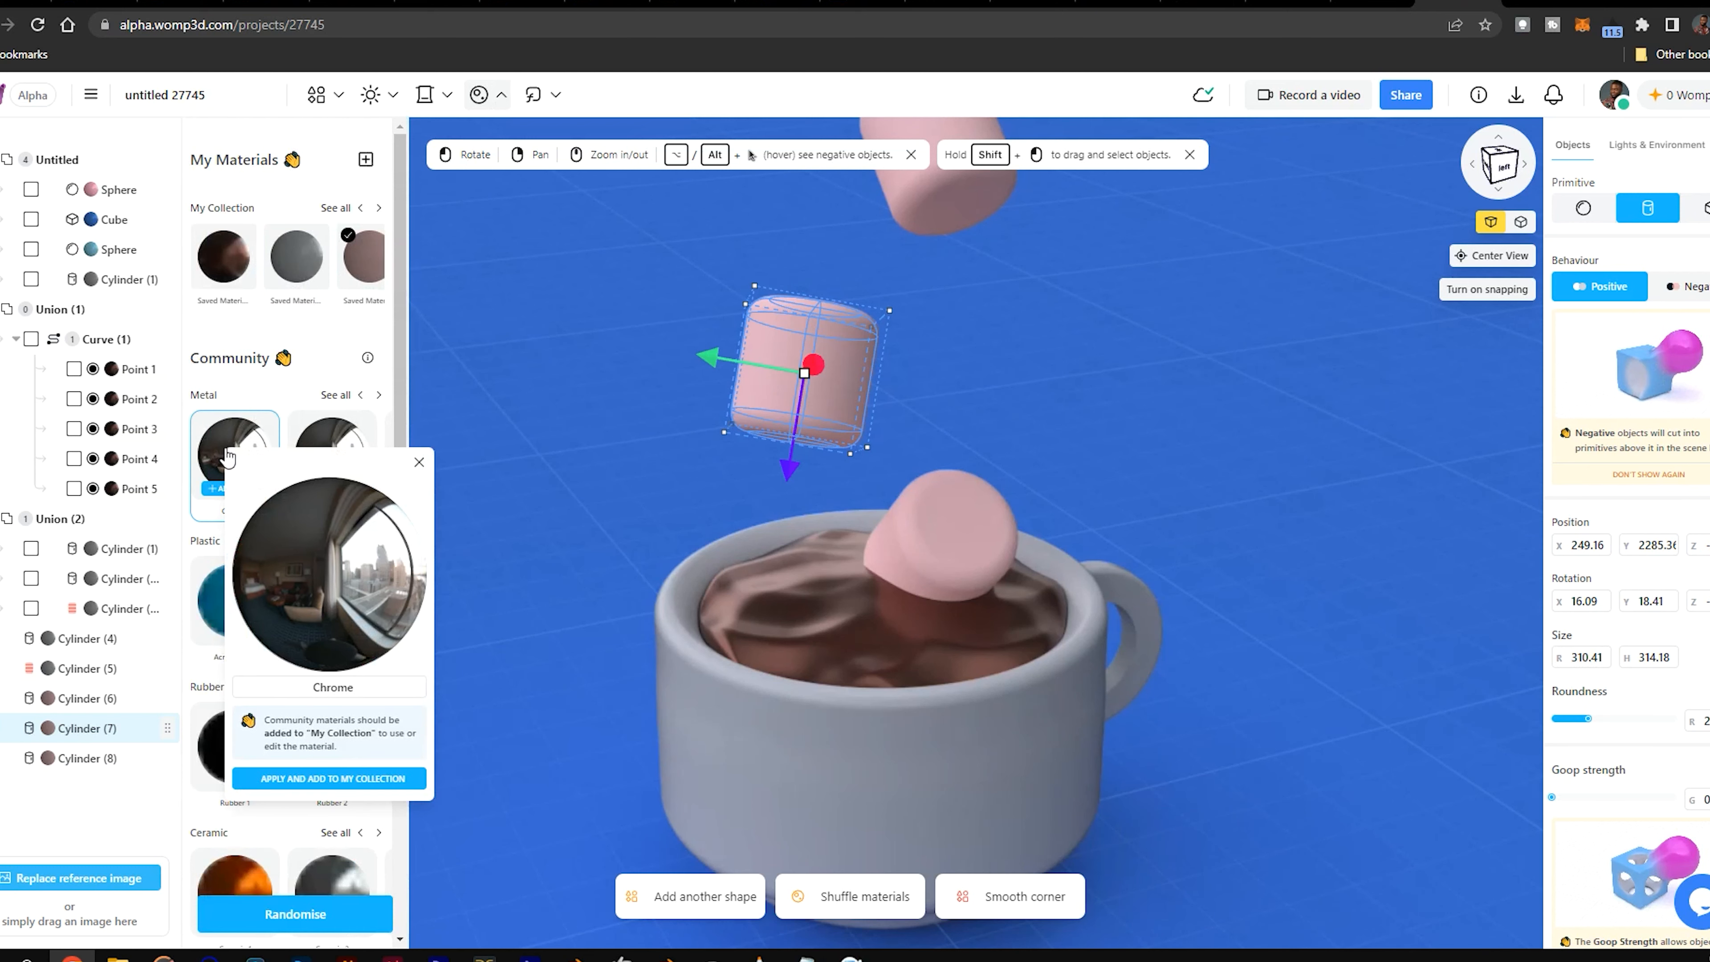
{"action": "left_click", "coordinate": [341, 771]}
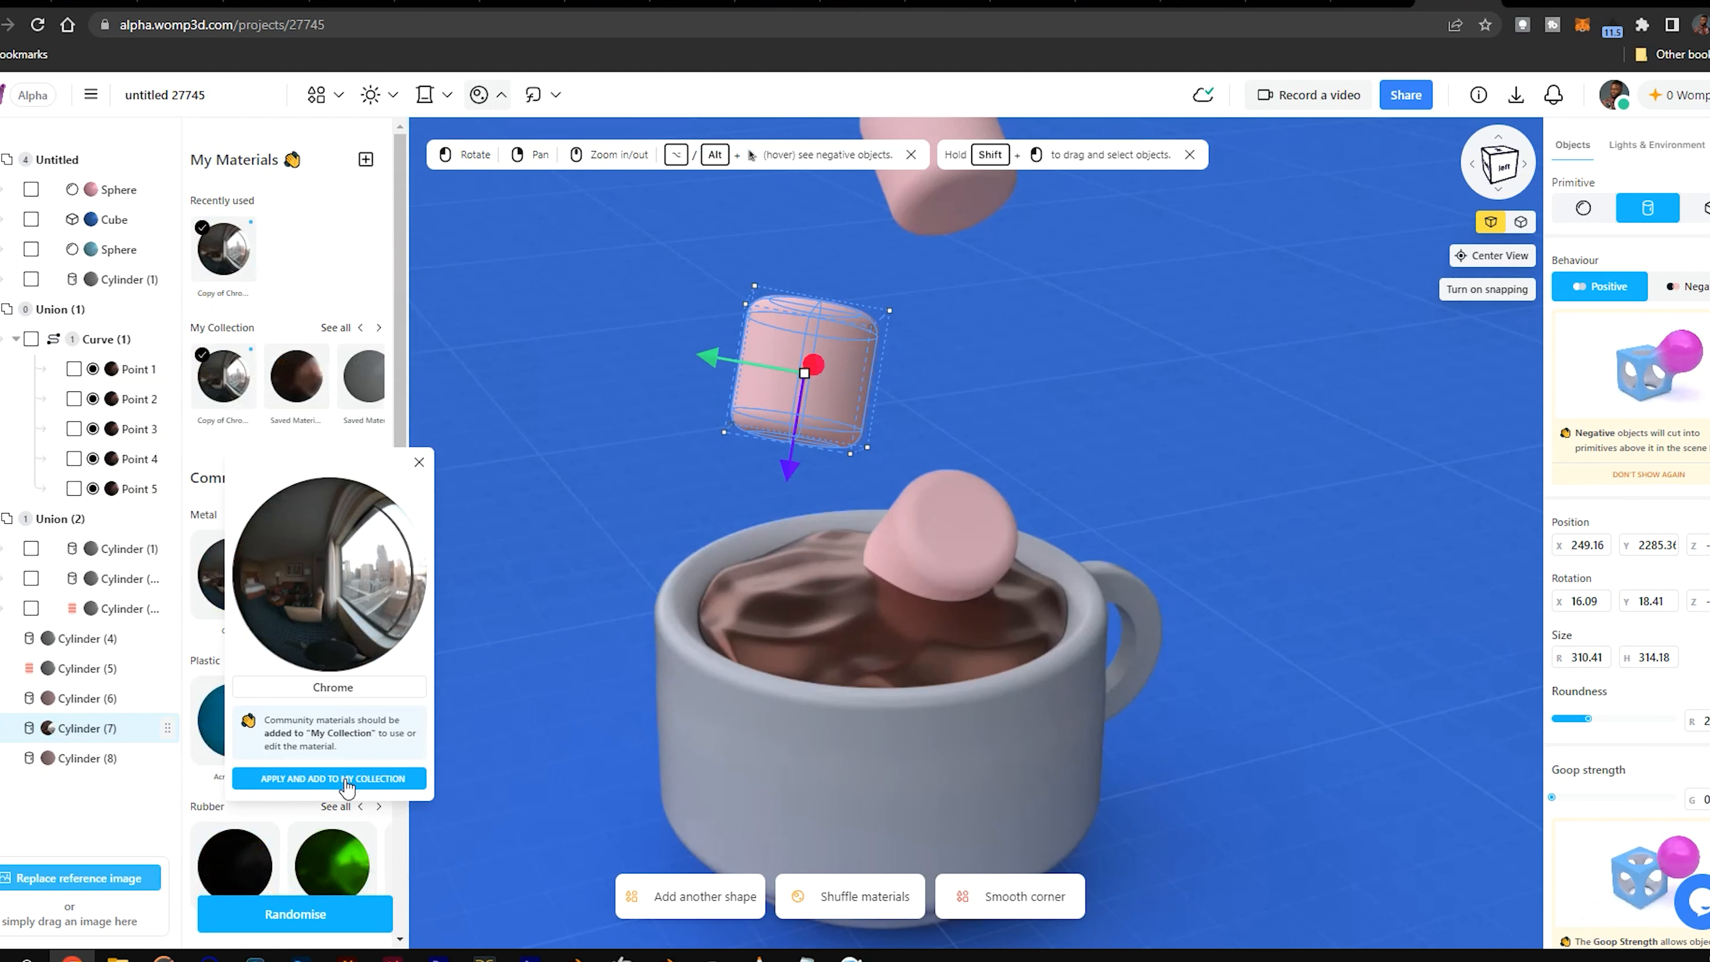
{"action": "left_click", "coordinate": [637, 408]}
Step: Examine the reflections on the chrome marshmallow from several angles and distances
{"action": "left_click_drag", "start_coordinate": [854, 439], "coordinate": [498, 412]}
{"action": "scroll", "coordinate": [996, 421], "scroll_direction": "up", "scroll_amount": 5}
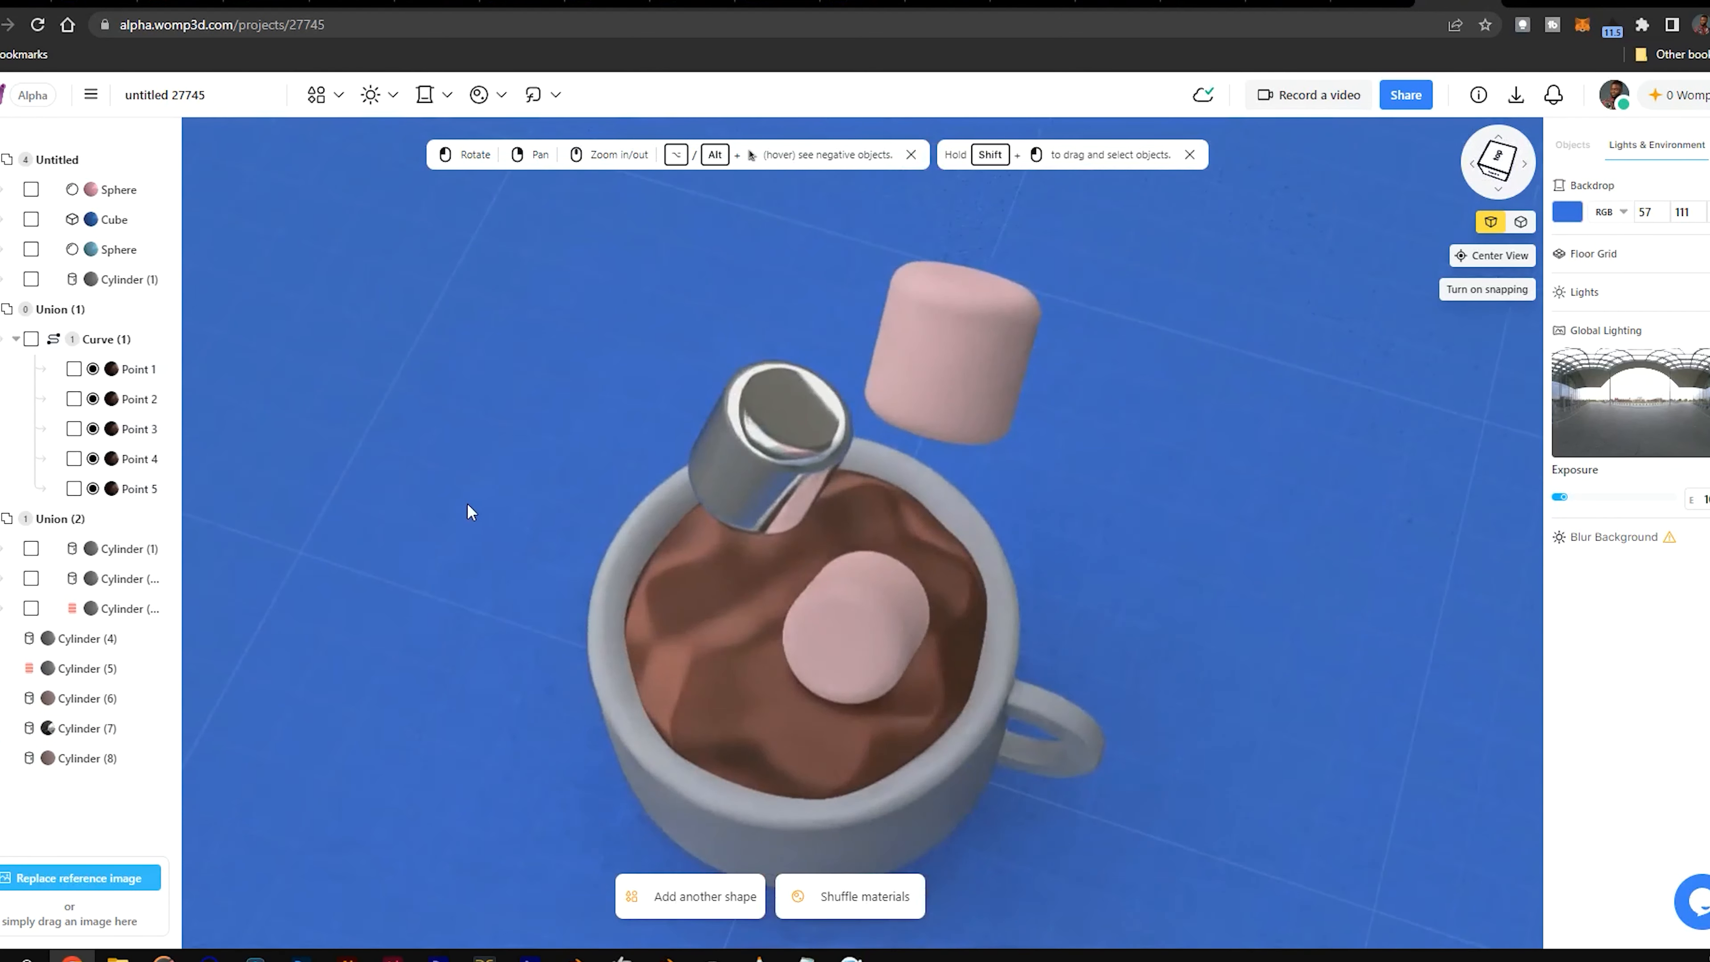
{"action": "left_click_drag", "start_coordinate": [467, 502], "coordinate": [777, 405]}
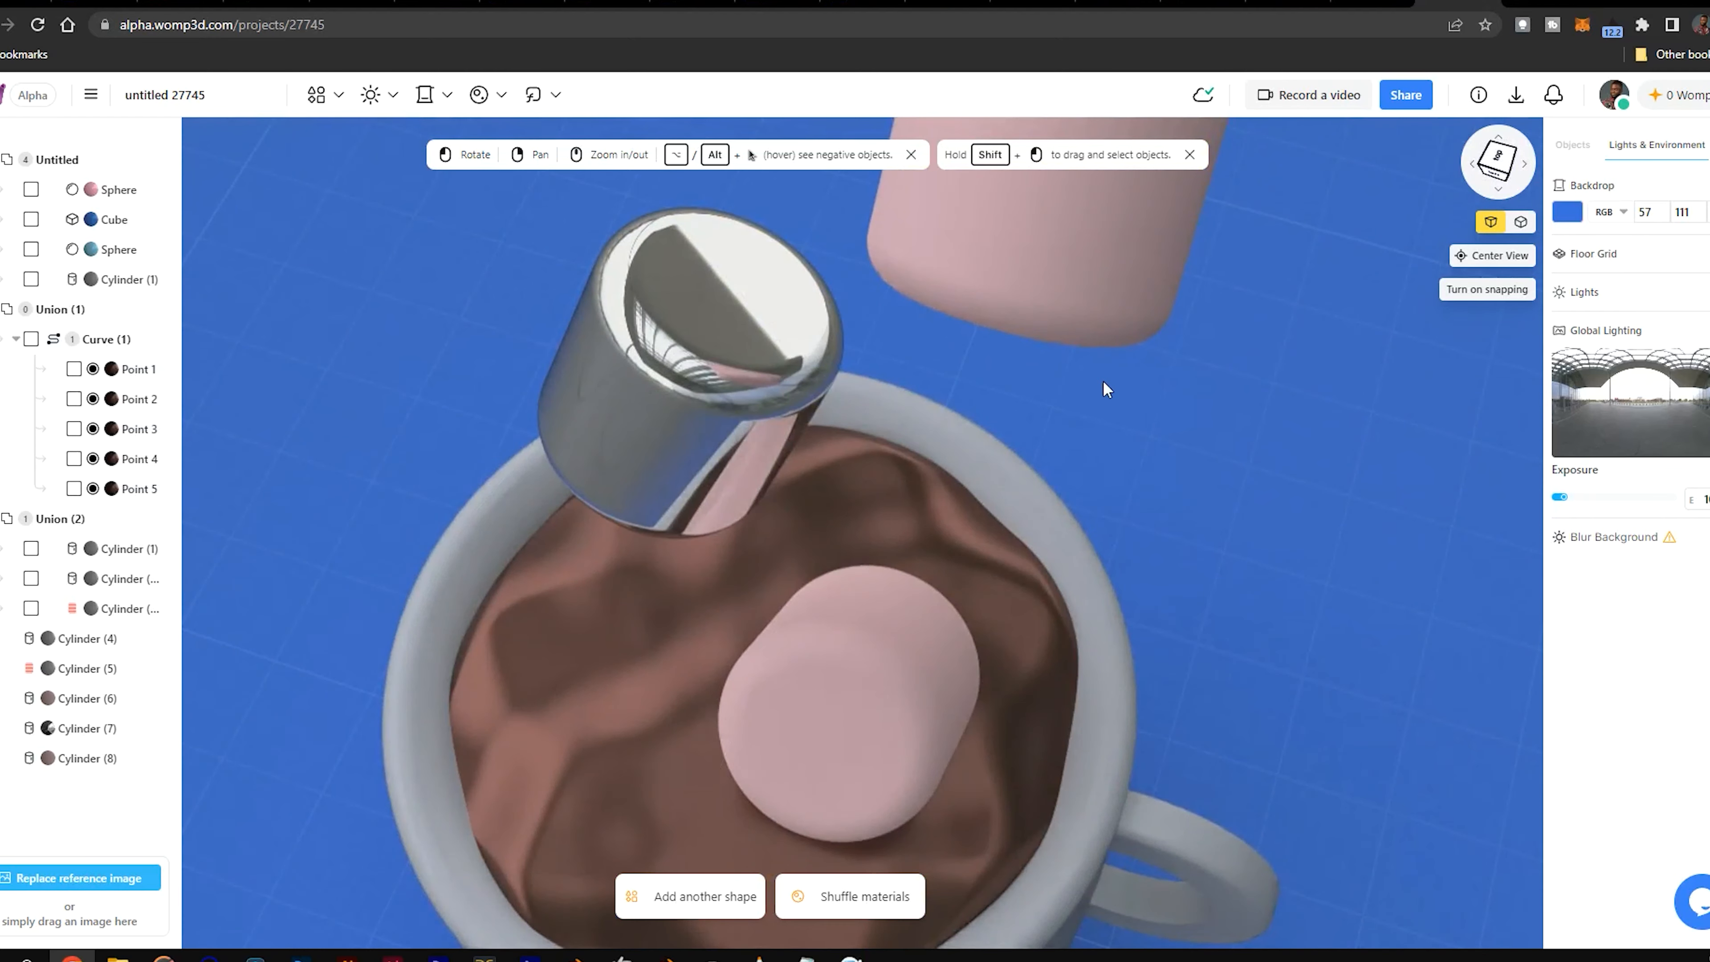
{"action": "left_click_drag", "start_coordinate": [1103, 382], "coordinate": [1409, 250]}
{"action": "scroll", "coordinate": [1113, 465], "scroll_direction": "down", "scroll_amount": 5}
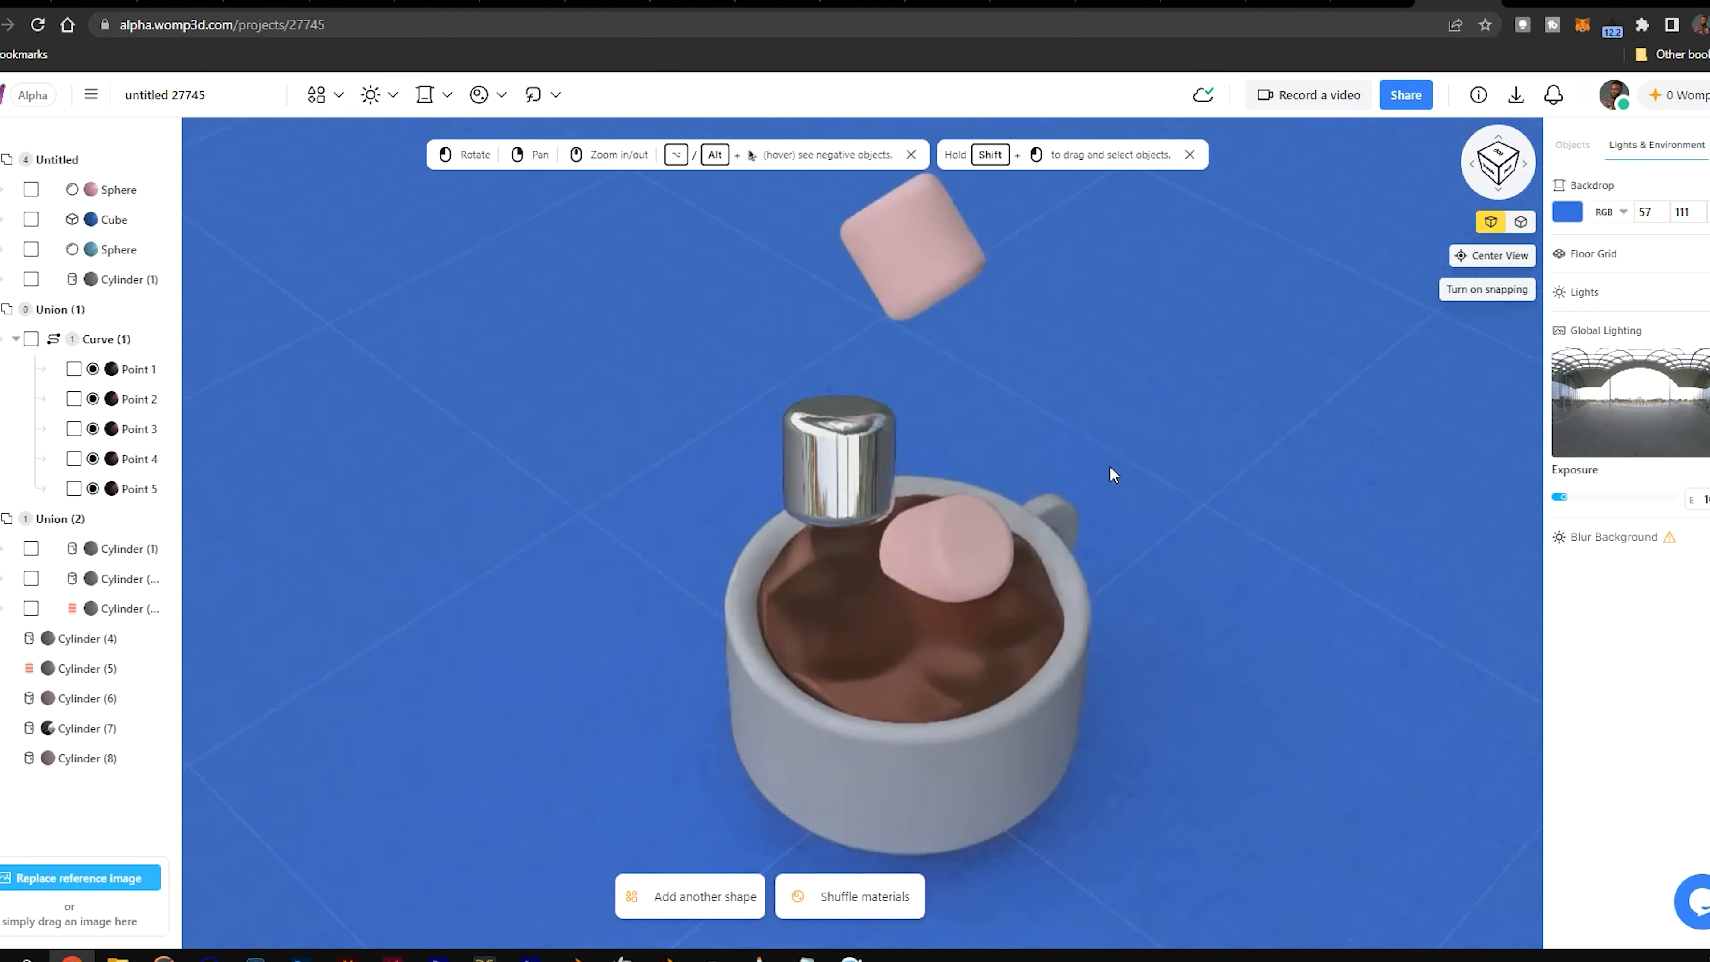
{"action": "scroll", "coordinate": [1109, 467], "scroll_direction": "down", "scroll_amount": 3}
{"action": "scroll", "coordinate": [1007, 531], "scroll_direction": "up", "scroll_amount": 5}
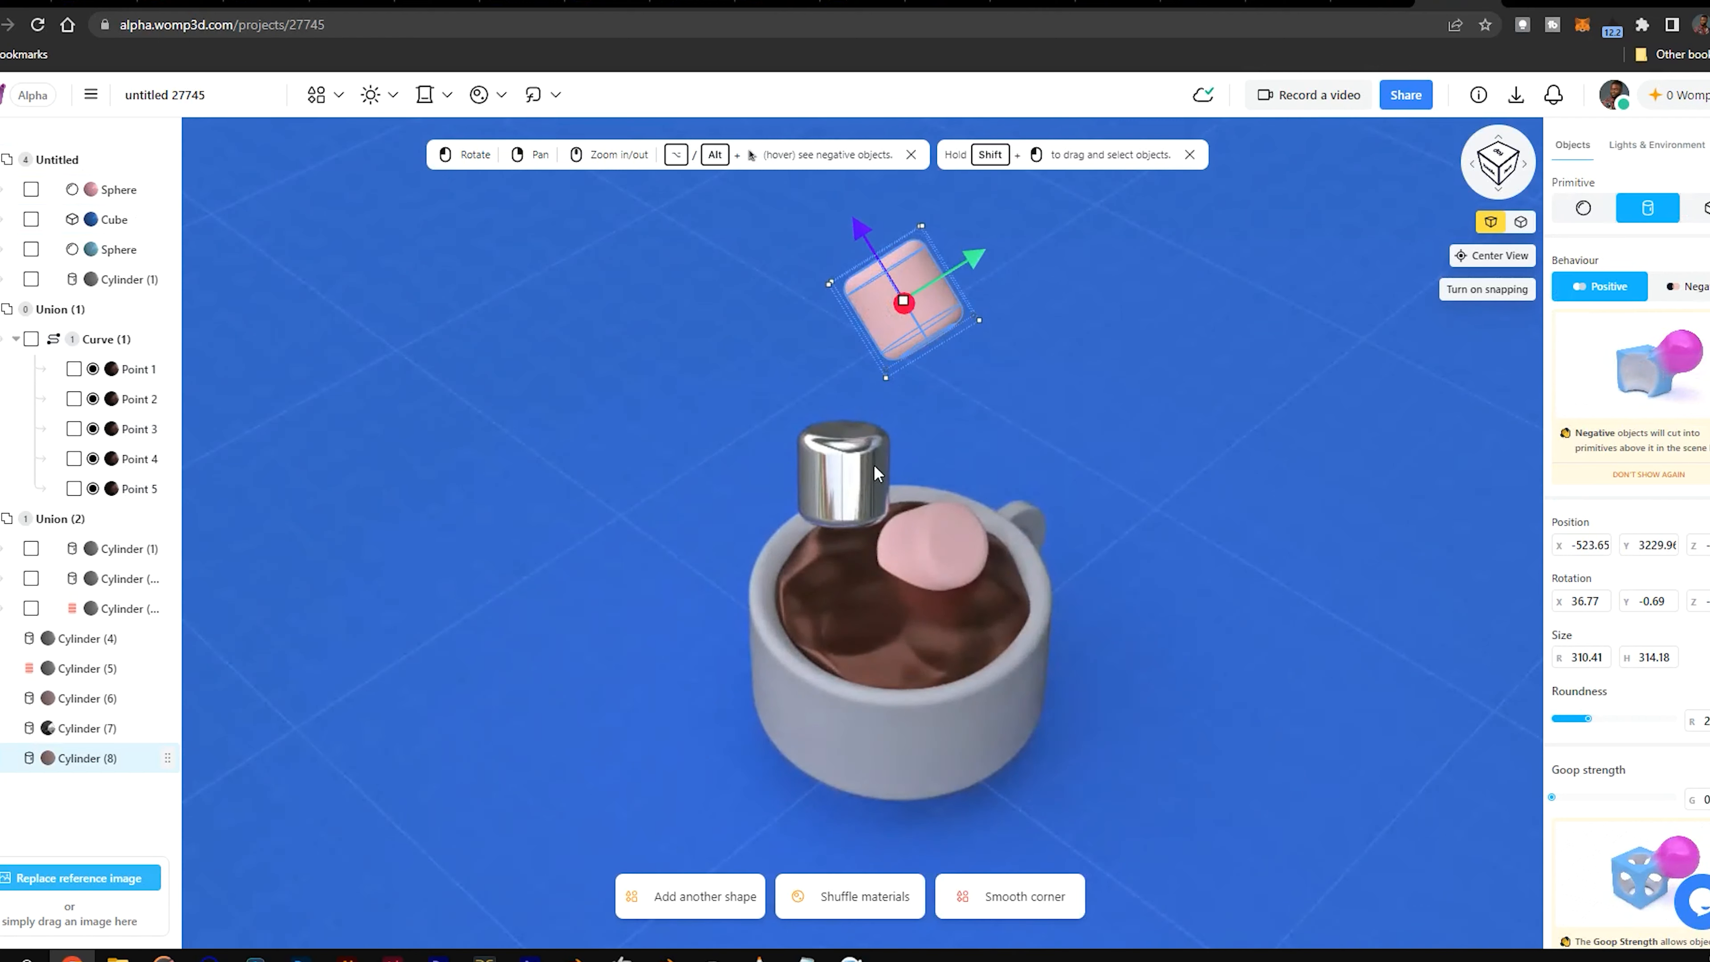
Step: Select all objects, review the render image resolutions and the 3D model export options, and deselect everything
{"action": "key", "text": "ctrl+a"}
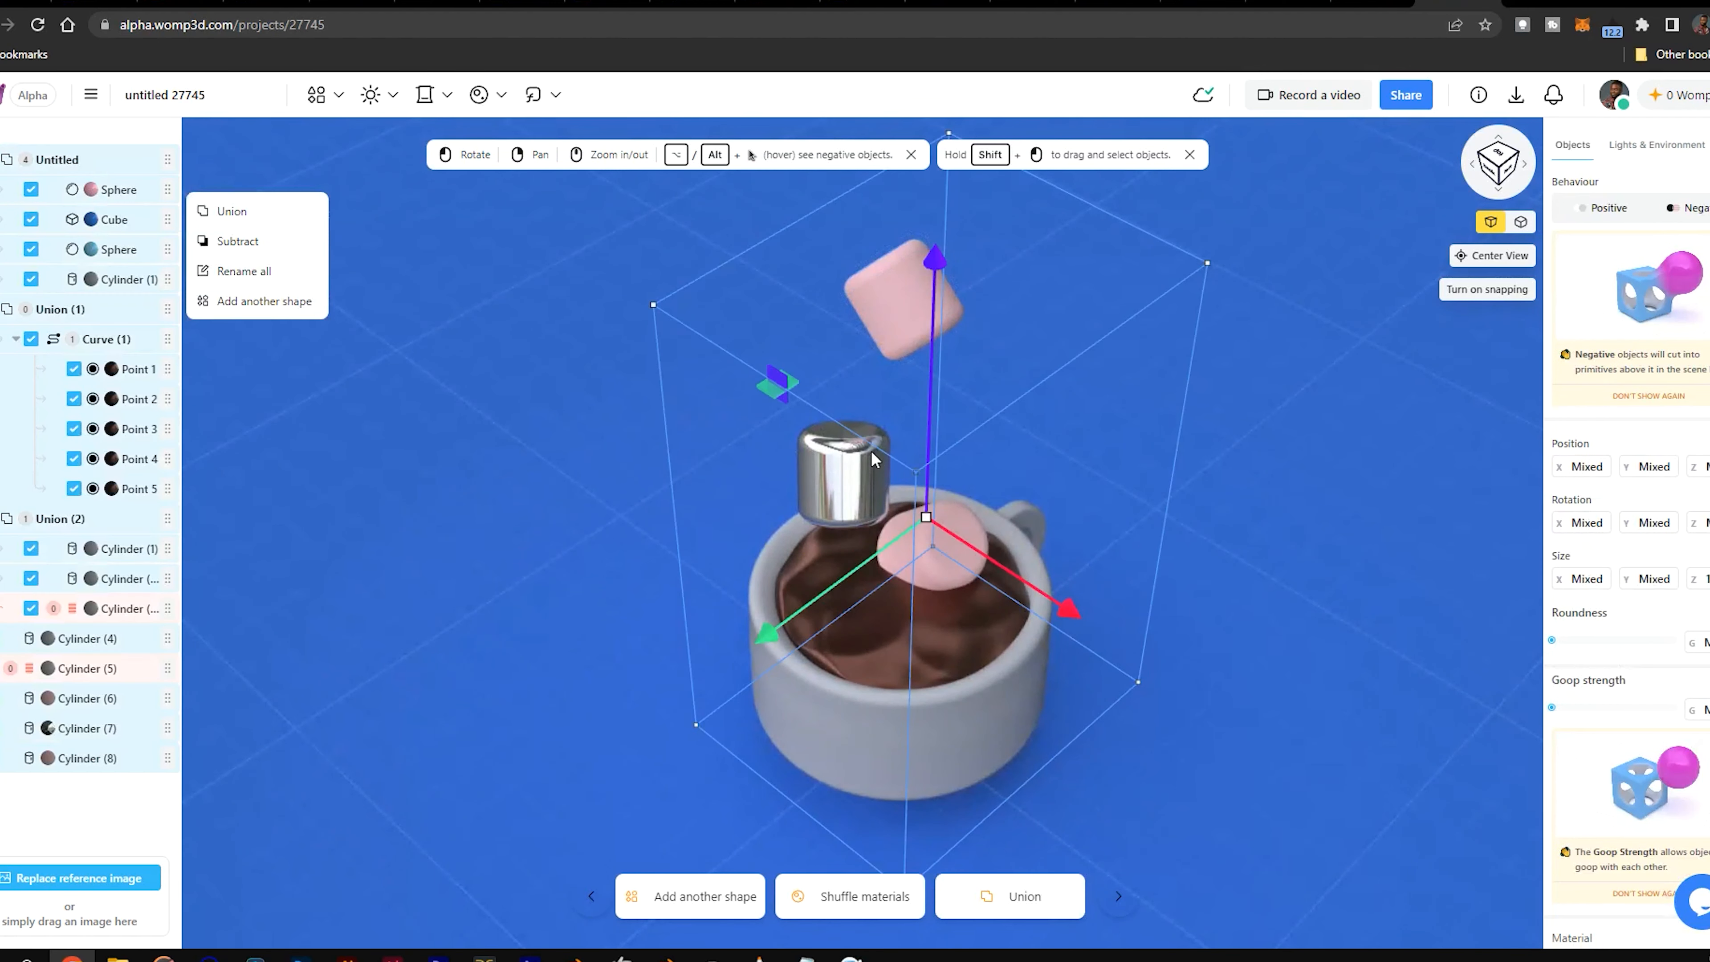
{"action": "scroll", "coordinate": [1633, 498], "scroll_direction": "down", "scroll_amount": 8}
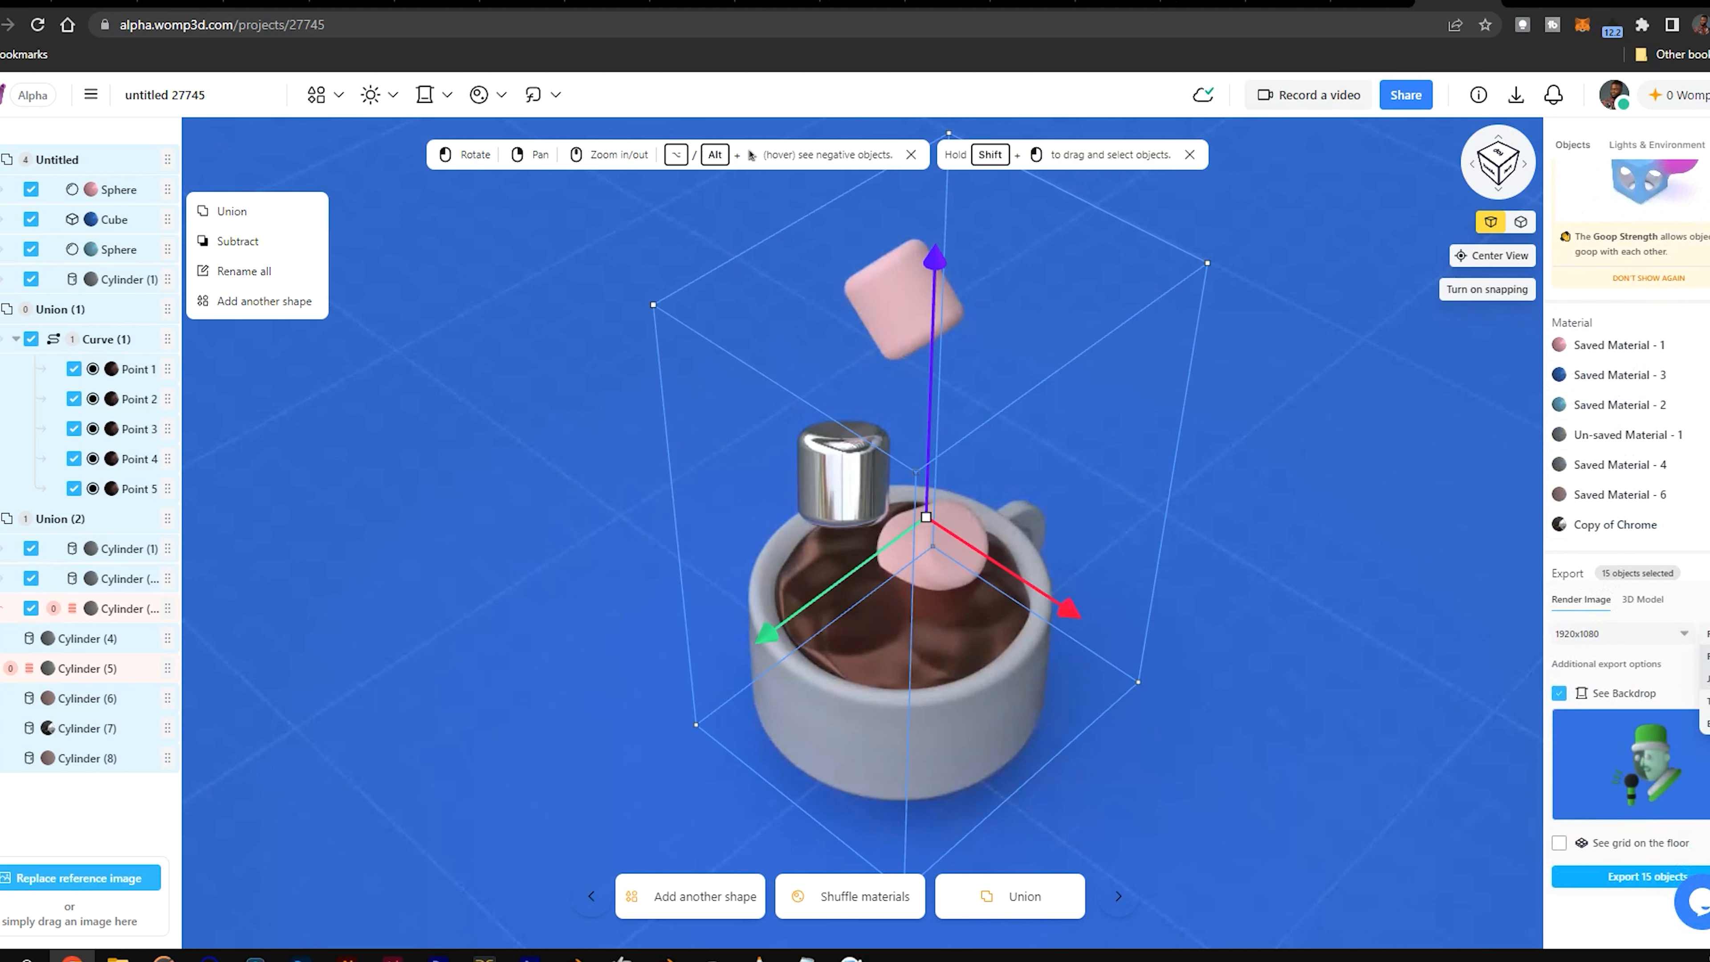
{"action": "left_click", "coordinate": [1617, 634]}
{"action": "left_click", "coordinate": [1617, 634]}
{"action": "left_click", "coordinate": [1616, 634]}
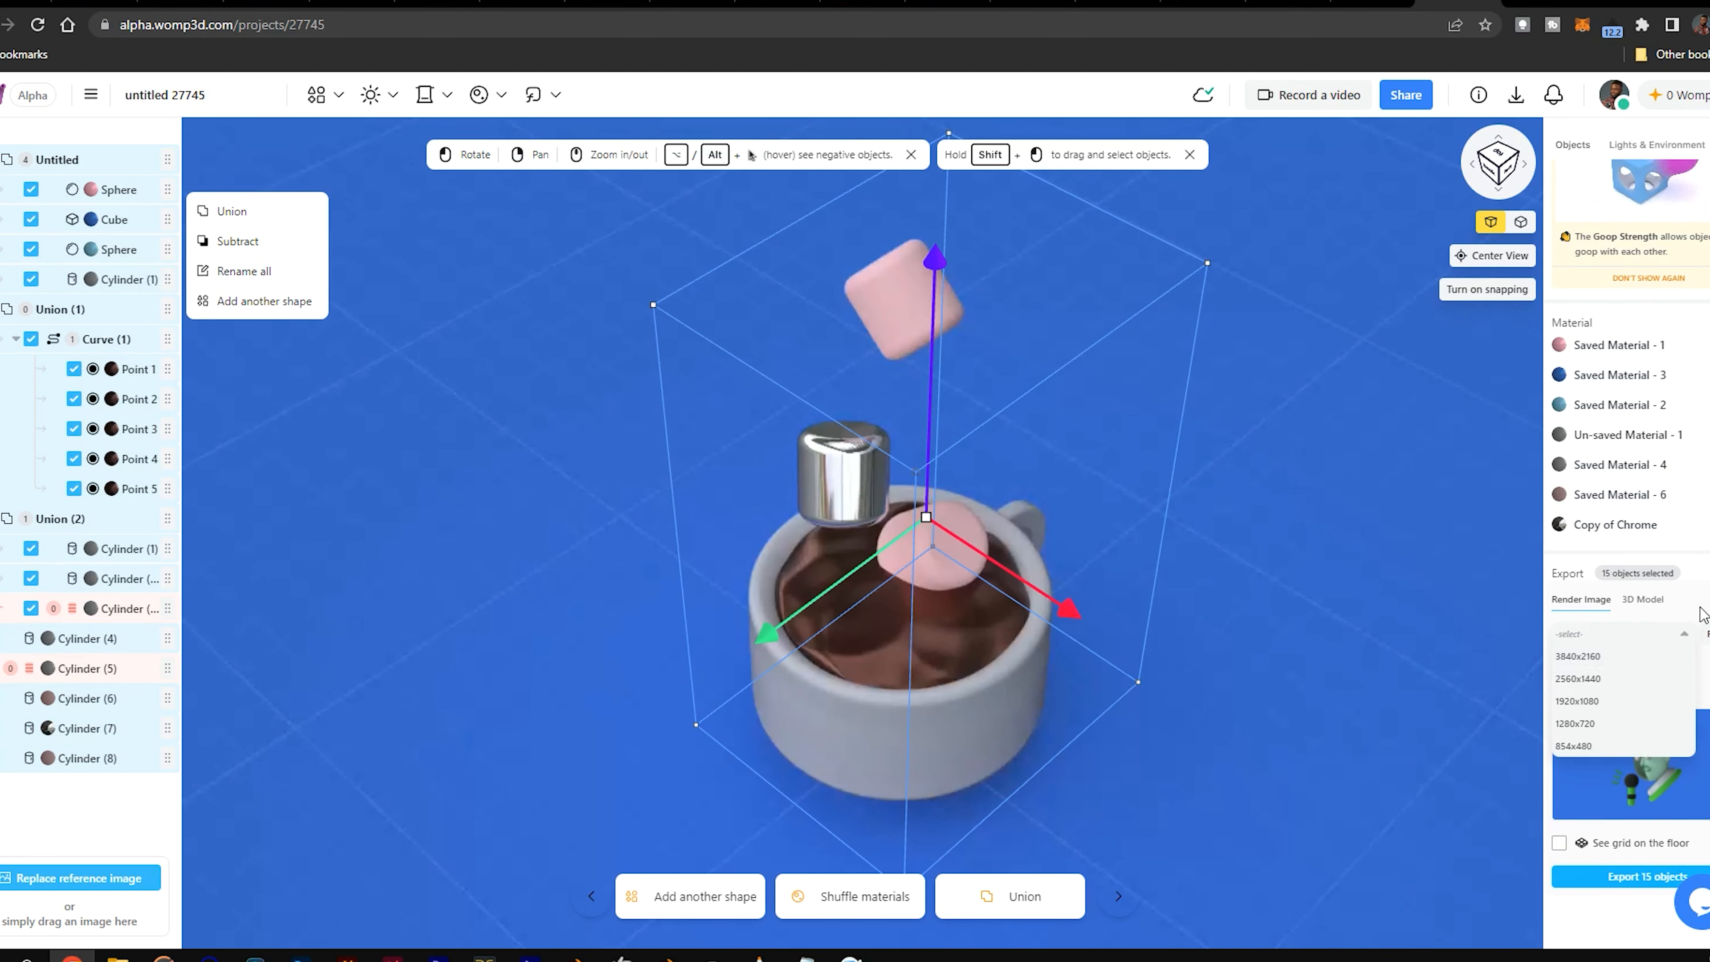
{"action": "left_click", "coordinate": [1693, 602]}
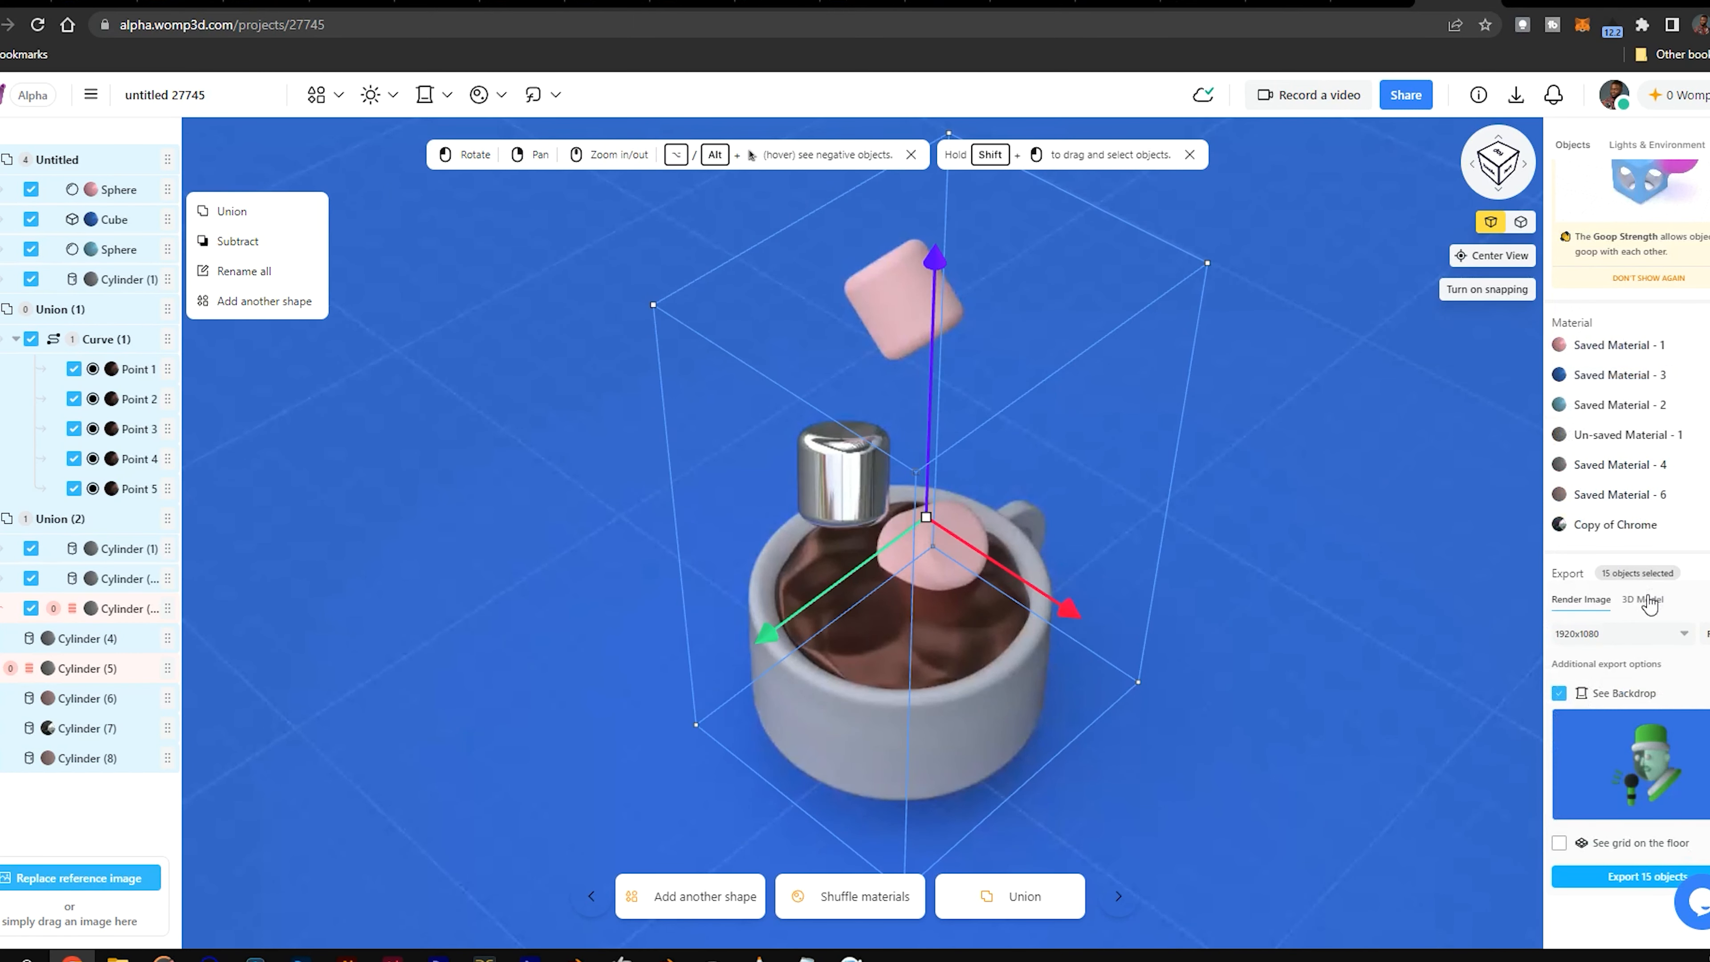
{"action": "left_click", "coordinate": [1648, 601]}
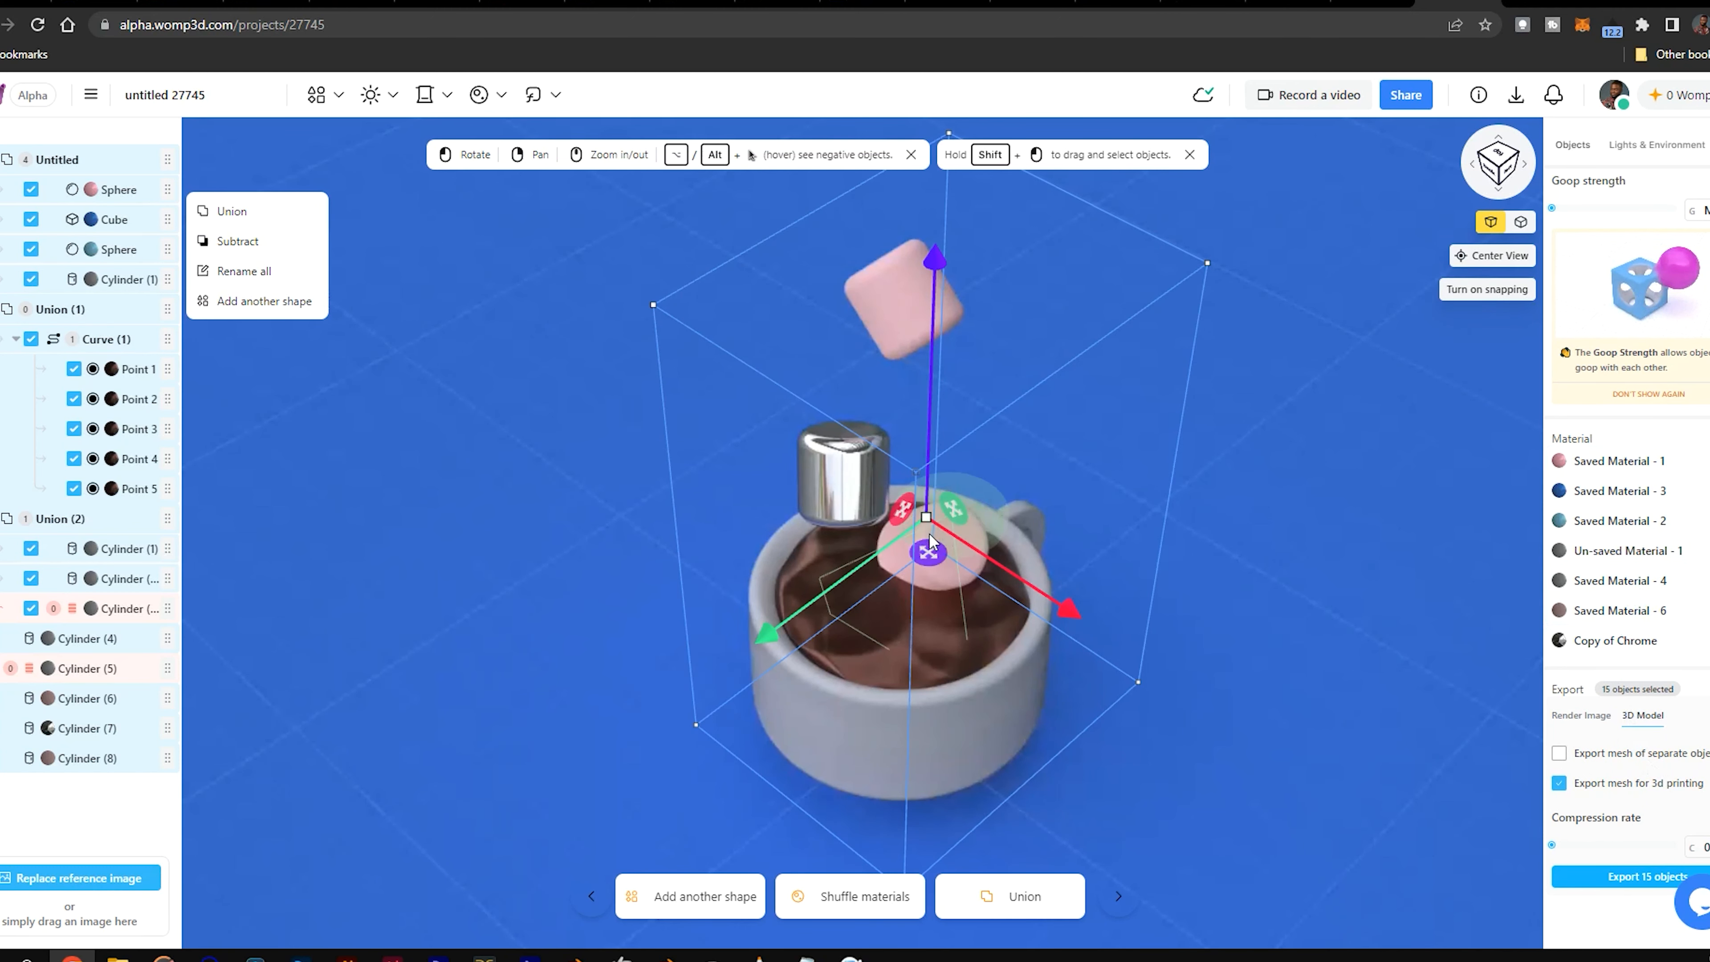
{"action": "scroll", "coordinate": [1167, 475], "scroll_direction": "down", "scroll_amount": 5}
{"action": "left_click", "coordinate": [1024, 580]}
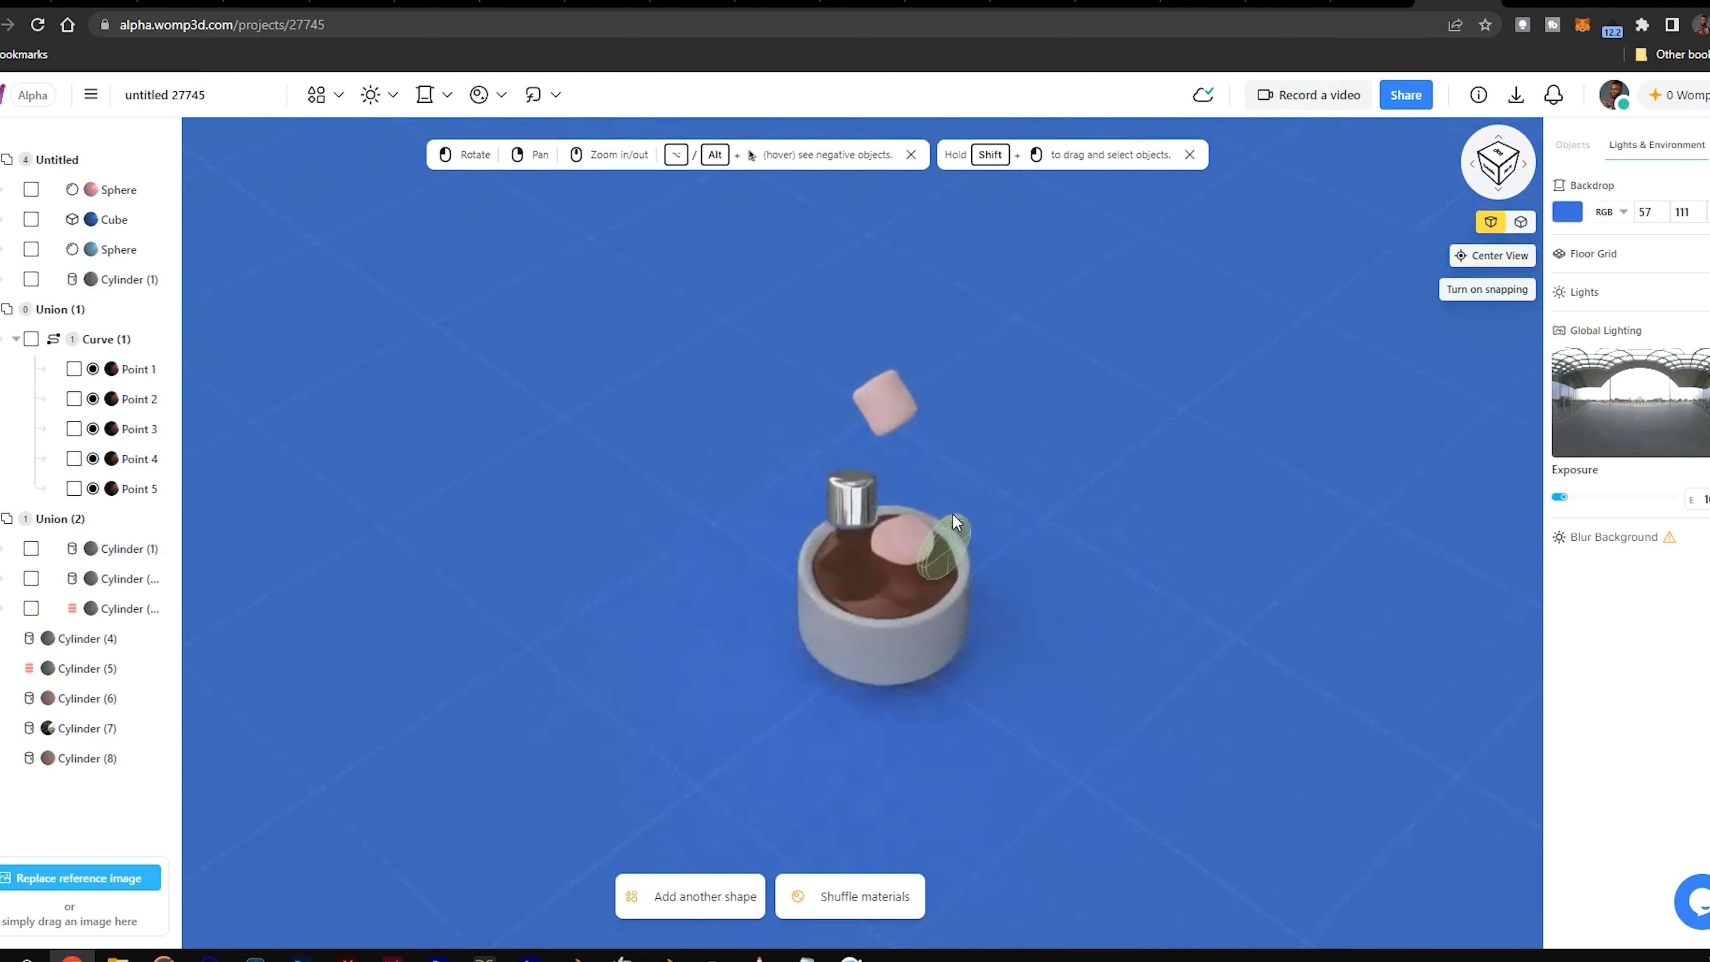
{"action": "scroll", "coordinate": [956, 533], "scroll_direction": "up", "scroll_amount": 5}
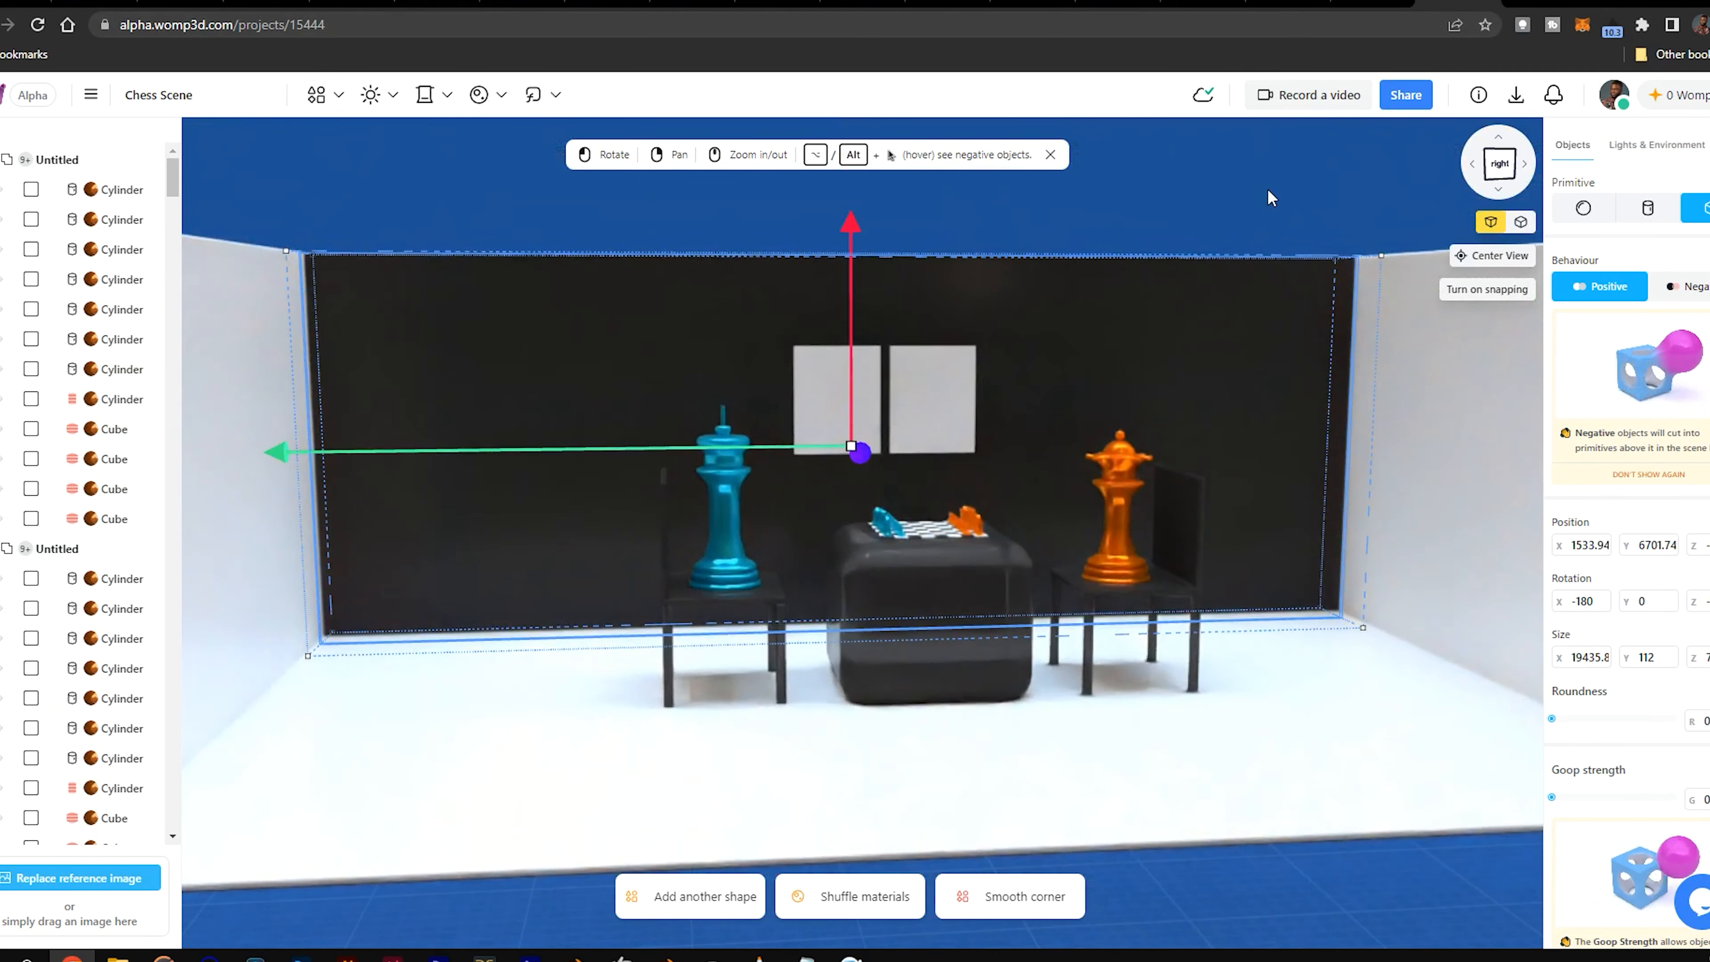
Step: Examine the glossy blue chess pieces on the board from several angles and distances
{"action": "left_click", "coordinate": [1269, 197]}
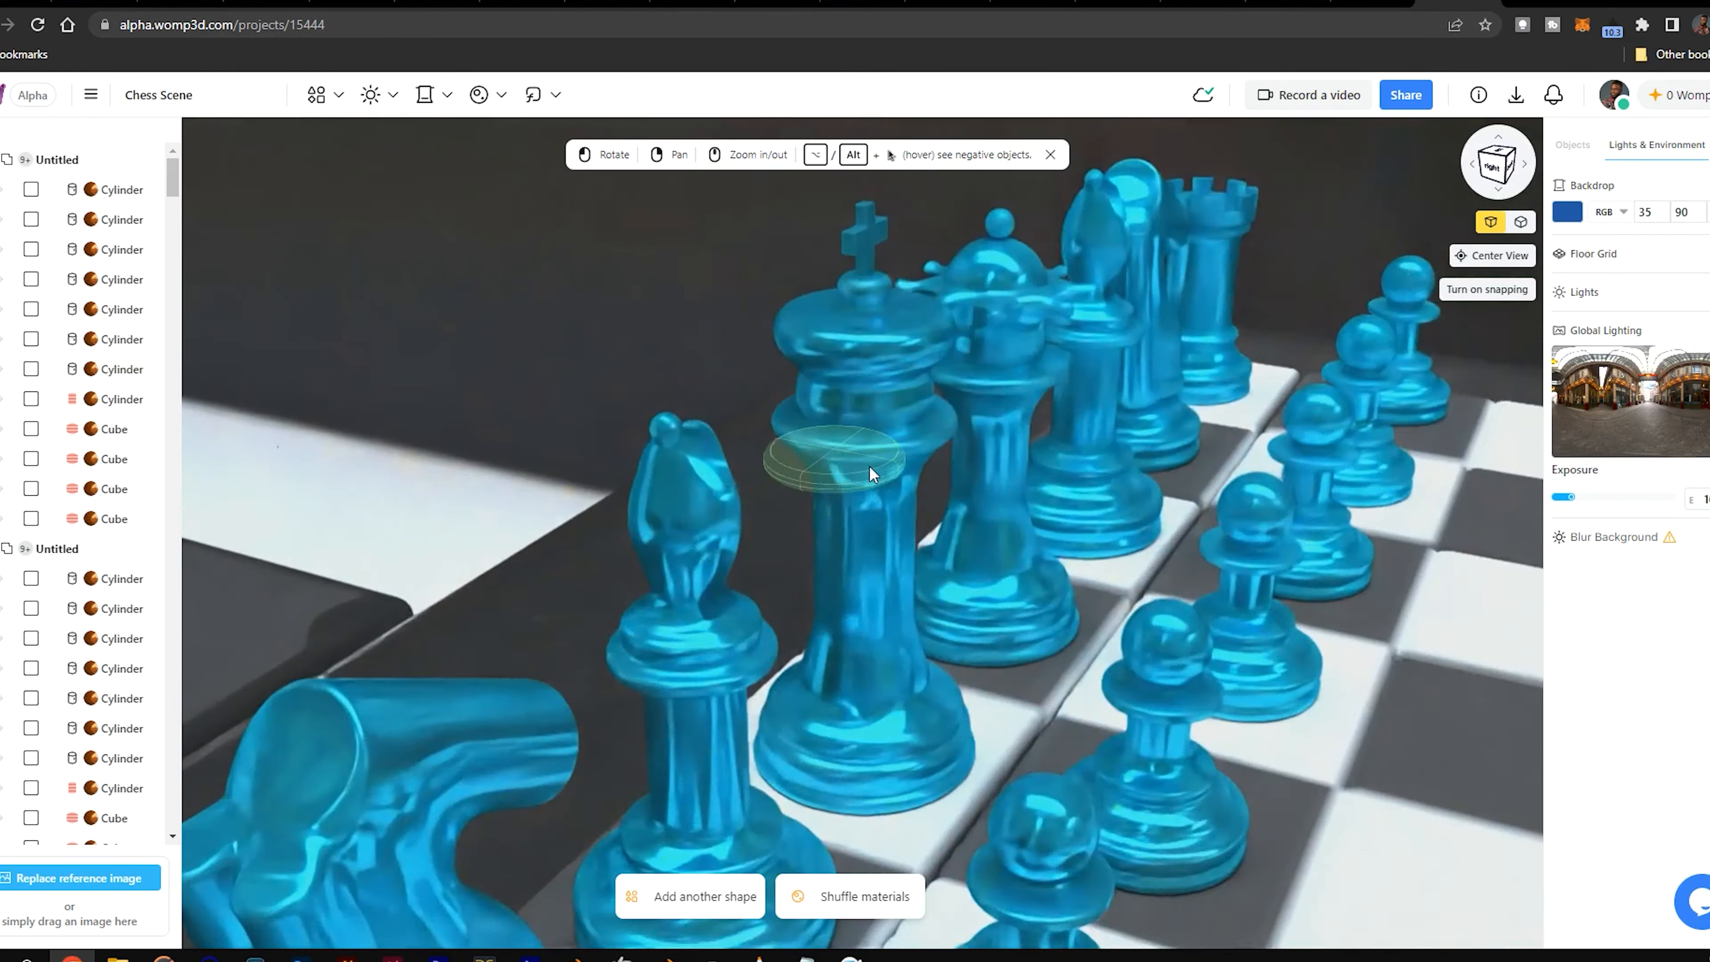
{"action": "right_click_drag", "start_coordinate": [869, 465], "coordinate": [885, 445]}
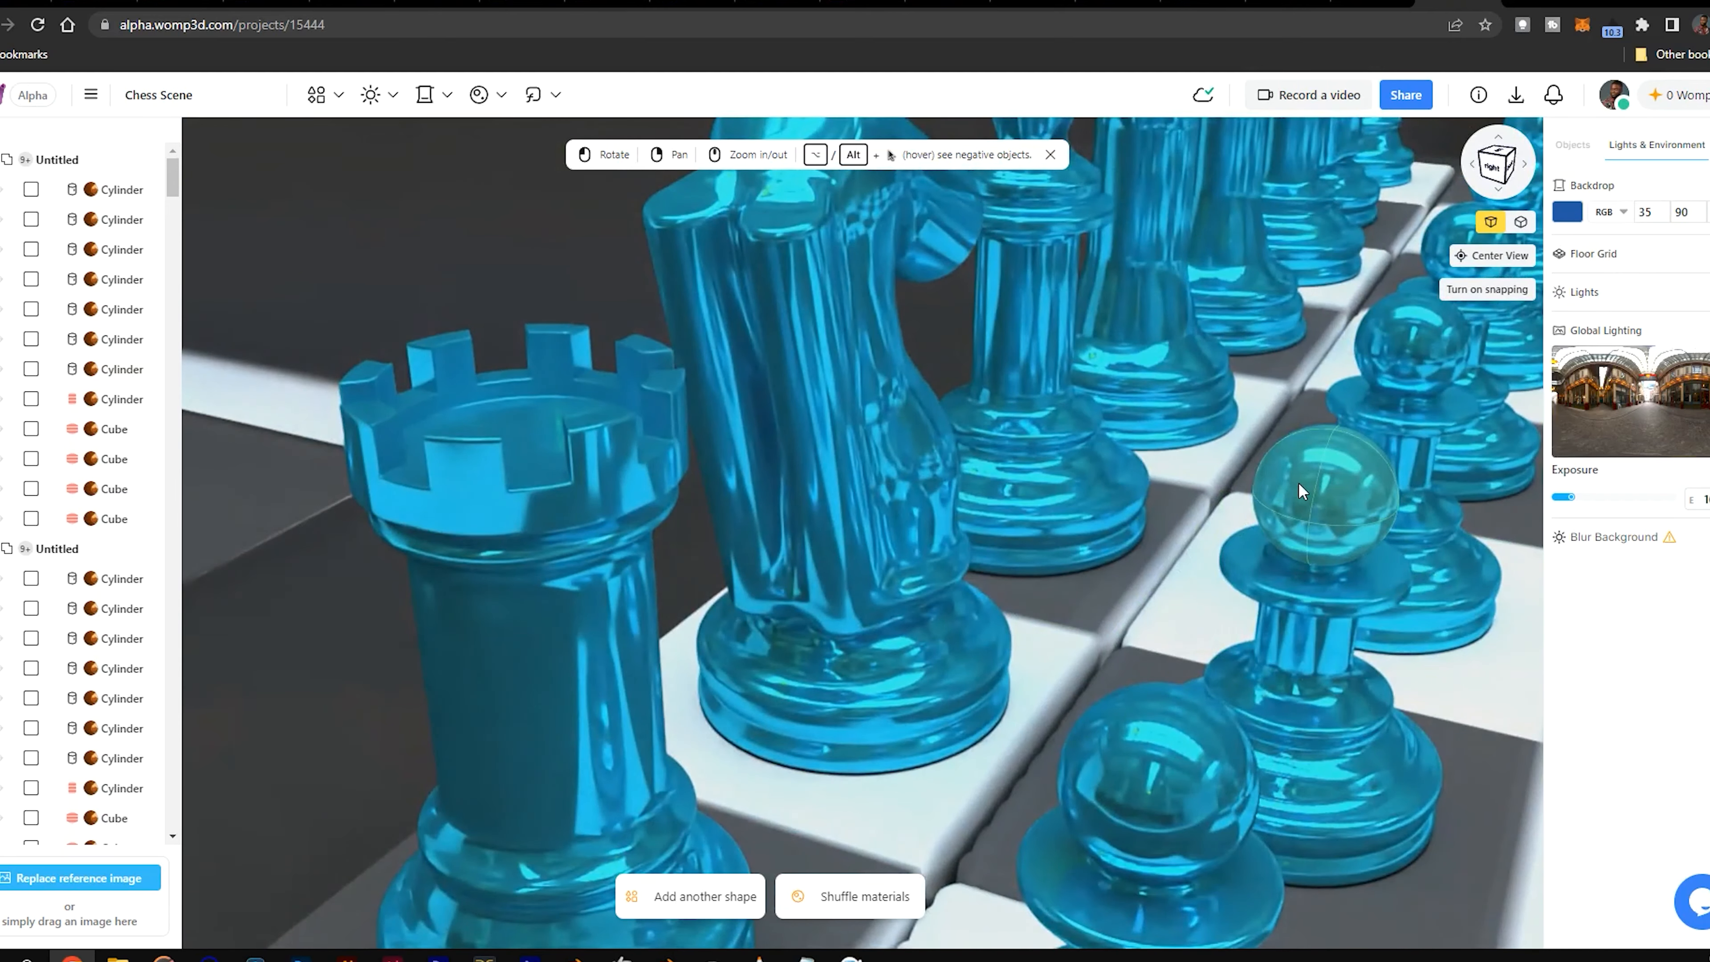
{"action": "left_click_drag", "start_coordinate": [539, 596], "coordinate": [1069, 601]}
{"action": "left_click_drag", "start_coordinate": [1178, 570], "coordinate": [933, 558]}
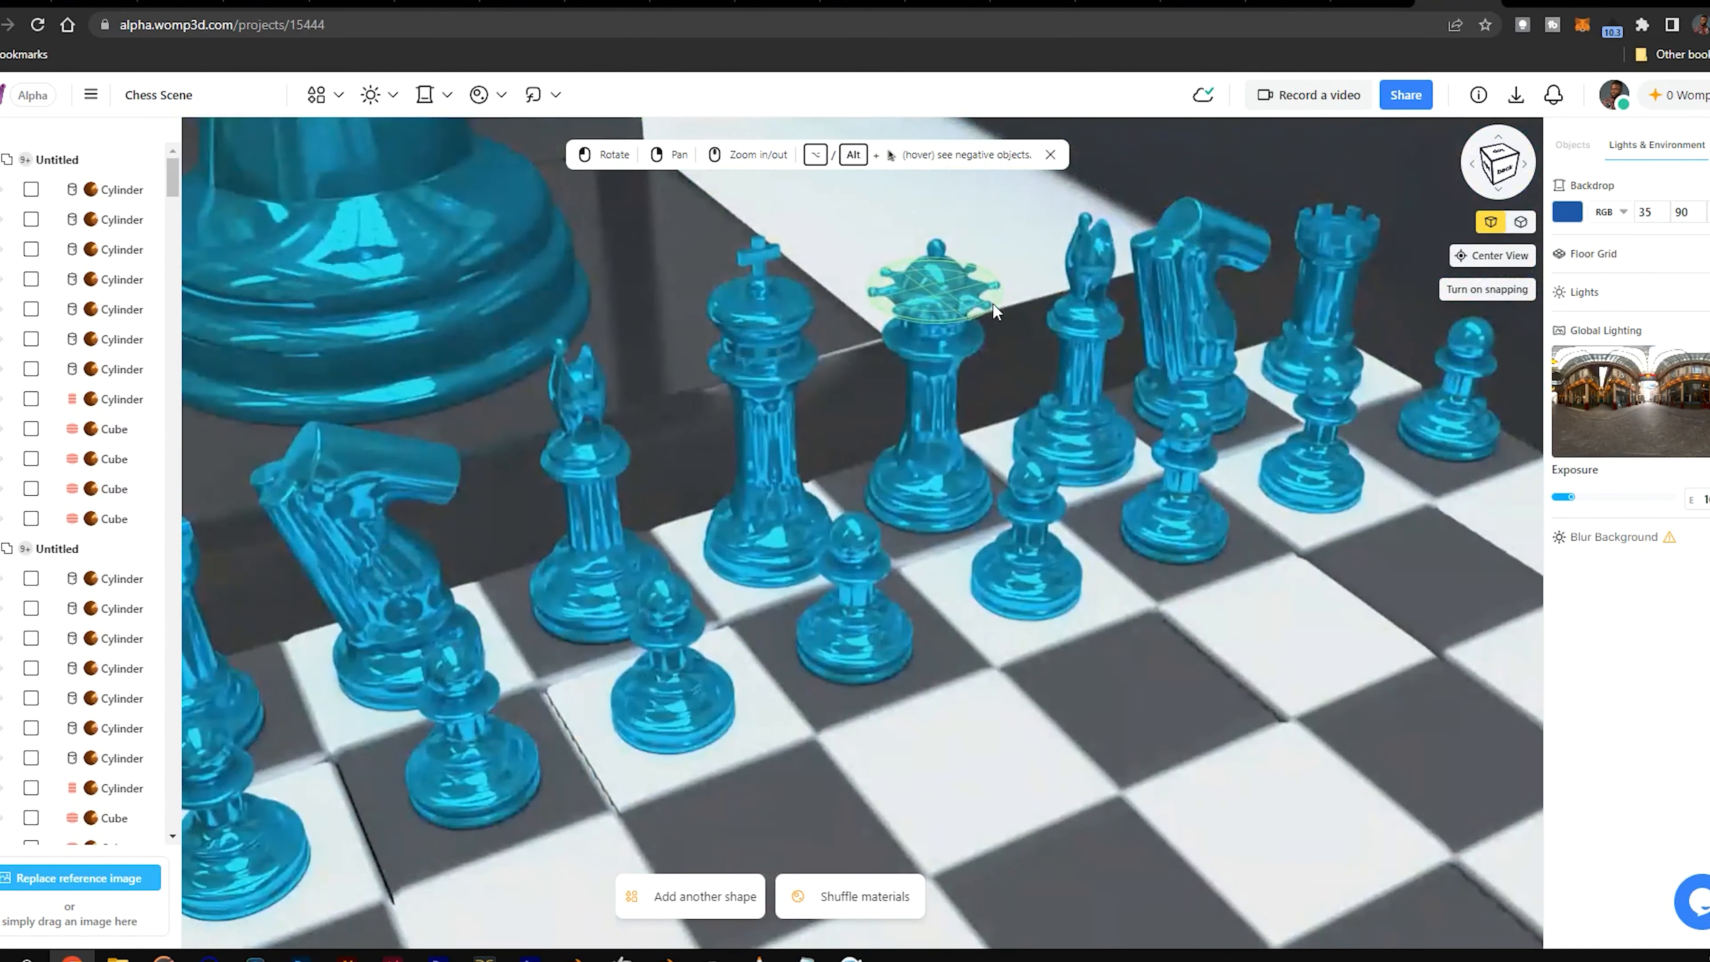
{"action": "scroll", "coordinate": [1212, 418], "scroll_direction": "up", "scroll_amount": 3}
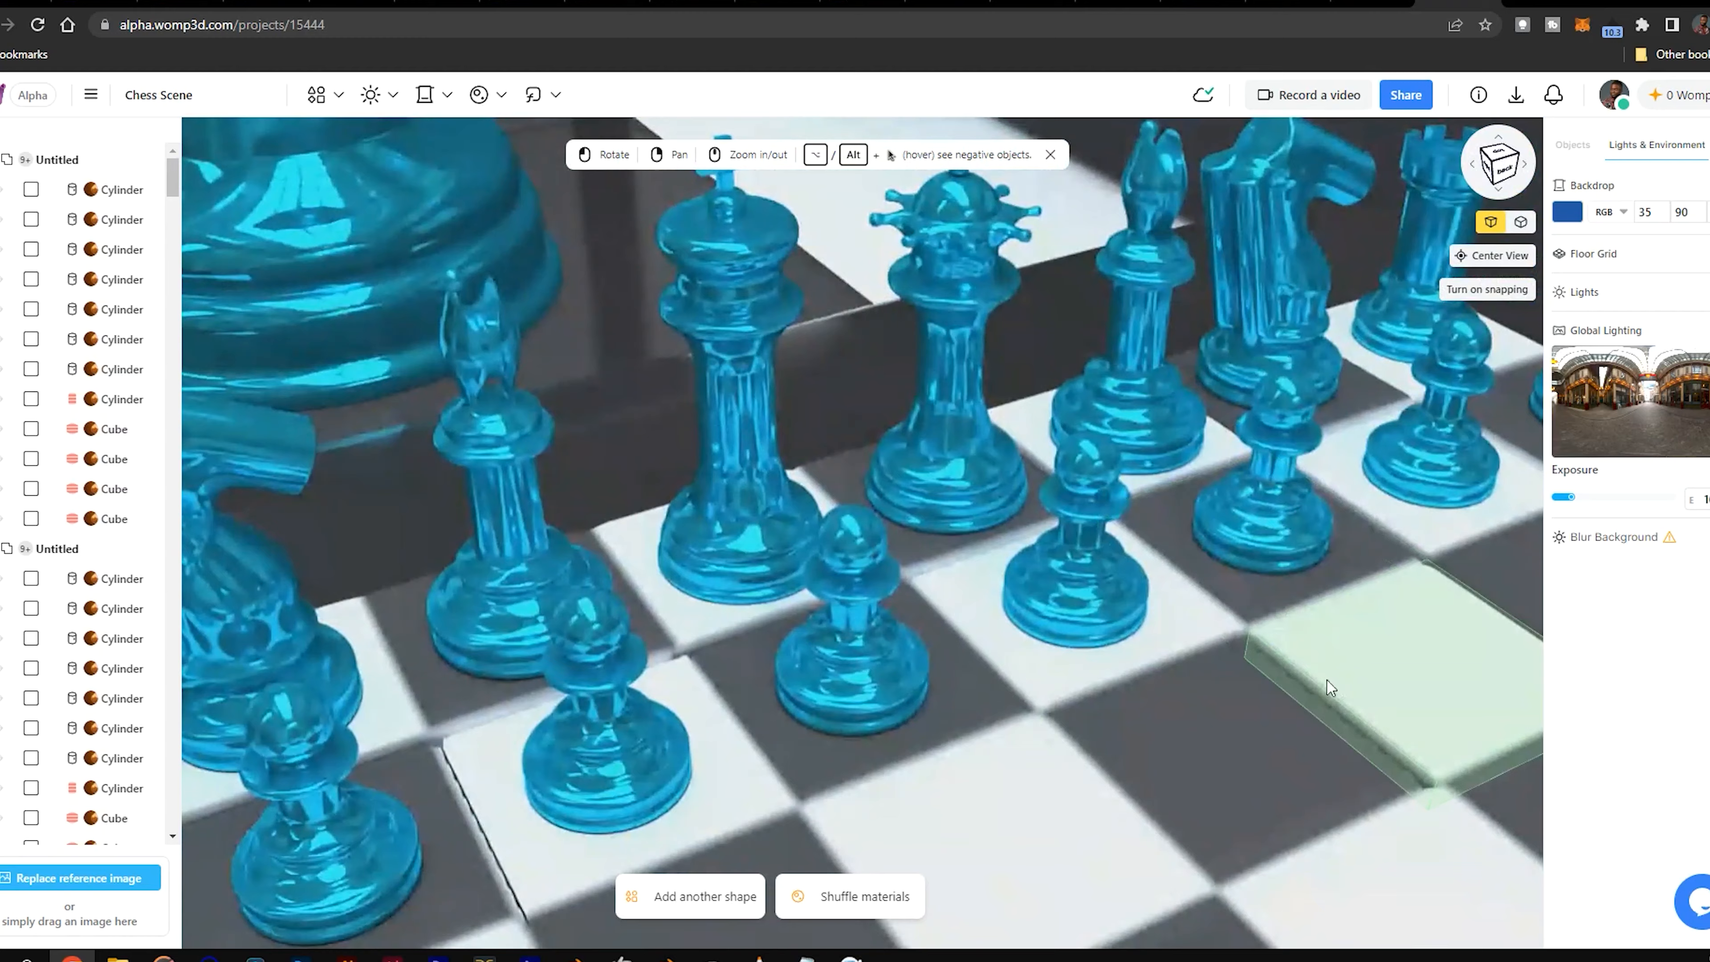
{"action": "left_click_drag", "start_coordinate": [1182, 638], "coordinate": [1133, 622]}
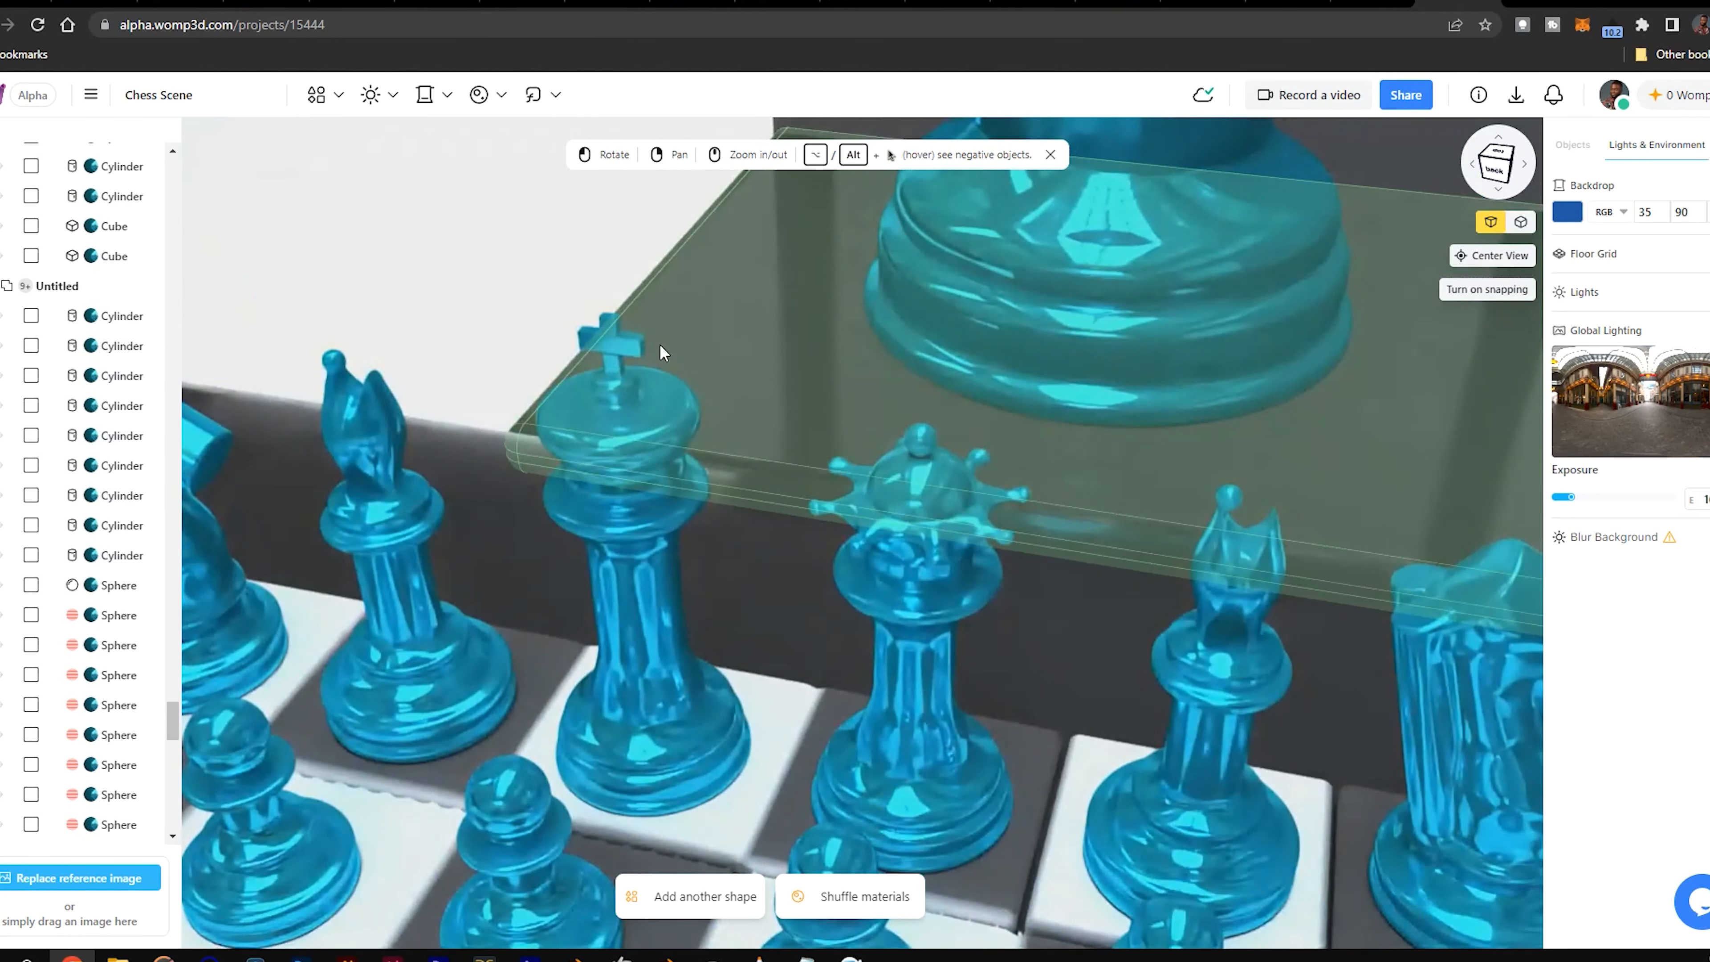
Step: Inspect the two crossed cubes that form the cross on top of the blue king
{"action": "left_click_drag", "start_coordinate": [739, 413], "coordinate": [797, 419]}
{"action": "scroll", "coordinate": [765, 494], "scroll_direction": "up", "scroll_amount": 5}
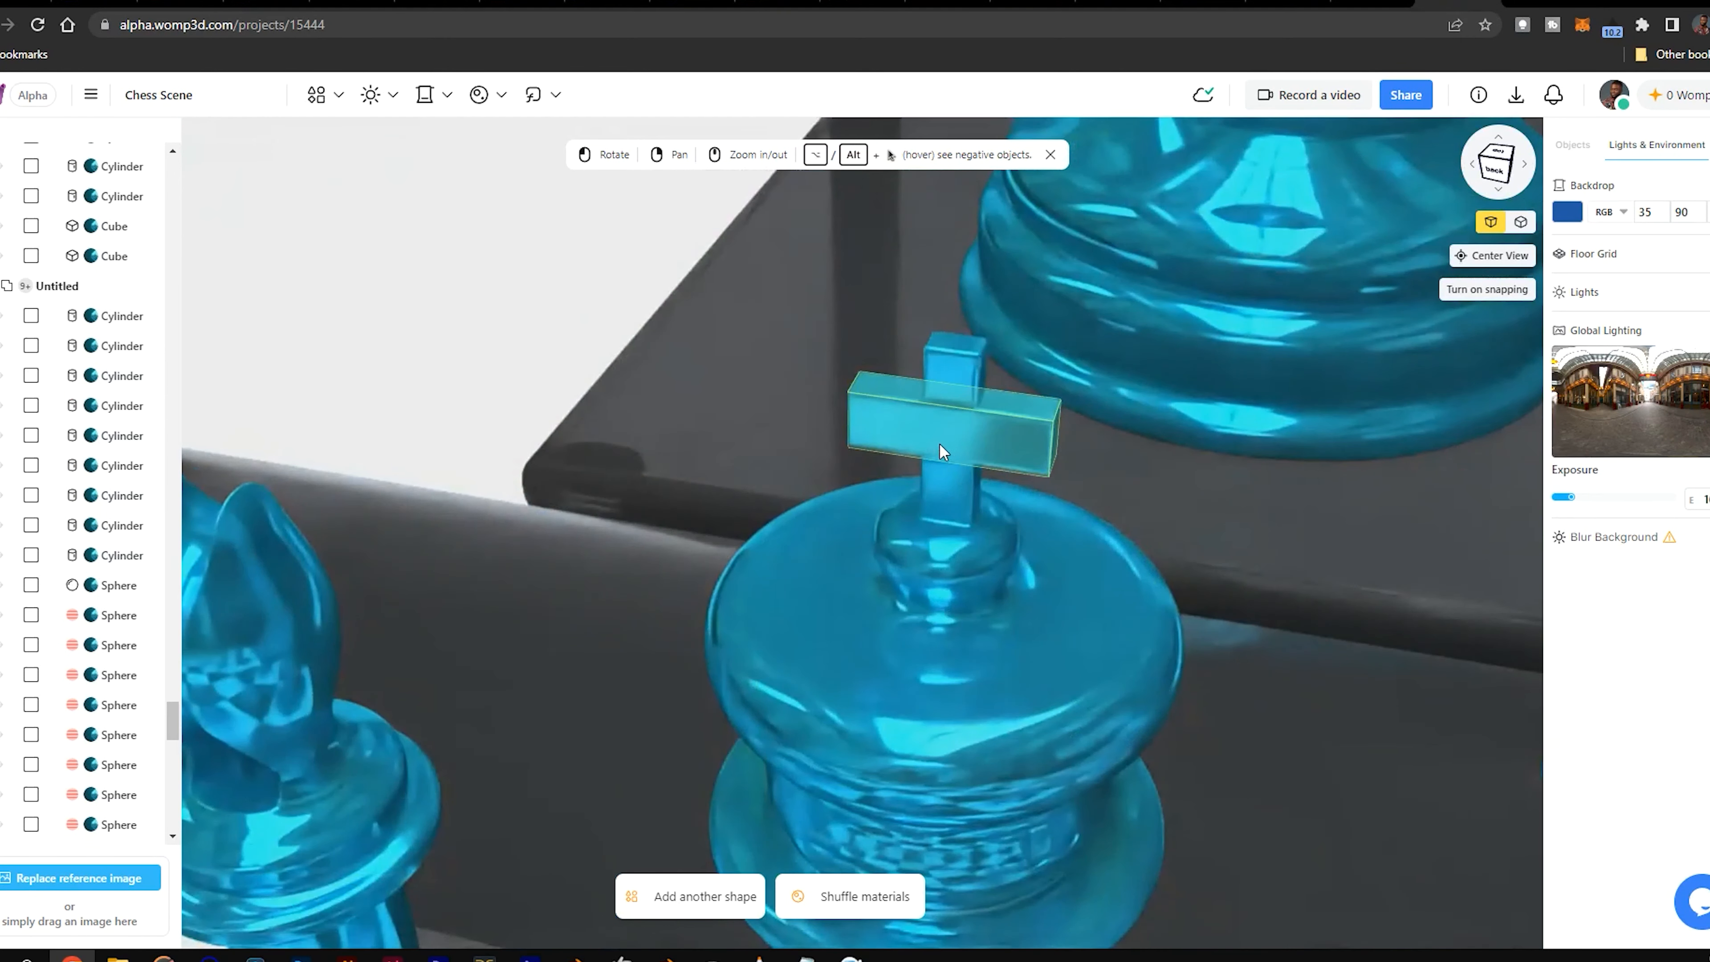
{"action": "left_click", "coordinate": [955, 383]}
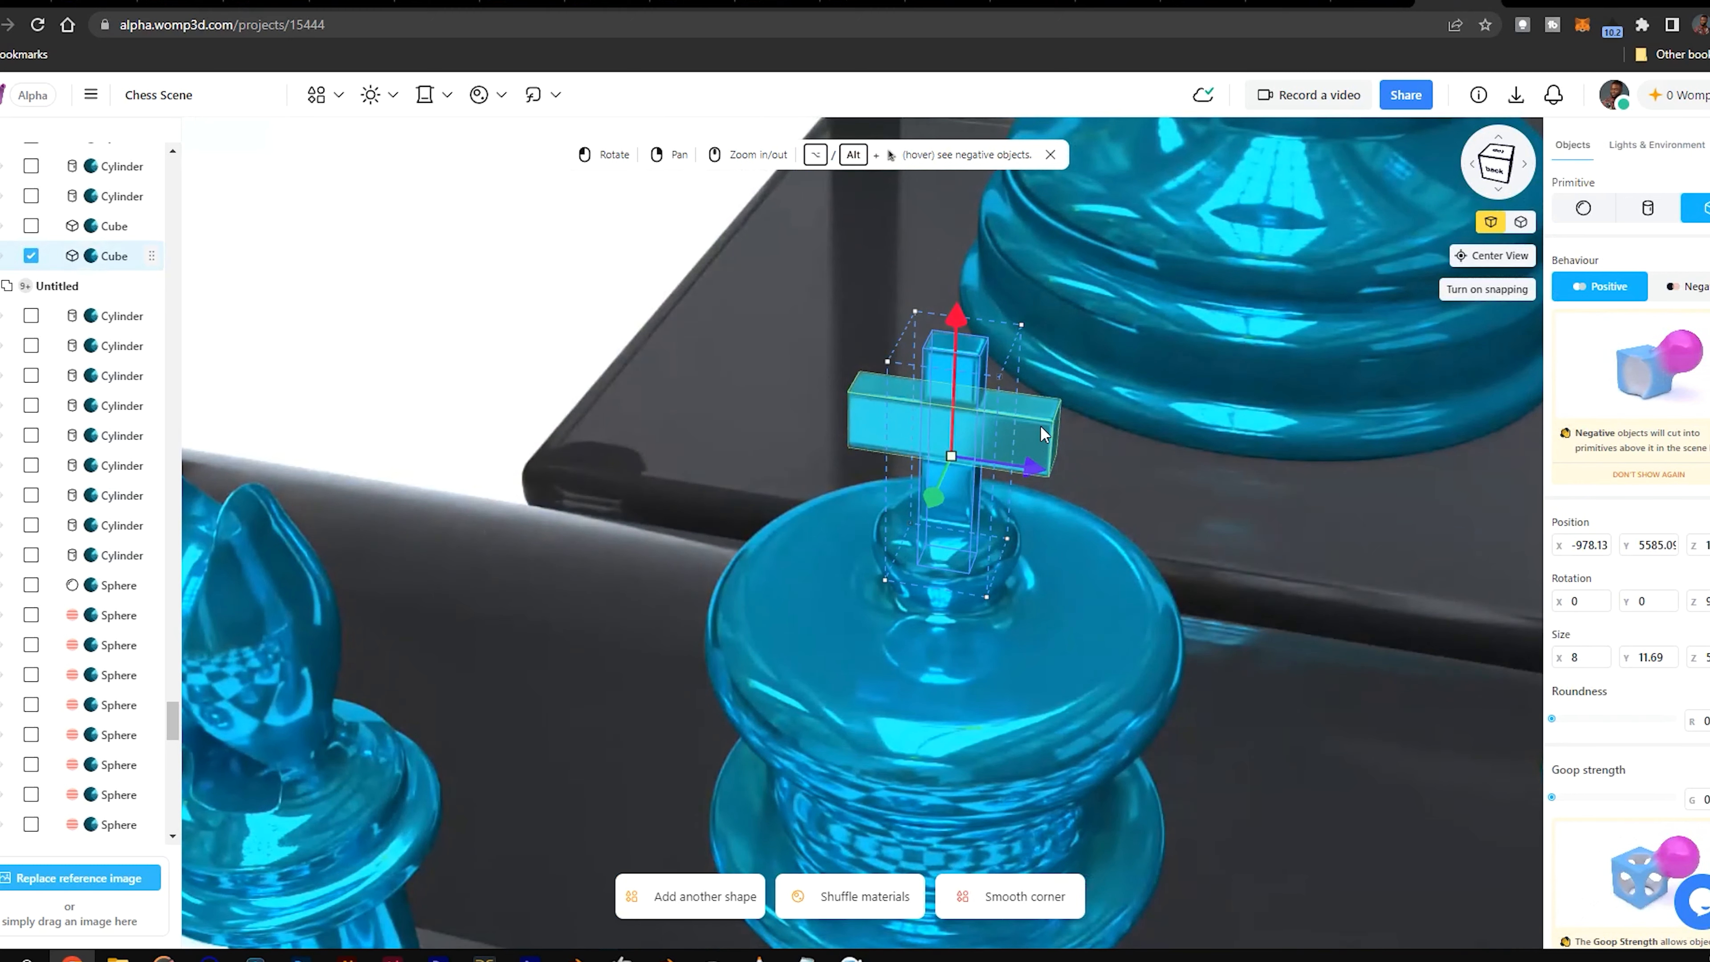
{"action": "left_click", "coordinate": [1040, 428]}
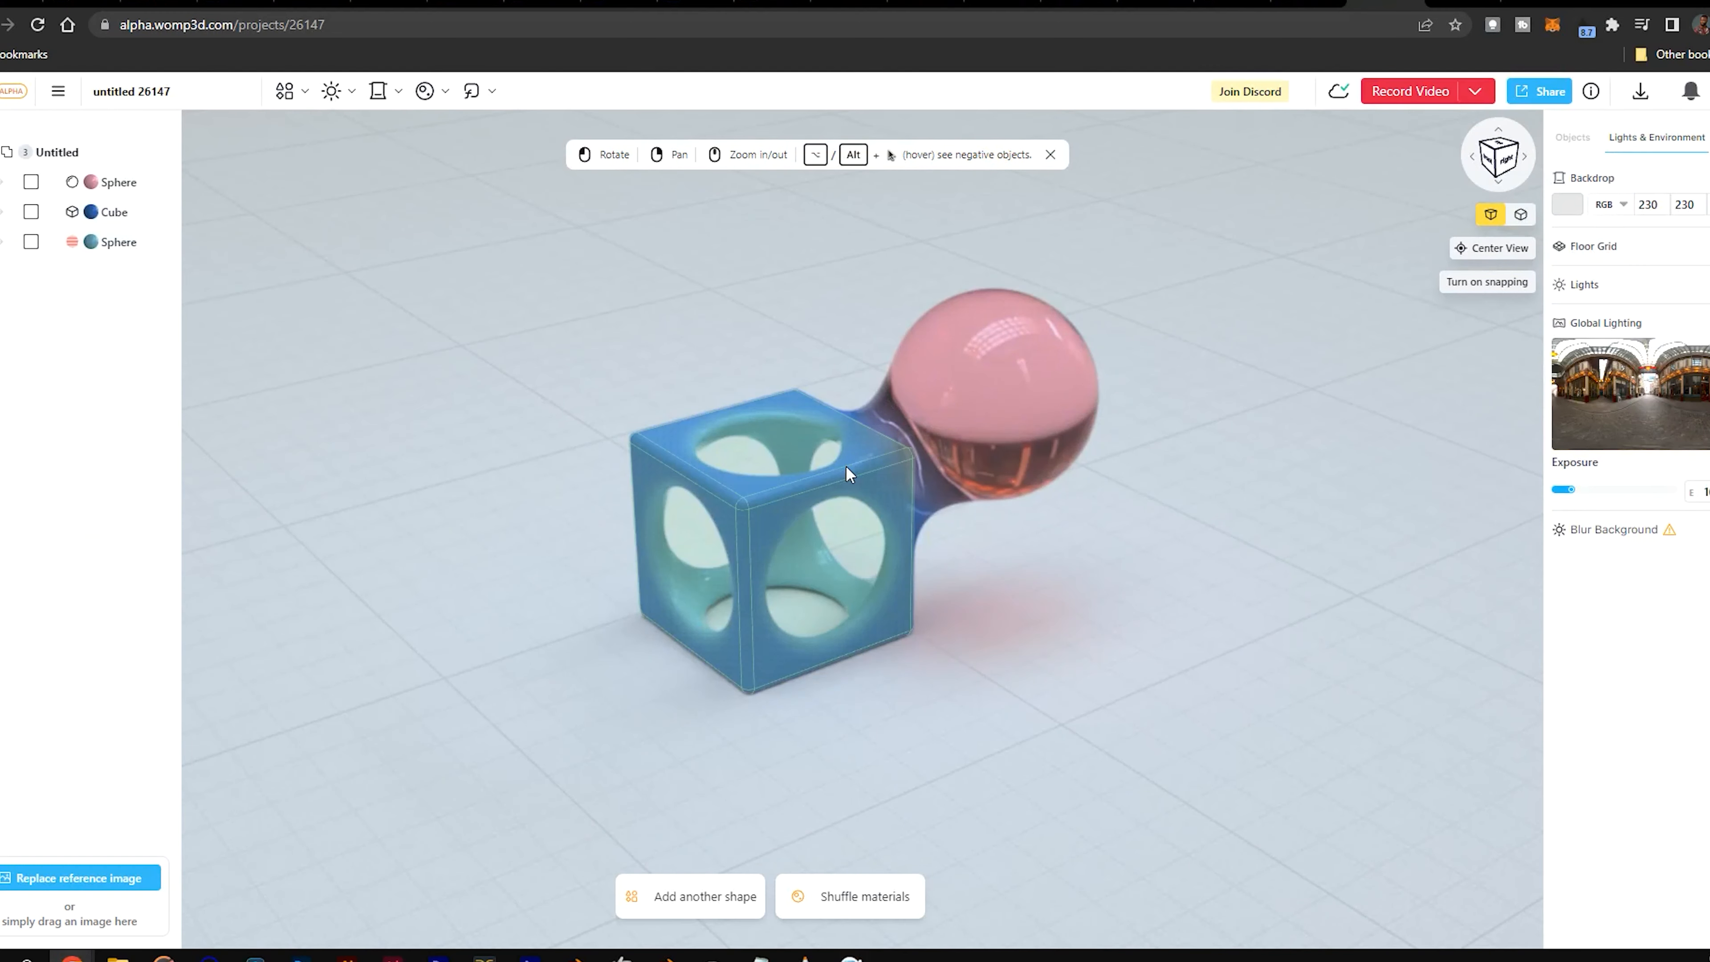
Step: Delete the blue cube and the pink sphere from the untitled practice scene
{"action": "key", "text": "Delete"}
{"action": "left_click", "coordinate": [1013, 496]}
{"action": "key", "text": "Delete"}
Step: Add a sphere primitive, raise it above the floor, and add a cylinder primitive beneath it
{"action": "left_click", "coordinate": [289, 93]}
{"action": "left_click", "coordinate": [213, 221]}
{"action": "left_click_drag", "start_coordinate": [816, 372], "coordinate": [840, 192]}
{"action": "scroll", "coordinate": [841, 202], "scroll_direction": "down", "scroll_amount": 4}
{"action": "left_click", "coordinate": [260, 222]}
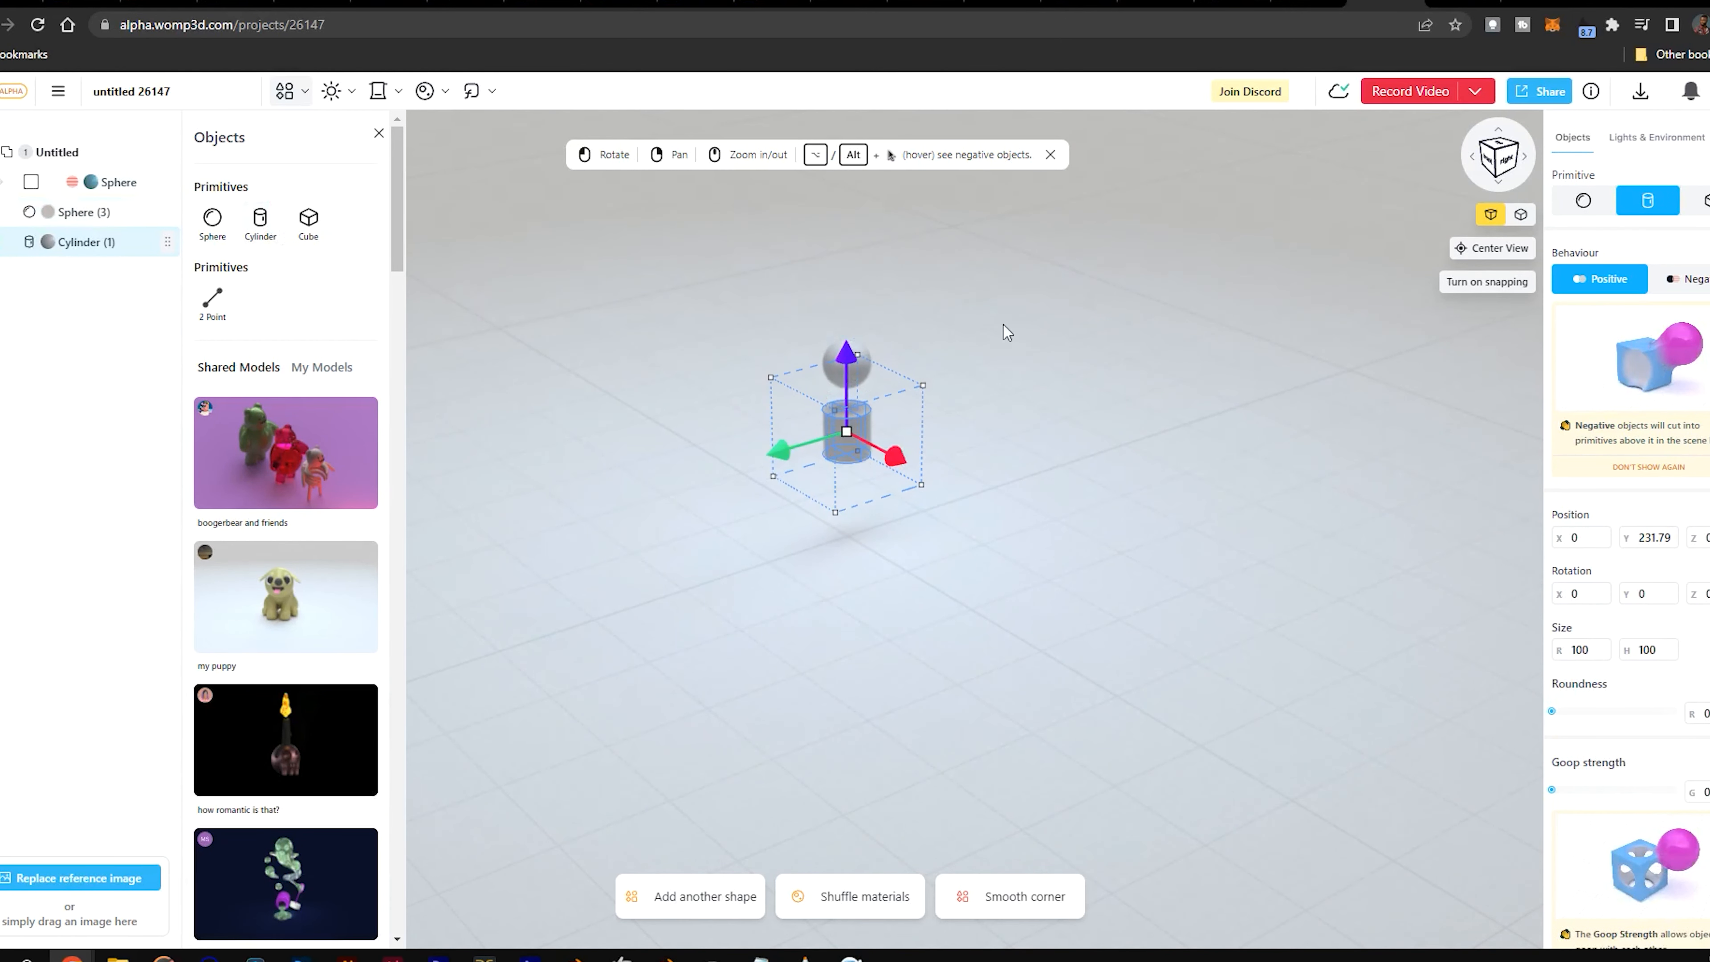
Step: Flatten the cylinder into a rounded disc of radius 386 and height 39, and lower it to Y 23.29
{"action": "left_click", "coordinate": [379, 133]}
{"action": "left_click_drag", "start_coordinate": [1559, 649], "coordinate": [1617, 657]}
{"action": "left_click", "coordinate": [1648, 712]}
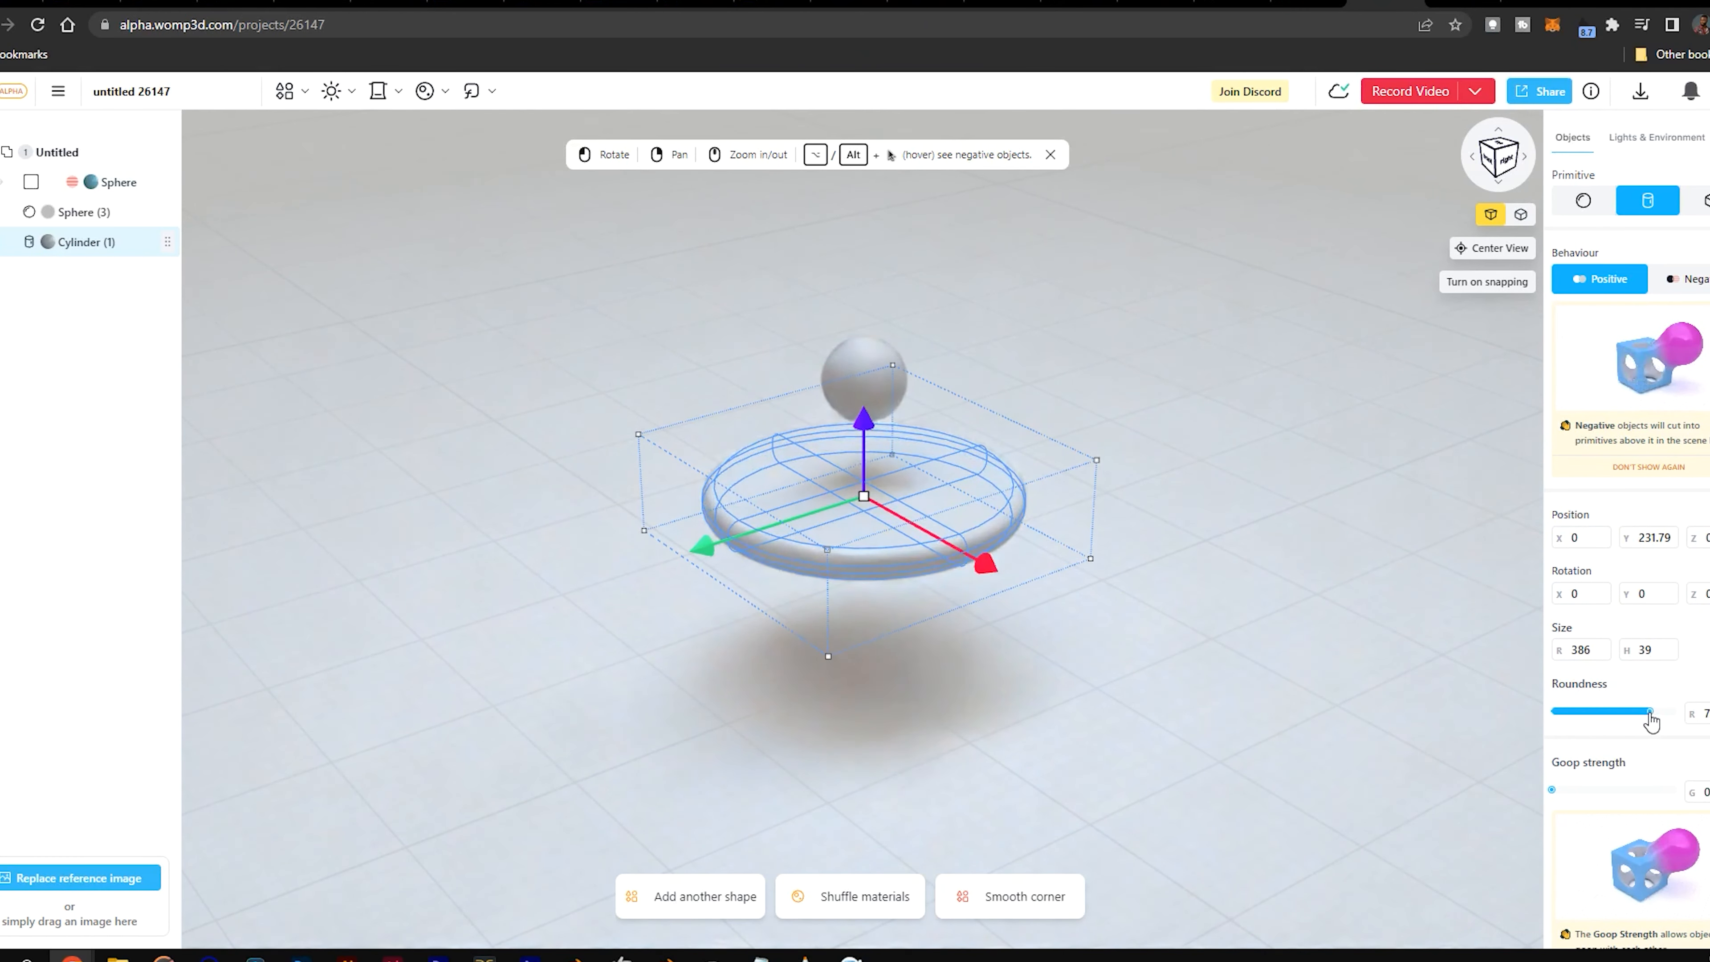
{"action": "left_click_drag", "start_coordinate": [873, 446], "coordinate": [830, 650]}
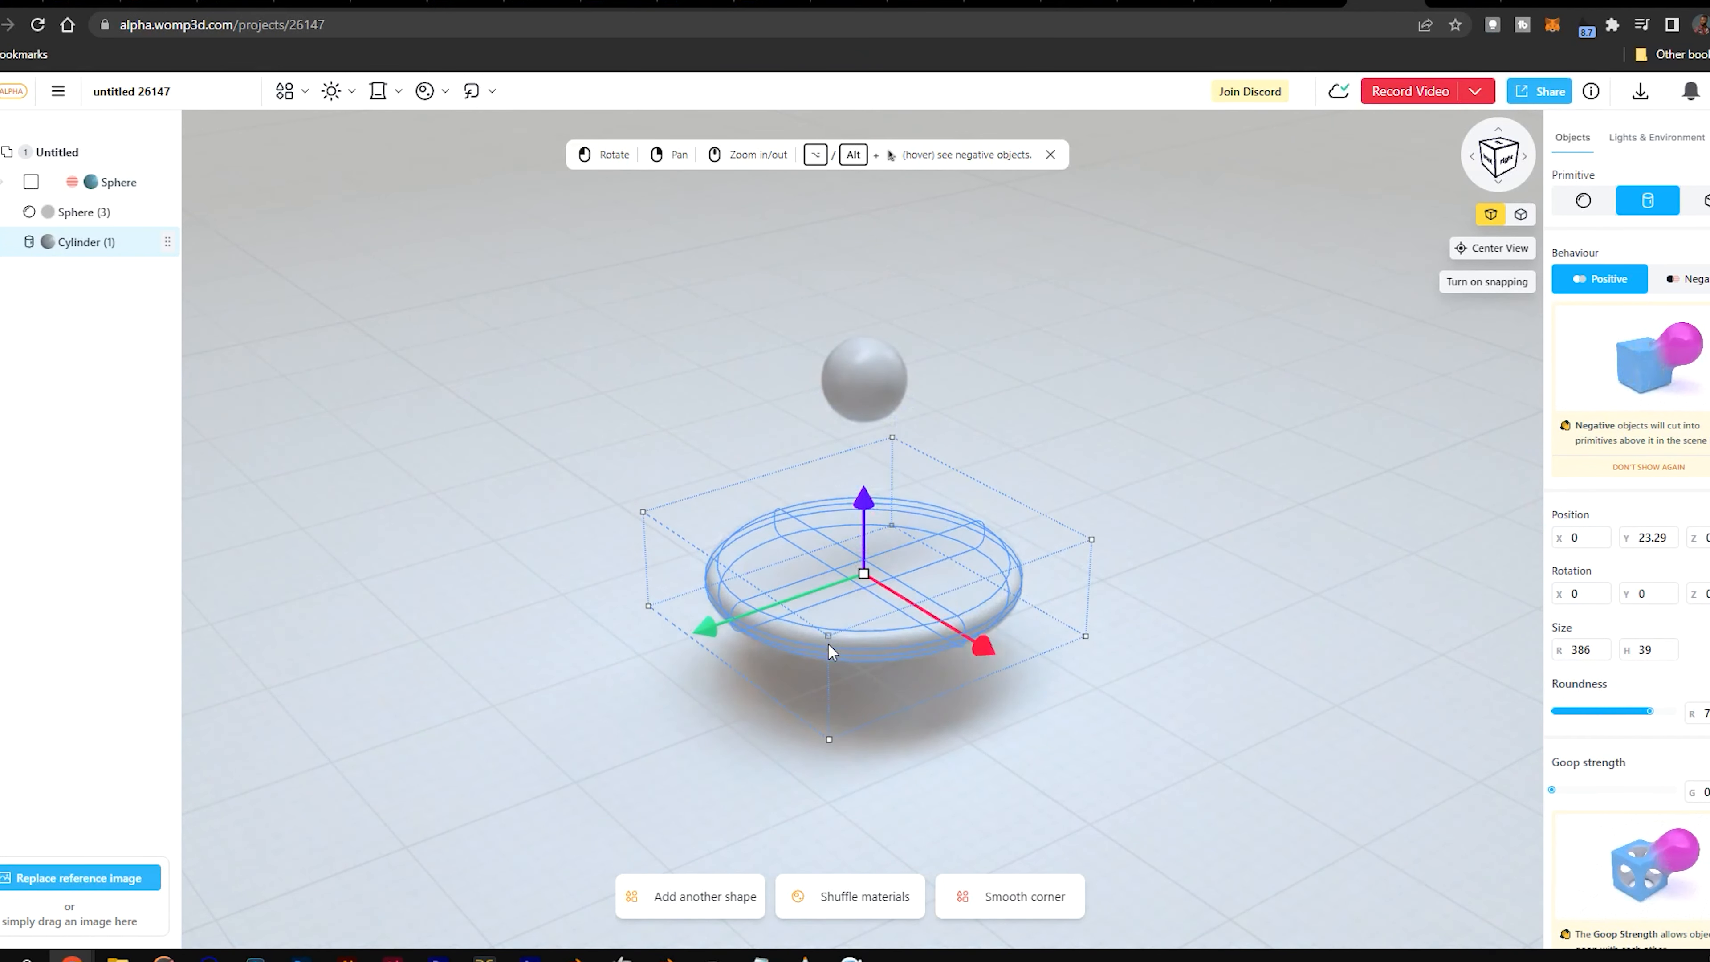
Step: Duplicate the base disc and raise the copy to Y 128.56
{"action": "right_click", "coordinate": [74, 250]}
{"action": "left_click", "coordinate": [111, 398]}
{"action": "left_click_drag", "start_coordinate": [864, 500], "coordinate": [864, 458]}
{"action": "scroll", "coordinate": [1137, 700], "scroll_direction": "up", "scroll_amount": 5}
{"action": "scroll", "coordinate": [1137, 701], "scroll_direction": "down", "scroll_amount": 3}
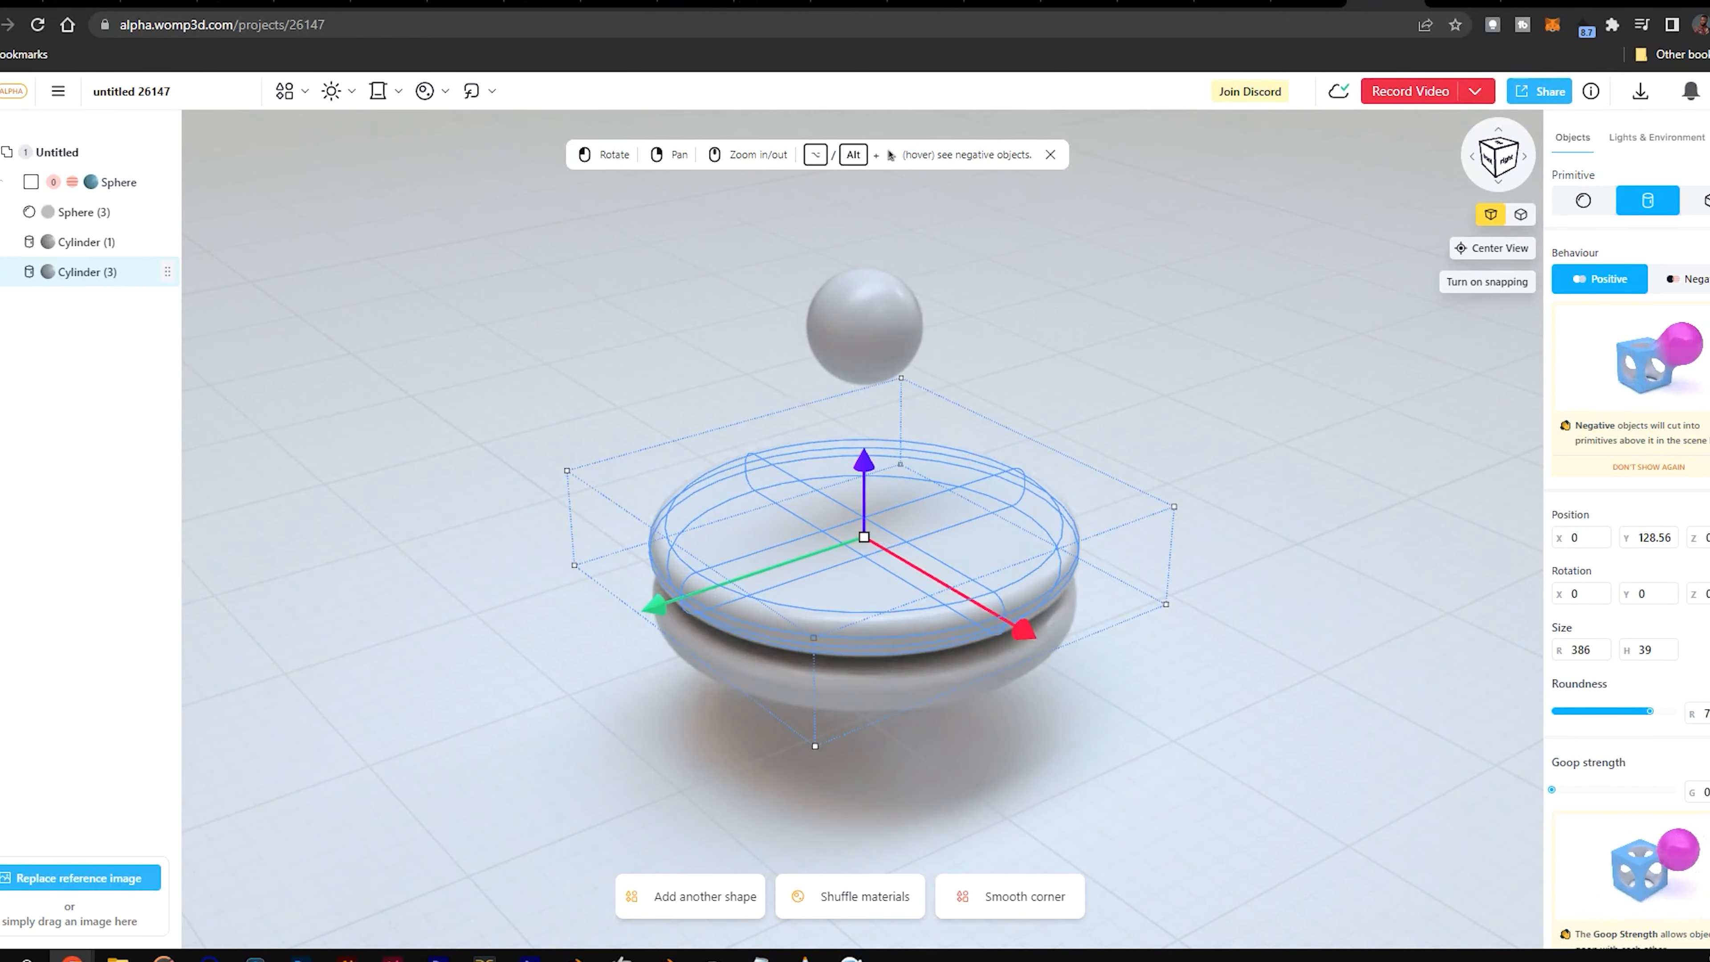
Step: Lower the upper base disc onto the lower one and give it a slight goop strength
{"action": "left_click", "coordinate": [945, 653]}
{"action": "left_click", "coordinate": [969, 594]}
{"action": "left_click", "coordinate": [1699, 791]}
{"action": "scroll", "coordinate": [976, 626], "scroll_direction": "up", "scroll_amount": 5}
{"action": "left_click_drag", "start_coordinate": [766, 328], "coordinate": [766, 359]}
{"action": "mouse_move", "coordinate": [1030, 734]}
{"action": "left_mouse_down"}
{"action": "mouse_move", "coordinate": [1045, 670]}
{"action": "mouse_move", "coordinate": [1051, 721]}
{"action": "left_mouse_up"}
Step: Duplicate the upper disc as a smaller tier with radius 243, height 64, Y position 204.18 and less roundness
{"action": "scroll", "coordinate": [1050, 721], "scroll_direction": "down", "scroll_amount": 5}
{"action": "right_click", "coordinate": [88, 270]}
{"action": "left_click", "coordinate": [117, 371]}
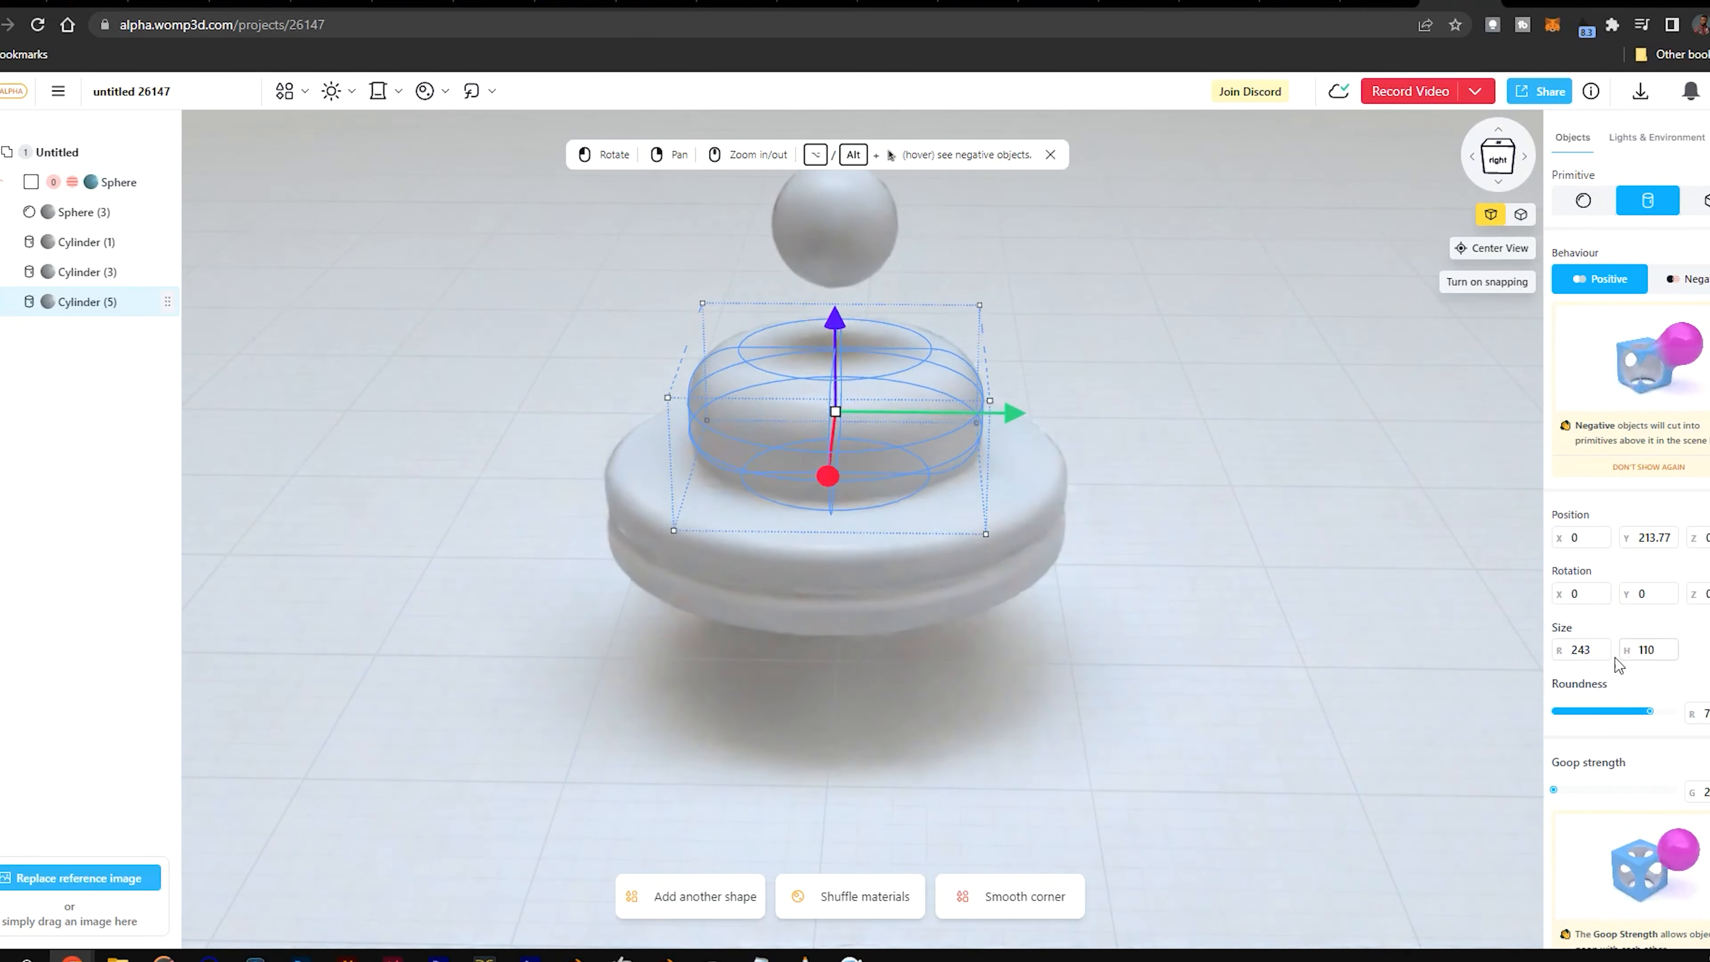
{"action": "left_click_drag", "start_coordinate": [1650, 711], "coordinate": [1576, 713]}
{"action": "left_click_drag", "start_coordinate": [1635, 649], "coordinate": [1604, 649]}
{"action": "left_click_drag", "start_coordinate": [835, 311], "coordinate": [835, 335]}
{"action": "left_click_drag", "start_coordinate": [1575, 712], "coordinate": [1596, 713]}
Step: Duplicate the small tier, raise the copy and reshape it into a tall, narrow column
{"action": "right_click", "coordinate": [56, 302]}
{"action": "left_click", "coordinate": [91, 404]}
{"action": "left_click_drag", "start_coordinate": [836, 337], "coordinate": [835, 214]}
{"action": "left_click_drag", "start_coordinate": [1593, 650], "coordinate": [1707, 650]}
{"action": "scroll", "coordinate": [976, 458], "scroll_direction": "down", "scroll_amount": 3}
Step: Place the sphere on top of the column as the pawn's head, enlarge it, and slim the column
{"action": "left_click", "coordinate": [84, 212]}
{"action": "left_click_drag", "start_coordinate": [844, 233], "coordinate": [843, 132]}
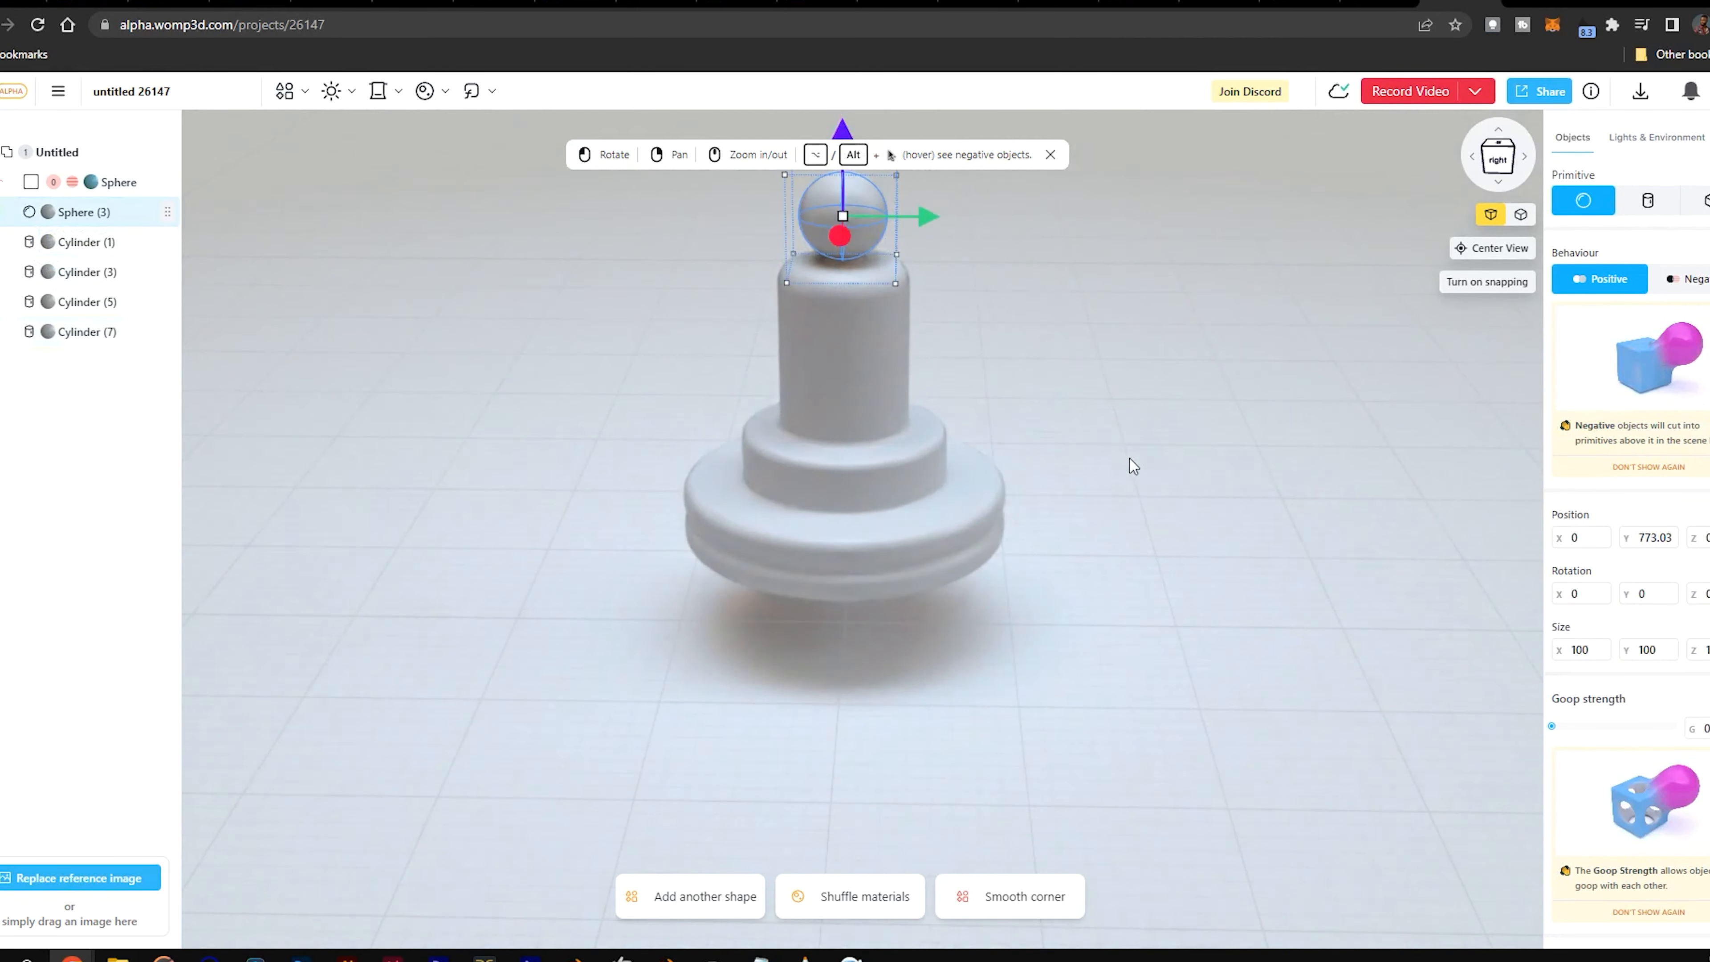
{"action": "right_click_drag", "start_coordinate": [1130, 464], "coordinate": [1300, 525]}
{"action": "left_click_drag", "start_coordinate": [1560, 650], "coordinate": [1498, 649]}
{"action": "left_click", "coordinate": [1013, 411]}
{"action": "left_click", "coordinate": [1098, 516]}
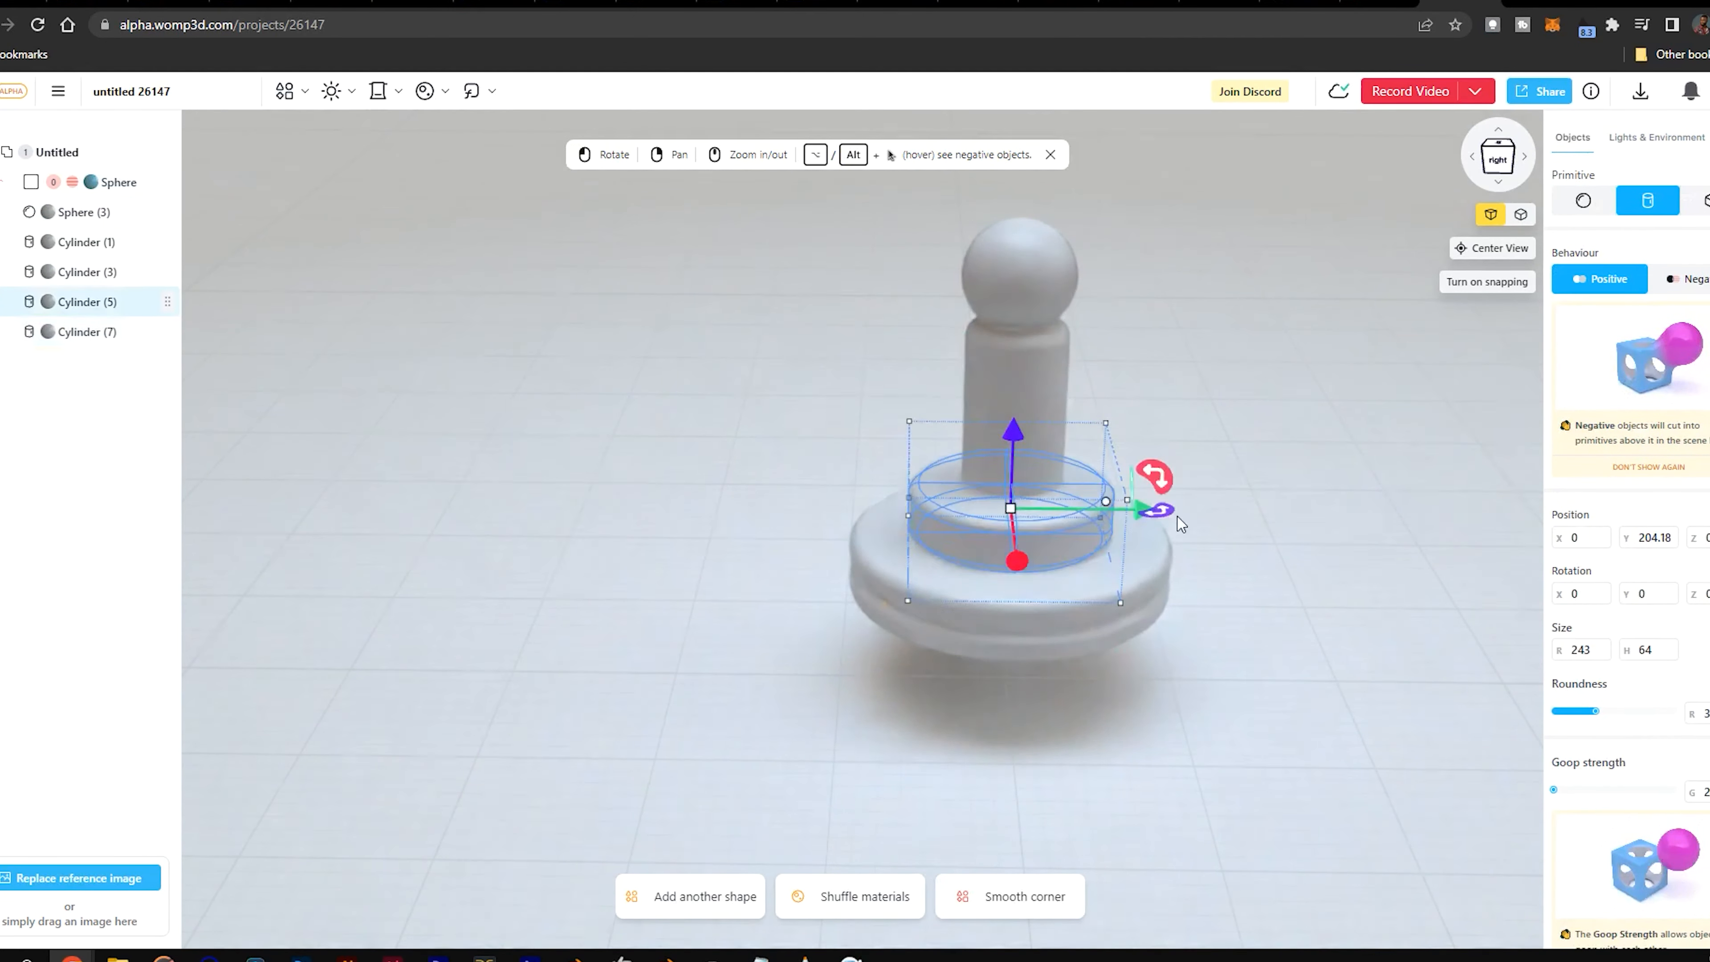
Step: Duplicate the upper base disc as a collar below the head, with radius 208, height 22 and Y position 609.33
{"action": "left_click", "coordinate": [1145, 562]}
{"action": "right_click", "coordinate": [68, 272]}
{"action": "left_click", "coordinate": [97, 373]}
{"action": "left_click_drag", "start_coordinate": [1012, 475], "coordinate": [1019, 264]}
{"action": "left_click_drag", "start_coordinate": [1575, 652], "coordinate": [1511, 652]}
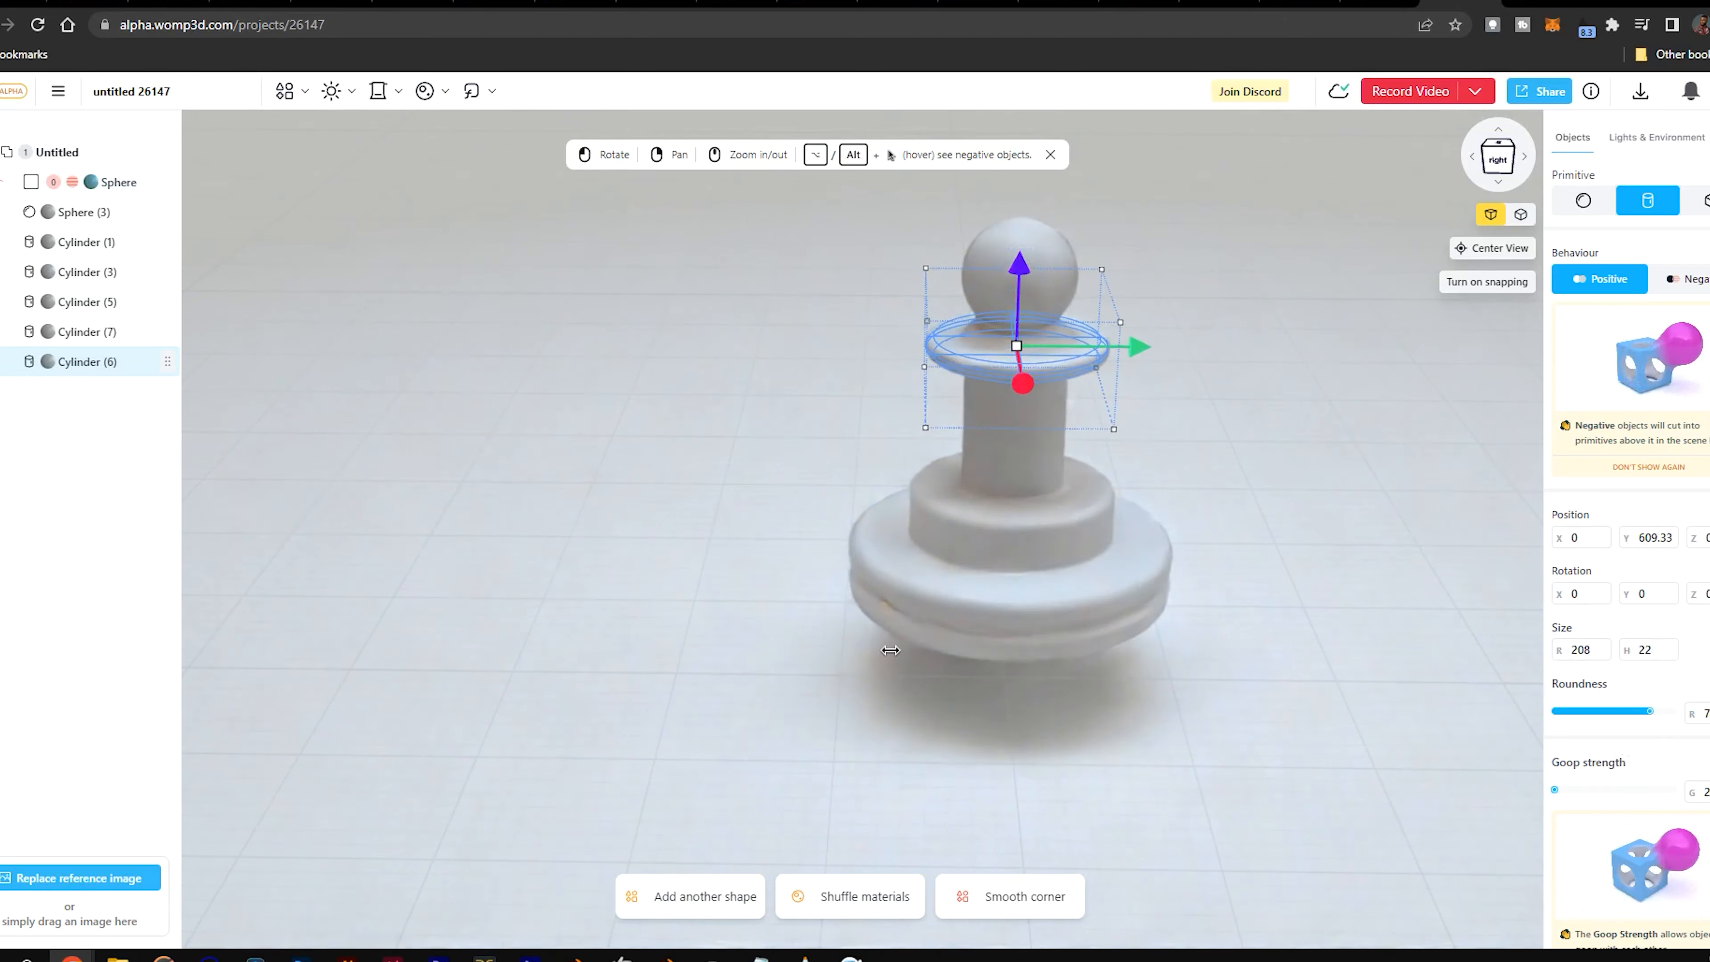
Step: Fine-tune the height and goop strength of the pawn's lower cylinder
{"action": "left_click", "coordinate": [1010, 592]}
{"action": "left_click_drag", "start_coordinate": [1012, 475], "coordinate": [1012, 465]}
{"action": "left_click", "coordinate": [1699, 792]}
{"action": "left_click", "coordinate": [1246, 512]}
Step: Select all the shapes that make up the pawn
{"action": "left_click_drag", "start_coordinate": [1185, 492], "coordinate": [970, 566]}
{"action": "left_click", "coordinate": [1483, 158]}
{"action": "left_click", "coordinate": [1487, 160]}
{"action": "right_click_drag", "start_coordinate": [473, 260], "coordinate": [636, 256]}
{"action": "scroll", "coordinate": [637, 252], "scroll_direction": "down", "scroll_amount": 2}
{"action": "scroll", "coordinate": [637, 256], "scroll_direction": "down", "scroll_amount": 2}
{"action": "left_click_drag", "start_coordinate": [637, 256], "coordinate": [680, 351]}
{"action": "left_click_drag", "start_coordinate": [615, 195], "coordinate": [954, 725], "text": "shift"}
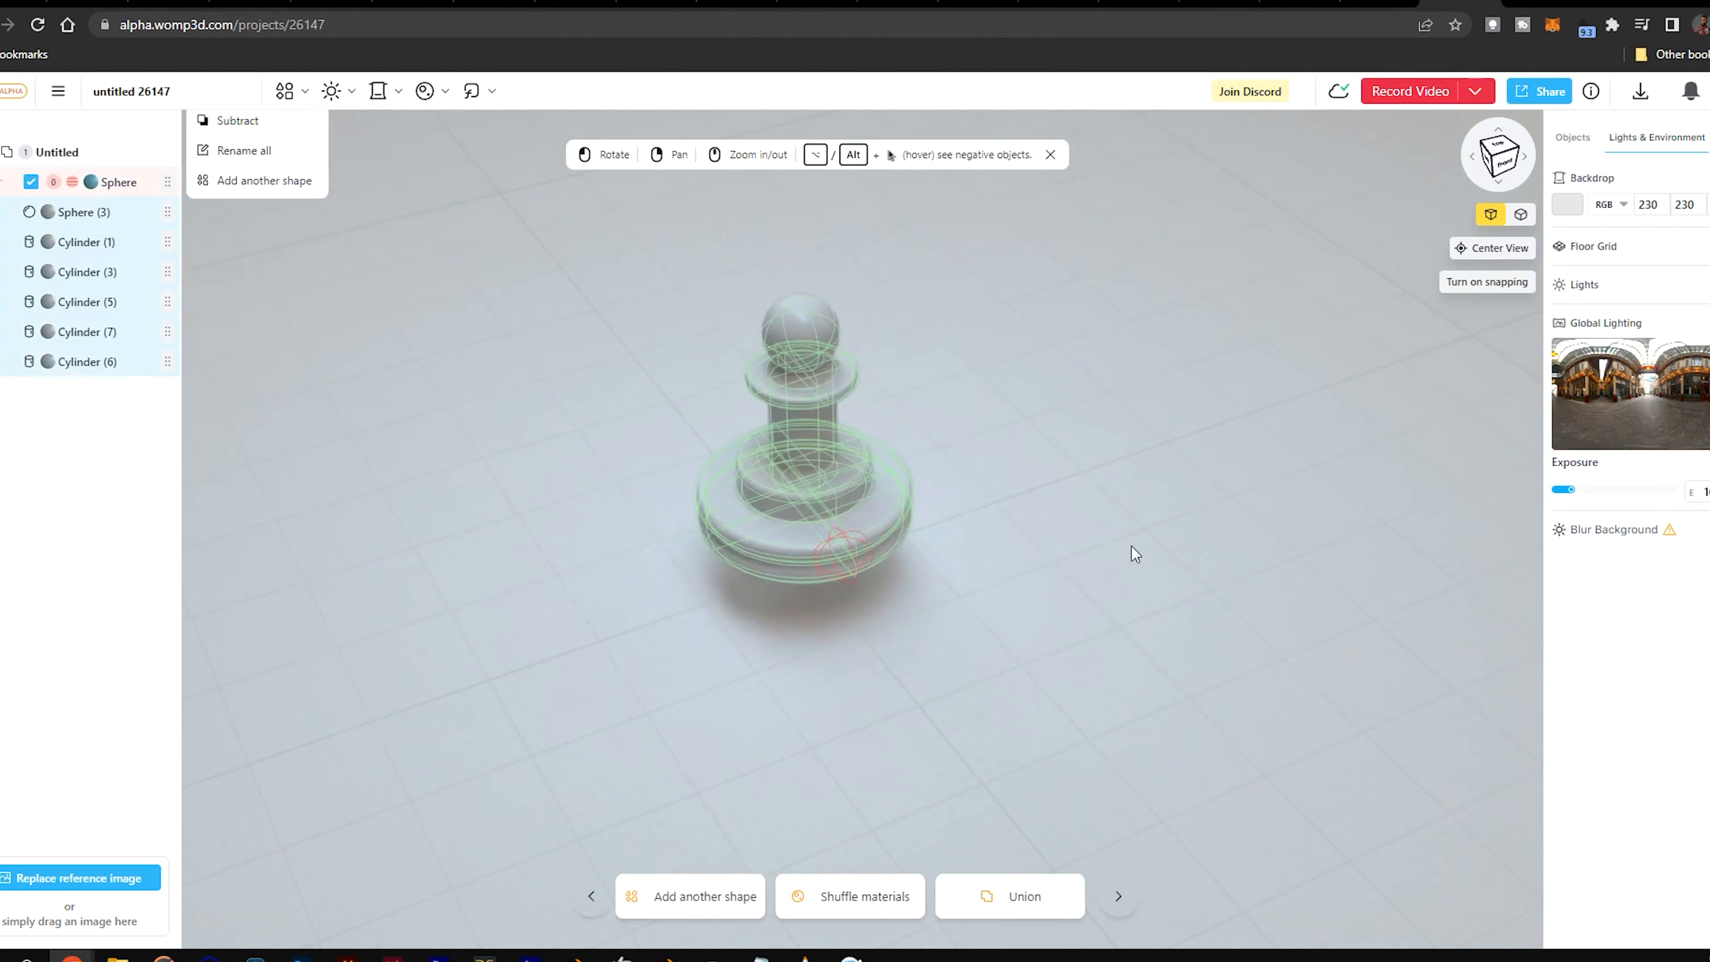
Step: Group the shapes as Pawn, duplicate the group, and place the copy beside the original
{"action": "left_click", "coordinate": [1498, 158]}
{"action": "left_click", "coordinate": [1524, 156]}
{"action": "scroll", "coordinate": [970, 538], "scroll_direction": "up", "scroll_amount": 2}
{"action": "left_click_drag", "start_coordinate": [853, 228], "coordinate": [854, 312]}
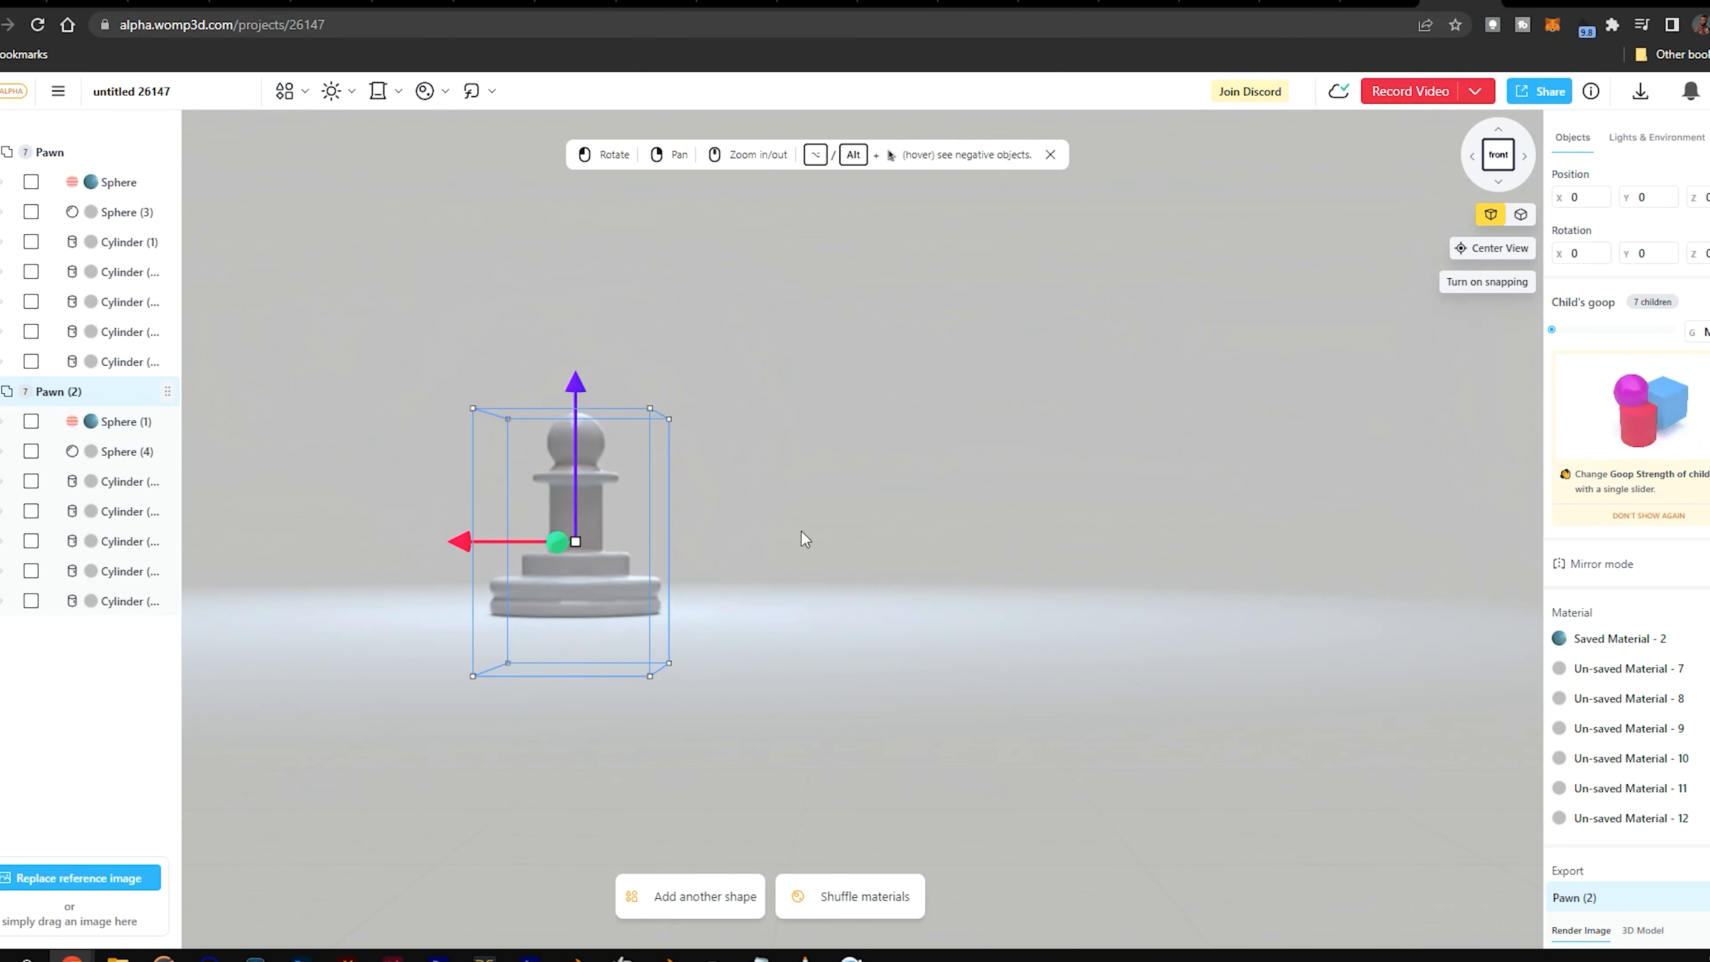
{"action": "left_click_drag", "start_coordinate": [480, 541], "coordinate": [756, 542]}
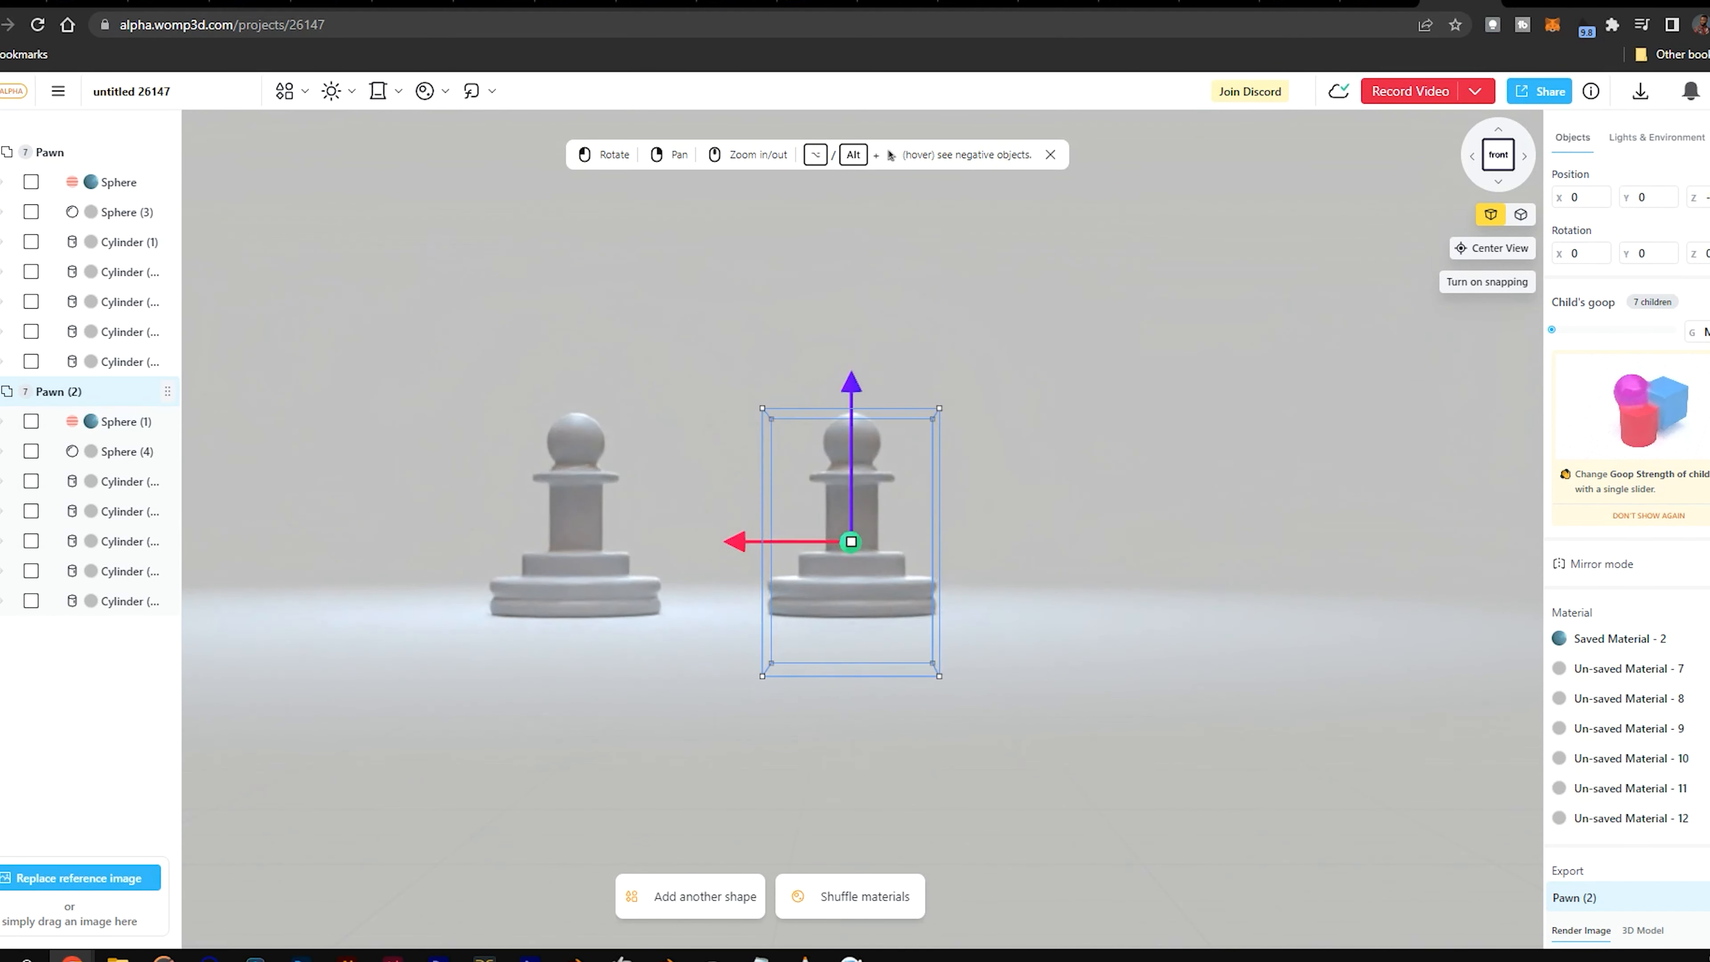
Step: Enlarge the copied pawn's column to radius 164 and height 317, and delete its head sphere
{"action": "left_click", "coordinate": [839, 565]}
{"action": "left_click", "coordinate": [878, 505]}
{"action": "left_click_drag", "start_coordinate": [1559, 651], "coordinate": [1701, 656]}
{"action": "left_click", "coordinate": [866, 439]}
{"action": "key", "text": "Delete"}
Step: Set the second piece's column height to 348 and reduce its roundness
{"action": "left_click", "coordinate": [875, 477]}
{"action": "left_click", "coordinate": [853, 498]}
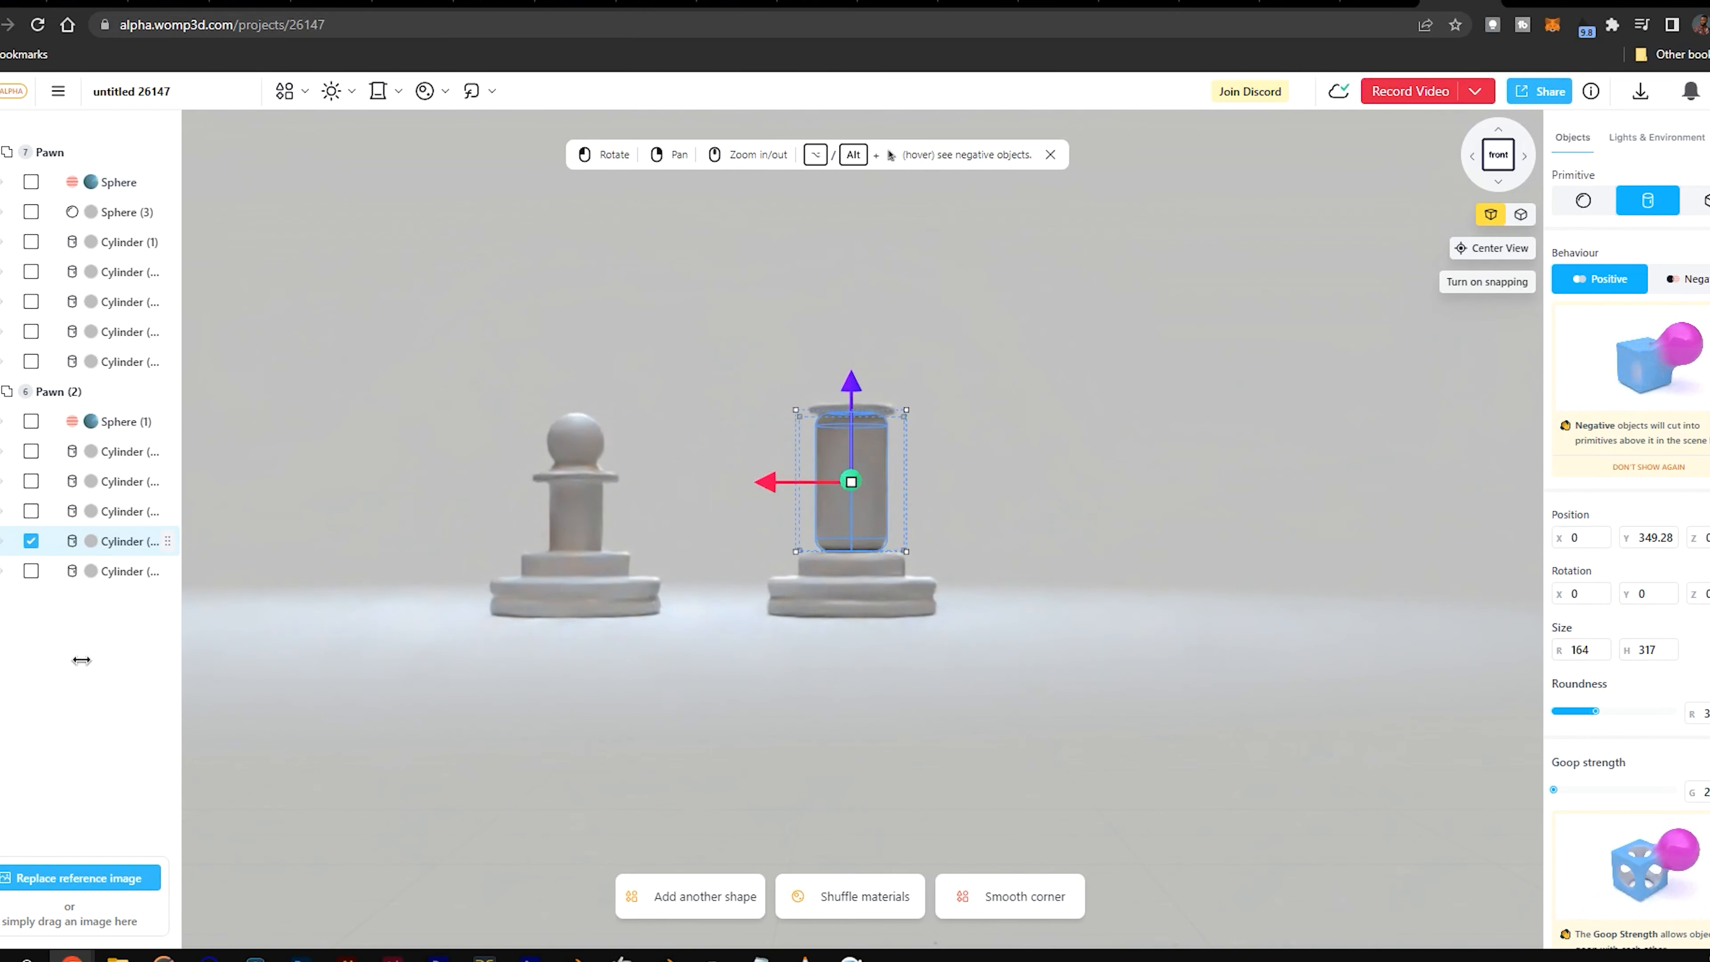
{"action": "left_click_drag", "start_coordinate": [1603, 717], "coordinate": [1577, 715]}
{"action": "mouse_move", "coordinate": [1084, 526]}
{"action": "left_mouse_down"}
{"action": "mouse_move", "coordinate": [1107, 600]}
{"action": "mouse_move", "coordinate": [1078, 512]}
{"action": "left_mouse_up"}
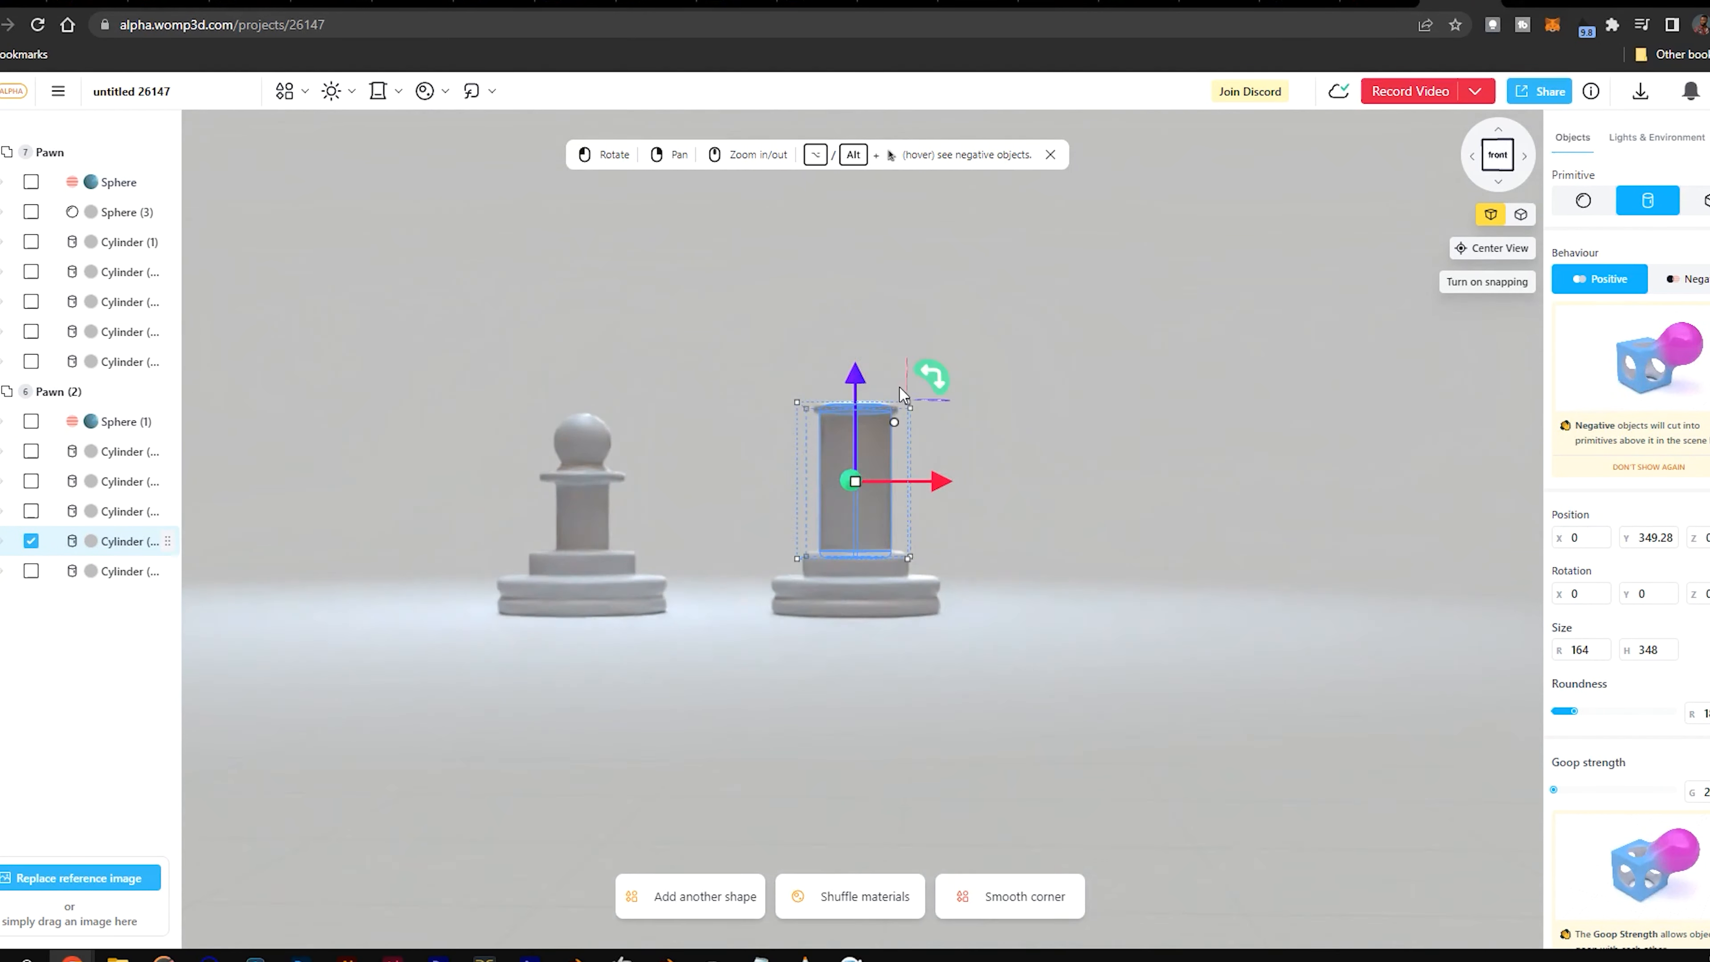
Step: Duplicate the second piece's collar as a head disc with radius 264 and height 87, and seat it on the column
{"action": "left_click", "coordinate": [849, 407]}
{"action": "right_click", "coordinate": [119, 575]}
{"action": "left_click", "coordinate": [160, 685]}
{"action": "left_click_drag", "start_coordinate": [1626, 650], "coordinate": [1703, 652]}
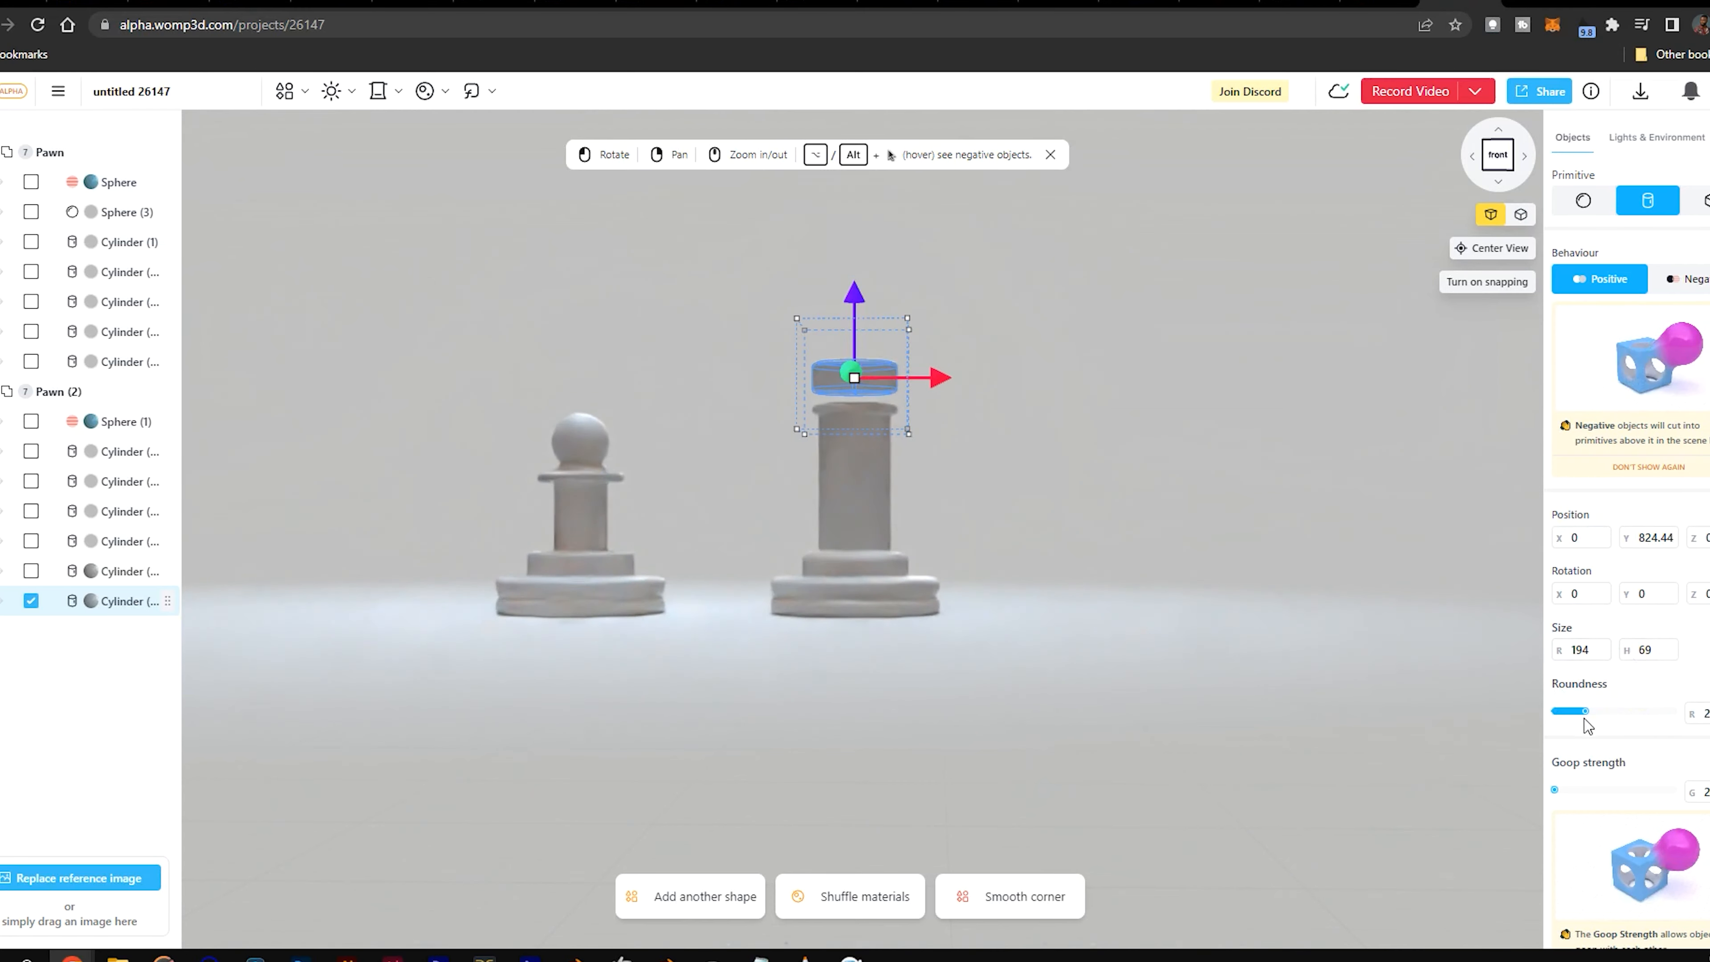
{"action": "left_click_drag", "start_coordinate": [1591, 716], "coordinate": [1583, 713]}
{"action": "scroll", "coordinate": [1050, 404], "scroll_direction": "up", "scroll_amount": 5}
{"action": "right_click_drag", "start_coordinate": [1036, 283], "coordinate": [1054, 539]}
{"action": "left_click_drag", "start_coordinate": [1053, 498], "coordinate": [1051, 440]}
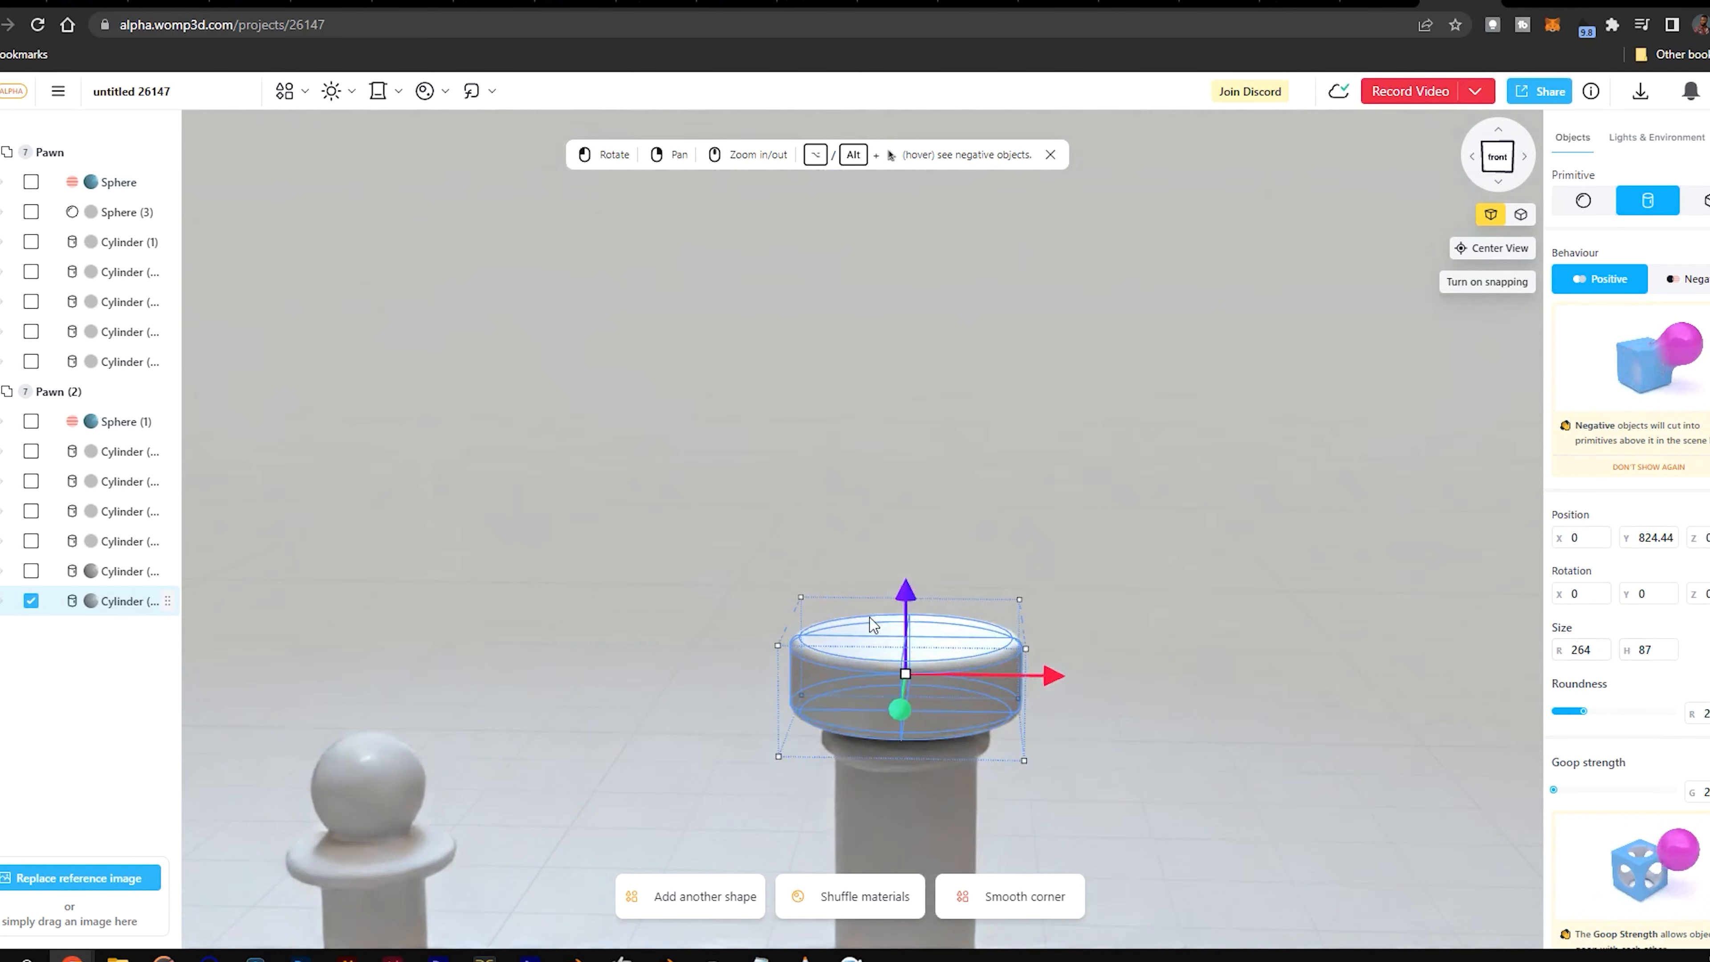
{"action": "left_click_drag", "start_coordinate": [904, 611], "coordinate": [904, 630]}
Step: Add a thin cube bar 39 wide and 100 high, raise it to Y 934.01, and centre it across the head disc
{"action": "scroll", "coordinate": [1078, 634], "scroll_direction": "down", "scroll_amount": 3}
{"action": "left_click", "coordinate": [285, 91]}
{"action": "left_click", "coordinate": [309, 221]}
{"action": "scroll", "coordinate": [779, 610], "scroll_direction": "down", "scroll_amount": 5}
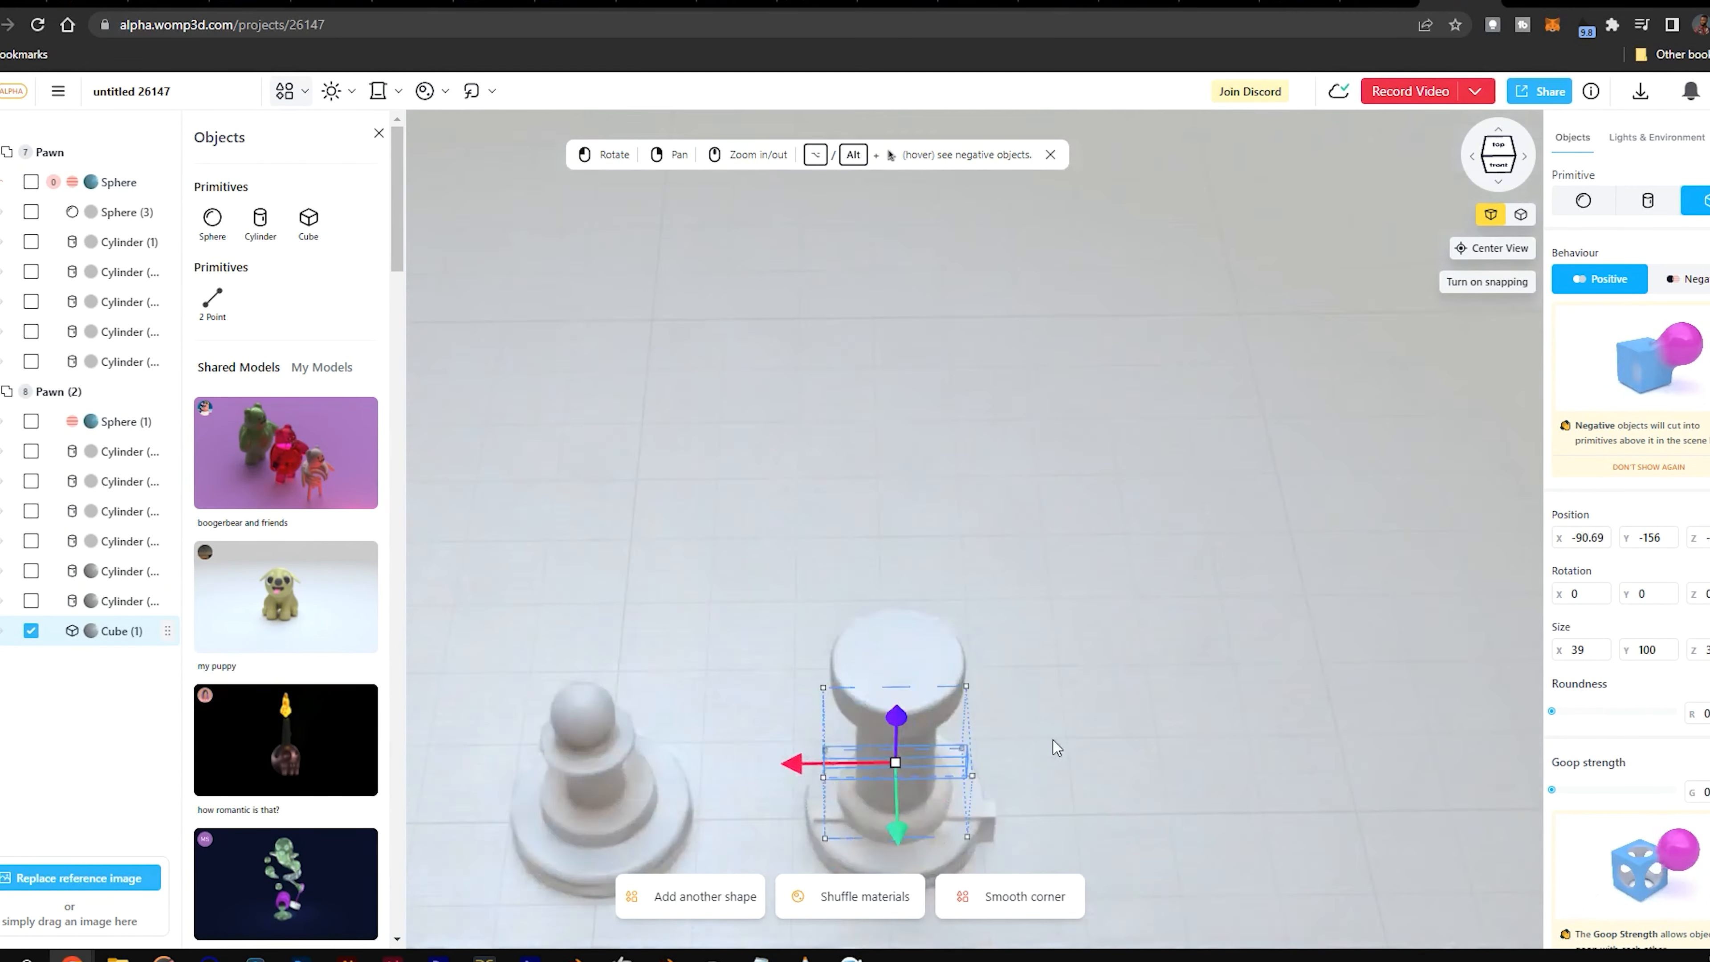
{"action": "left_click_drag", "start_coordinate": [1106, 354], "coordinate": [1126, 229]}
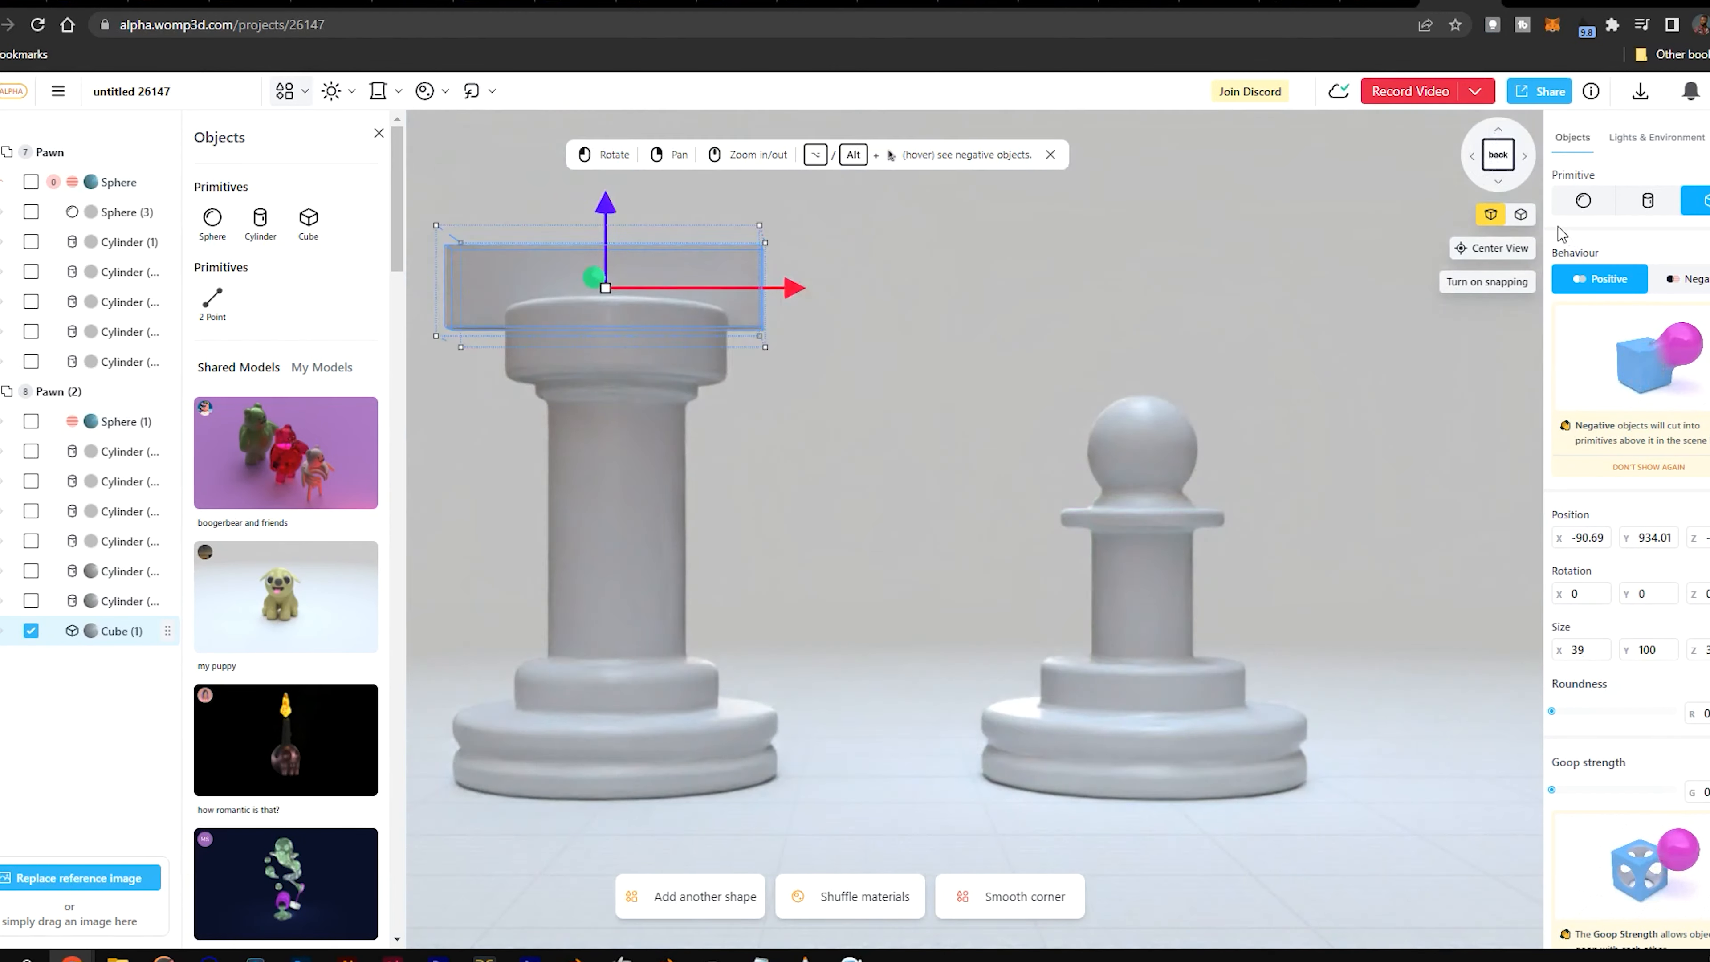
{"action": "left_click", "coordinate": [1498, 129]}
{"action": "left_click_drag", "start_coordinate": [1143, 465], "coordinate": [1143, 482]}
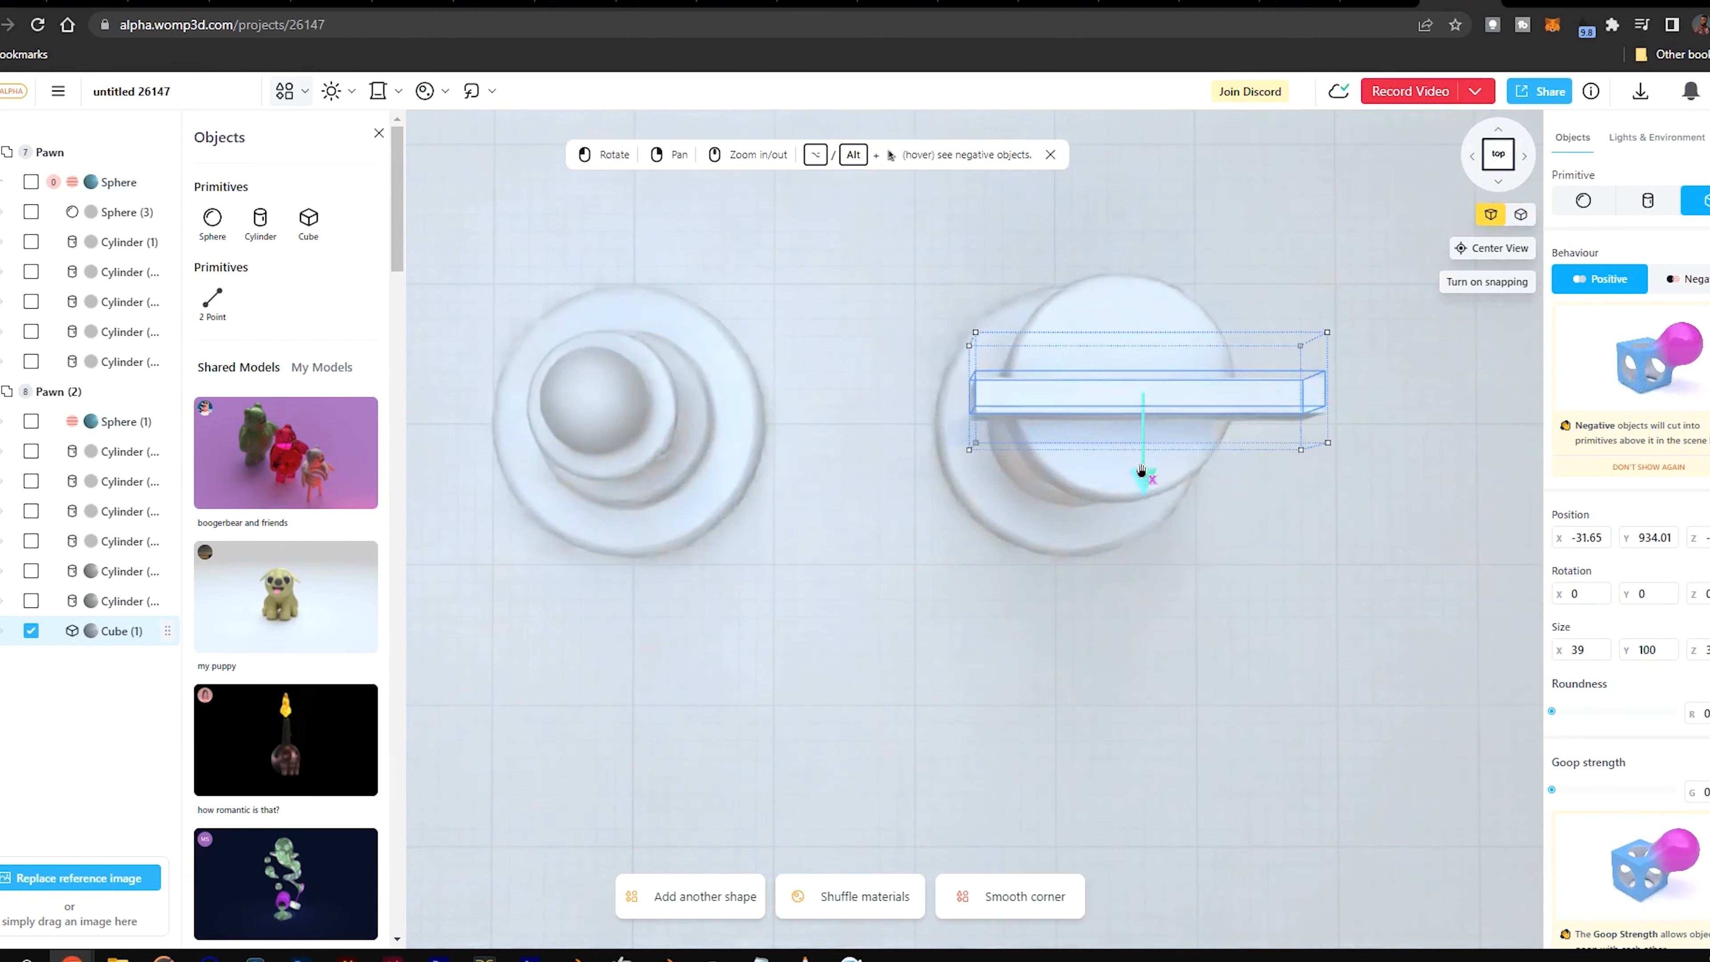
{"action": "right_click_drag", "start_coordinate": [1143, 492], "coordinate": [894, 610]}
{"action": "left_click_drag", "start_coordinate": [647, 556], "coordinate": [622, 556]}
Step: Duplicate the cube bar across the head disc and select the original bar
{"action": "right_click", "coordinate": [104, 643]}
{"action": "left_click", "coordinate": [136, 380]}
{"action": "left_click", "coordinate": [851, 956]}
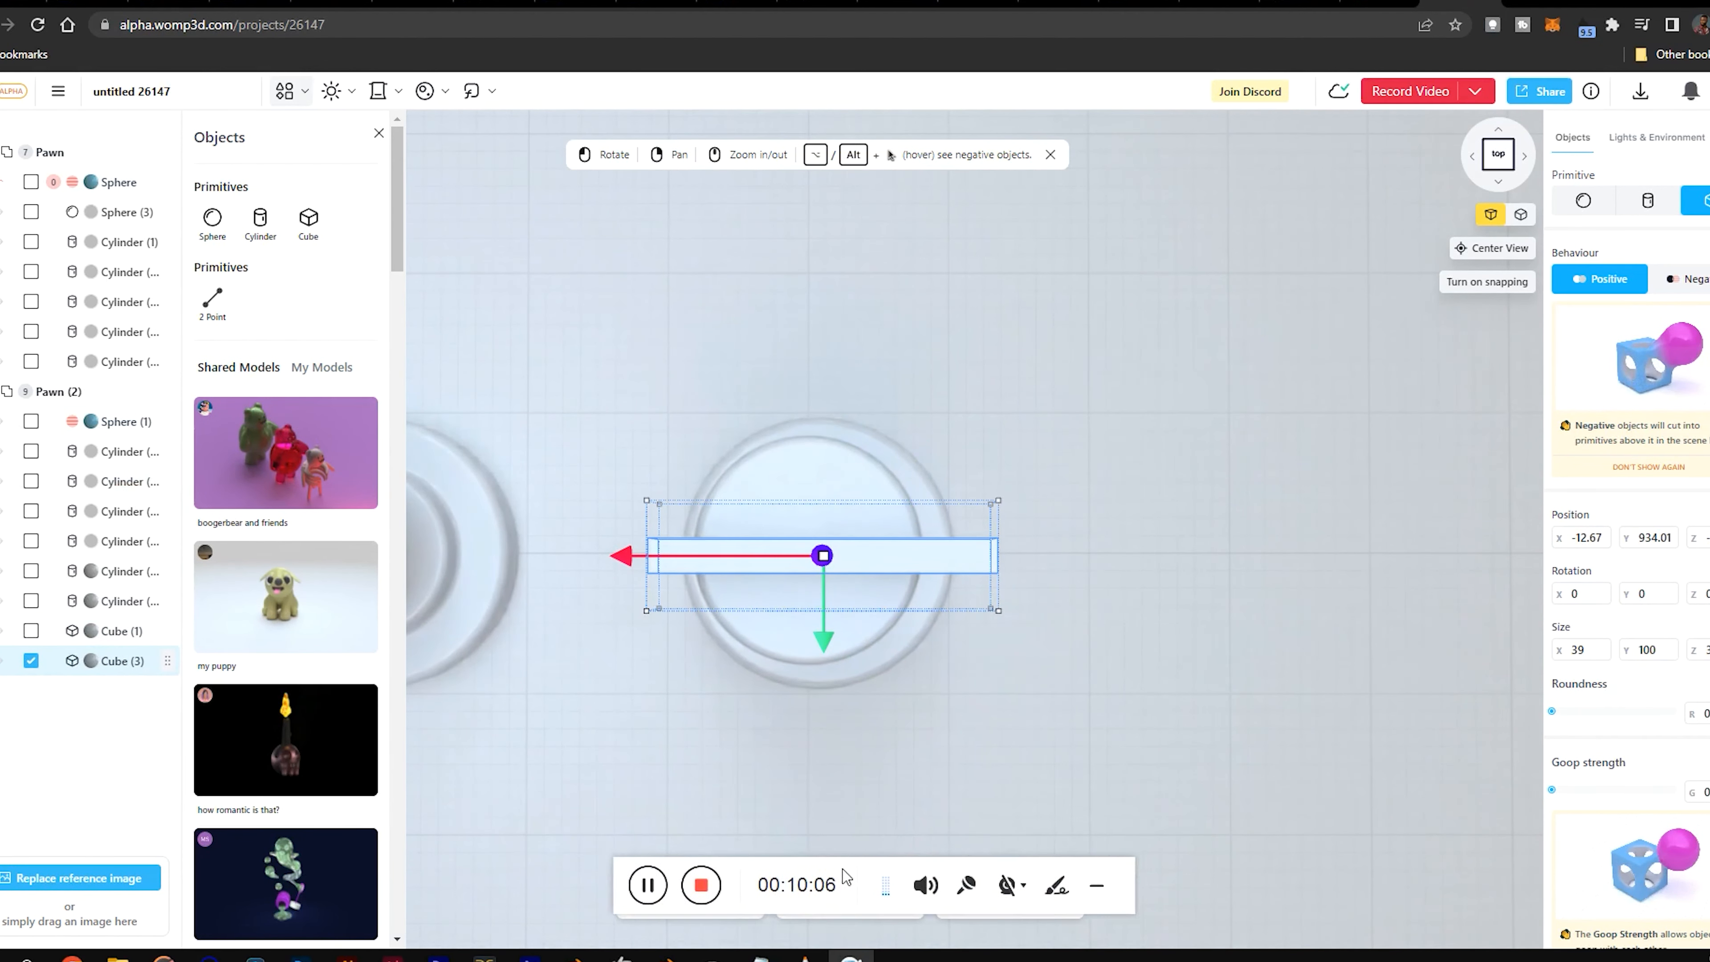
{"action": "left_click", "coordinate": [379, 134]}
{"action": "left_click", "coordinate": [121, 631]}
{"action": "key", "text": "Escape"}
{"action": "left_click", "coordinate": [121, 631]}
Step: Rotate the original bar to X 90 and centre it so both bars cross over the head disc
{"action": "double_click", "coordinate": [1579, 594]}
{"action": "type", "text": "90"}
{"action": "key", "text": "Return"}
{"action": "left_click_drag", "start_coordinate": [739, 558], "coordinate": [726, 559]}
{"action": "left_click_drag", "start_coordinate": [1177, 539], "coordinate": [970, 297]}
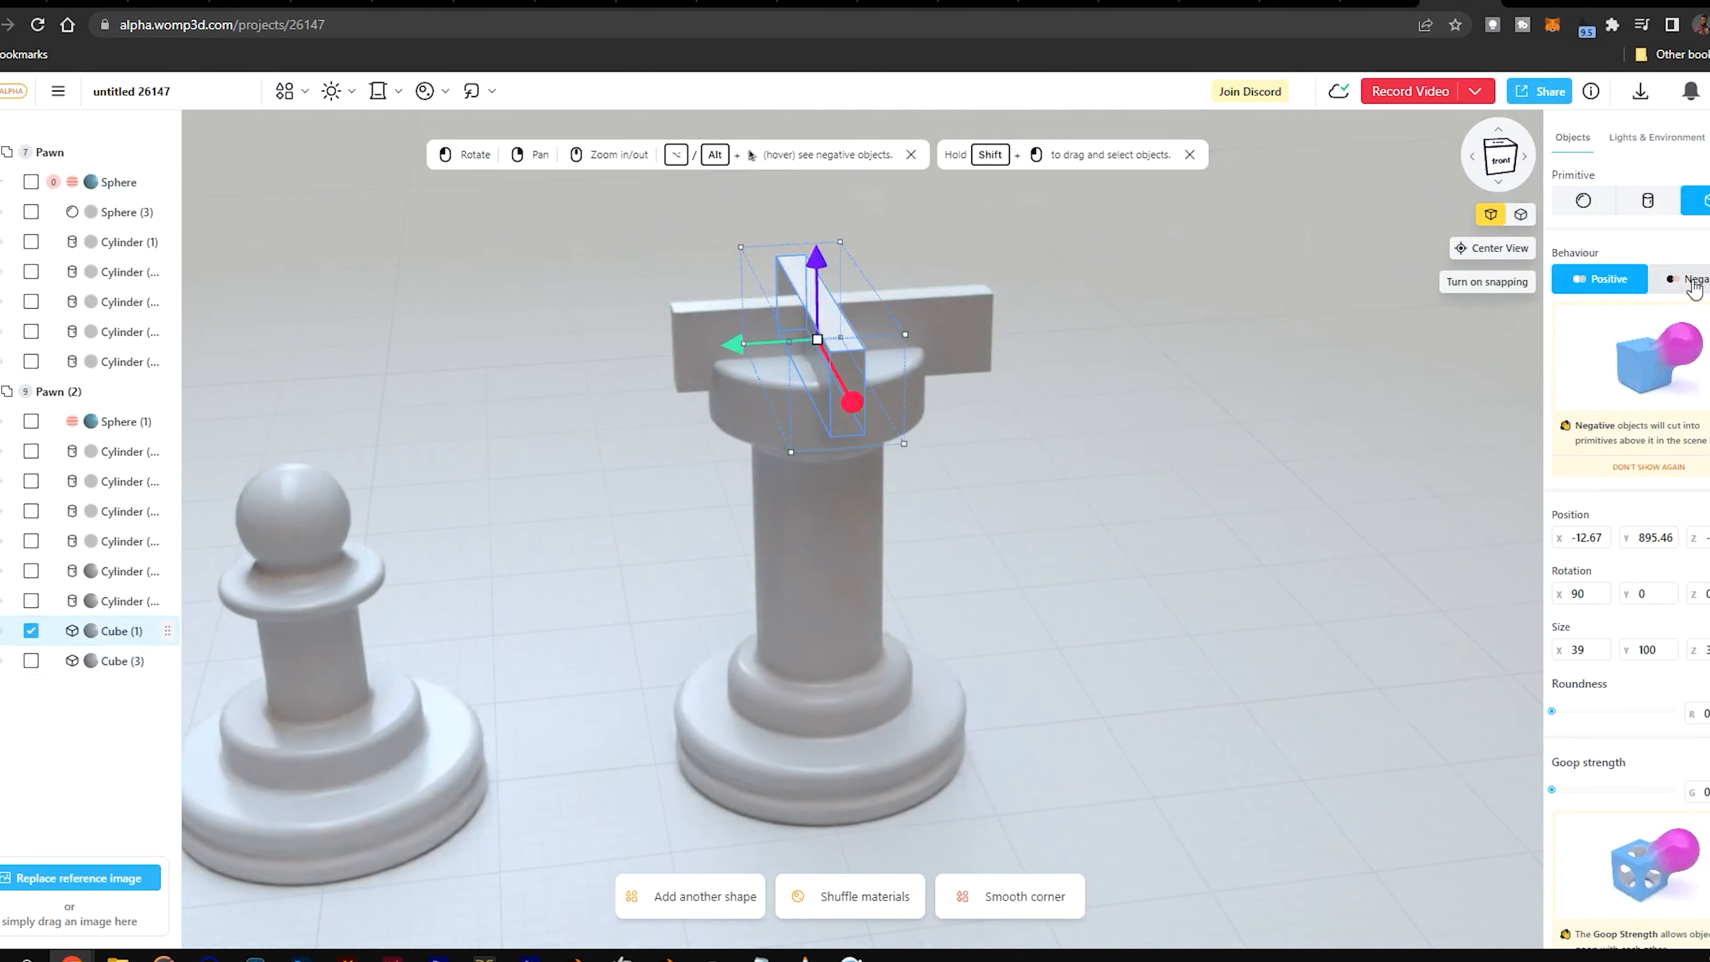
Step: Make the crossed bars negative and add two diagonal duplicates, one rotated to X 135, to cut the rook's battlements
{"action": "left_click", "coordinate": [1695, 278]}
{"action": "key", "text": "ctrl+d"}
{"action": "left_click_drag", "start_coordinate": [825, 644], "coordinate": [752, 610]}
{"action": "key", "text": "ctrl+d"}
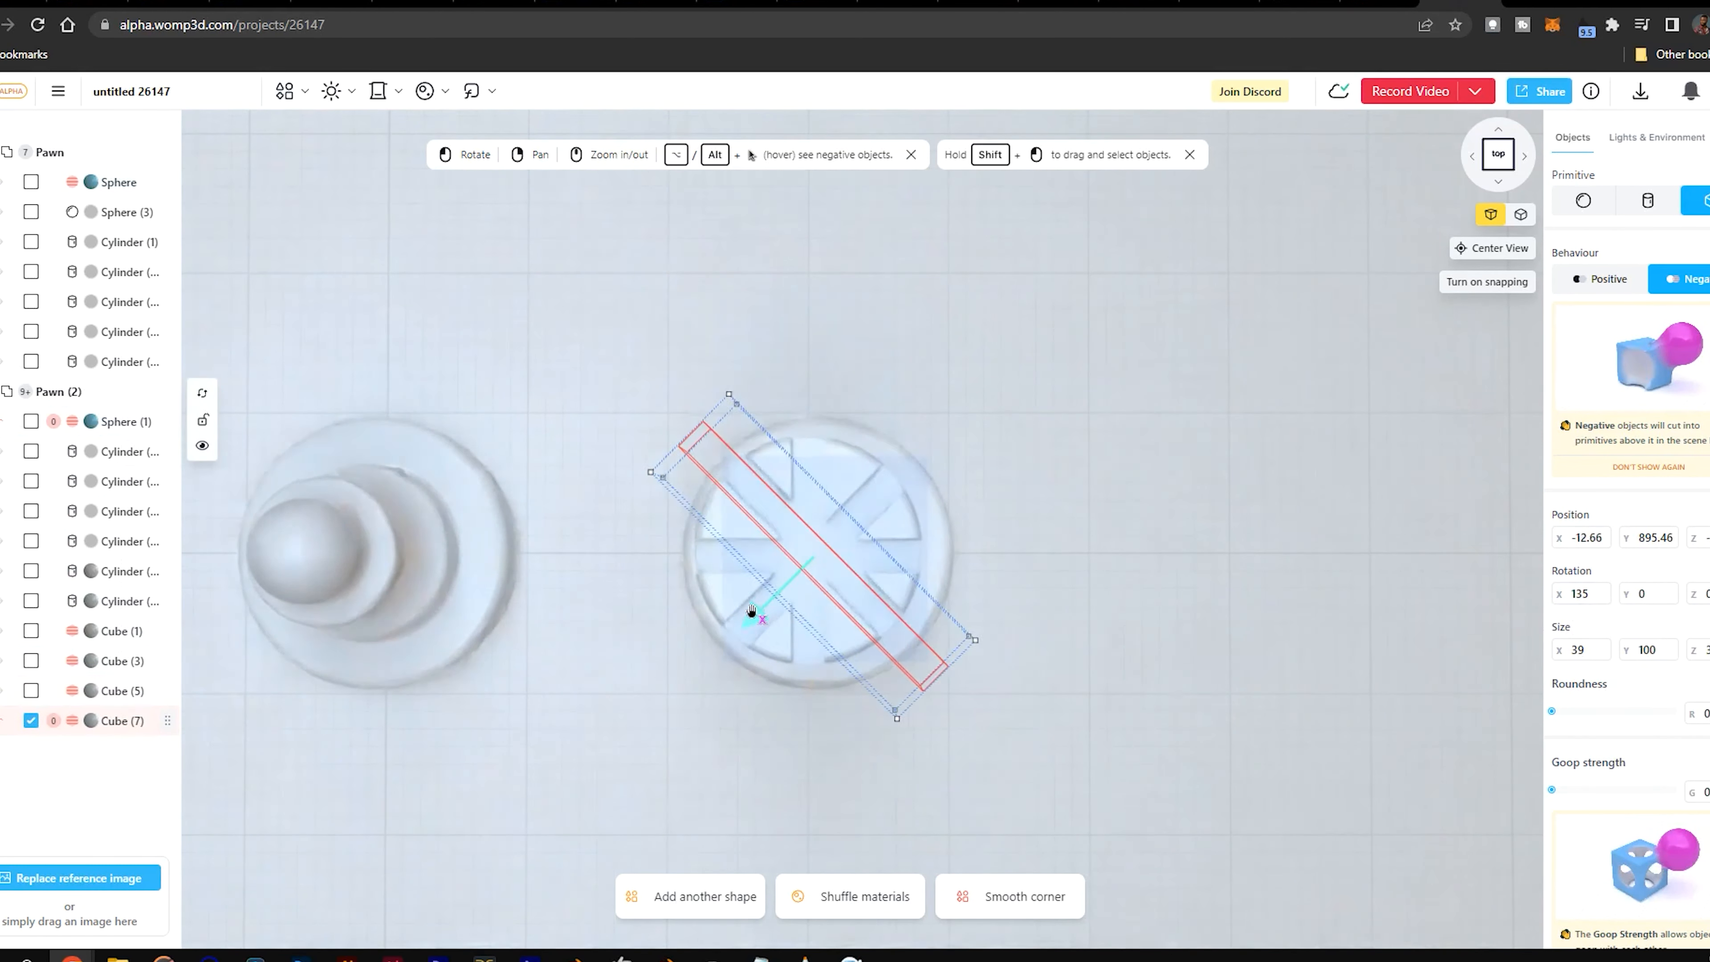
{"action": "left_click", "coordinate": [1153, 471]}
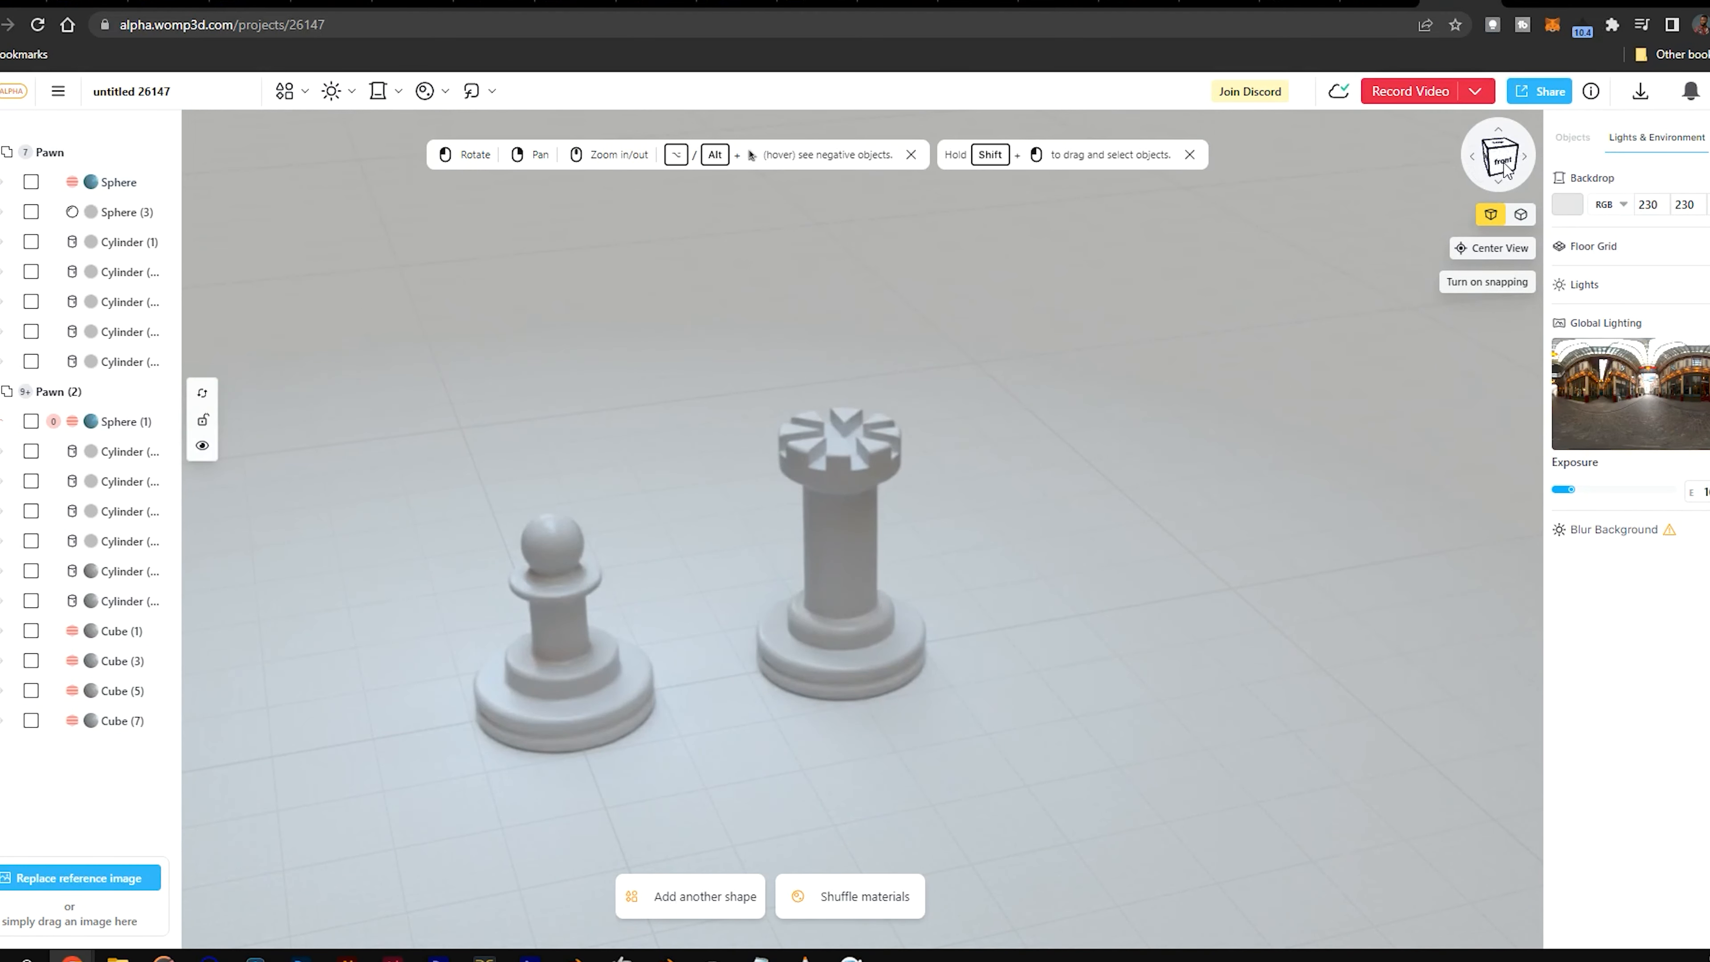
Step: Name the second piece Rook, duplicate it, and rename the copy King
{"action": "left_click_drag", "start_coordinate": [975, 721], "coordinate": [1077, 707]}
{"action": "left_click", "coordinate": [1495, 155]}
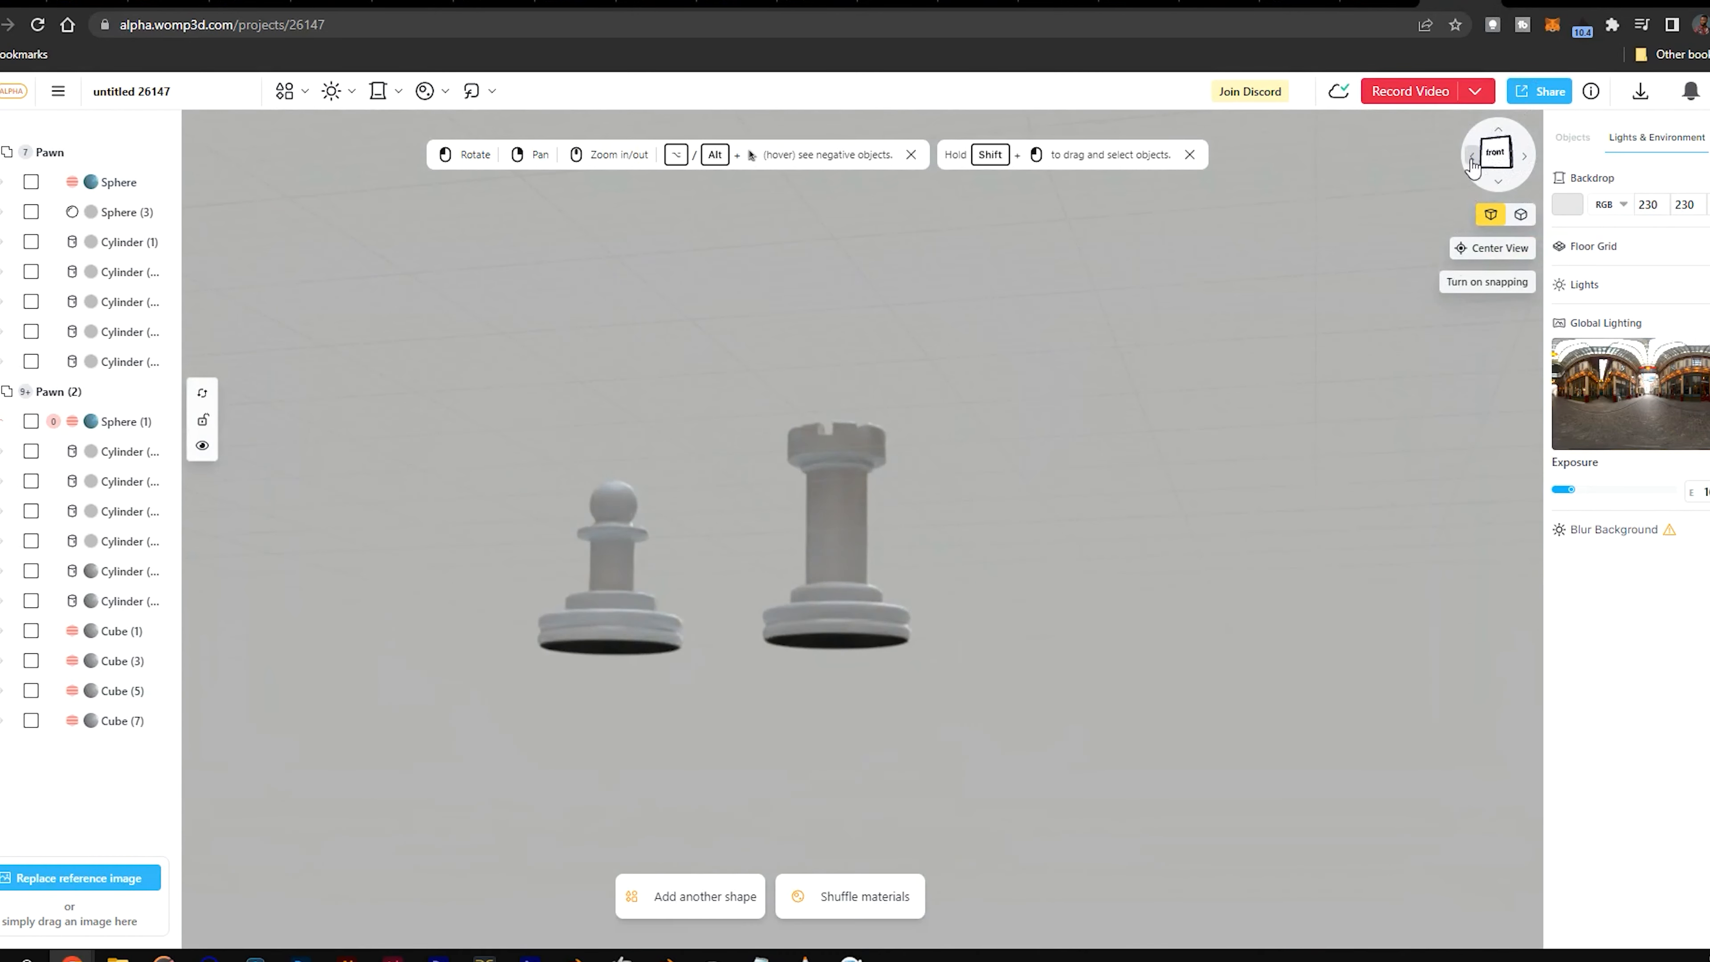
{"action": "left_click", "coordinate": [875, 552]}
{"action": "right_click", "coordinate": [58, 392]}
{"action": "left_click", "coordinate": [126, 490]}
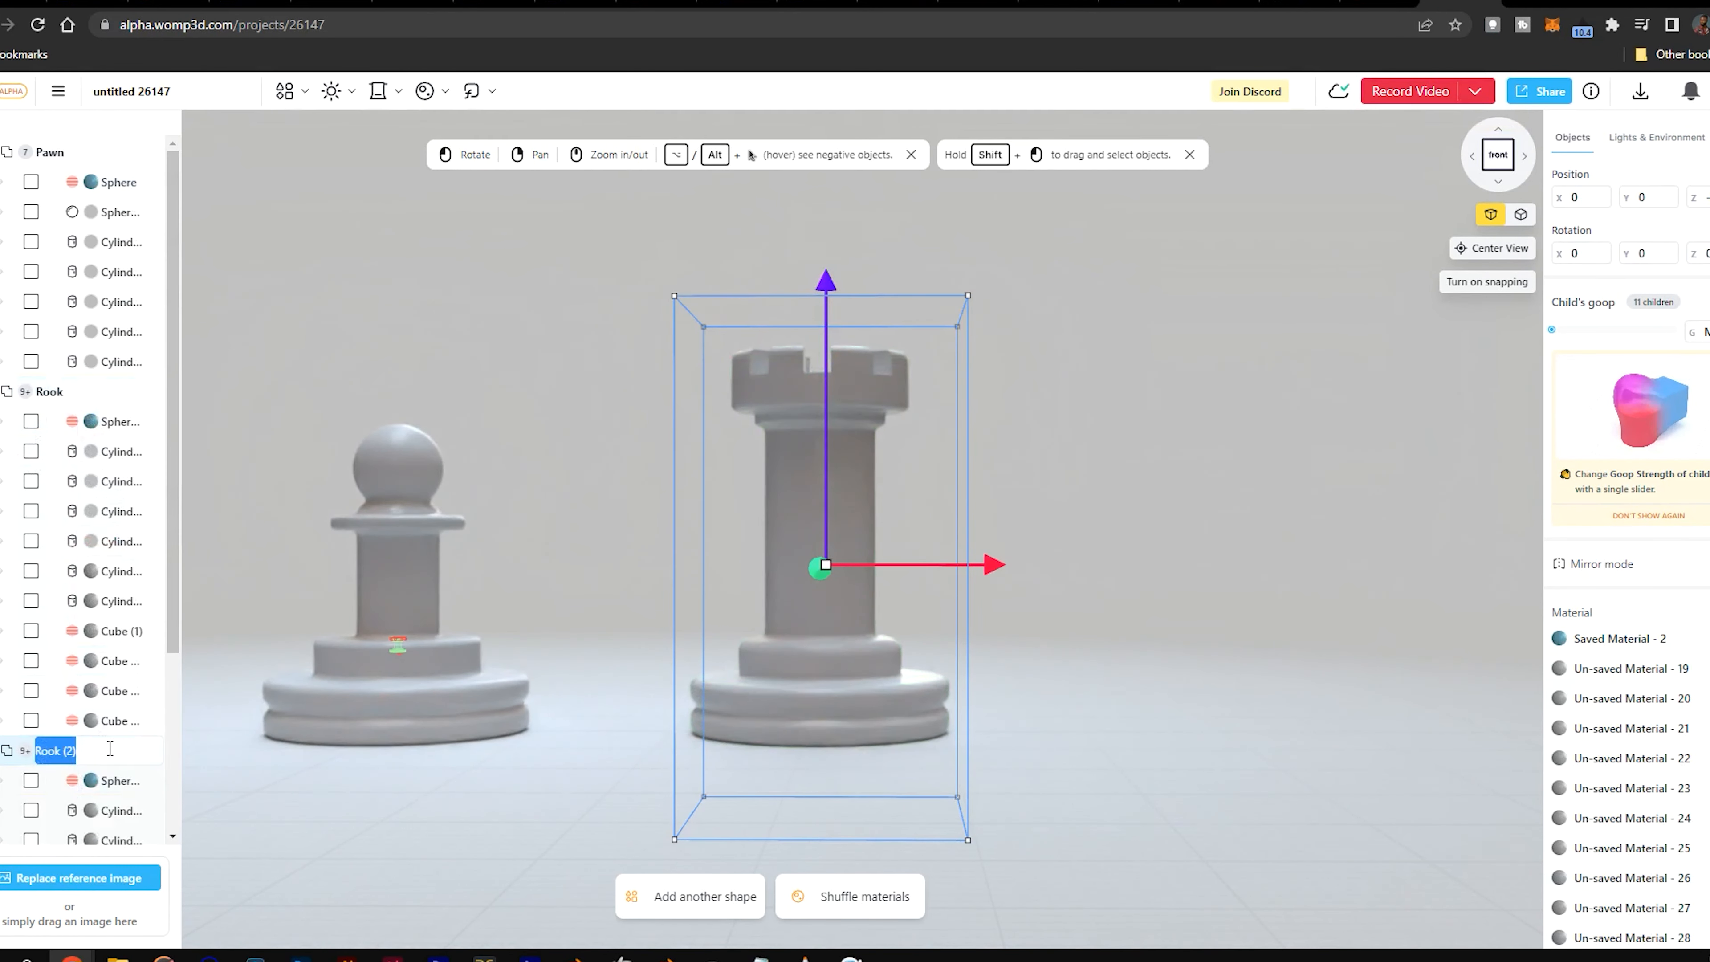
{"action": "type", "text": "King"}
{"action": "key", "text": "Return"}
Step: Move the King group to the far side of the rook and scale it up
{"action": "scroll", "coordinate": [875, 606], "scroll_direction": "down", "scroll_amount": 3}
{"action": "left_click_drag", "start_coordinate": [943, 559], "coordinate": [1327, 608]}
{"action": "left_click_drag", "start_coordinate": [1133, 372], "coordinate": [1134, 326]}
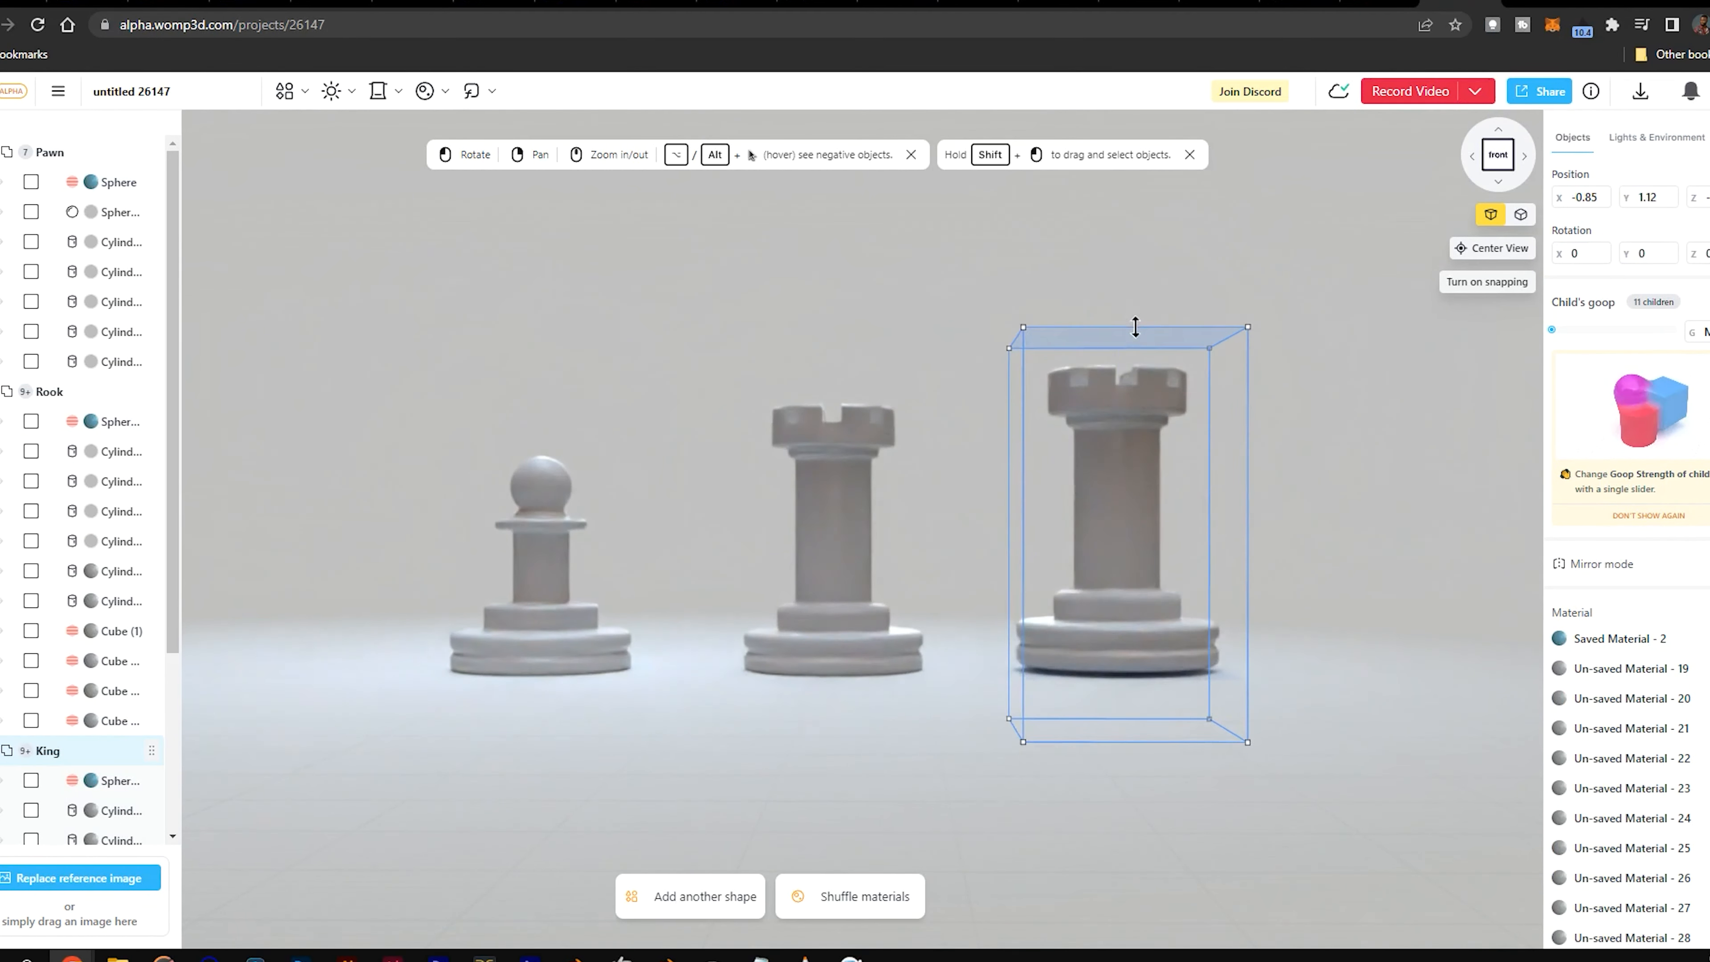
{"action": "double_click", "coordinate": [1111, 508]}
{"action": "left_click", "coordinate": [1142, 390]}
{"action": "key", "text": "Delete"}
{"action": "key", "text": "ctrl+z"}
Step: Delete the four negative cubes from the King group
{"action": "left_click", "coordinate": [90, 825]}
{"action": "key", "text": "Delete"}
{"action": "left_click", "coordinate": [39, 794]}
{"action": "left_click", "coordinate": [34, 768]}
{"action": "left_click", "coordinate": [32, 828]}
{"action": "key", "text": "Delete"}
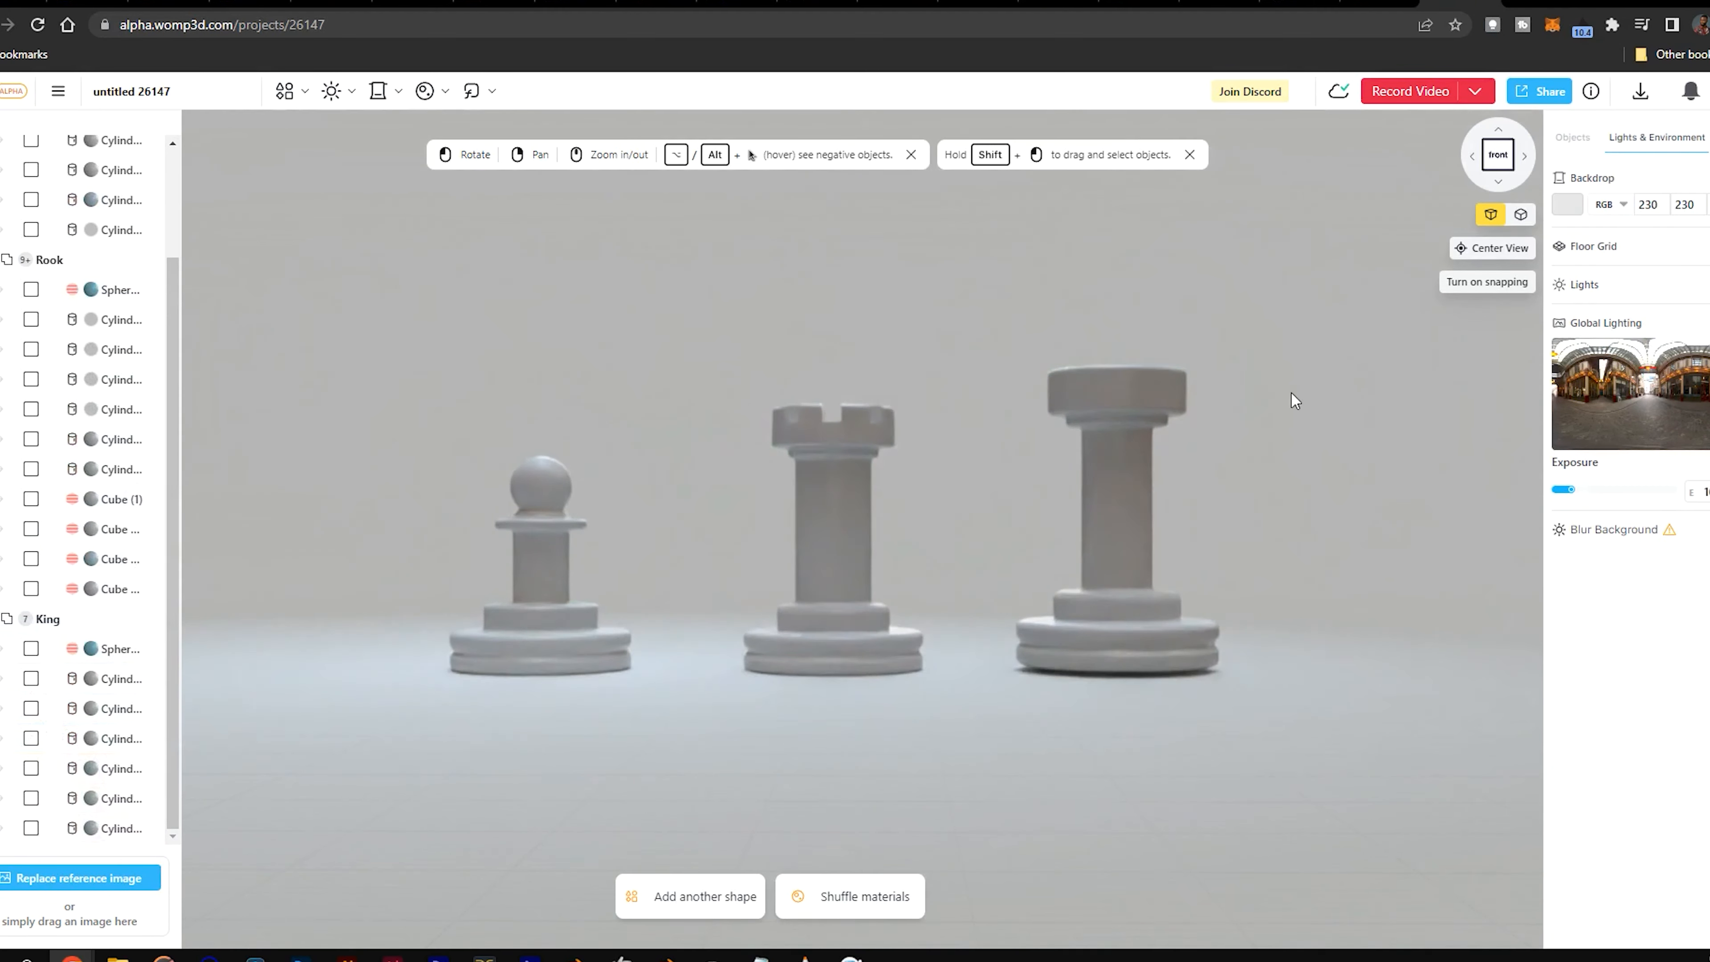
Step: Add a cube primitive and raise it well above the King piece's head
{"action": "left_click_drag", "start_coordinate": [835, 330], "coordinate": [774, 364]}
{"action": "left_click", "coordinate": [288, 92]}
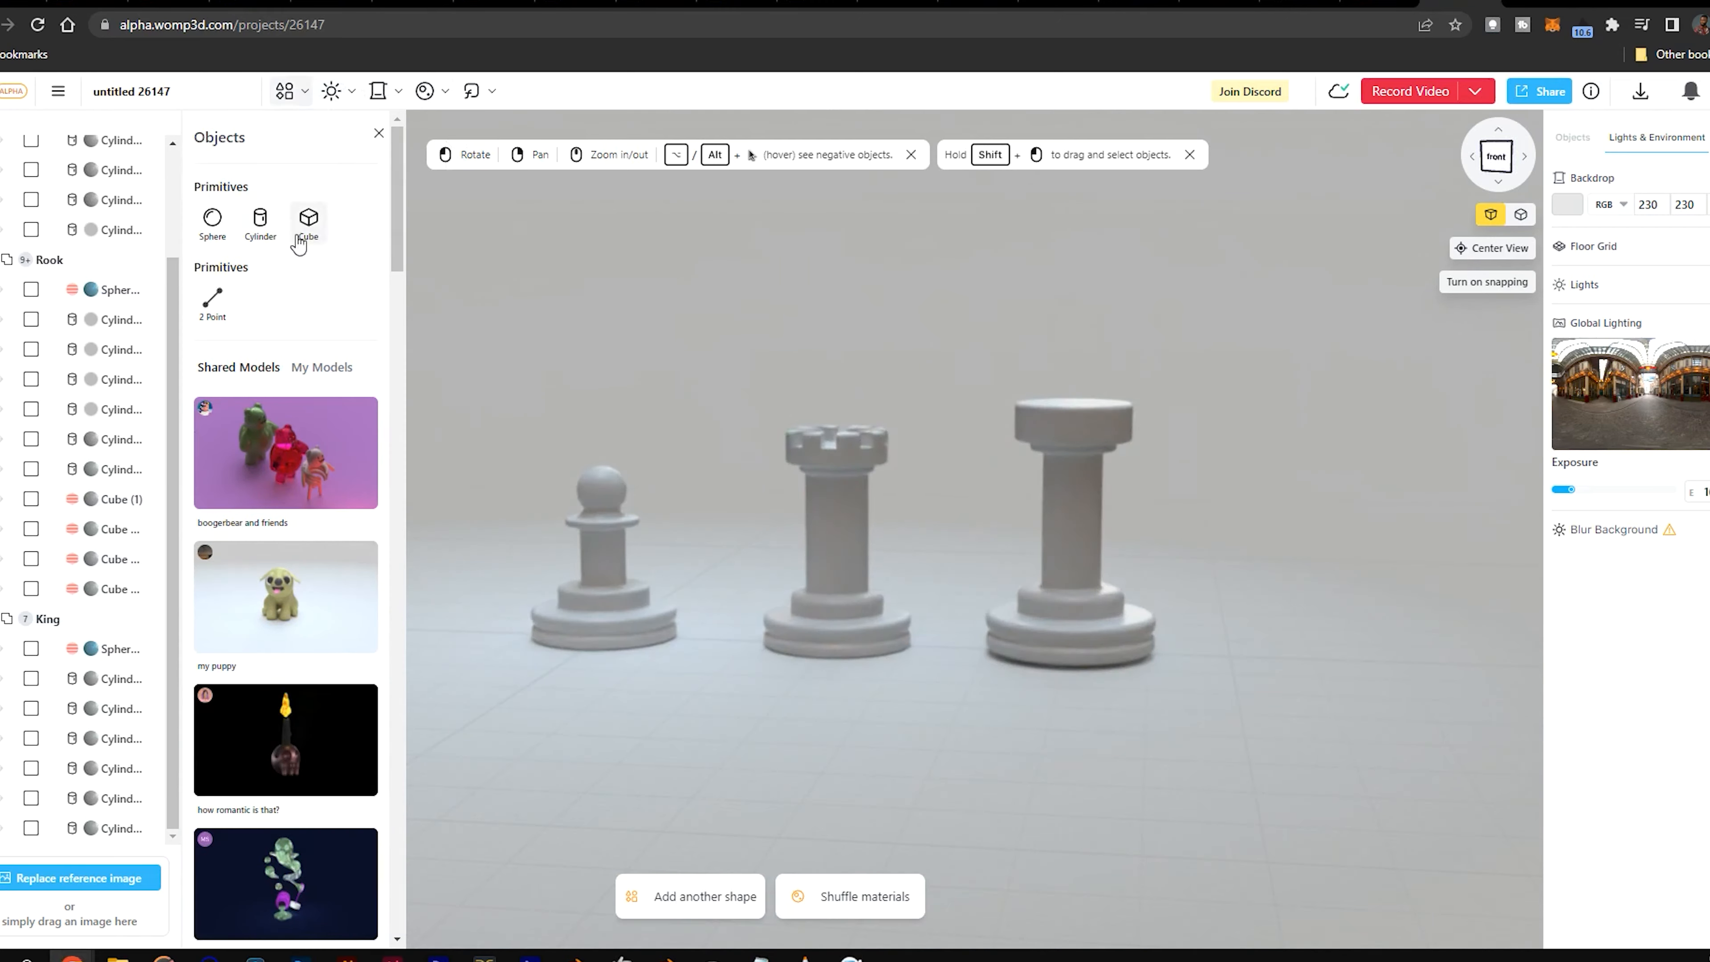
{"action": "left_click", "coordinate": [307, 225]}
{"action": "left_click_drag", "start_coordinate": [1060, 413], "coordinate": [1061, 249]}
Step: Resize the King's head cylinder, increase its roundness, and adjust its height on the column
{"action": "left_click", "coordinate": [1114, 422]}
{"action": "left_click_drag", "start_coordinate": [1501, 644], "coordinate": [1485, 644]}
{"action": "left_click_drag", "start_coordinate": [1583, 711], "coordinate": [1604, 711]}
{"action": "left_click_drag", "start_coordinate": [1075, 336], "coordinate": [1075, 364]}
{"action": "scroll", "coordinate": [1210, 471], "scroll_direction": "up", "scroll_amount": 5}
{"action": "right_click_drag", "start_coordinate": [1210, 471], "coordinate": [781, 603]}
{"action": "left_click_drag", "start_coordinate": [799, 394], "coordinate": [801, 355]}
Step: Duplicate the King's head cylinder, adjust its radius, increase its roundness further, and move the copy up
{"action": "right_click", "coordinate": [116, 829]}
{"action": "left_click", "coordinate": [143, 593]}
{"action": "left_click_drag", "start_coordinate": [1559, 649], "coordinate": [1499, 644]}
{"action": "left_click_drag", "start_coordinate": [1706, 650], "coordinate": [1708, 651]}
{"action": "left_click_drag", "start_coordinate": [1604, 711], "coordinate": [1677, 711]}
{"action": "left_click_drag", "start_coordinate": [800, 355], "coordinate": [799, 319]}
Step: Duplicate another cylinder in the King's head and enlarge the copy's radius
{"action": "scroll", "coordinate": [98, 774], "scroll_direction": "down", "scroll_amount": 1}
{"action": "right_click", "coordinate": [101, 799]}
{"action": "left_click", "coordinate": [128, 566]}
{"action": "left_click_drag", "start_coordinate": [1559, 650], "coordinate": [1704, 646]}
Step: Duplicate the King's uppermost cylinder, shrink the copy to radius 94, and position it as a small knob on top of the head
{"action": "scroll", "coordinate": [959, 429], "scroll_direction": "down", "scroll_amount": 3}
{"action": "right_click", "coordinate": [95, 829]}
{"action": "left_click", "coordinate": [121, 593]}
{"action": "left_click_drag", "start_coordinate": [811, 346], "coordinate": [811, 316]}
{"action": "left_click_drag", "start_coordinate": [1559, 650], "coordinate": [1050, 621]}
{"action": "right_click_drag", "start_coordinate": [781, 475], "coordinate": [1108, 350]}
{"action": "left_click_drag", "start_coordinate": [1109, 350], "coordinate": [1110, 431]}
{"action": "right_click_drag", "start_coordinate": [1111, 431], "coordinate": [841, 593]}
{"action": "left_click_drag", "start_coordinate": [860, 609], "coordinate": [861, 600]}
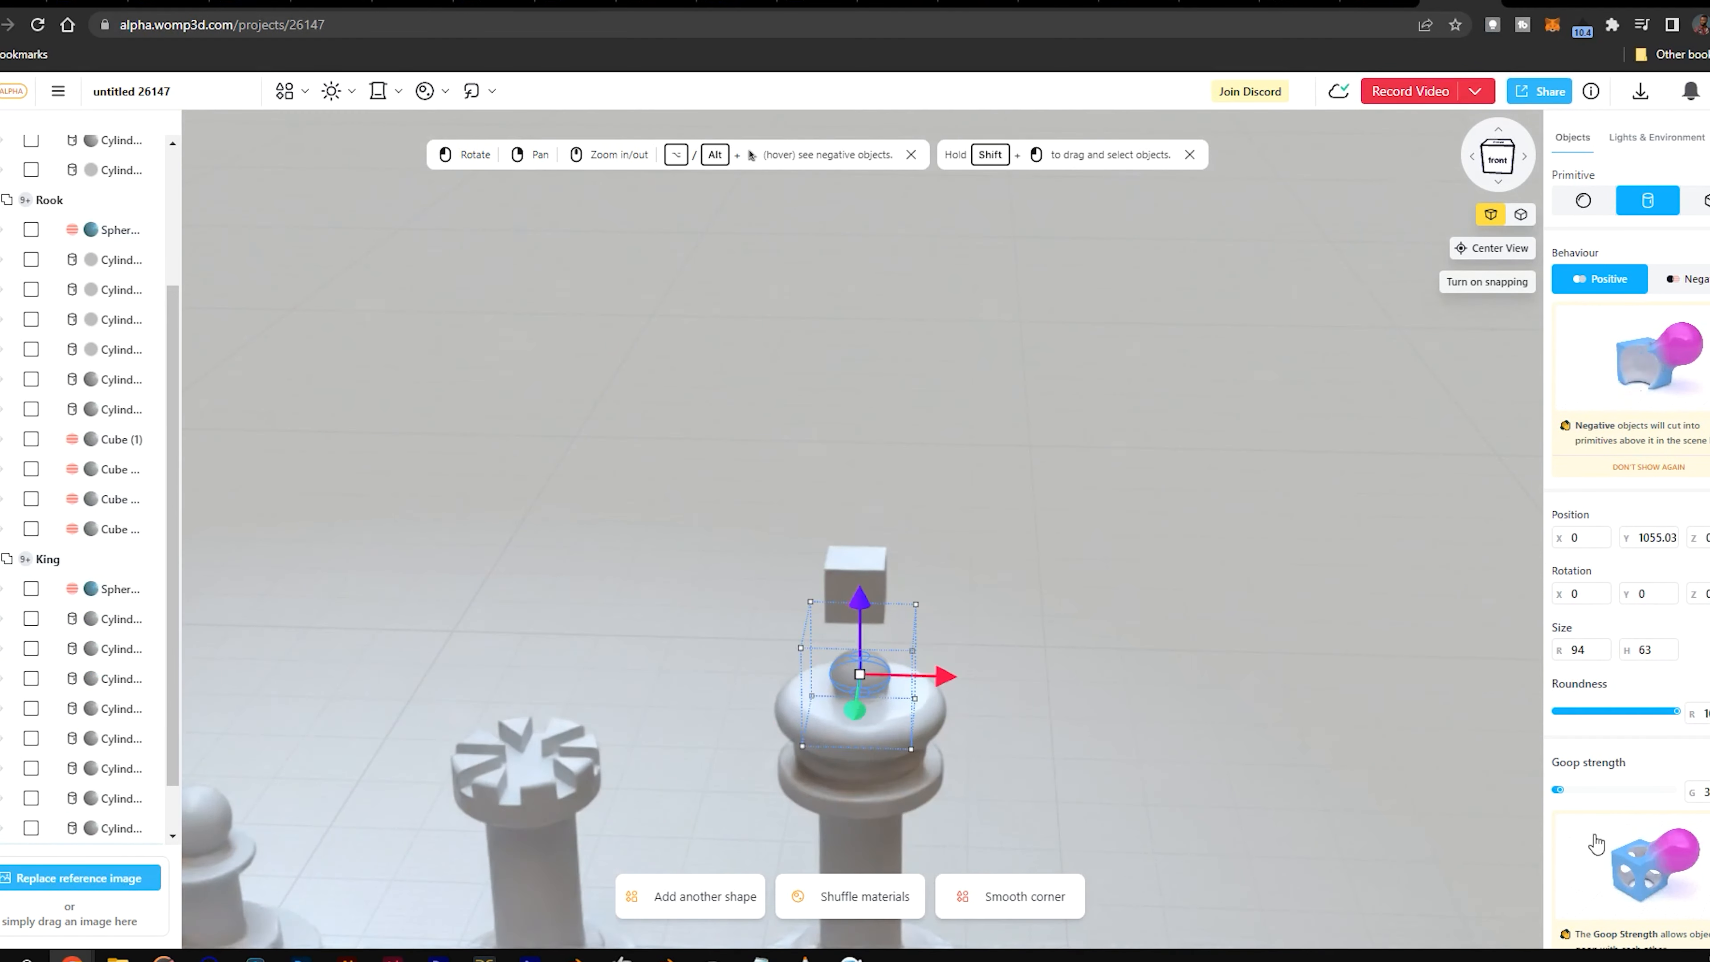
Step: Shape the cube above the King into a thin cross bar with size X 44 and Y 100, and position it over the head
{"action": "left_click", "coordinate": [996, 471]}
{"action": "left_click_drag", "start_coordinate": [997, 472], "coordinate": [989, 647]}
{"action": "right_click_drag", "start_coordinate": [863, 640], "coordinate": [931, 590]}
{"action": "left_click", "coordinate": [946, 580]}
{"action": "left_click_drag", "start_coordinate": [951, 632], "coordinate": [951, 603]}
{"action": "left_click_drag", "start_coordinate": [1006, 563], "coordinate": [1157, 563]}
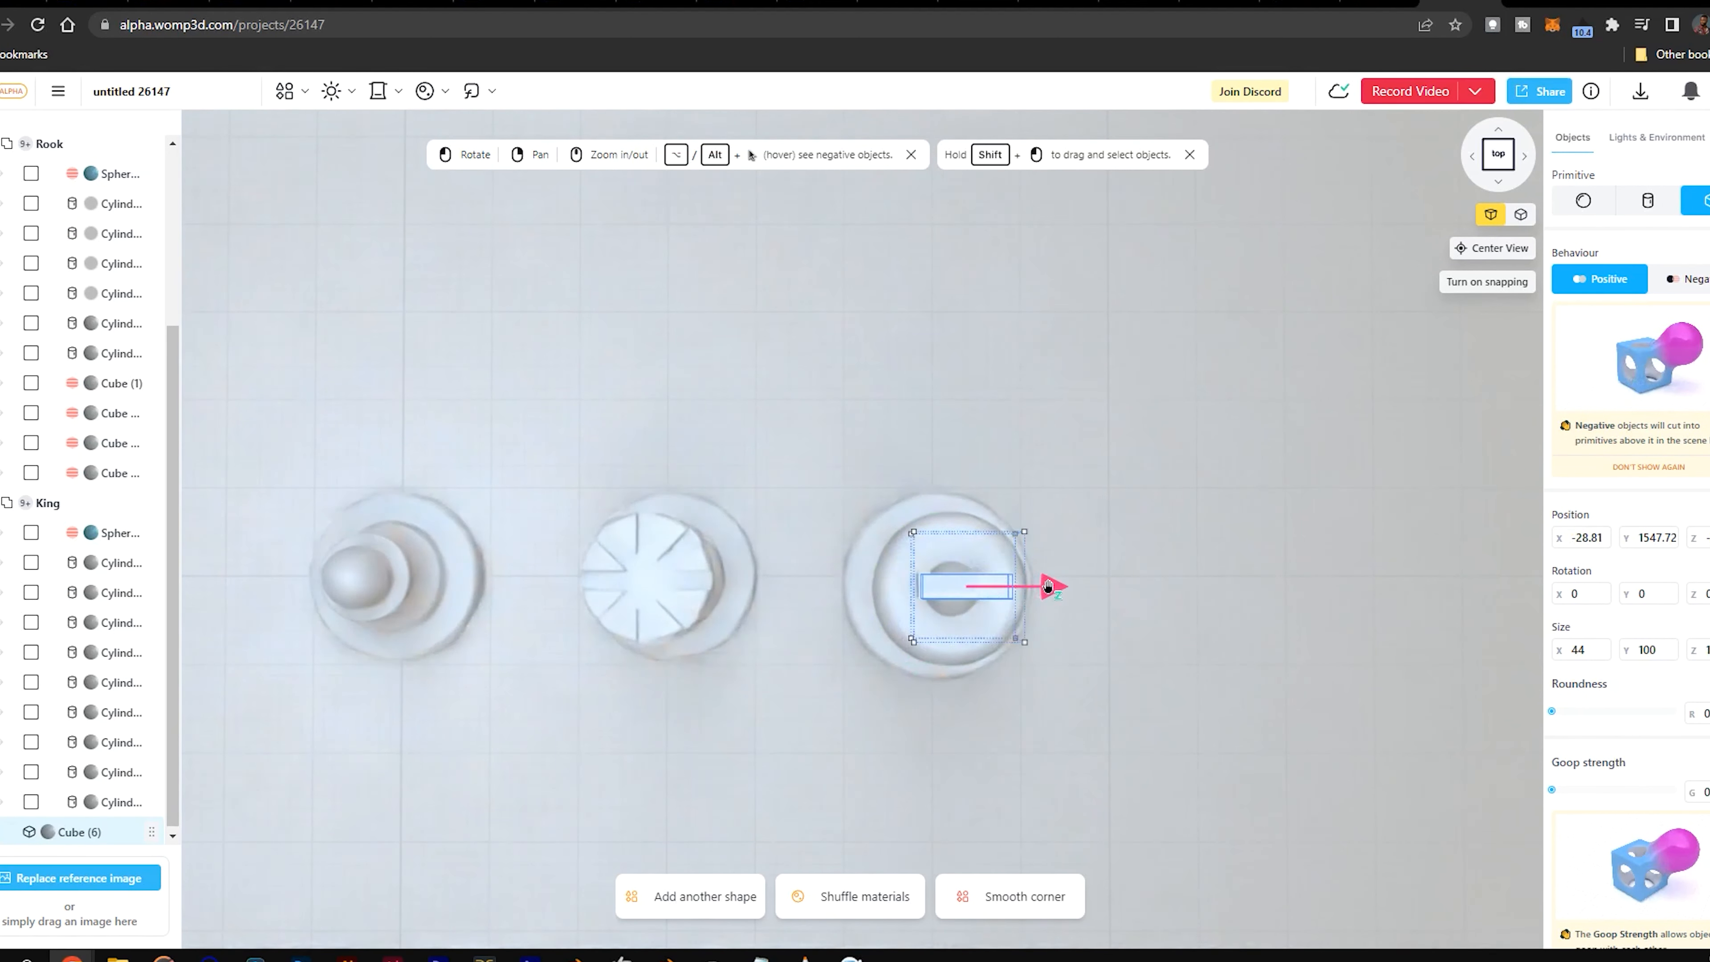
{"action": "right_click", "coordinate": [80, 795]}
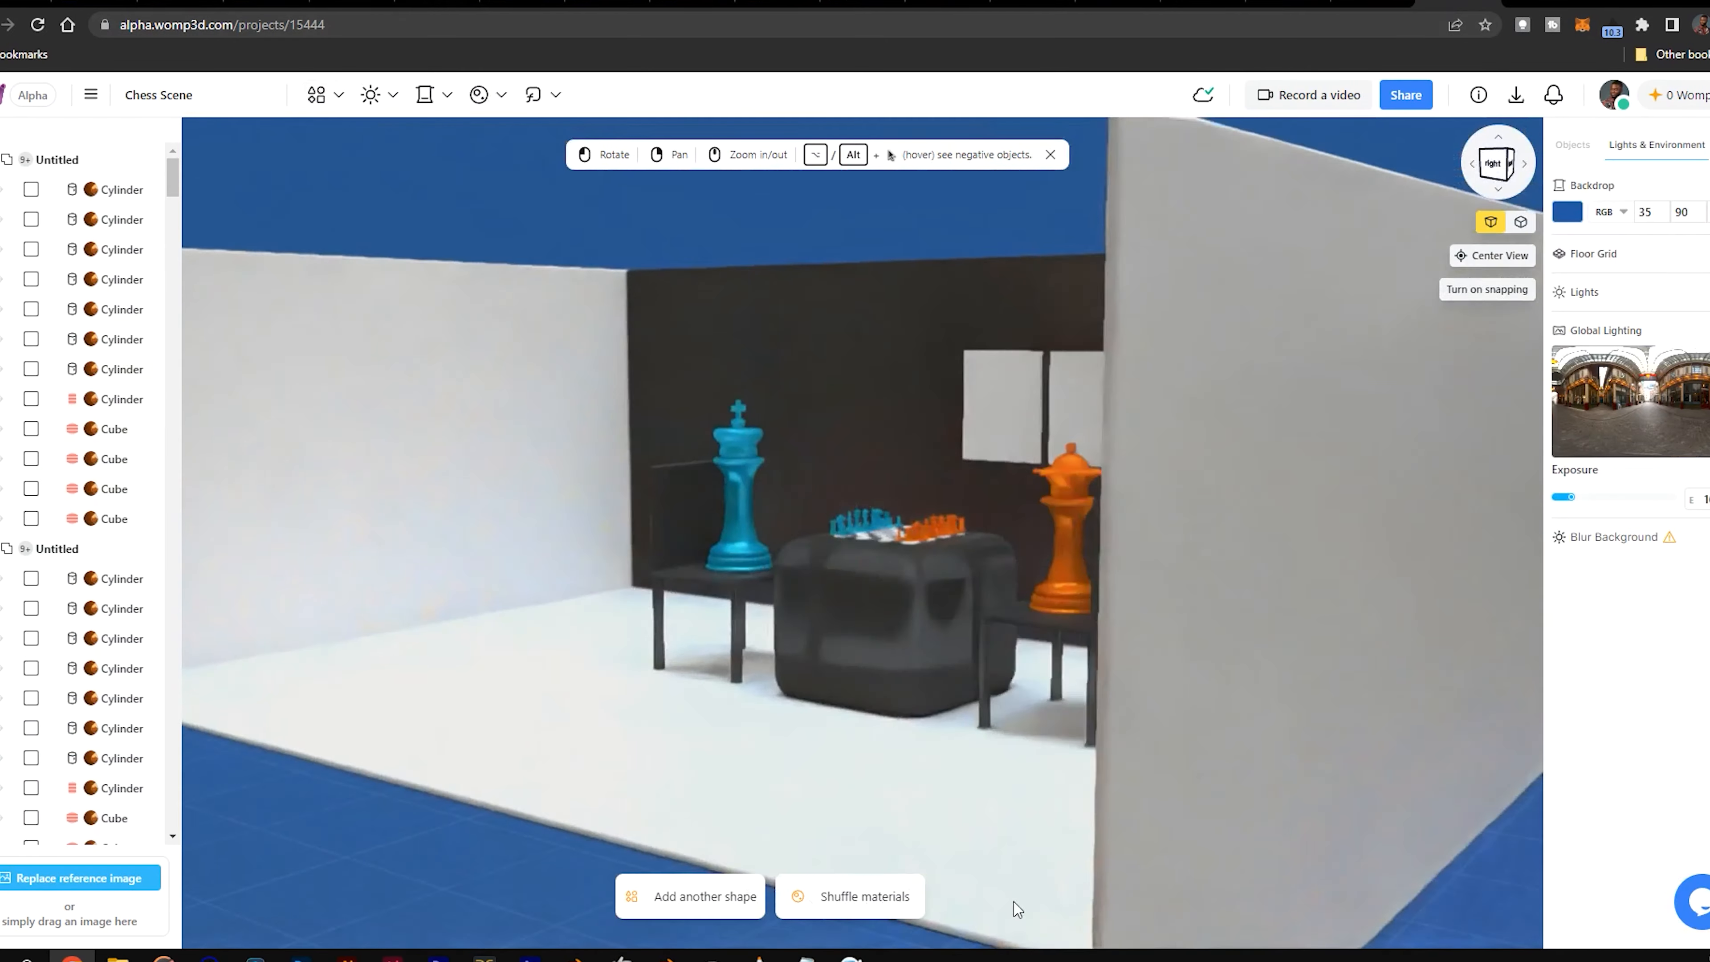
Step: Examine the finished blue king and orange queen in the Chess Scene project from the front and from above
{"action": "left_click_drag", "start_coordinate": [1014, 902], "coordinate": [1080, 896]}
{"action": "scroll", "coordinate": [751, 466], "scroll_direction": "up", "scroll_amount": 5}
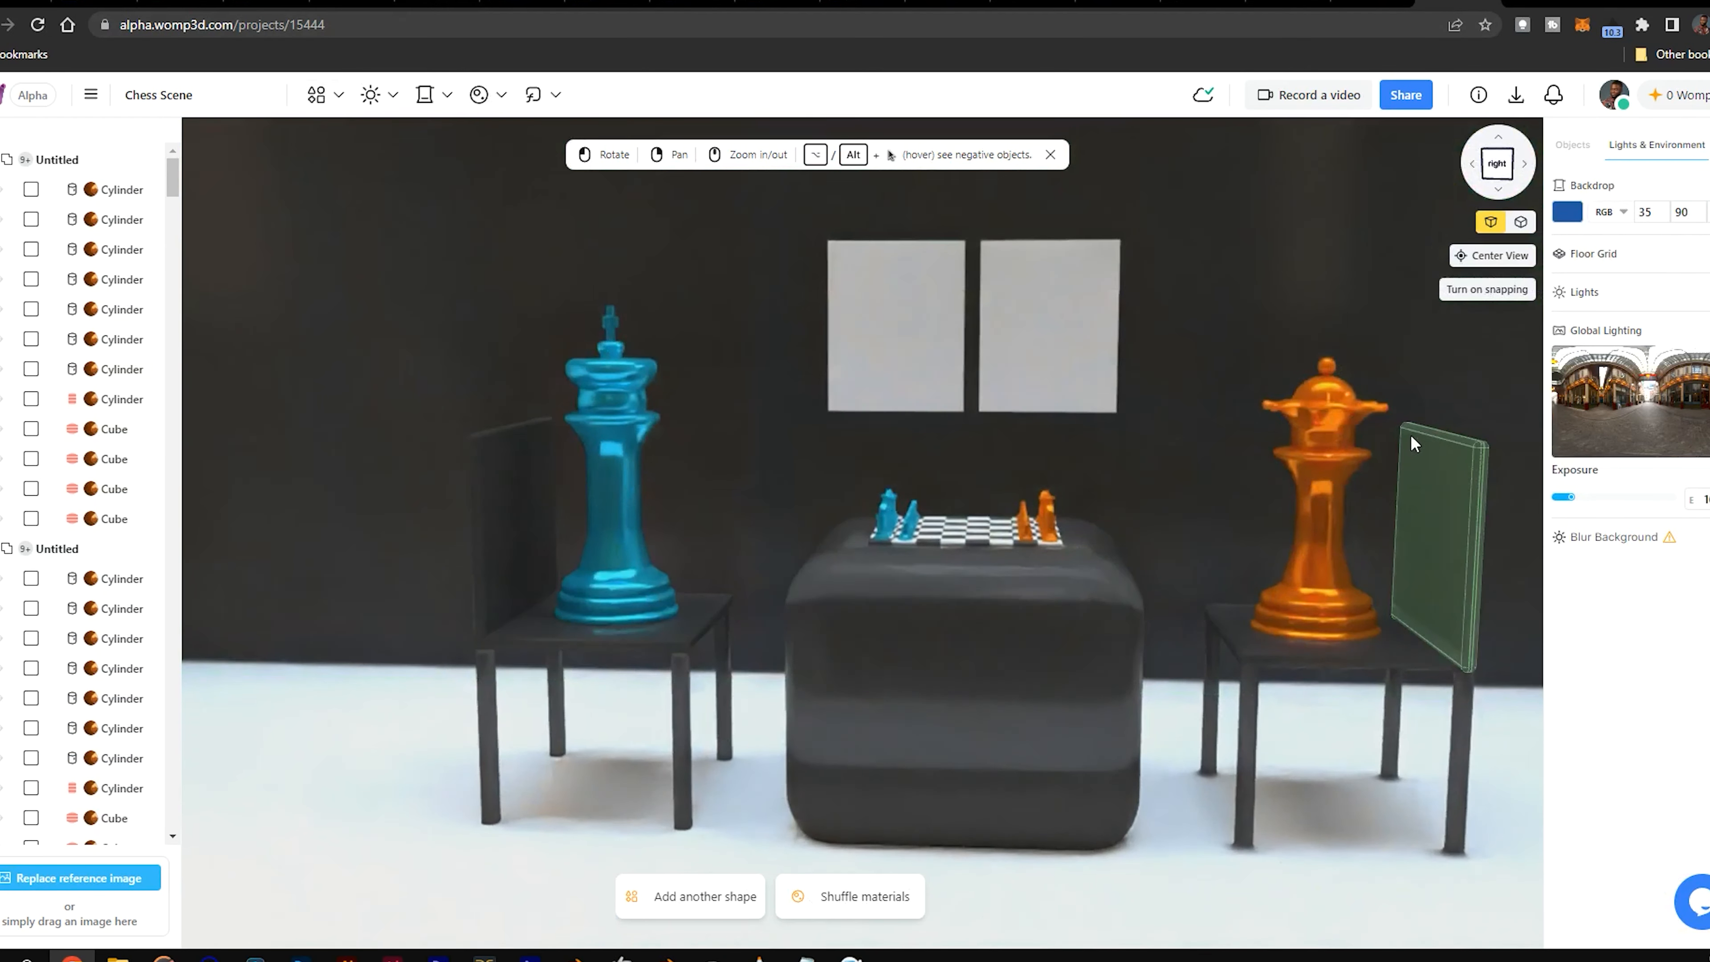
{"action": "left_click_drag", "start_coordinate": [1271, 296], "coordinate": [611, 561]}
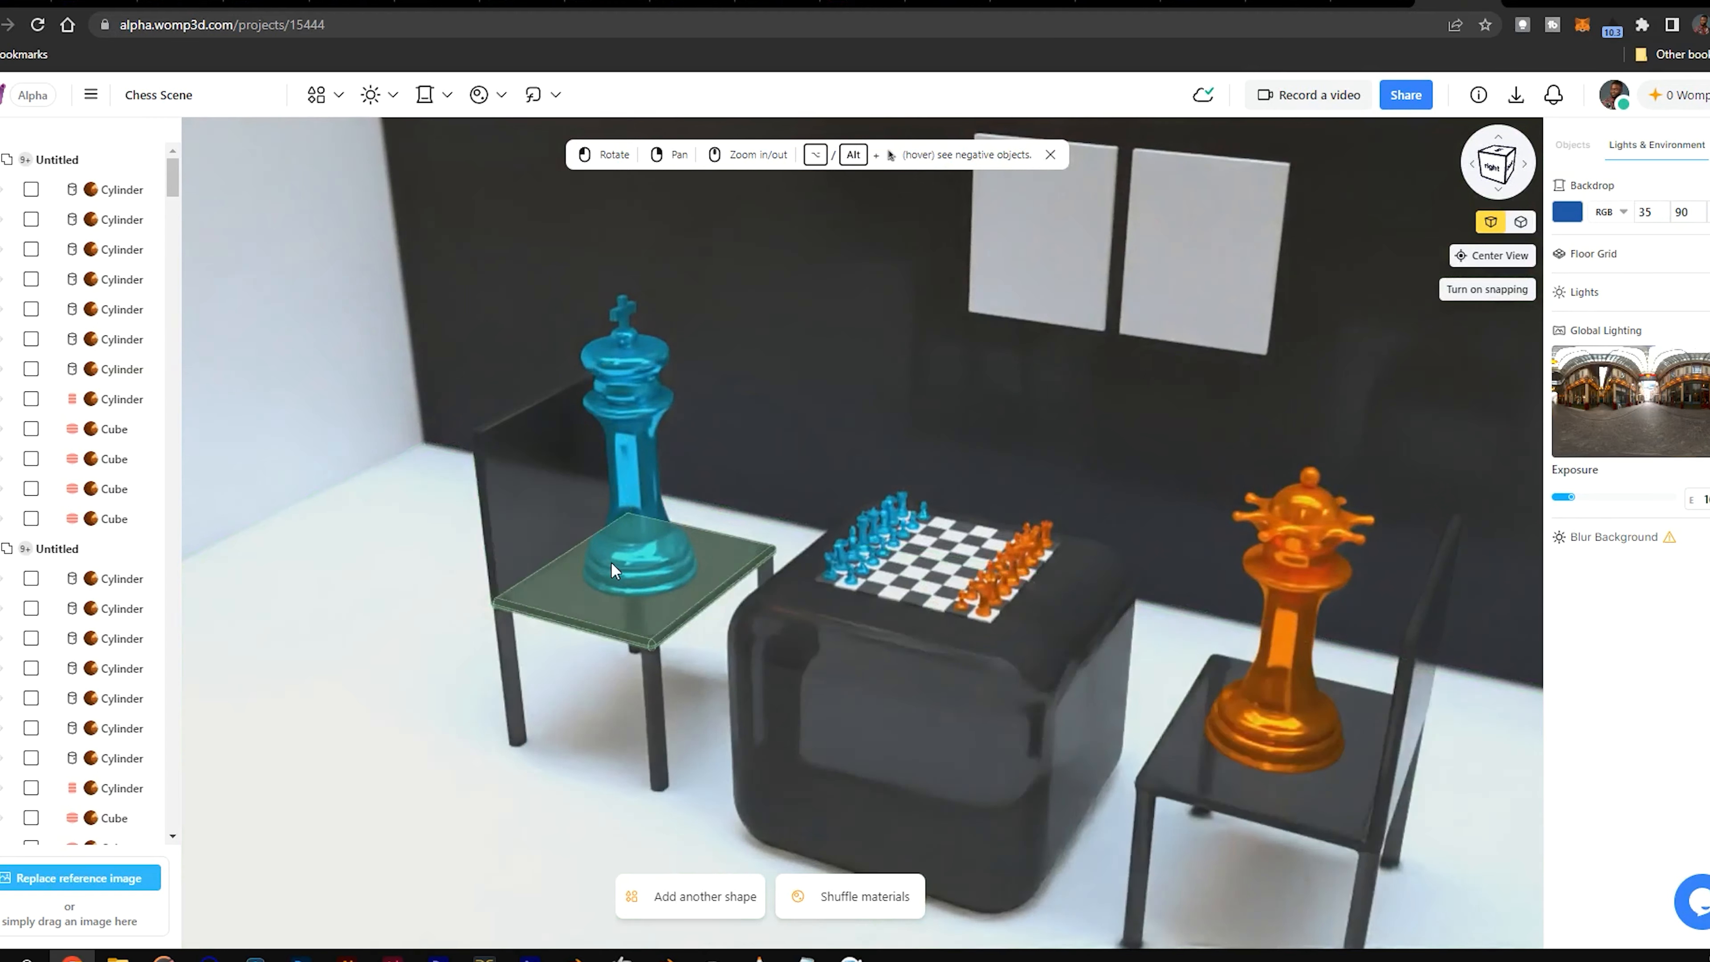